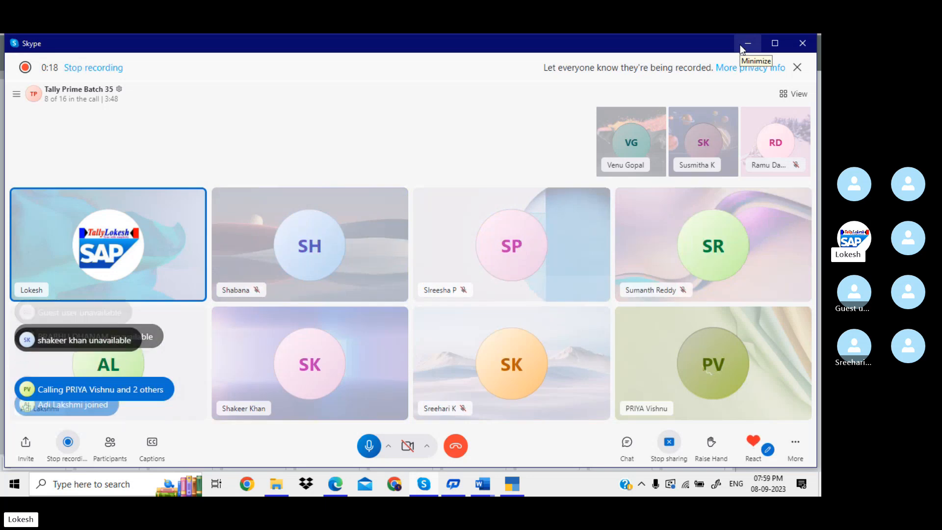
left_click(746, 44)
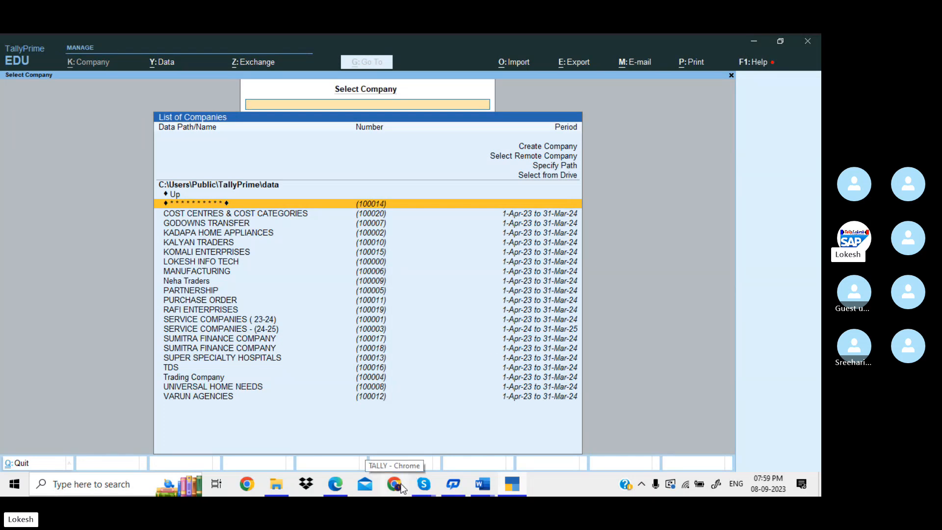
mouse_move(424, 481)
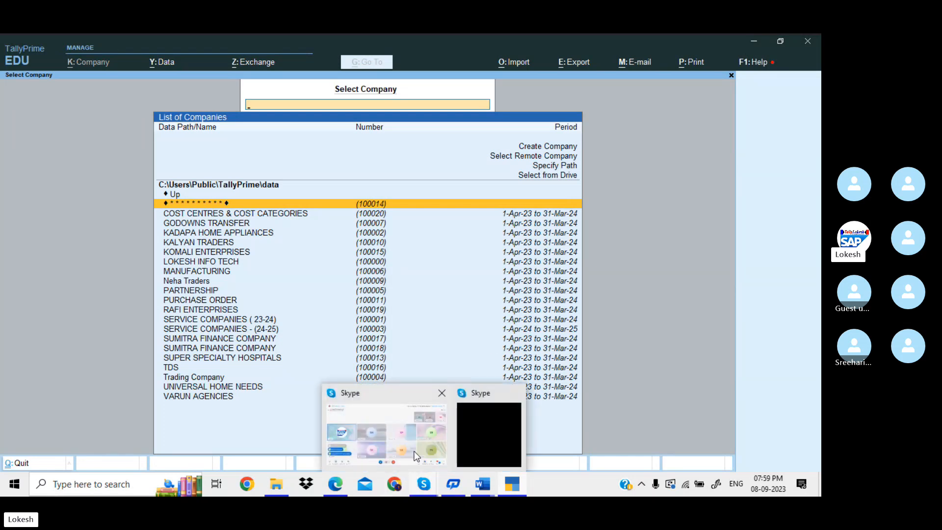
left_click(416, 456)
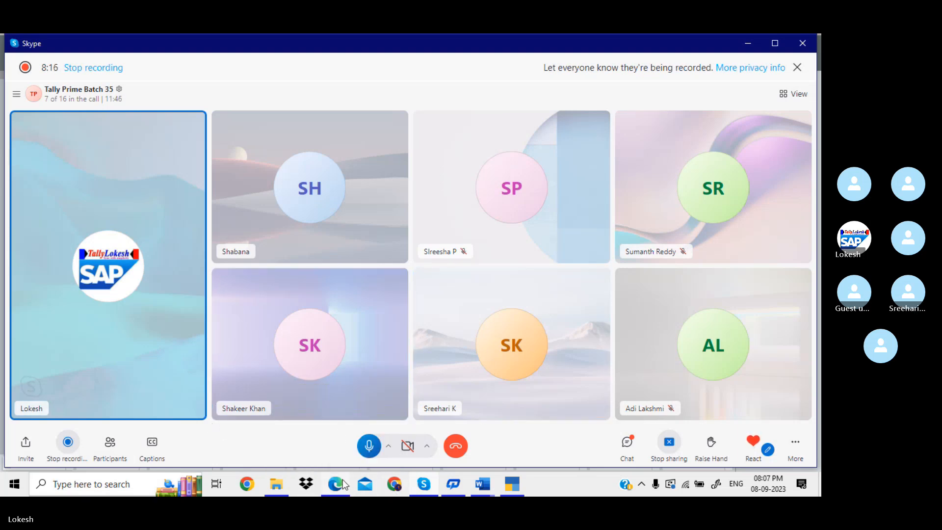
Step: Switch to the exercise PDF in Edge and highlight the Problem 11 company heading on page 45
mouse_move(336, 481)
left_click(340, 449)
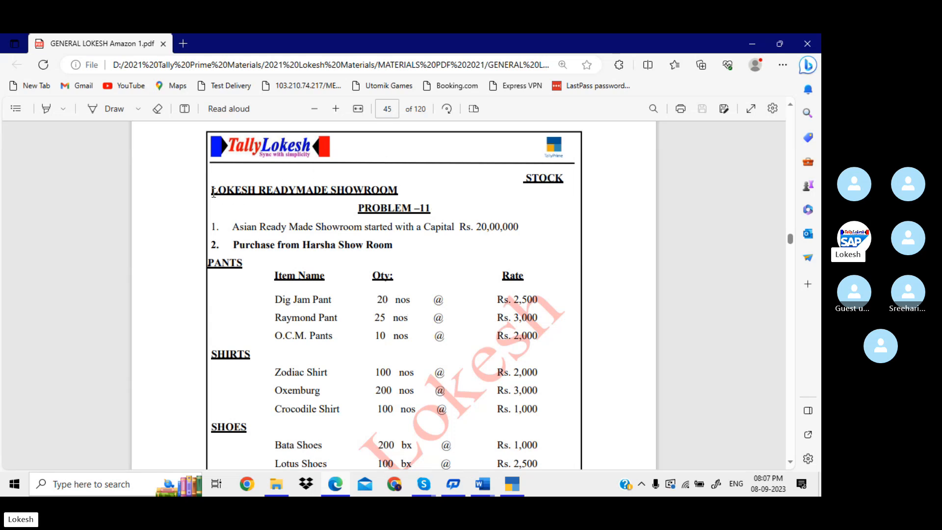
left_click_drag(214, 194, 397, 191)
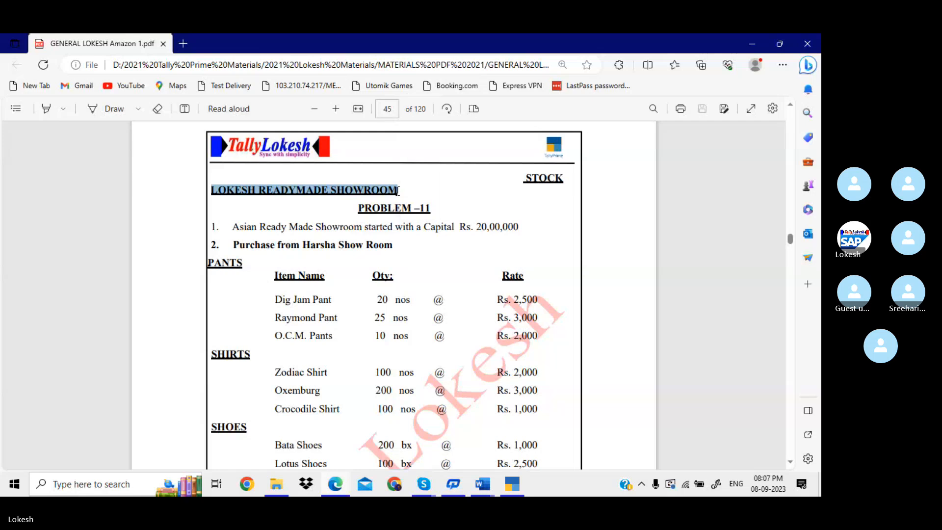
Step: Switch to TallyPrime and start a new company with LOKESH READYMADE SHOWROOM as its company and mailing name
left_click(512, 484)
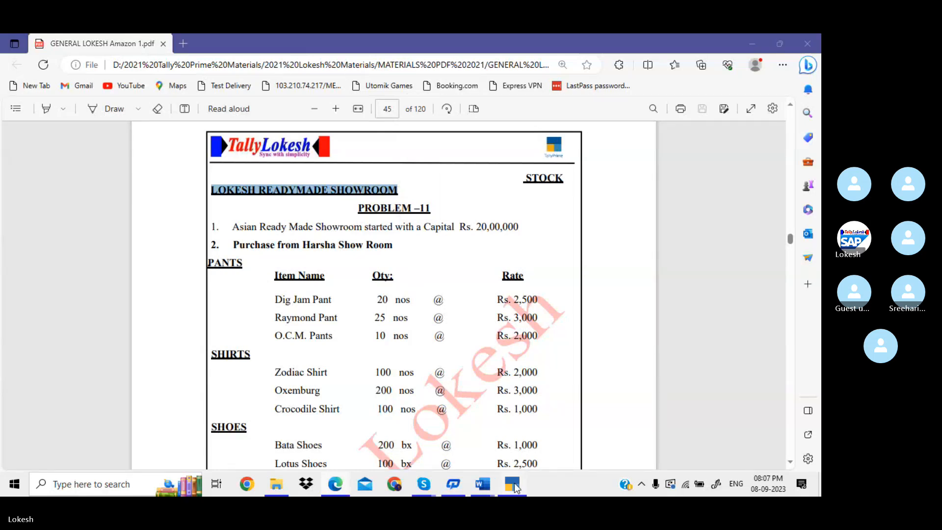
key("Up")
key("Up")
key("Up")
key("Up")
key("Up")
key("Up")
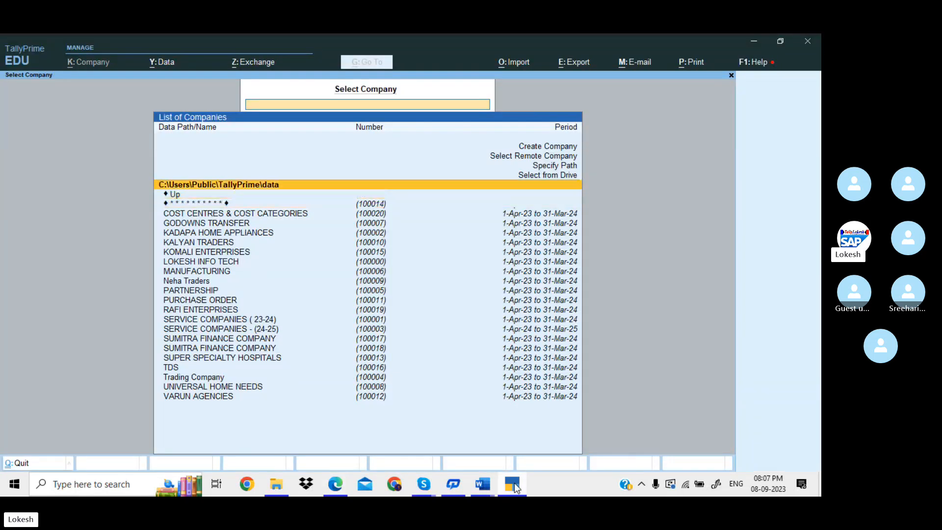
key("Return")
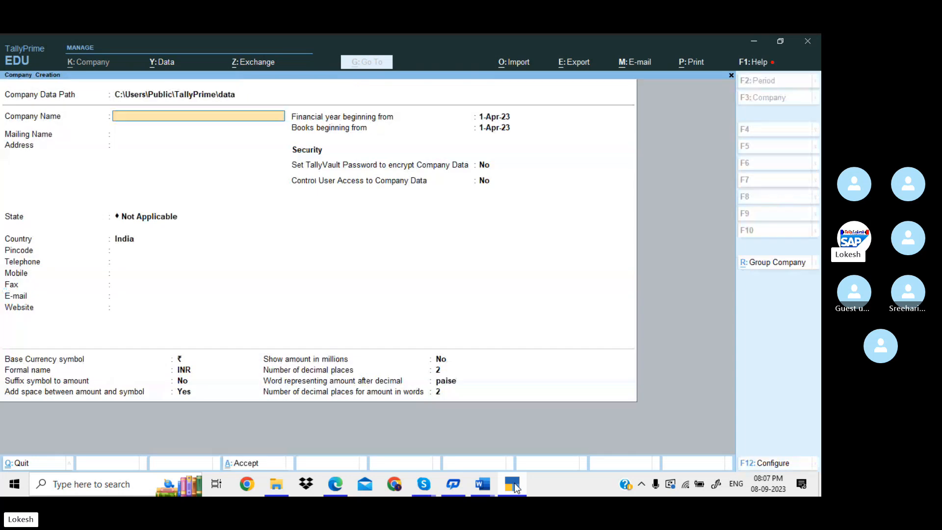
type("LOKESH READYMADE SHOWROOM")
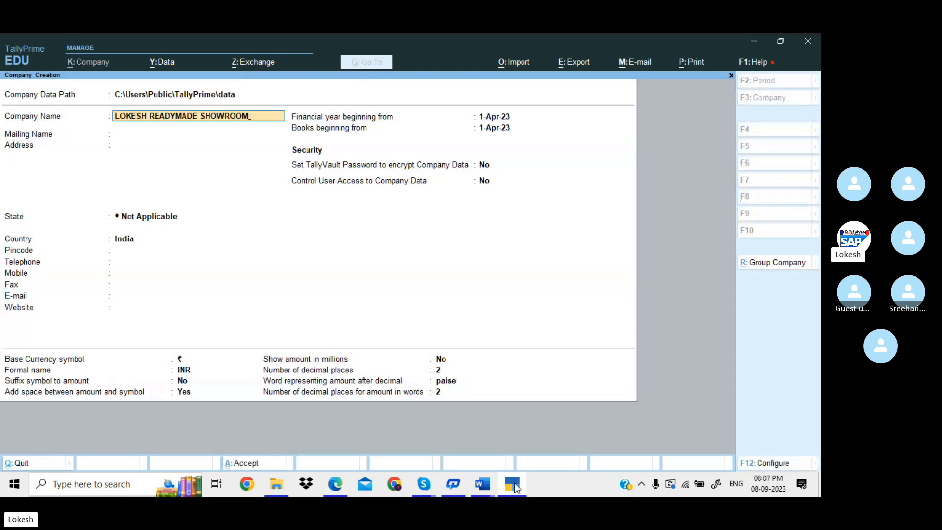
key("Return")
key("Return")
key("Return")
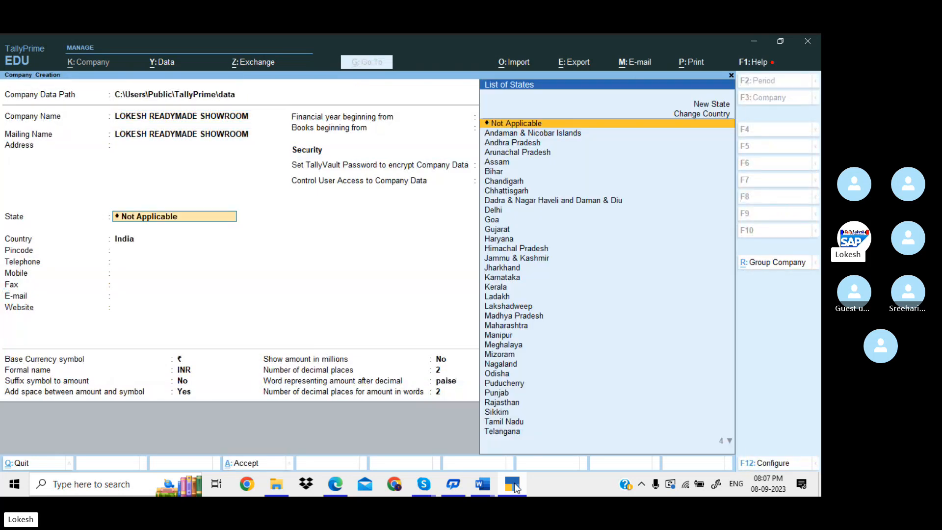
Step: Set the company's state to Andhra Pradesh, keep the remaining defaults and save the new company
key("Down")
key("Down")
key("Return")
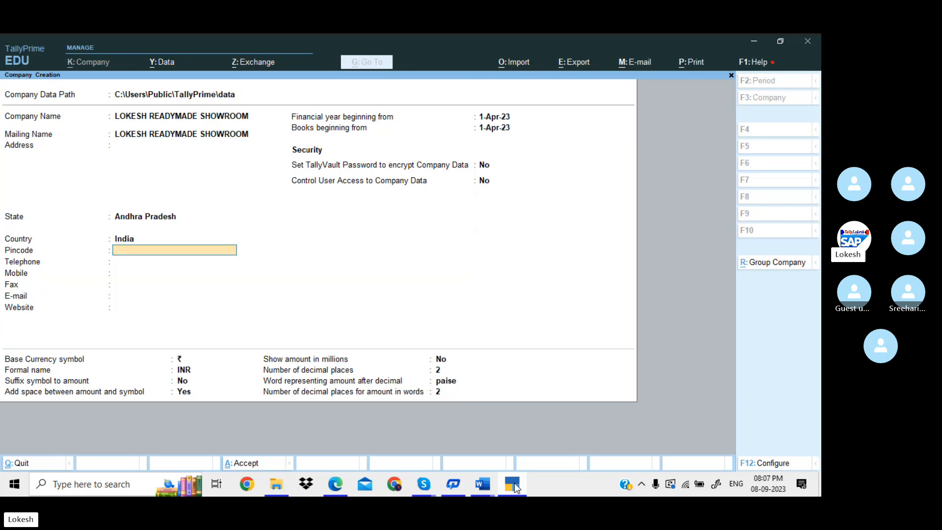
key("Return")
key("Return")
key("Return")
key("Return")
key("Return")
key("Return")
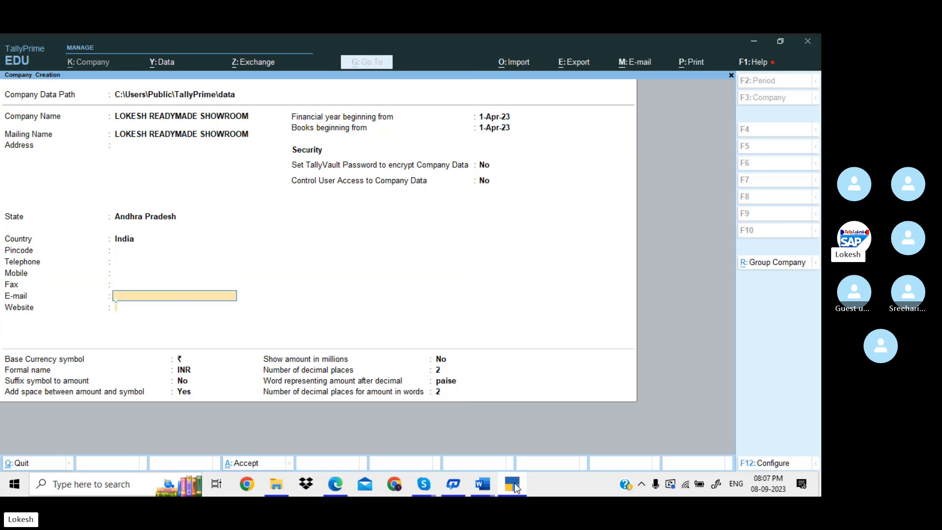
key("Return")
key("Return")
key("Return")
key("Return")
key("Return")
key("Return")
key("Return")
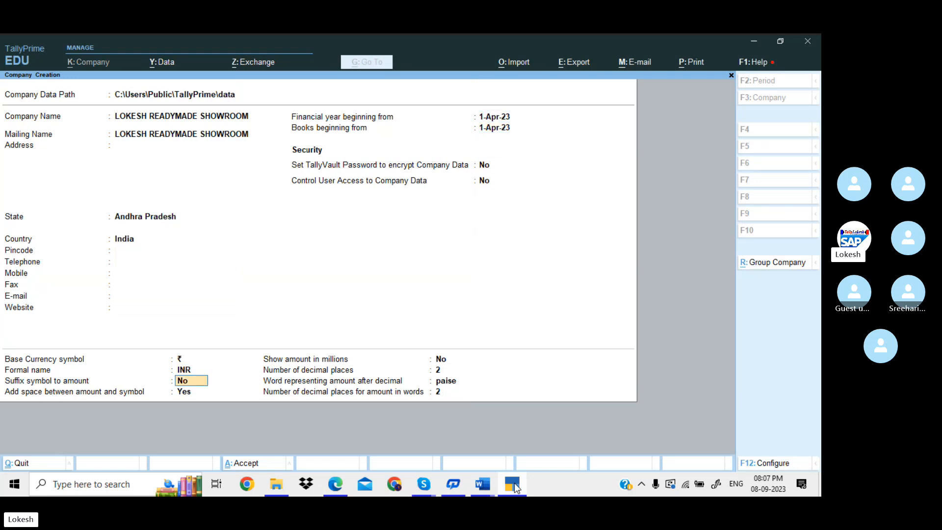
key("Return")
key("Return")
key("Return")
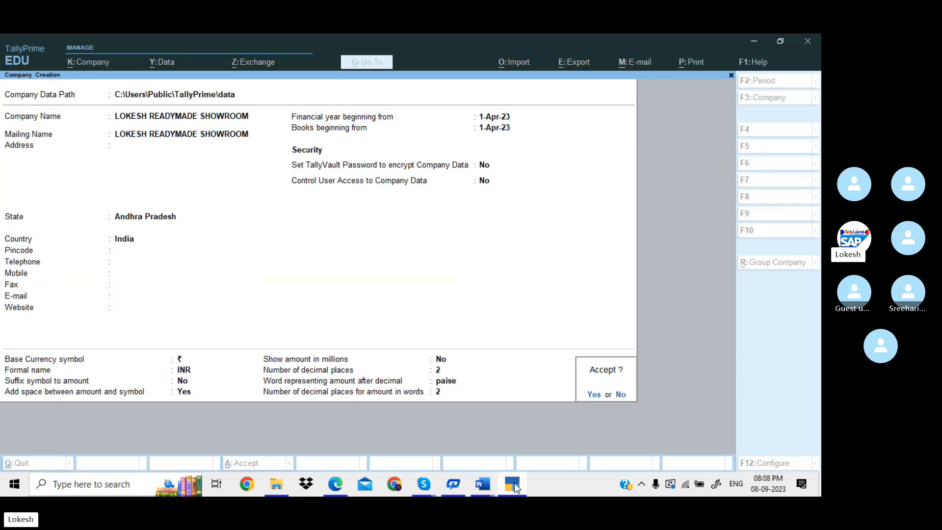
key("Return")
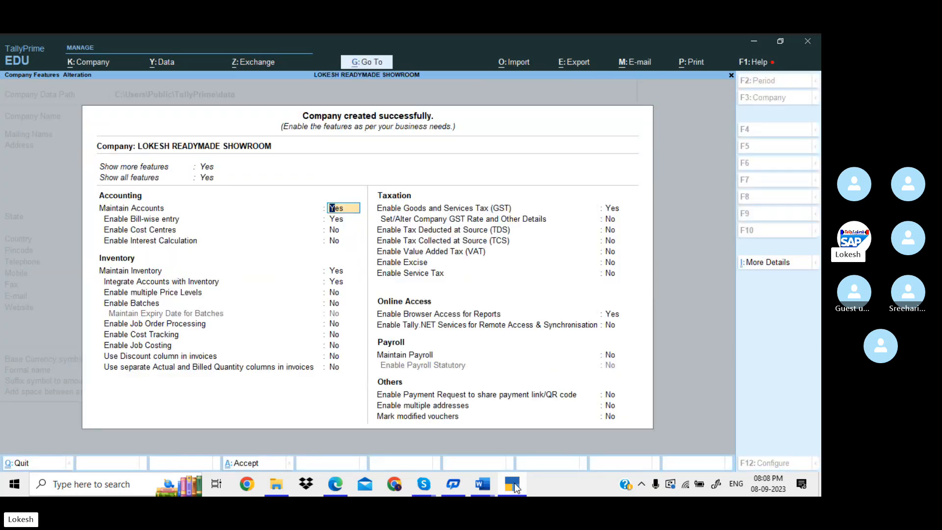
Step: Disable bill-wise entry in the company's accounting features, keeping cost centres and interest calculation at No
key("Return")
type("n")
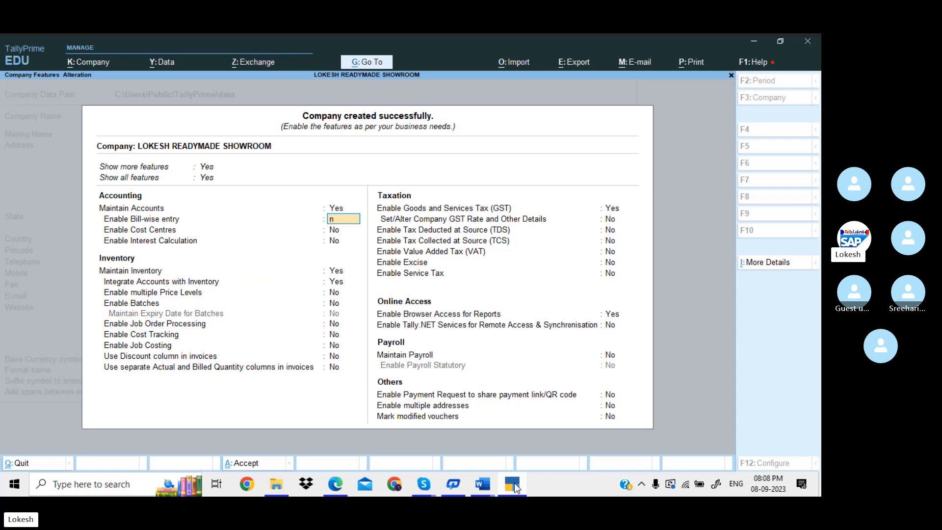
key("Return")
key("Return")
key("Return")
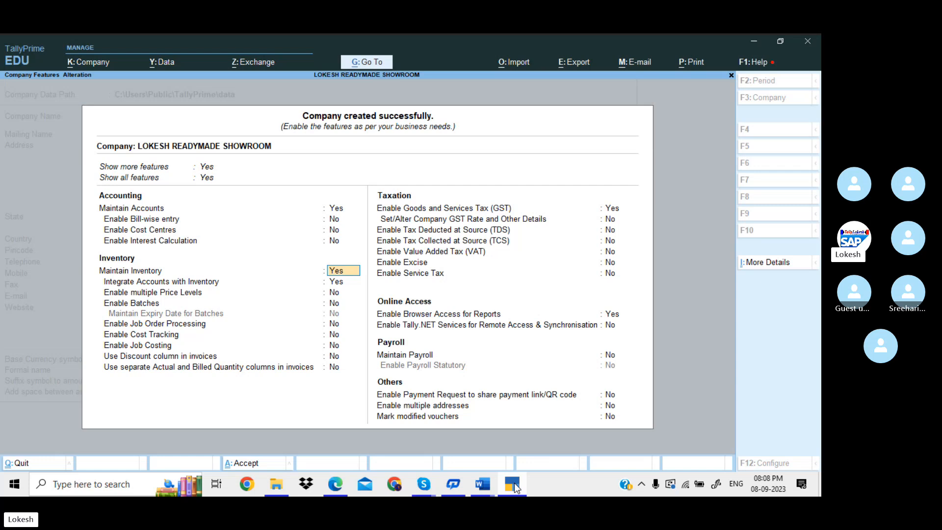
Step: Keep the inventory features at their defaults and disable Goods and Services Tax (GST) for the company
key("Return")
key("Return")
key("Return")
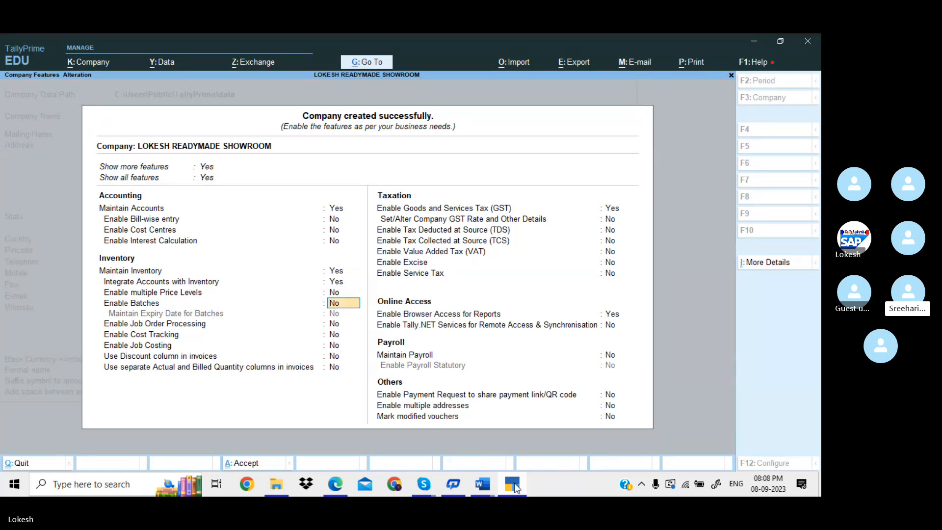
key("Return")
key("Return")
key("Return")
key("Return")
key("Return")
key("Return")
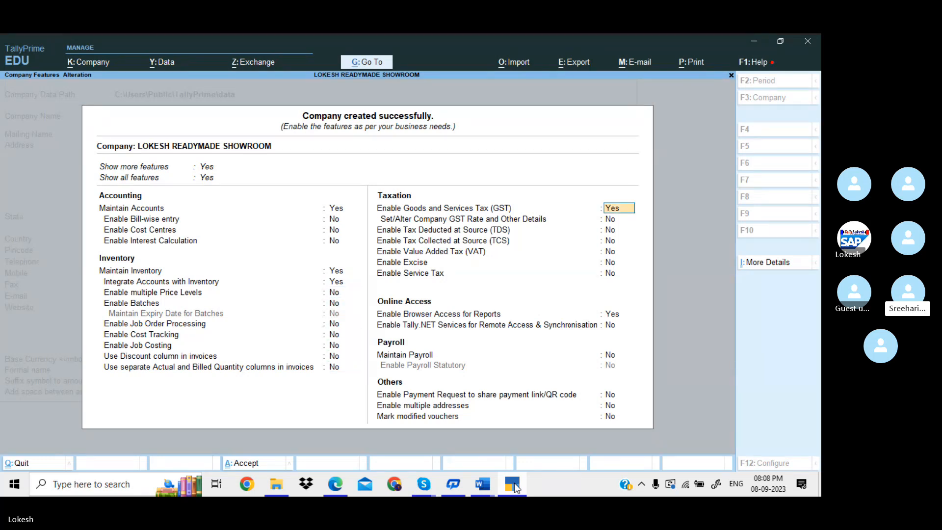
type("n")
key("Return")
key("Return")
key("Return")
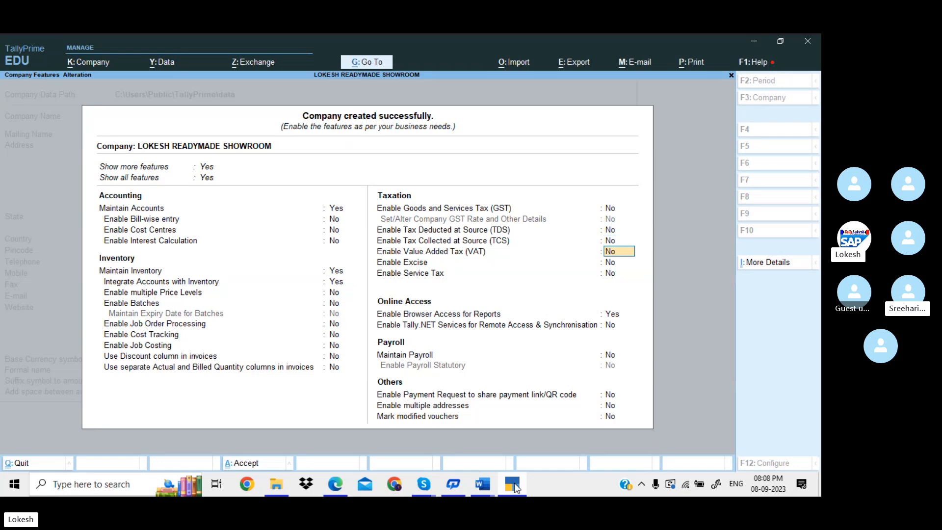
Step: Disable browser access for reports, keep the other features at their defaults and accept the company features
key("Return")
key("Return")
key("Return")
type("n")
key("Return")
key("Return")
key("Return")
key("Return")
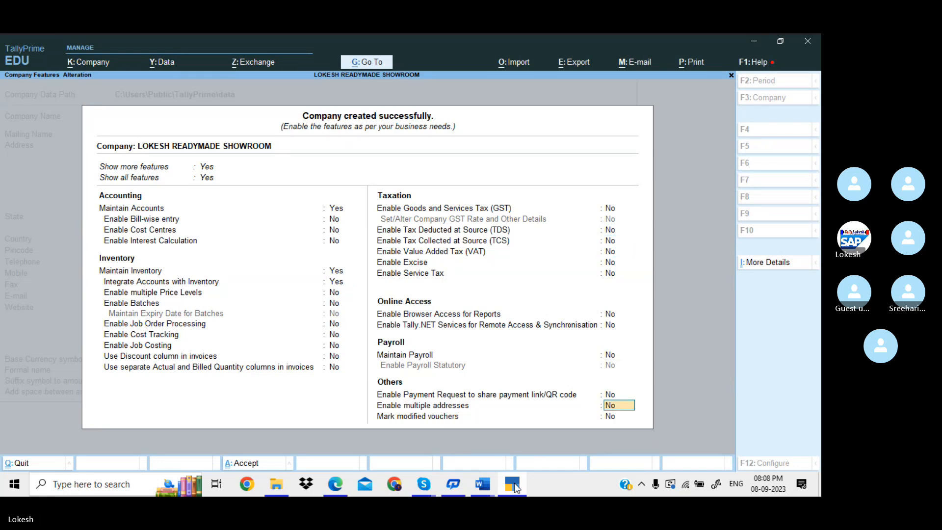
key("Return")
key("Return")
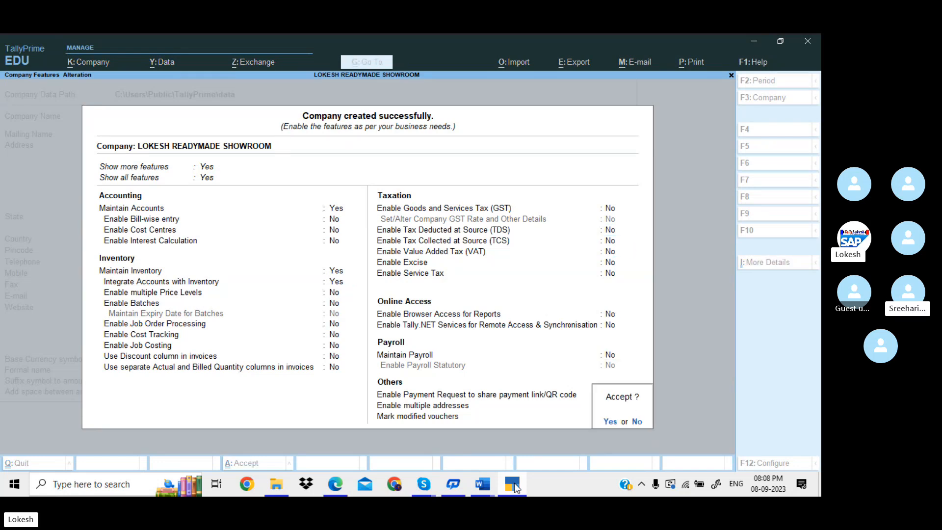
key("Return")
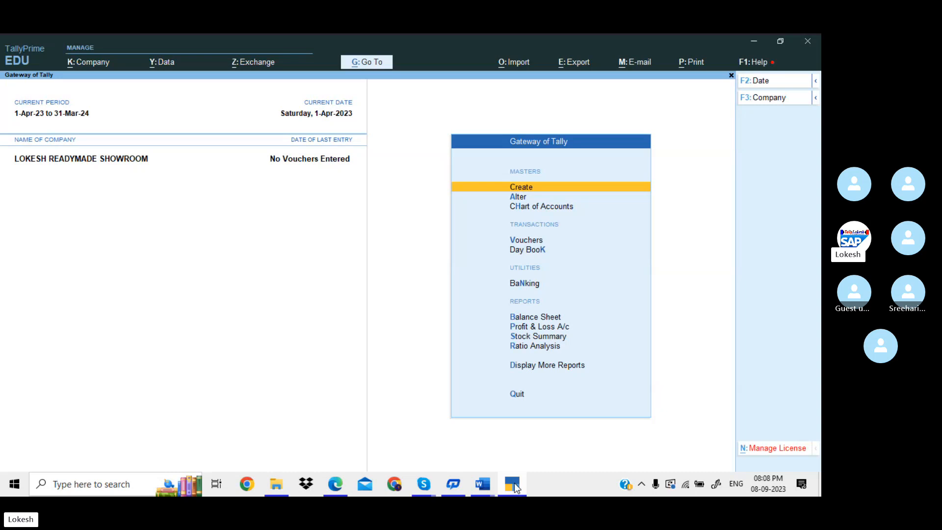
Step: Open the list of masters for creation and examine the accounting and inventory master types
key("Return")
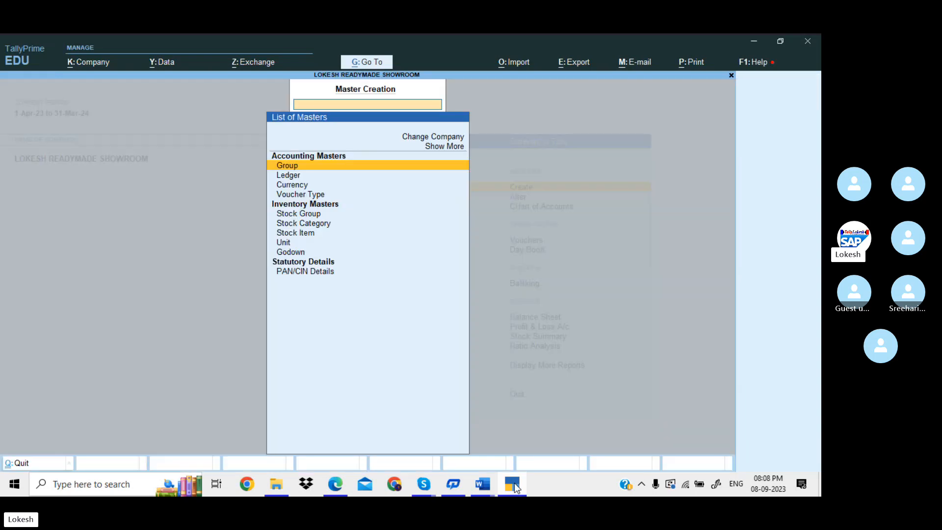
key("Up")
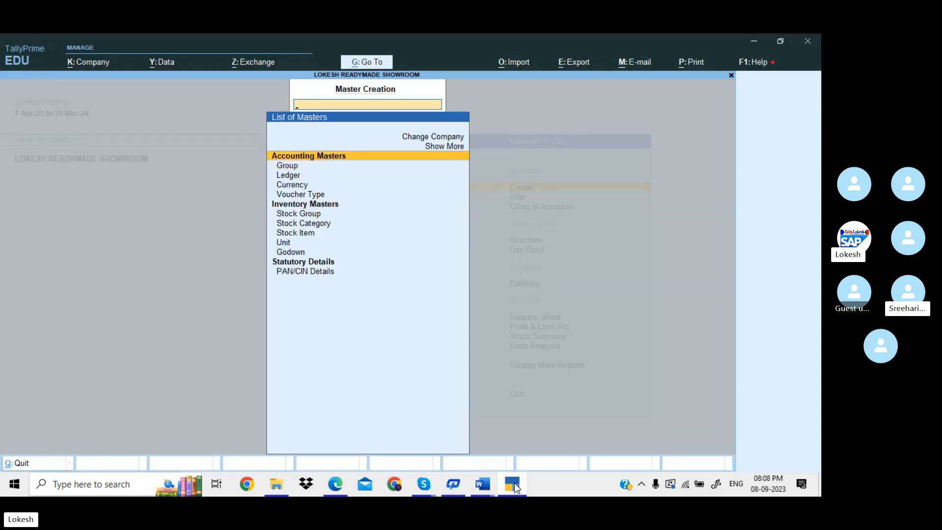
key("Down")
key("Down")
key("Down")
key("Down")
key("Down")
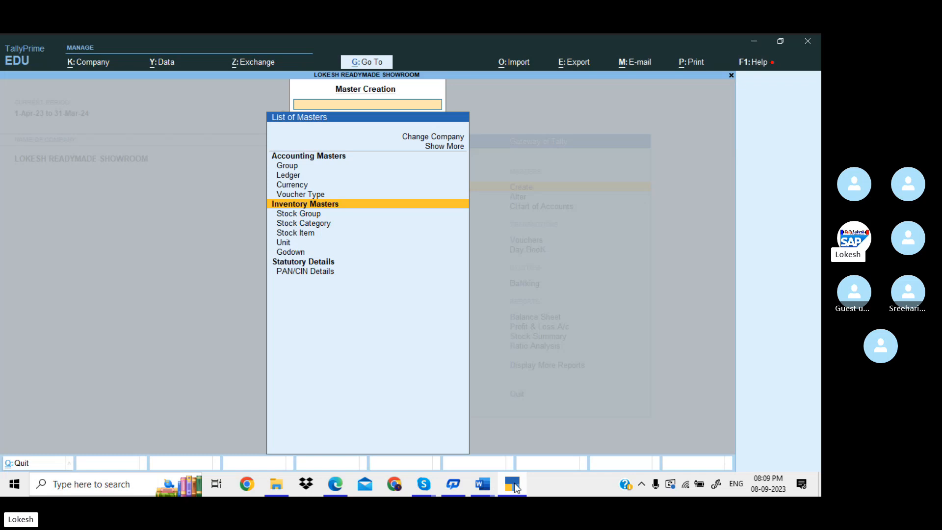
key("Down")
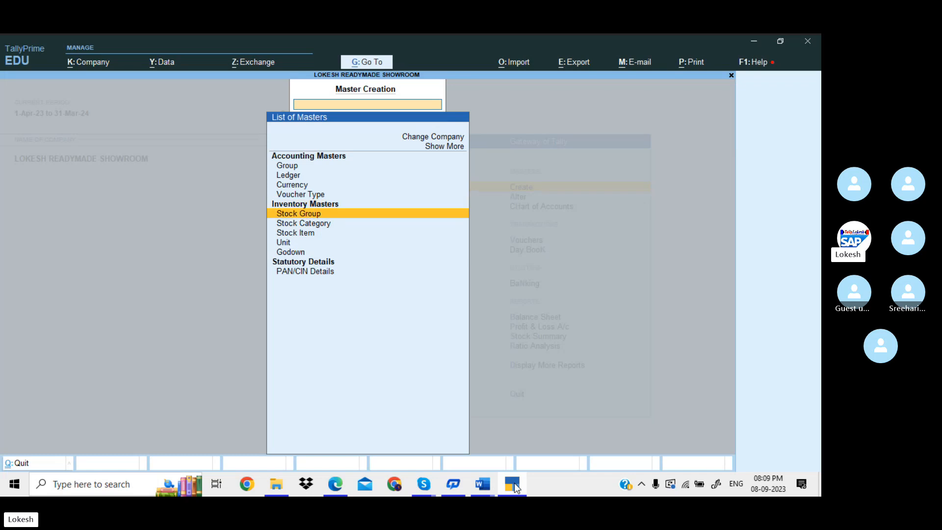
key("Down")
key("Down")
key("Down")
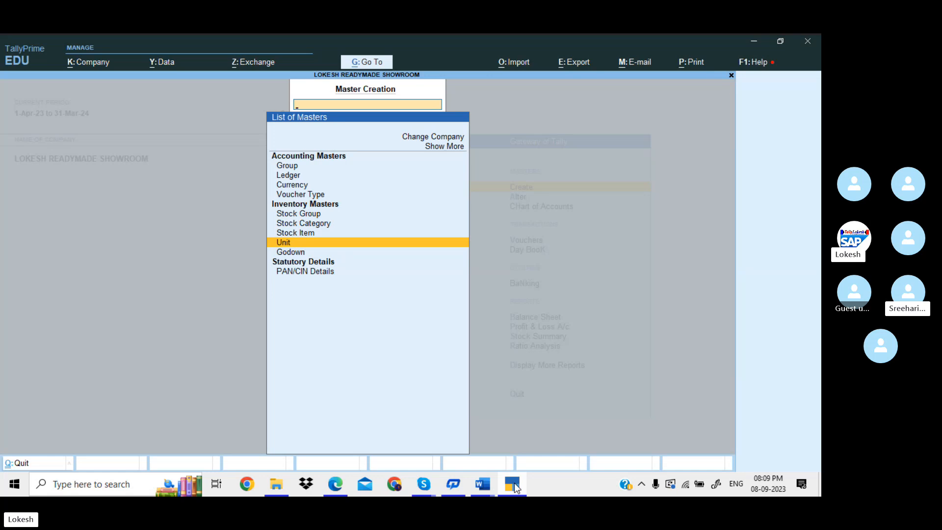
key("Up")
key("Up")
key("Up")
key("Up")
key("Up")
key("Up")
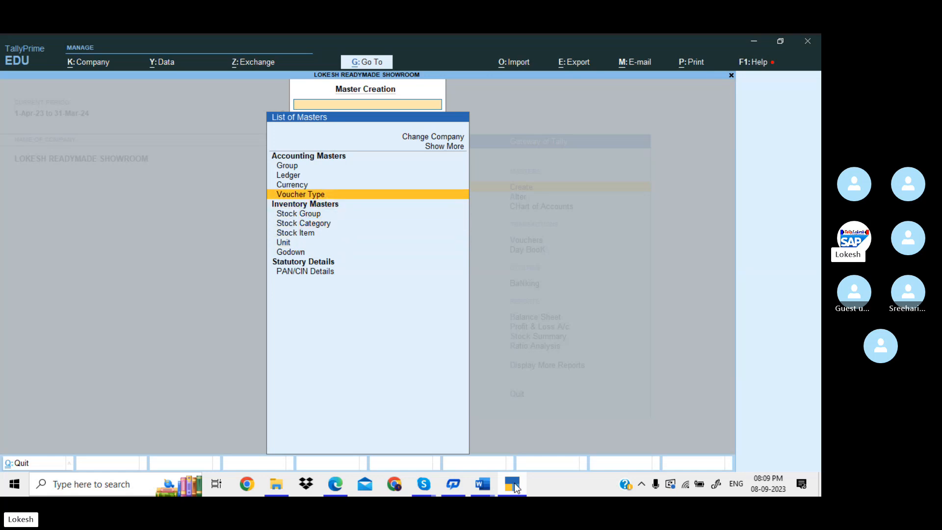
key("Up")
key("Up")
key("Down")
key("Down")
key("Down")
key("Down")
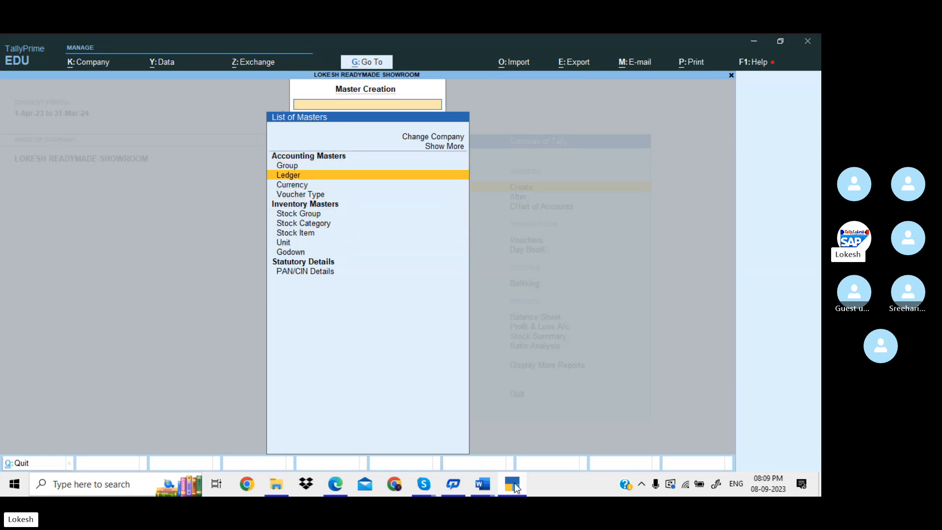
key("Down")
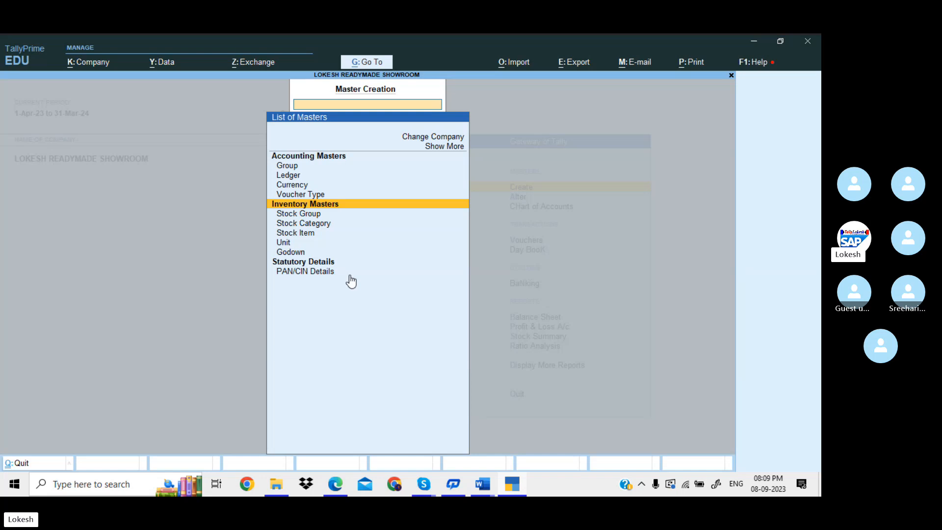
Step: Set Maintain Inventory to No in the company features and save the change
left_click(97, 61)
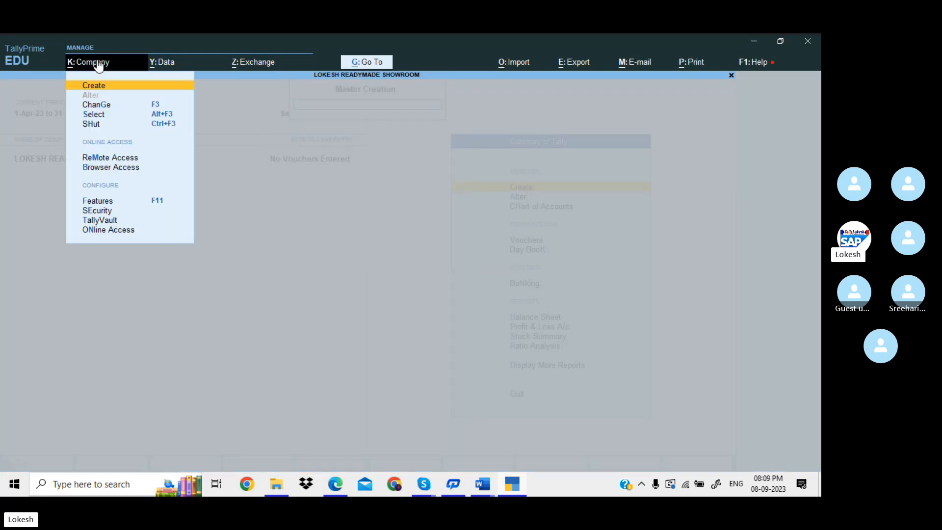
left_click(123, 199)
left_click(336, 257)
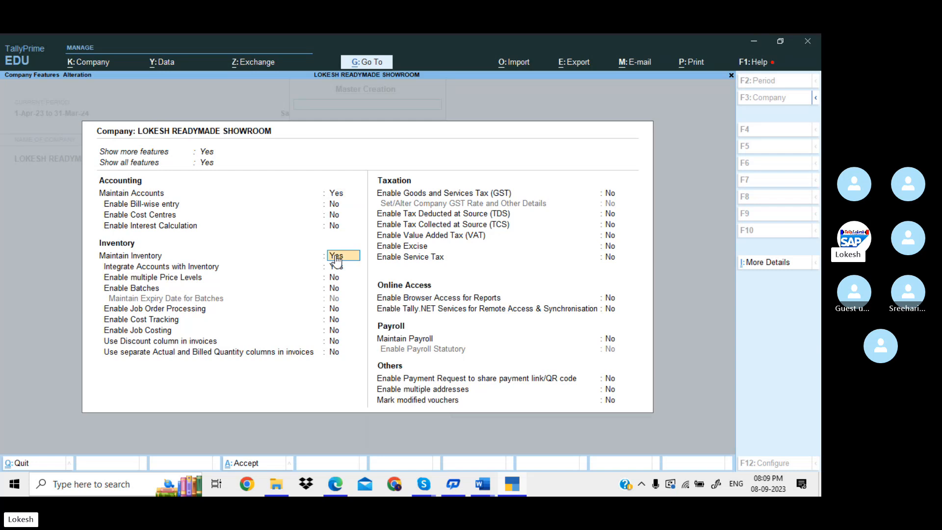
key("n")
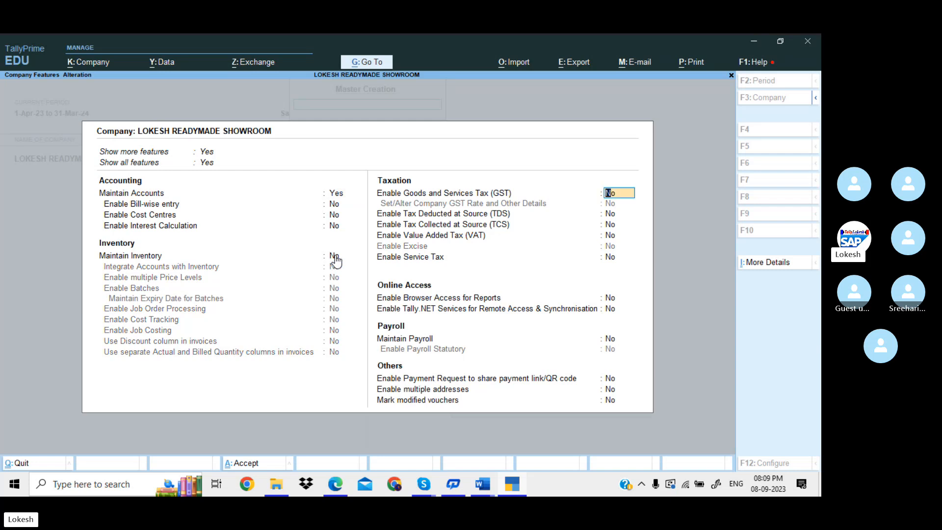
key("ctrl+a")
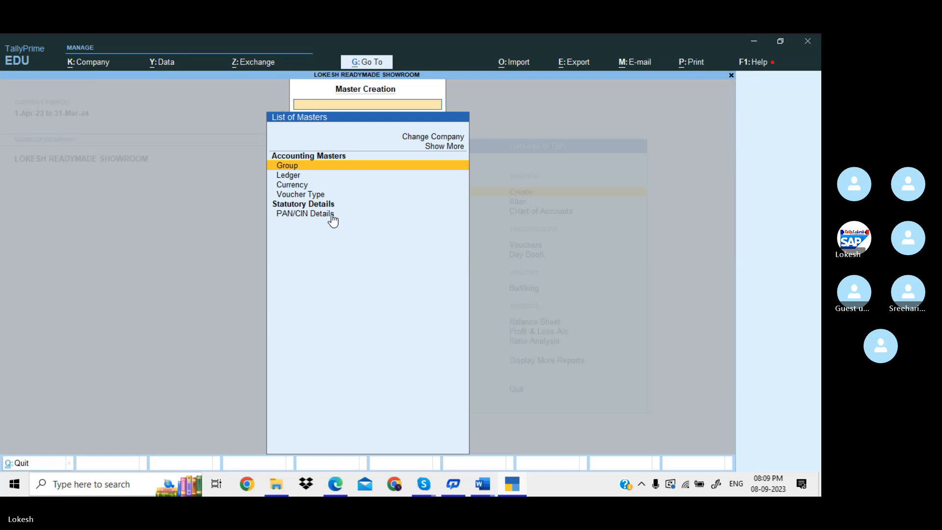
Step: Set Maintain Inventory and Integrate Accounts with Inventory to Yes in the company features and save the change
left_click(85, 62)
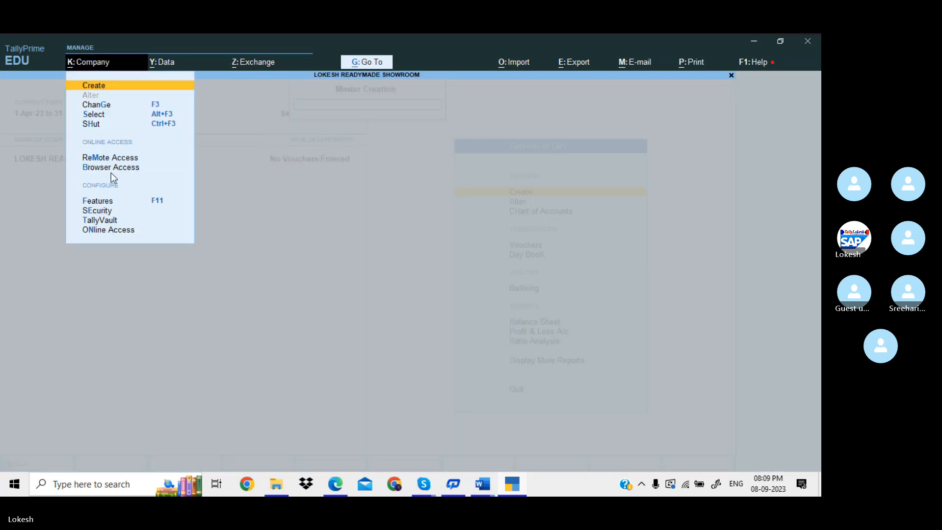
left_click(113, 200)
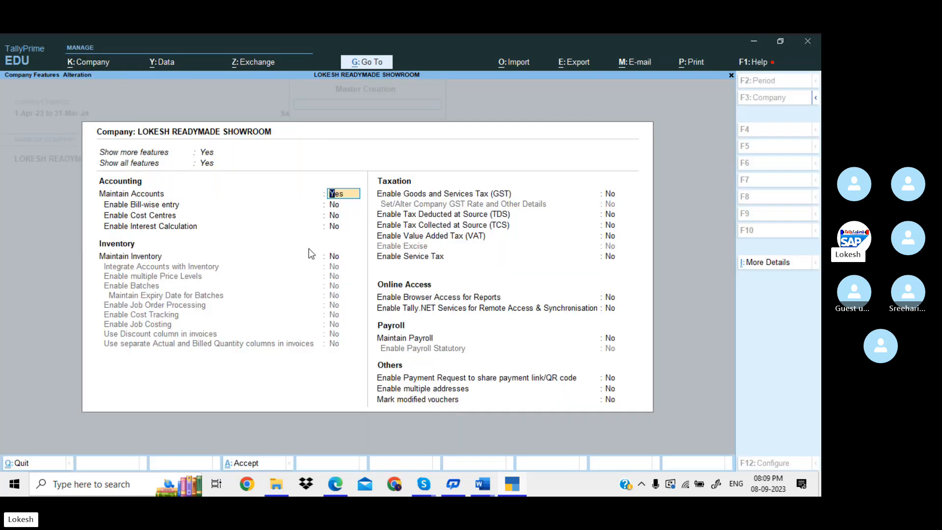
left_click(340, 260)
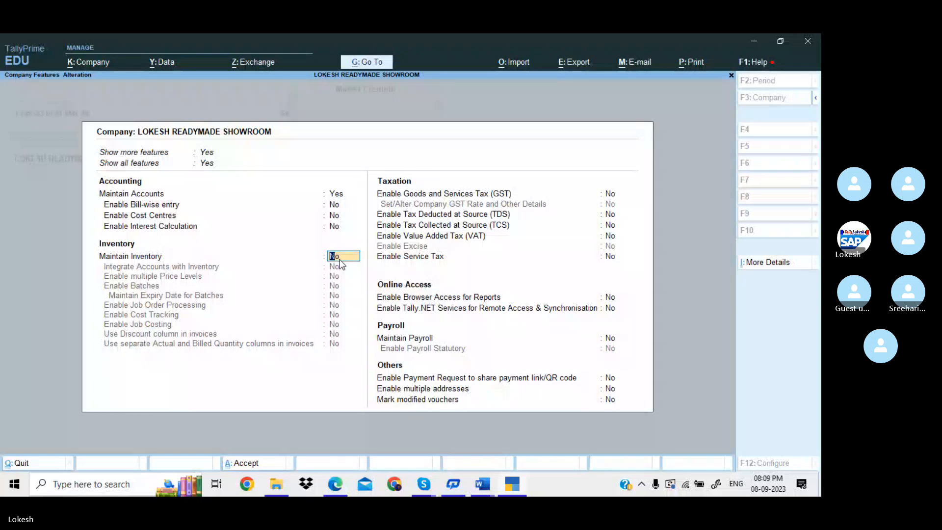
key("y")
key("y")
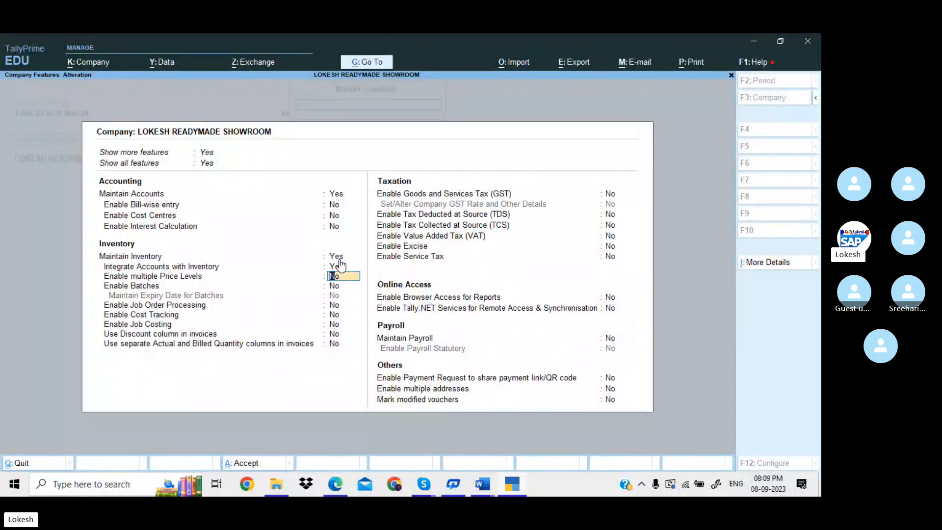
key("ctrl+a")
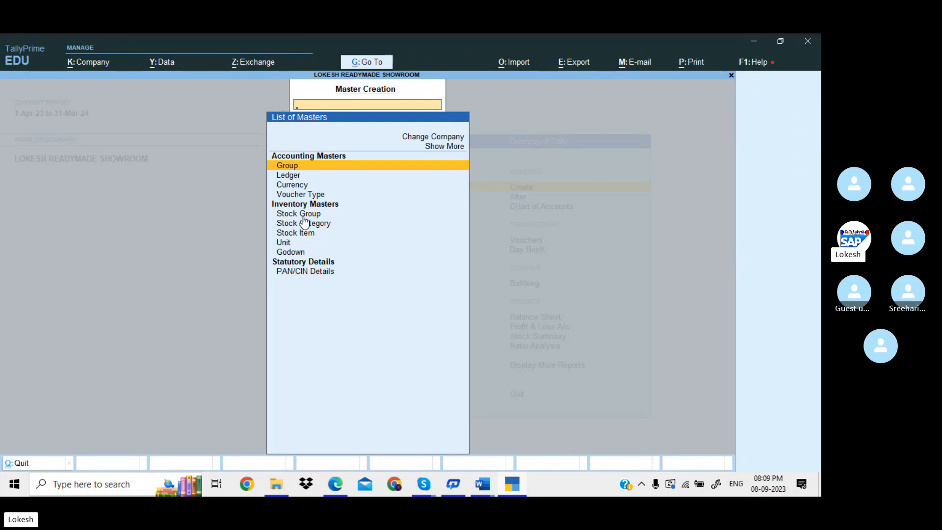
Step: Open the ledger creation form and read through the Problem 11 transactions in the PDF in Microsoft Edge
key("Down")
key("Return")
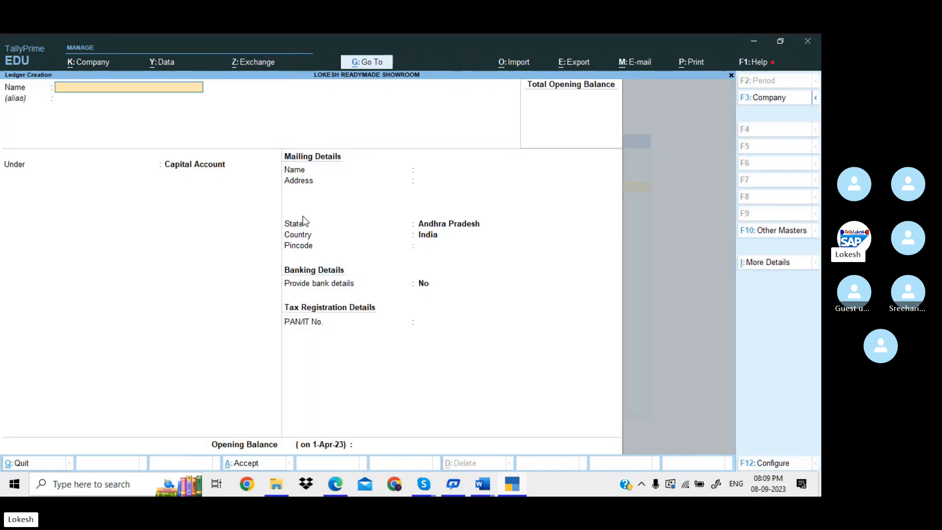
left_click(338, 489)
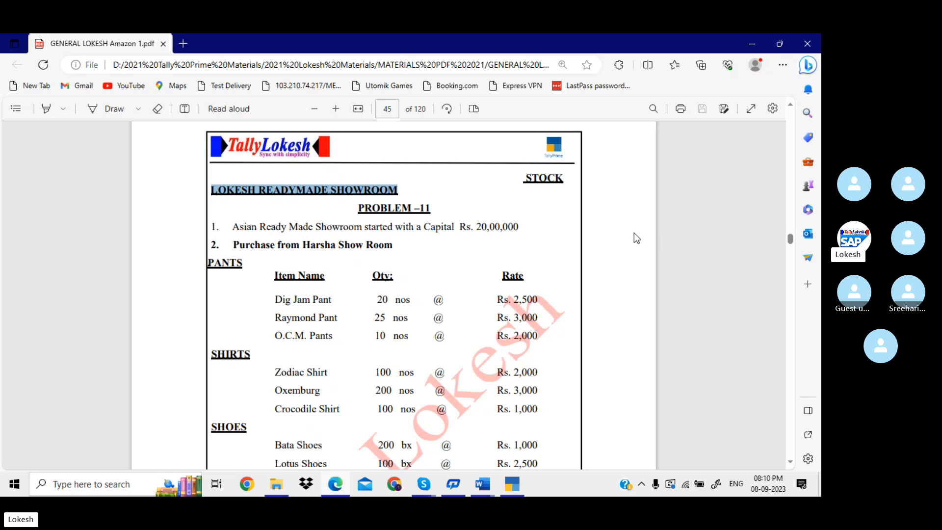
scroll(634, 233, "down", 1)
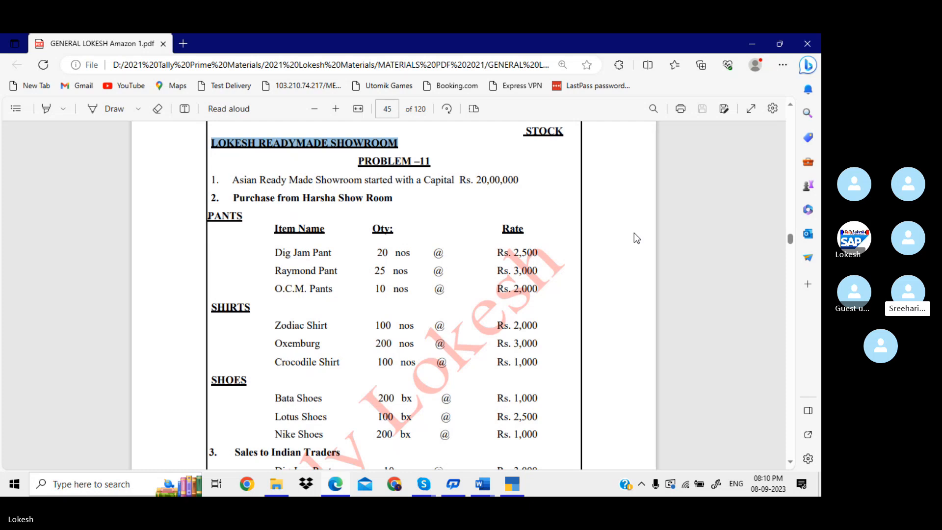
scroll(634, 234, "down", 1)
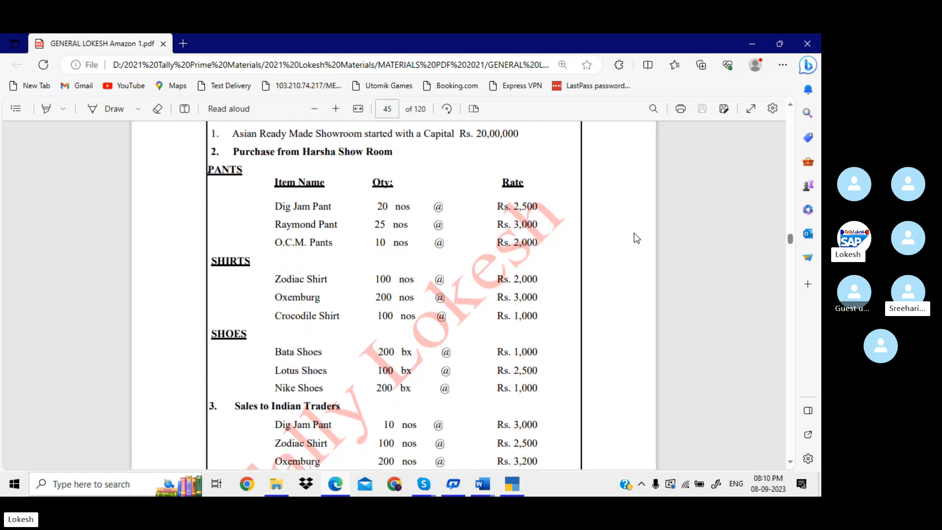
scroll(634, 234, "down", 4)
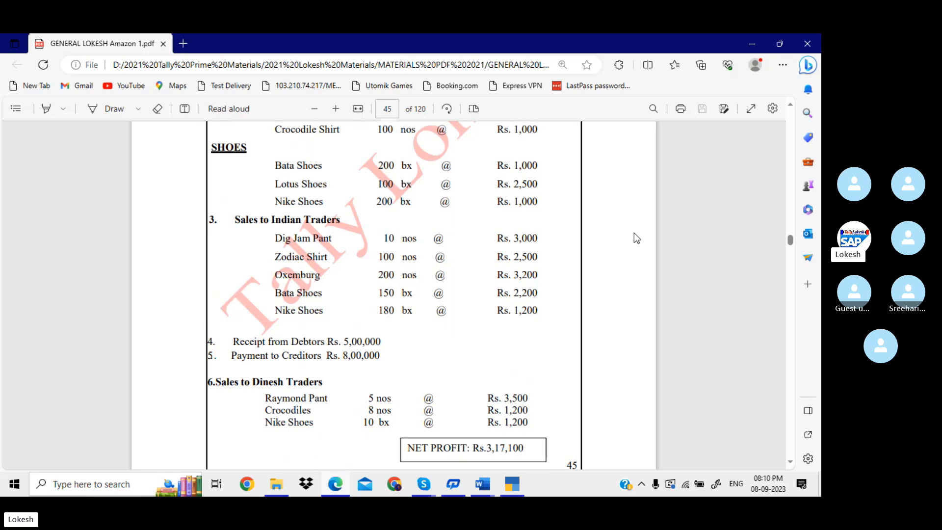
scroll(634, 238, "down", 1)
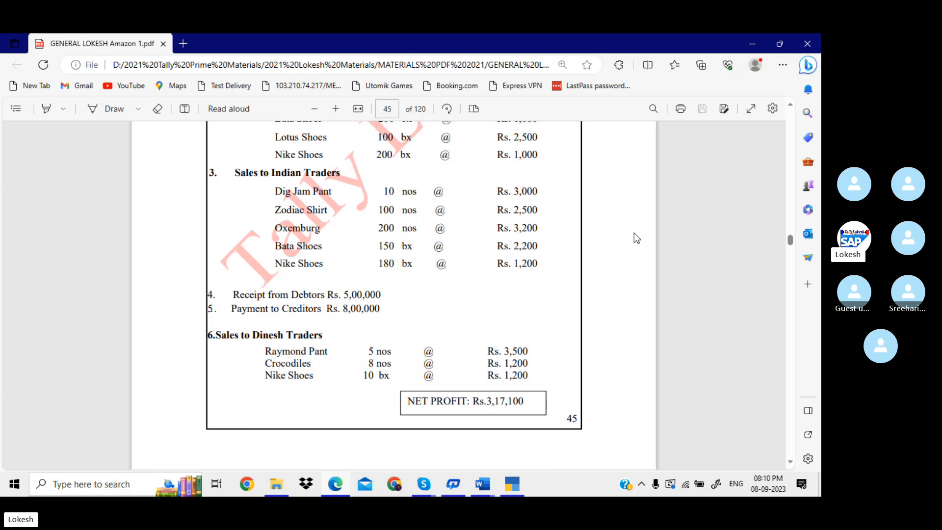
scroll(634, 233, "up", 6)
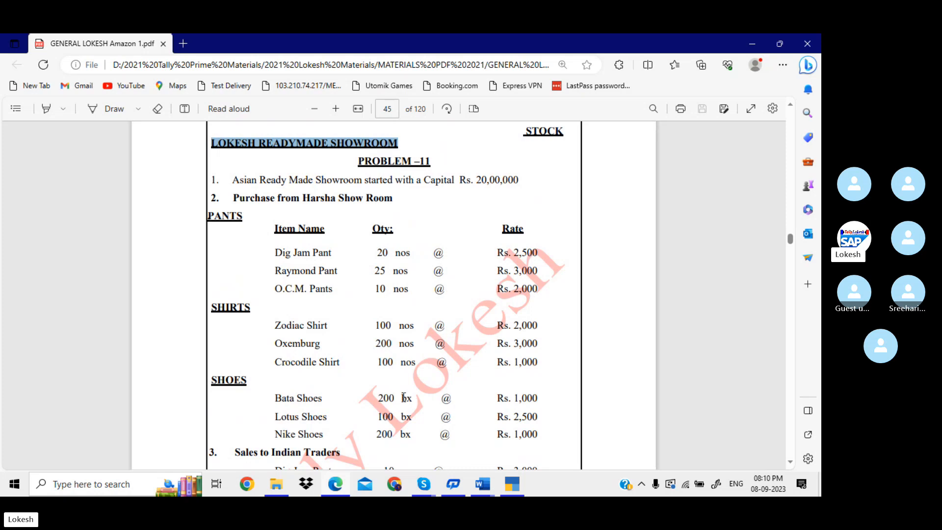
Step: Return to TallyPrime and create the ledger Capital under Capital Account, keeping the default mailing and banking details
left_click(512, 485)
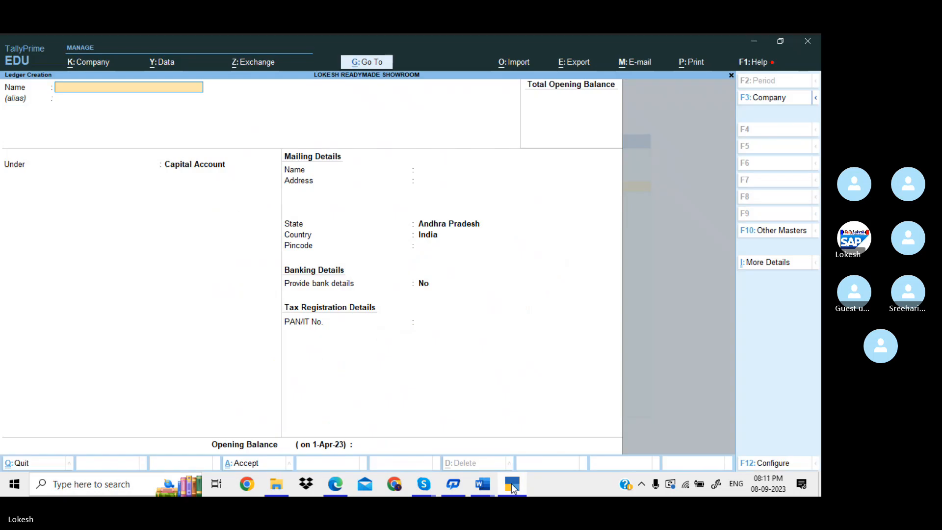
left_click(512, 487)
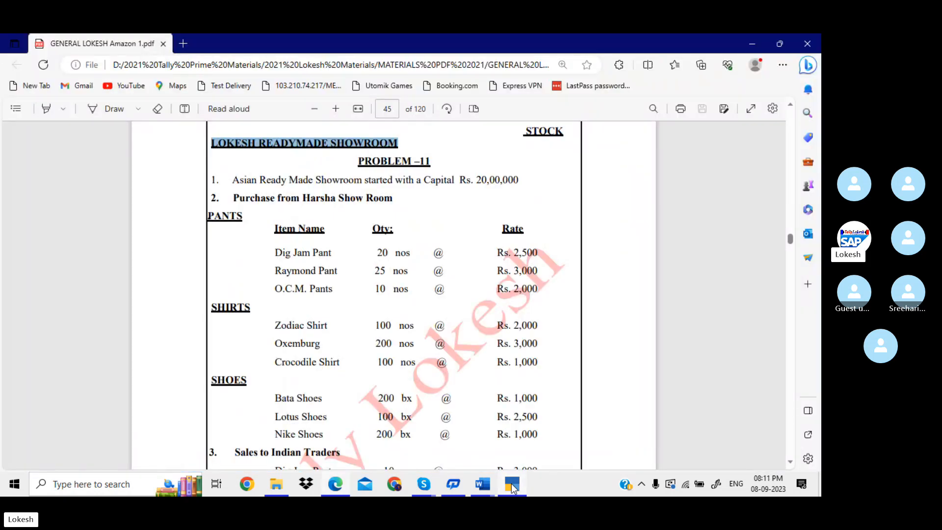
left_click(512, 487)
type("Capital")
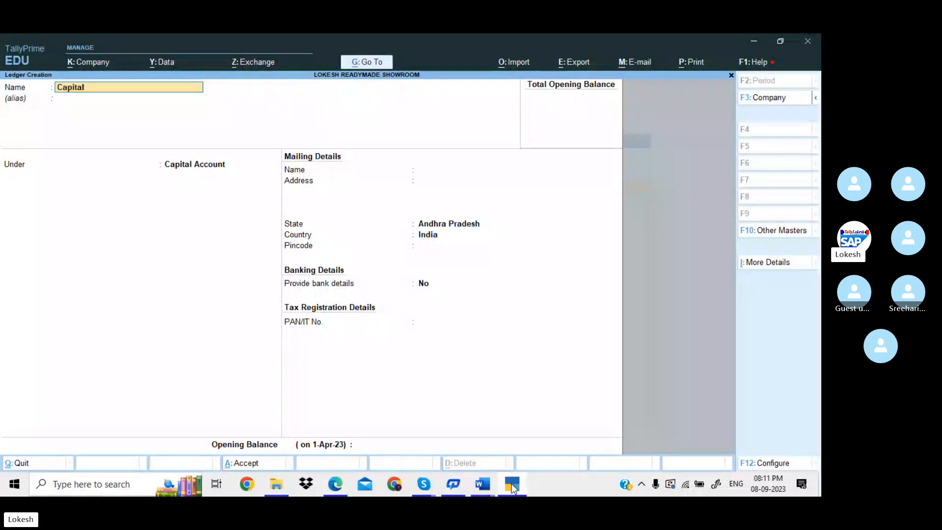
key("Return")
key("Return")
key("Return")
key("Return")
key("Return")
key("Return")
key("Return")
key("Return")
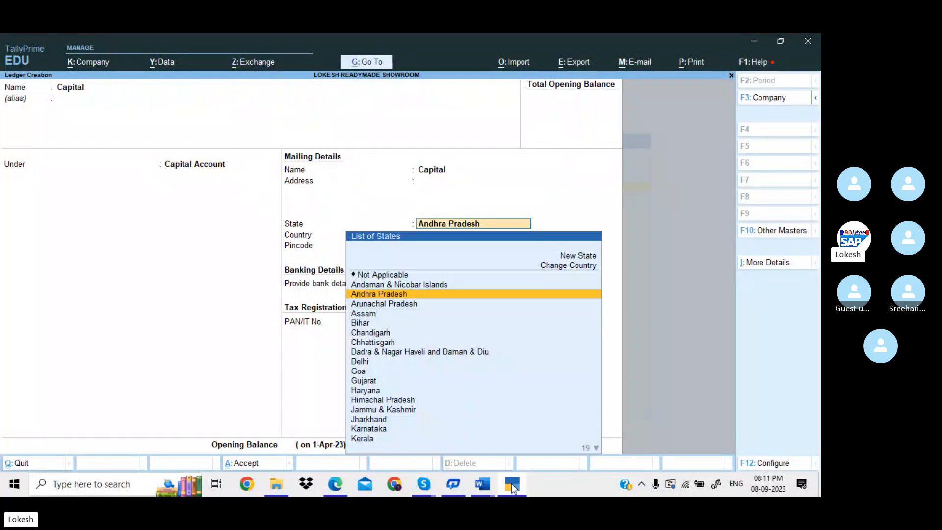
key("Return")
key("Return")
Step: Create the ledger Purchase under Purchase Accounts, with Type of Ledger Not Applicable and no opening balance
type("P")
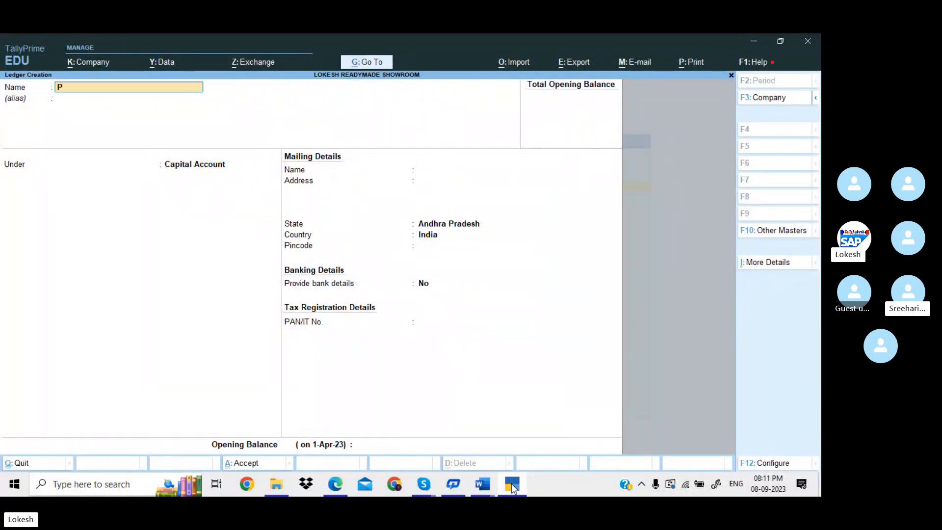
type("urchase")
key("Return")
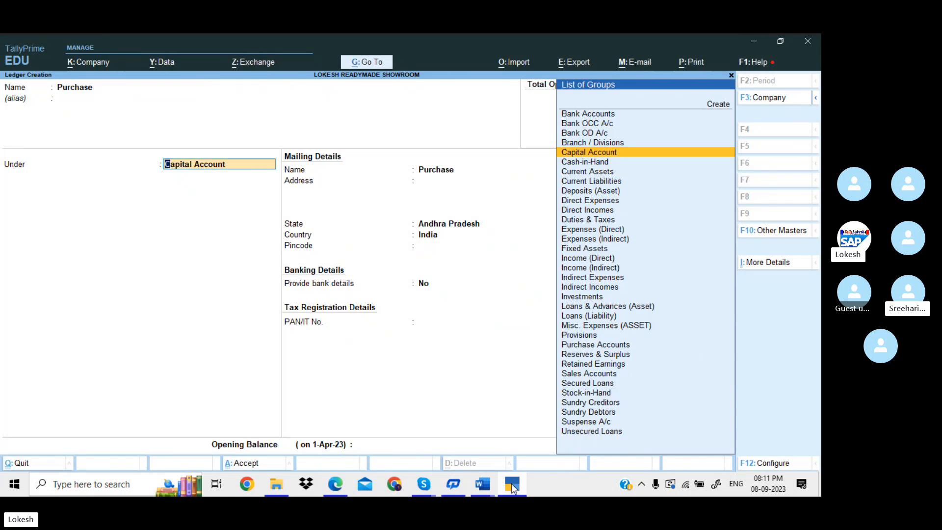
type("Pu")
key("Return")
key("Return")
key("Return")
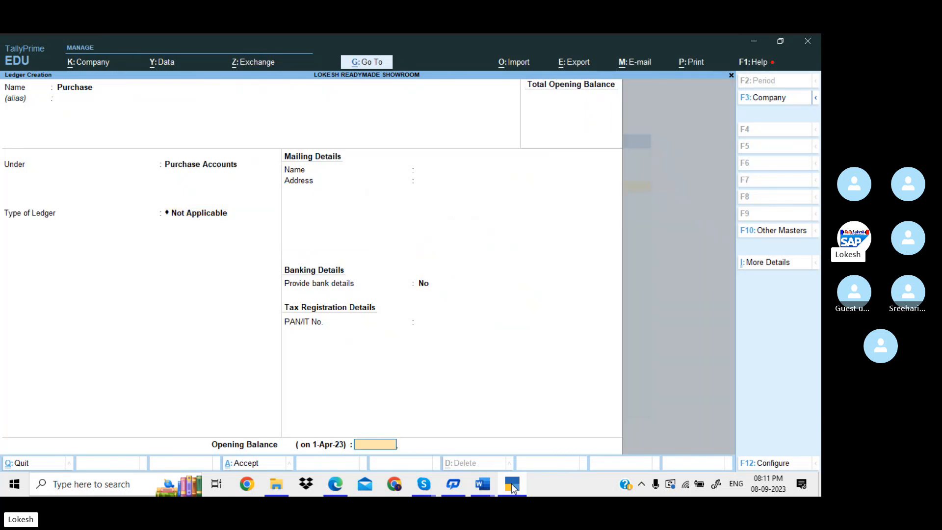
key("Return")
Step: Create the supplier ledger Harsha Show Room under Sundry Creditors, keeping the default mailing and banking details
type("Hars")
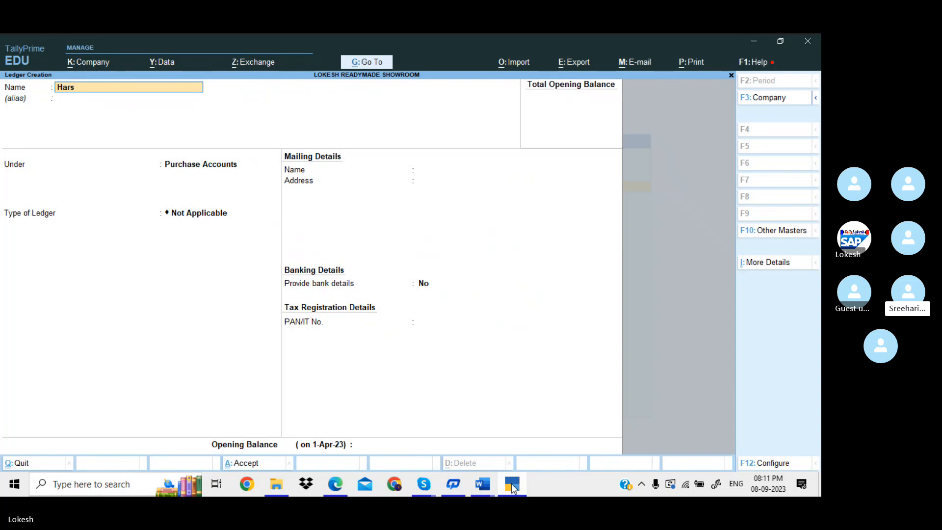
type("ha Show Room")
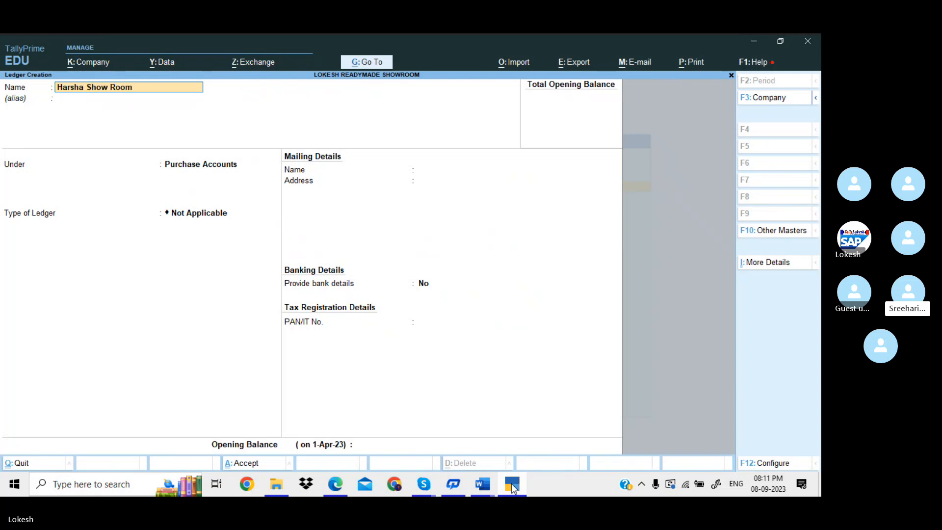
key("Return")
key("Return")
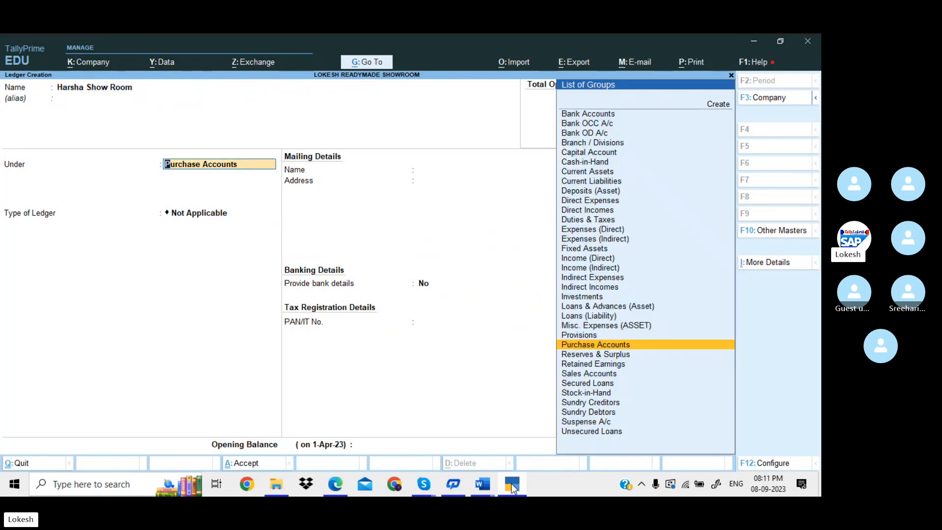
type("Sundry")
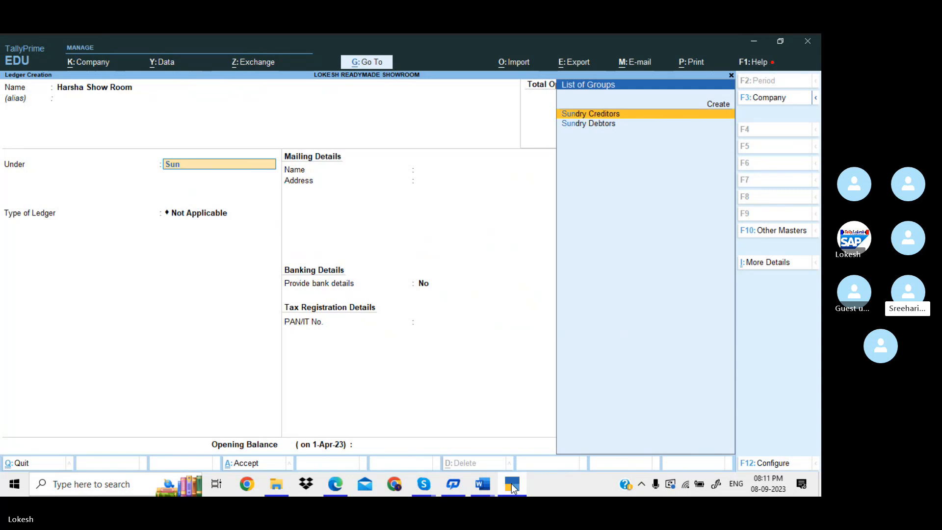
key("Return")
key("Return")
key("Return")
key("Return")
key("Return")
key("Return")
key("Return")
key("Return")
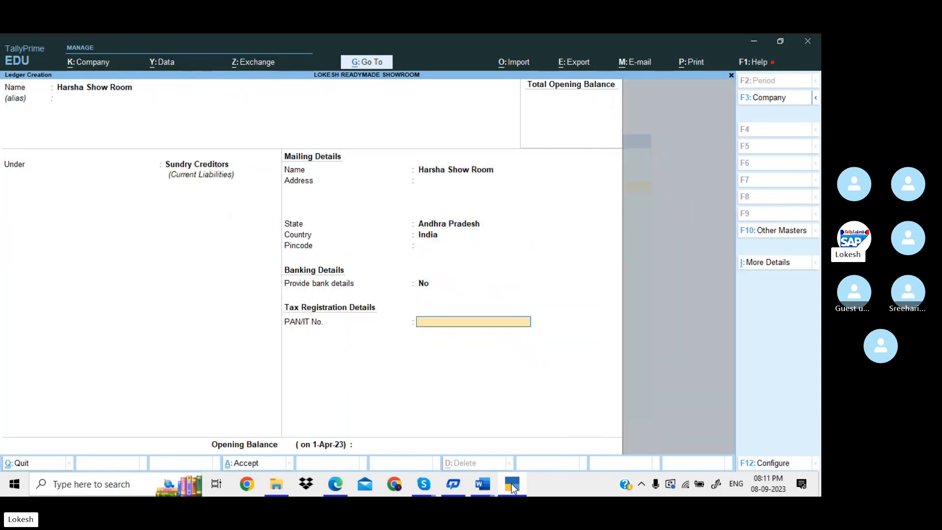
key("Return")
key("Return")
Step: Create the ledger Sales under Sales Accounts, with Type of Ledger Not Applicable and no opening balance
type("S")
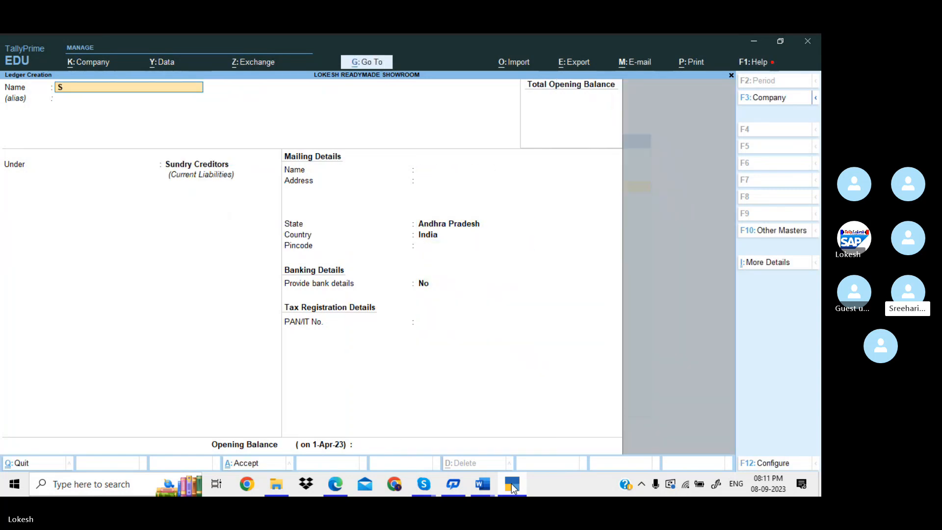
type("ales")
key("Return")
type("Sa")
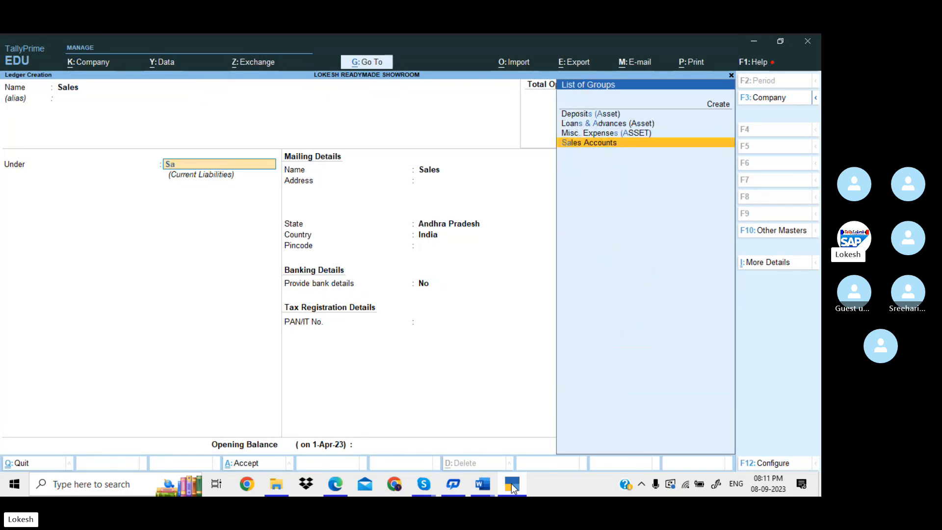
key("Return")
key("Return")
key("Return")
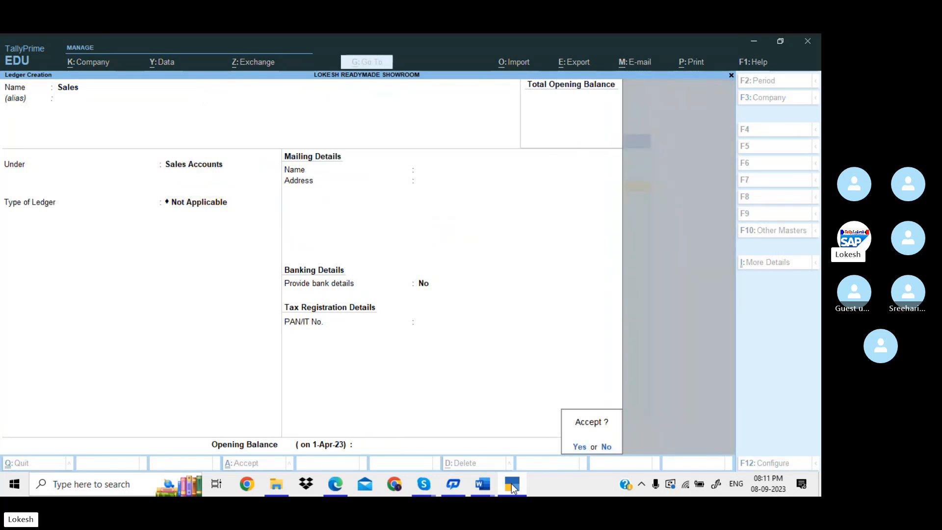
key("Return")
Step: Switch to the PDF in Microsoft Edge and look up the customers in Problem 11's sales transactions
key("alt+Tab")
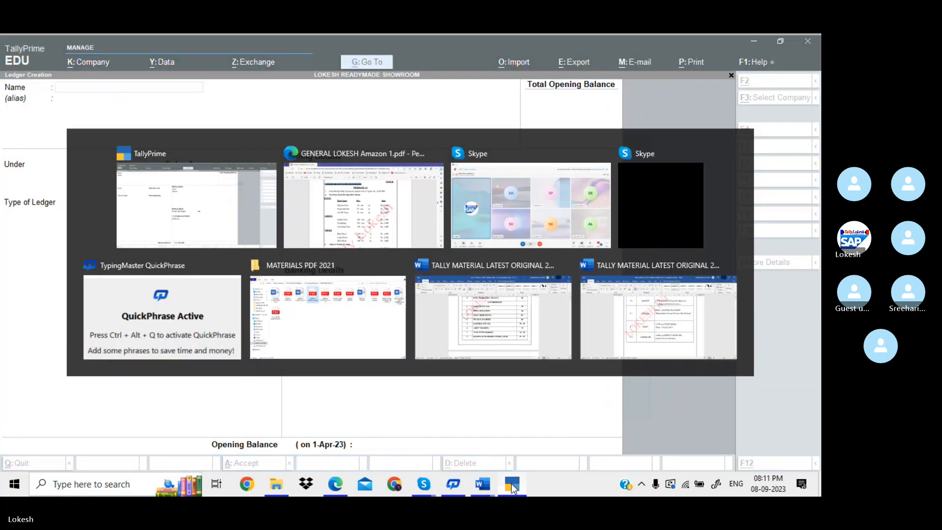
key("Down")
key("Down")
key("Down")
key("Down")
key("Down")
key("Down")
key("Down")
key("Down")
key("Down")
key("Down")
key("Down")
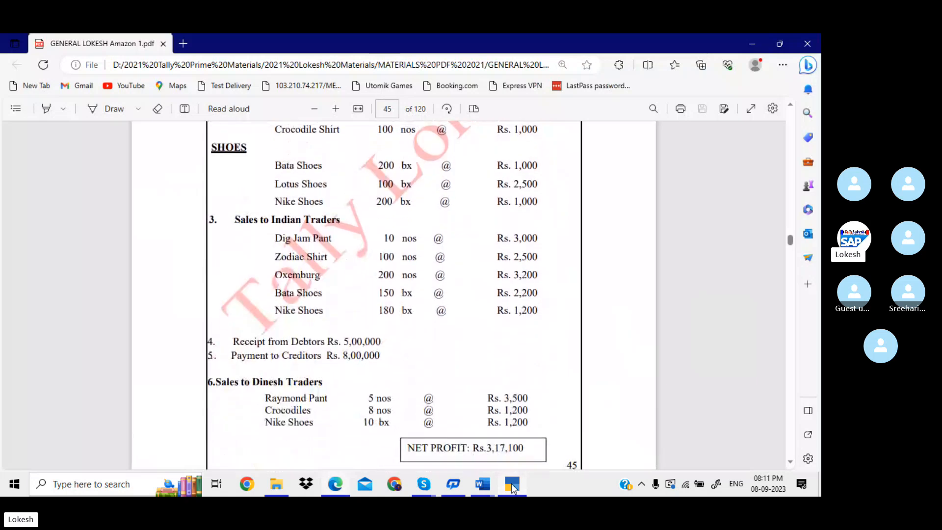
Step: Return to TallyPrime and create the customer ledger Indian Traders under Sundry Debtors, keeping the default mailing and banking details
key("alt+Tab")
type("Indian Tr")
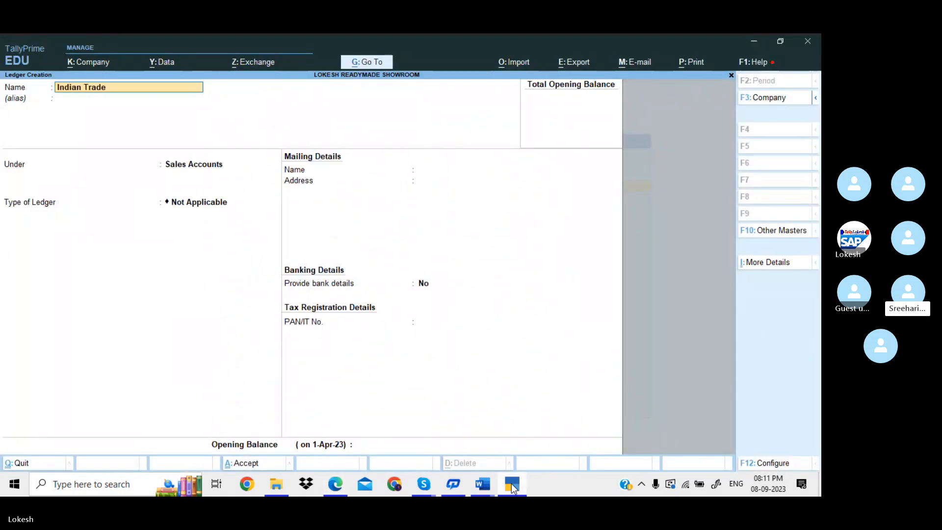
key("Return")
type("Sun")
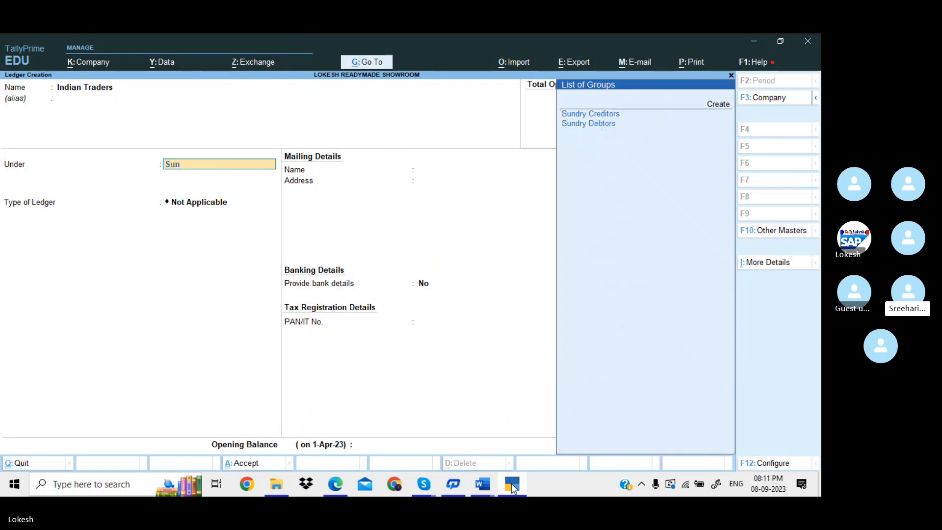
key("Down")
key("Return")
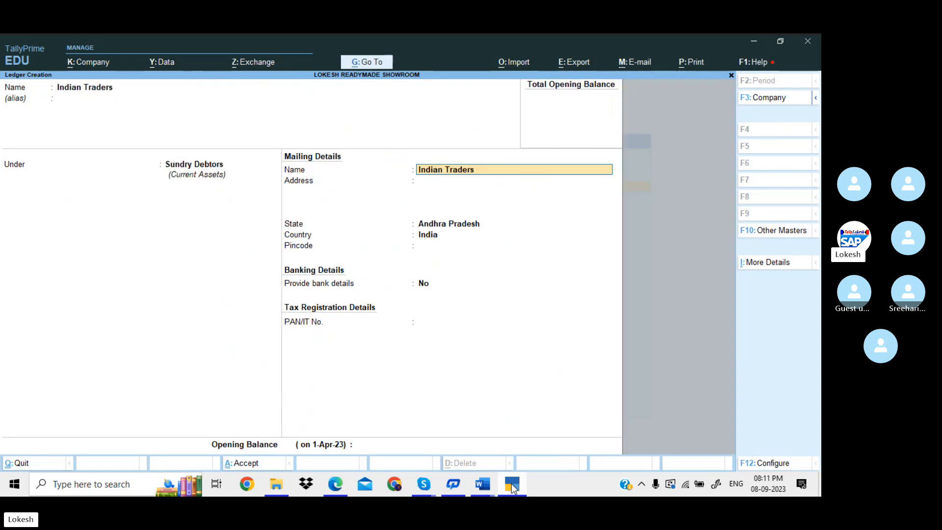
key("Return")
key("Return")
key("Return")
key("Return")
key("Return")
key("Return")
key("Return")
key("Return")
key("Return")
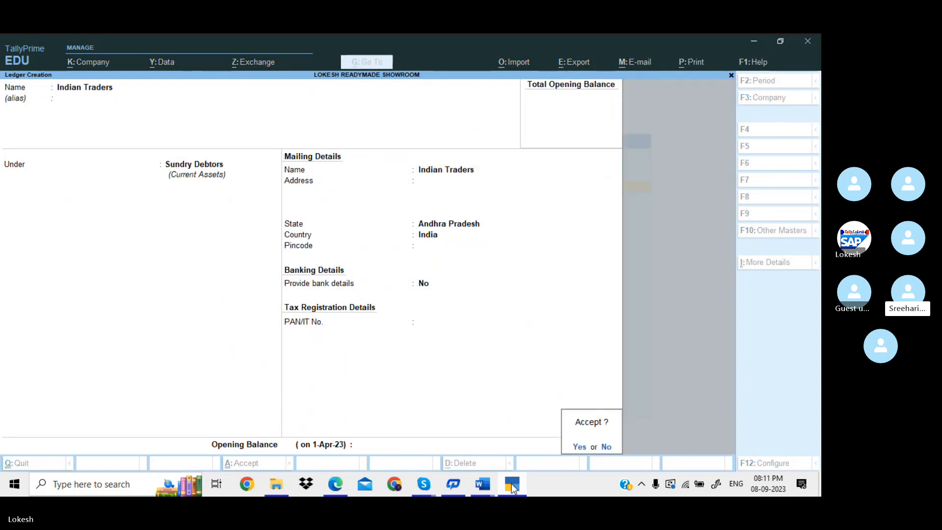
Step: Name the next customer ledger under Sundry Debtors Dinesh Traders
type("Dine")
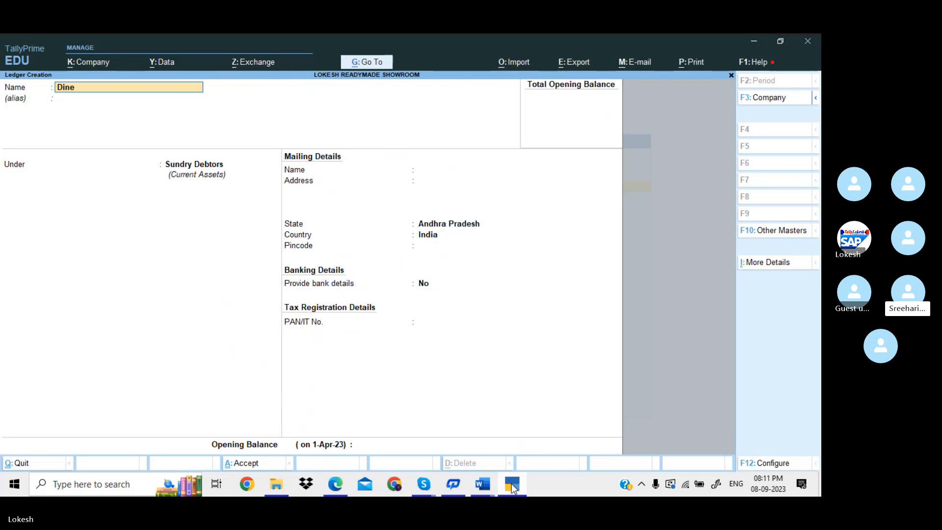
type("sh t")
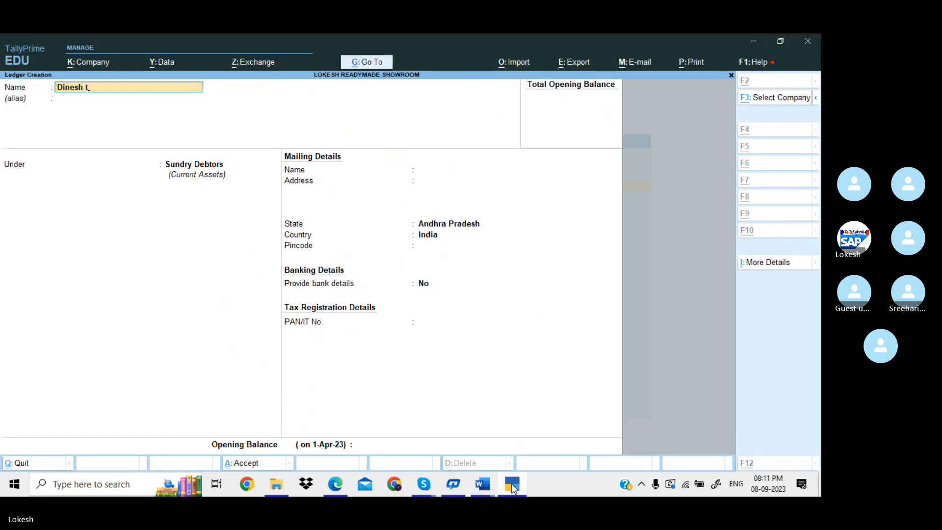
left_click(511, 484)
left_click(512, 484)
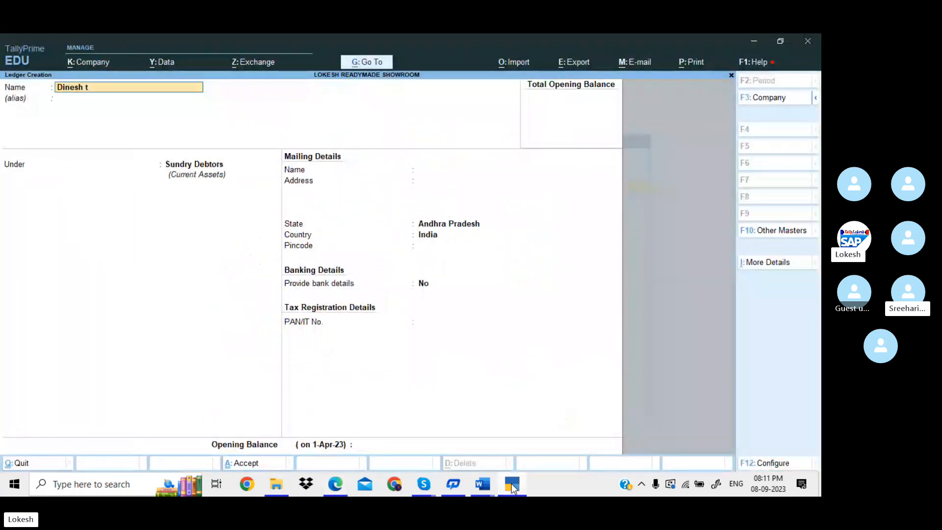
type("raders")
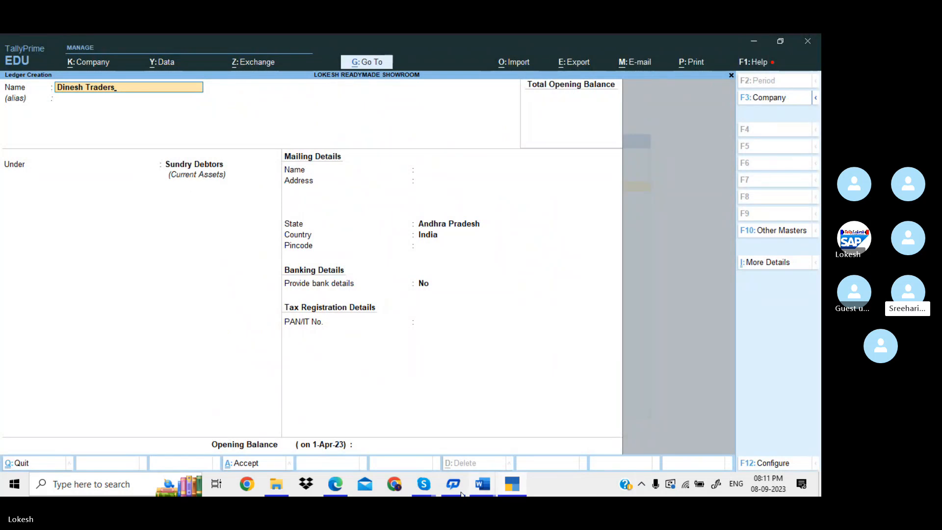
Step: Switch to the Skype call, mute the participant with the orange avatar, and return to TallyPrime
left_click(424, 484)
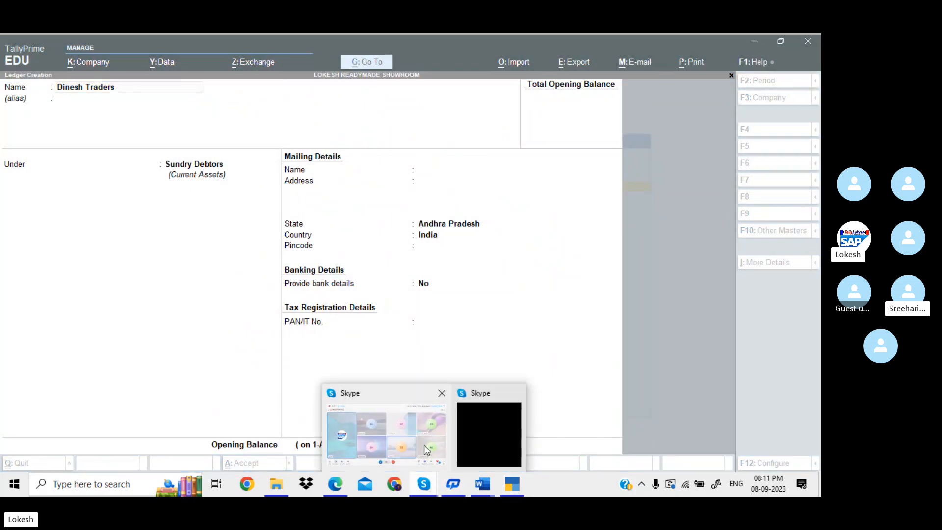
left_click(424, 445)
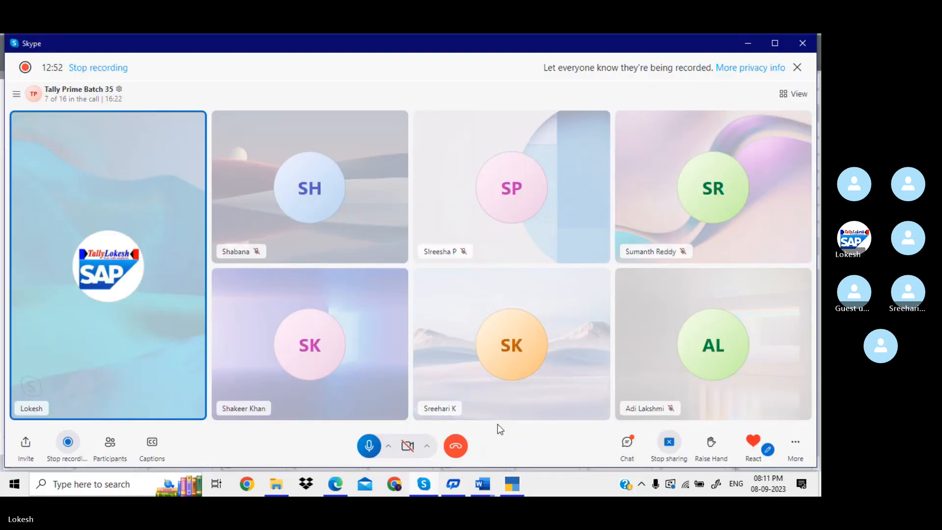
right_click(454, 405)
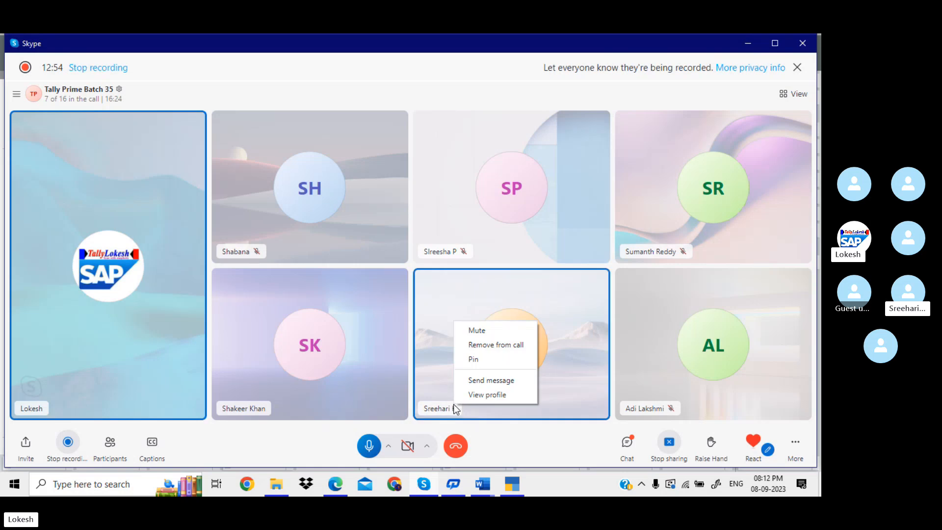
left_click(508, 331)
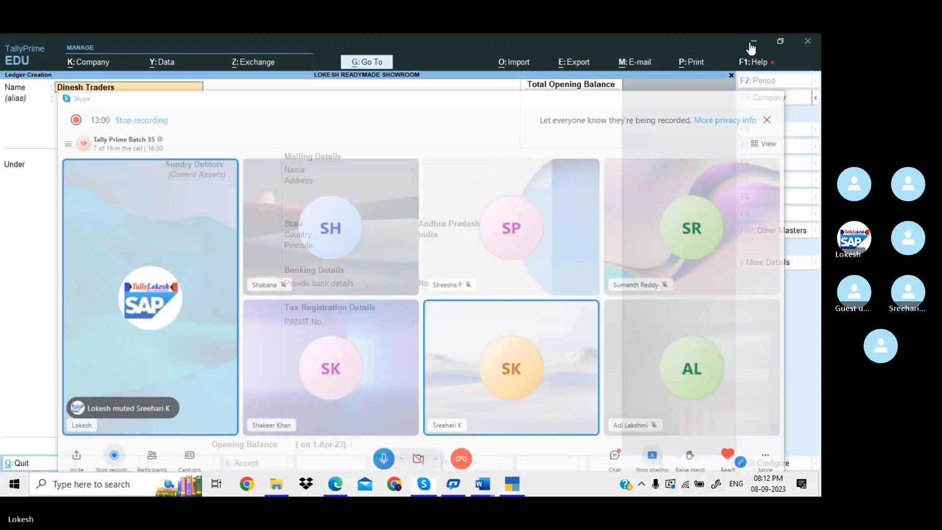
left_click(749, 43)
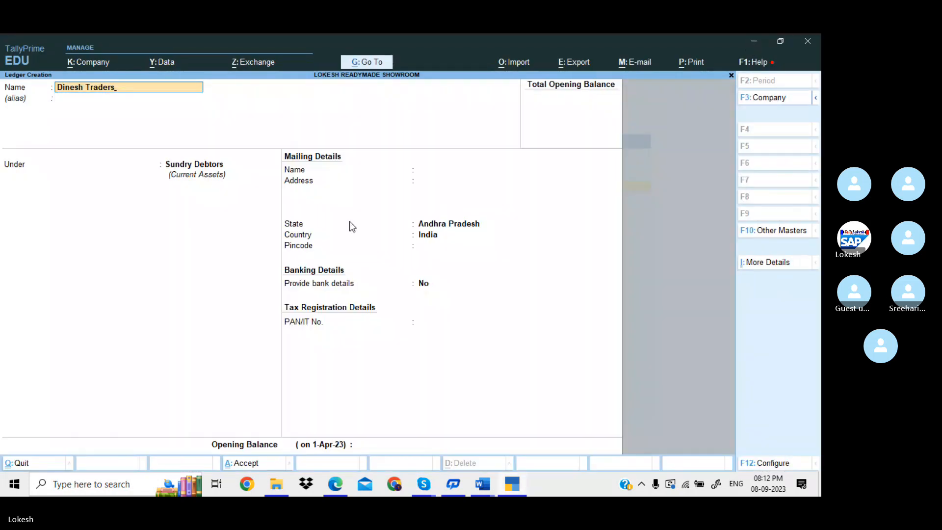
Step: Save the Dinesh Traders ledger under Sundry Debtors, keeping the default mailing and banking details and no opening balance
key("Return")
key("Return")
key("Return")
key("Return")
key("Return")
key("Return")
key("Return")
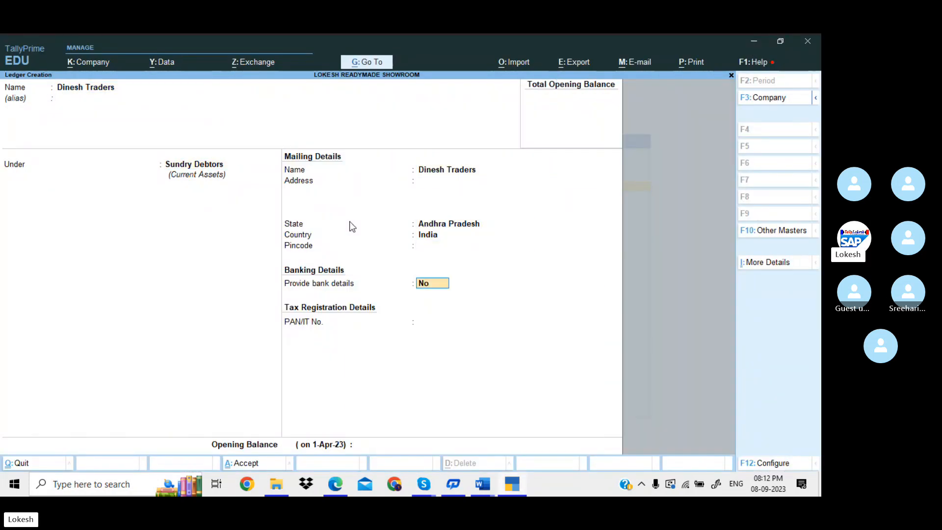
key("Return")
key("Return")
key("Return")
key("Return")
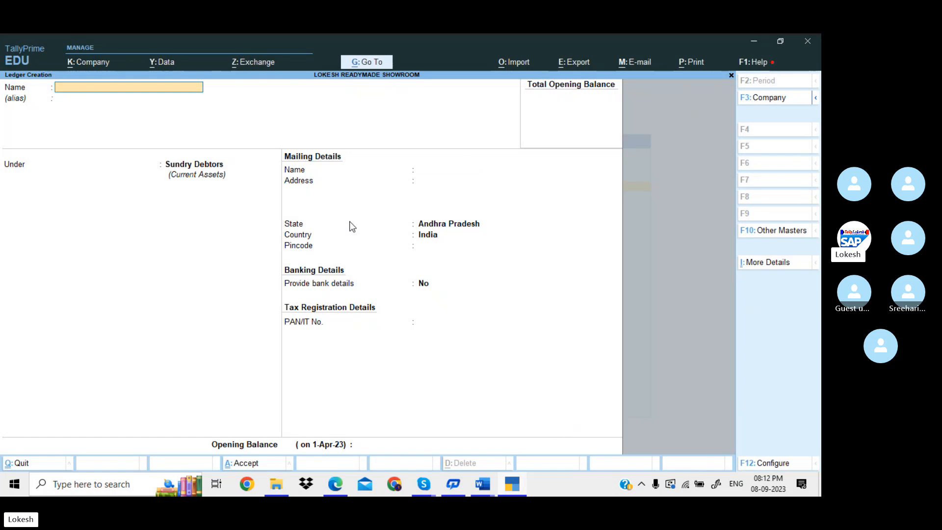
Step: Leave ledger creation and create a simple unit with symbol nos, formal name Numbers and 0 decimal places
key("Escape")
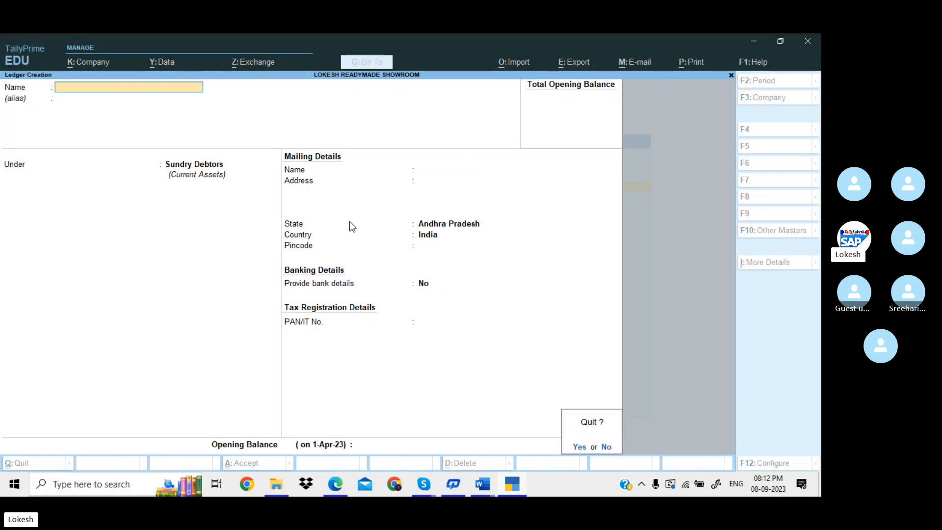
key("Return")
key("Down")
key("Down")
key("Down")
key("Down")
key("Down")
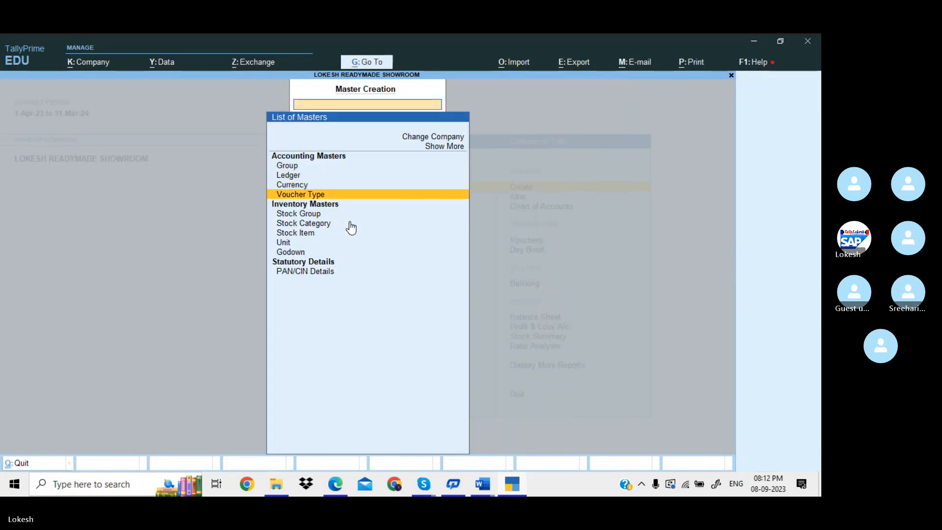
key("Down")
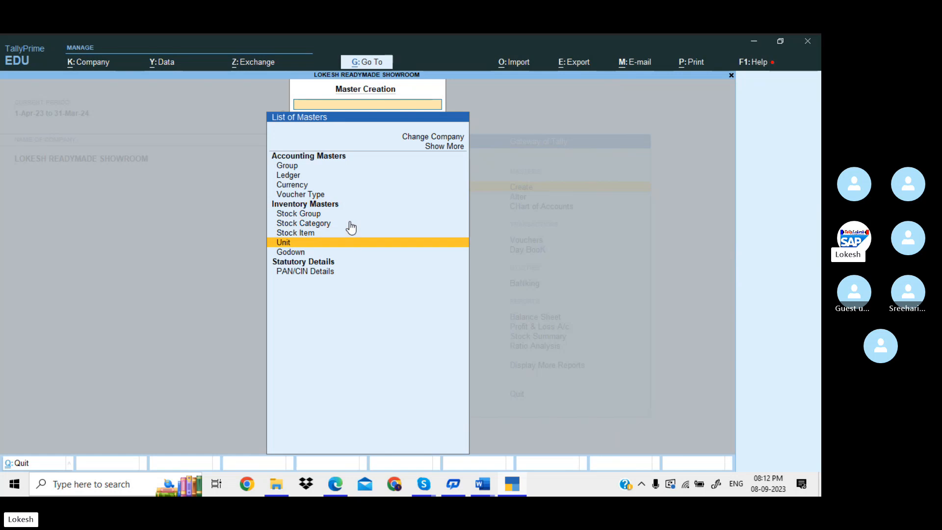
key("Return")
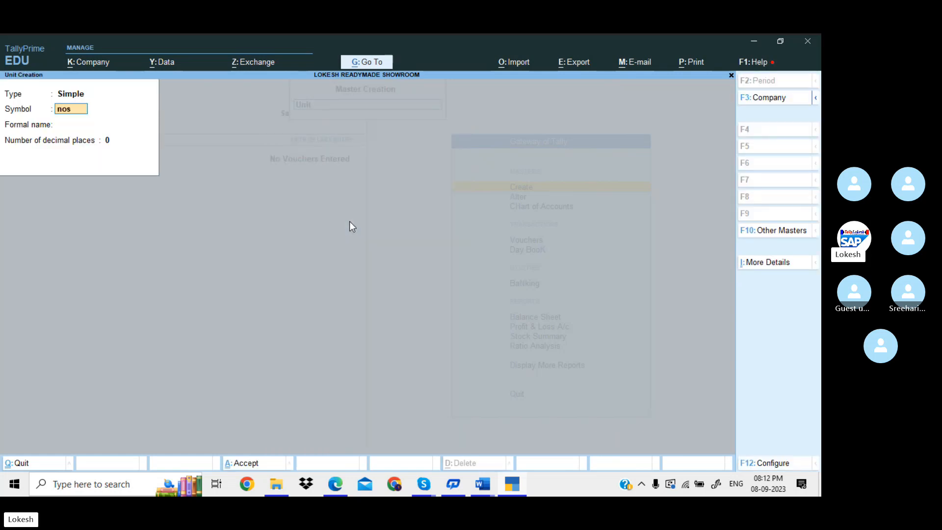
key("Return")
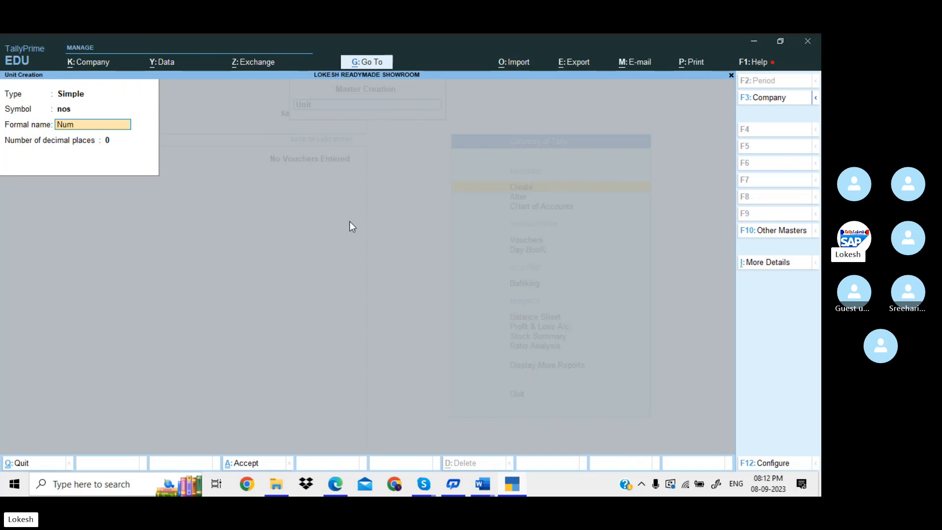
key("Return")
key("Return")
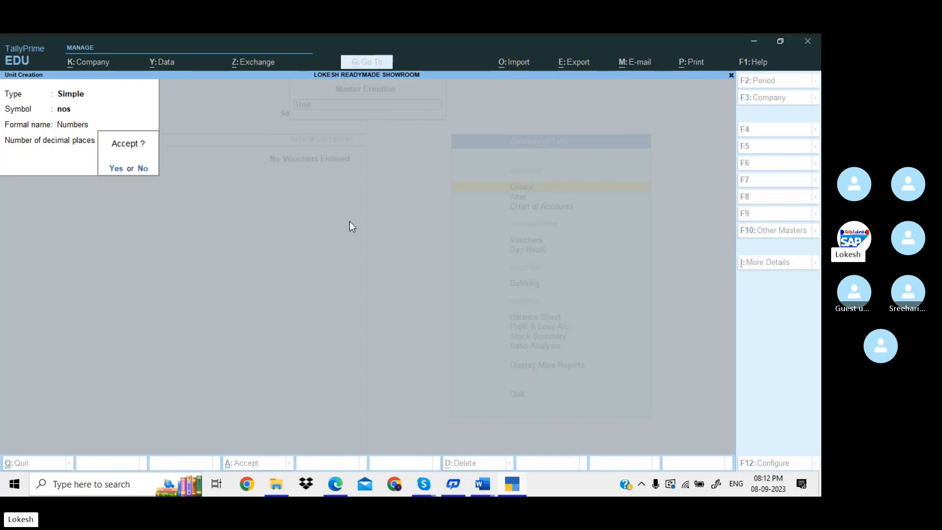
key("Return")
Step: Create a simple unit with symbol bx, formal name Boxes and 0 decimal places
type("bx")
key("Return")
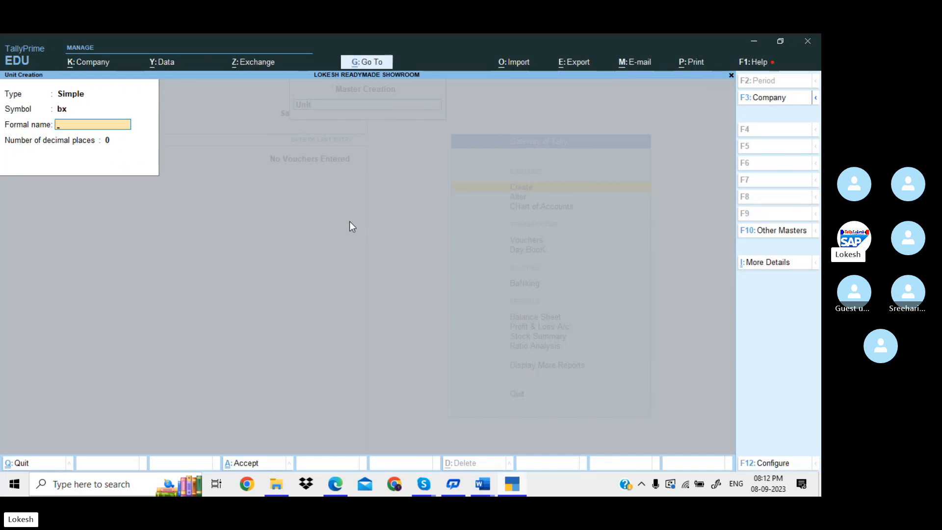
type("Boxes")
key("Return")
key("Return")
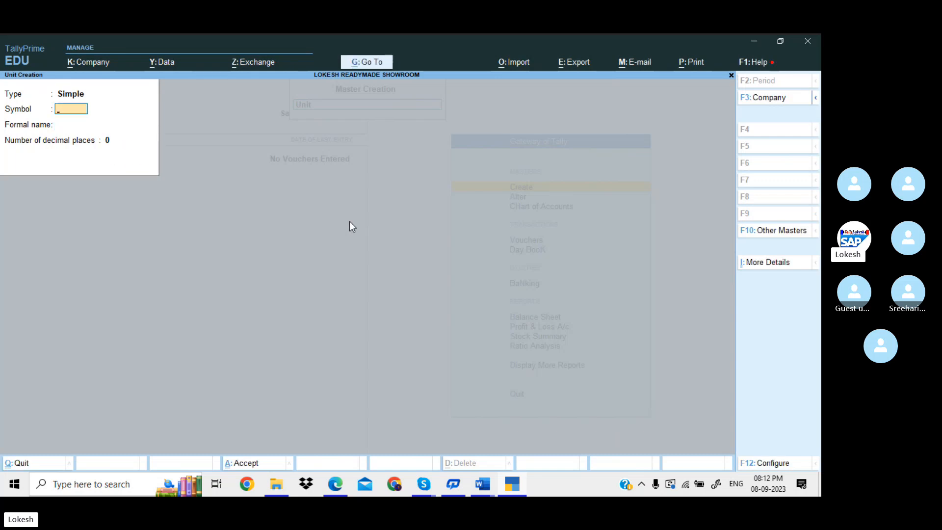
Step: Create a simple unit with symbol pc, formal name Pices and 0 decimal places
key("Return")
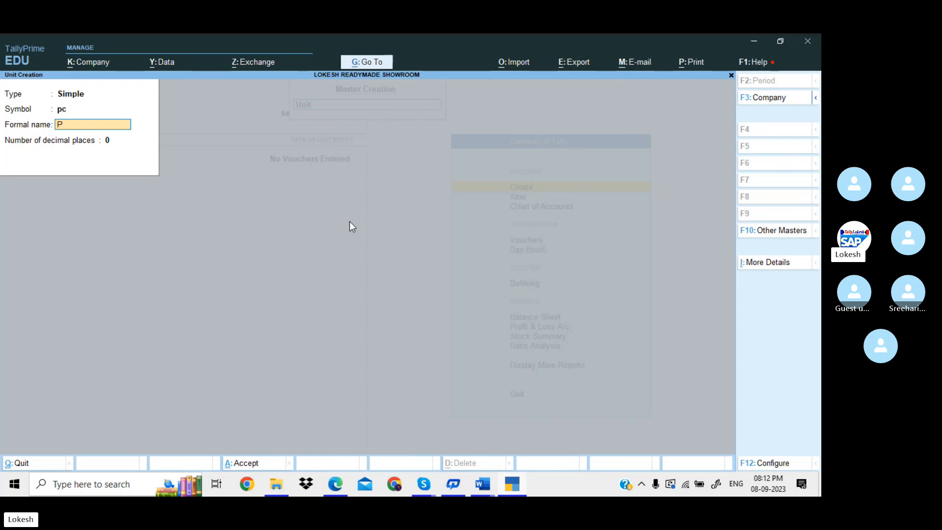
key("Return")
key("Return")
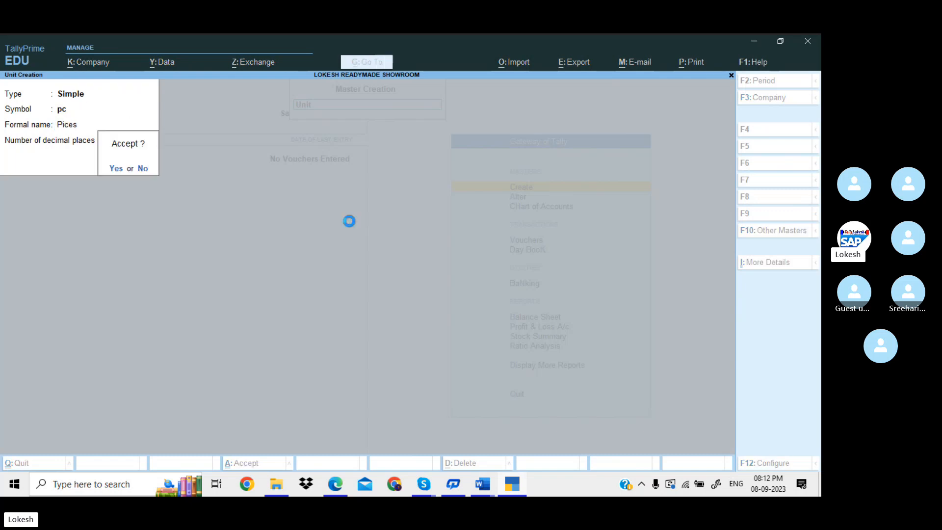
key("Return")
Step: Create a simple unit with symbol pk, formal name Packs and 0 decimal places
type("p")
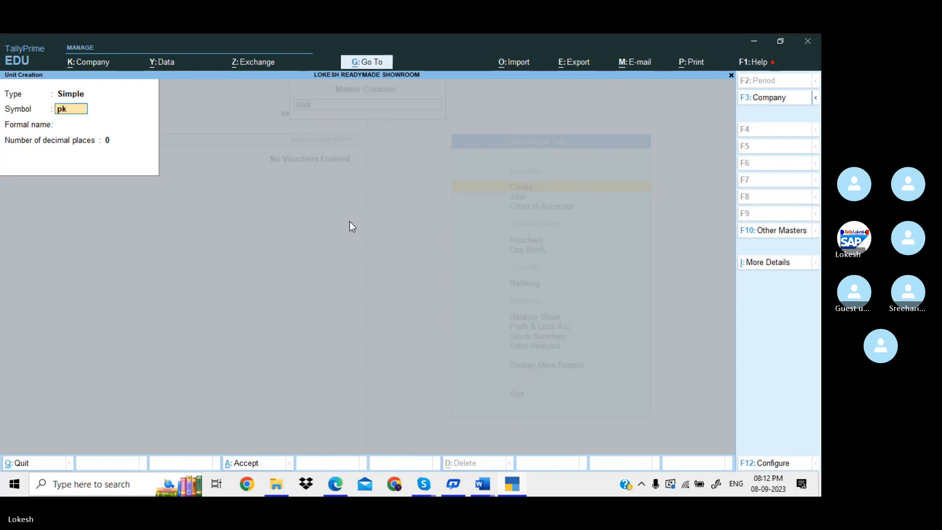
key("Return")
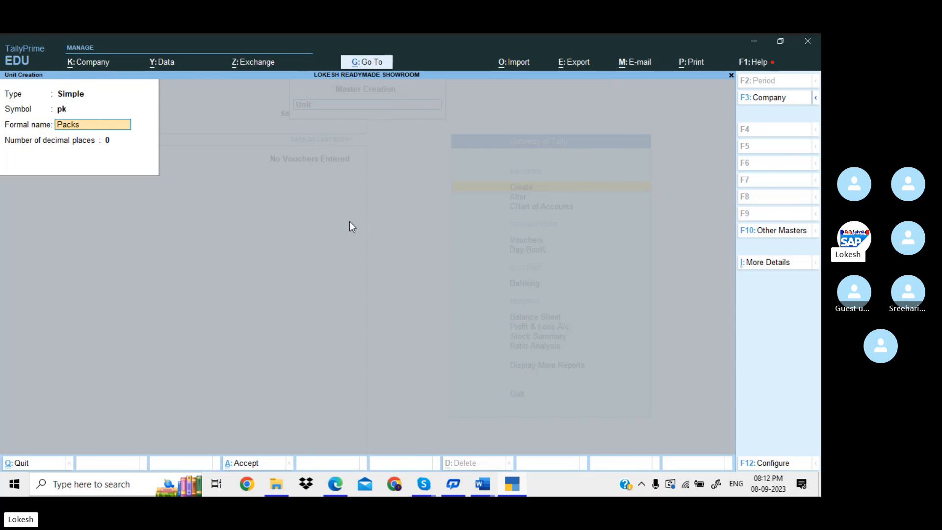
key("Return")
key("Return")
key("Return")
Step: Create a simple unit with symbol kg, formal name Killograms and 0 decimal places
type("kg")
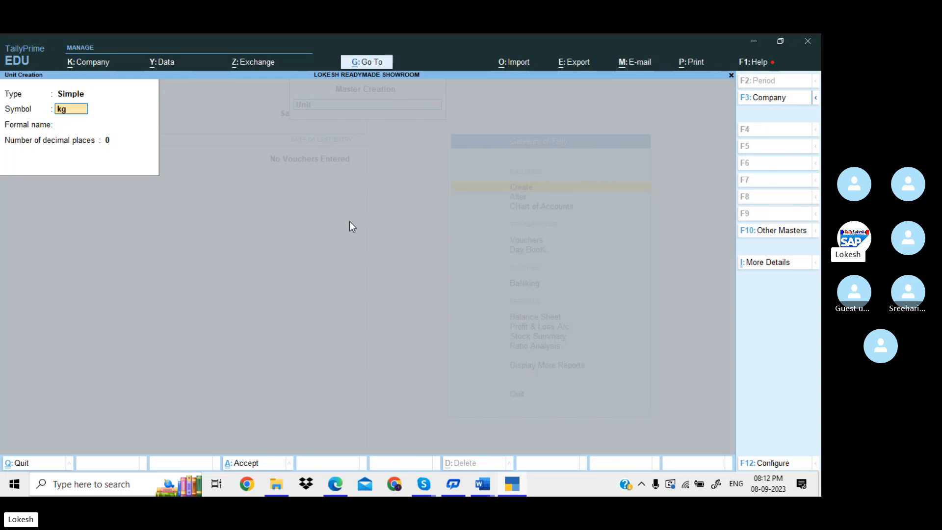
key("Return")
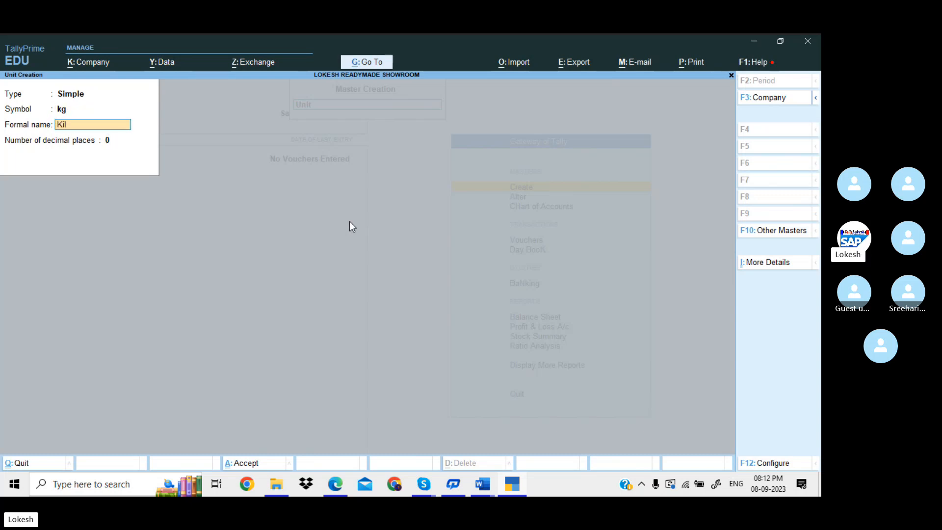
type("Killograms")
key("Return")
key("Return")
key("Return")
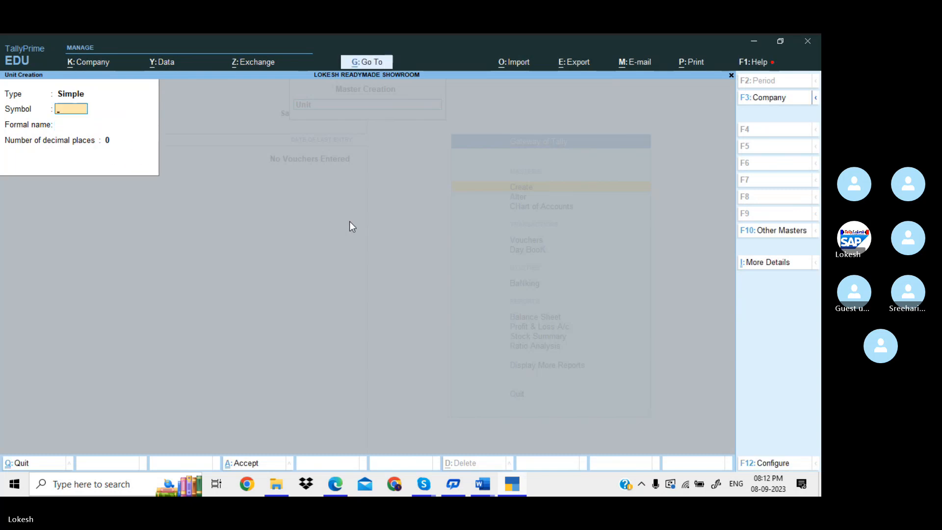
Step: Create a simple unit with symbol bg, formal name Bags and 0 decimal places
type("b")
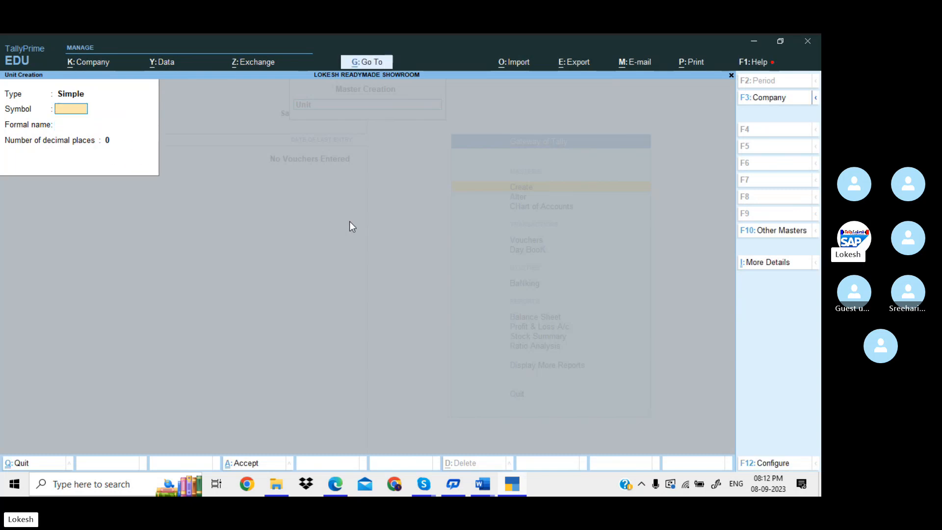
type("g")
key("Return")
type("Bags")
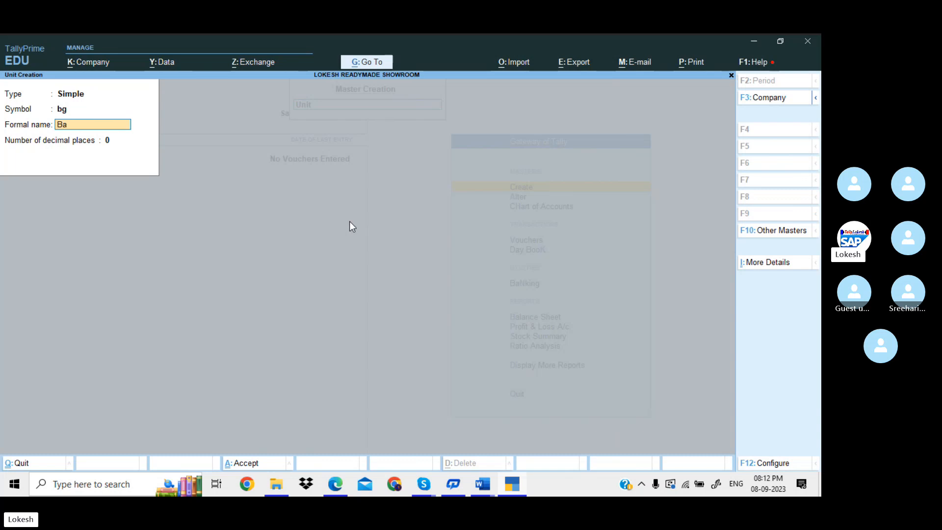
key("Return")
key("Return")
key("Return")
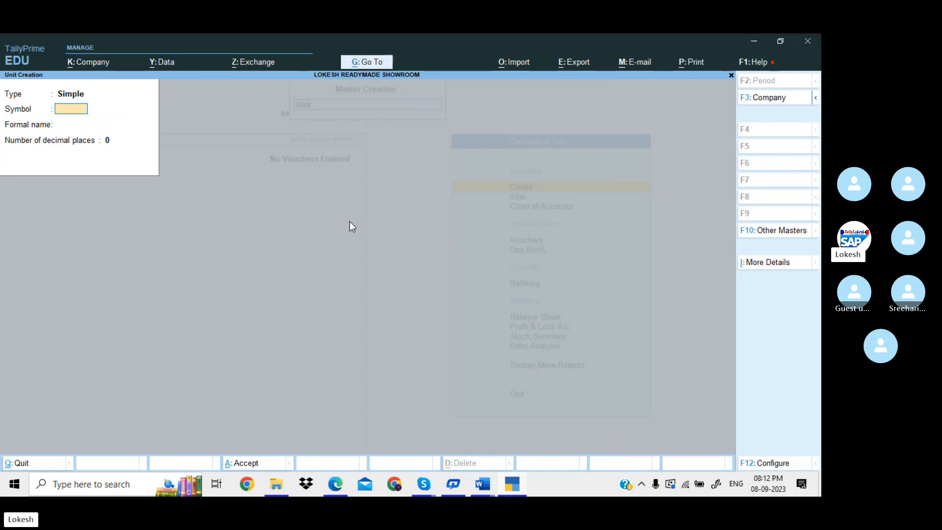
Step: Leave unit creation and open a blank form for creating a stock group
key("Escape")
key("Return")
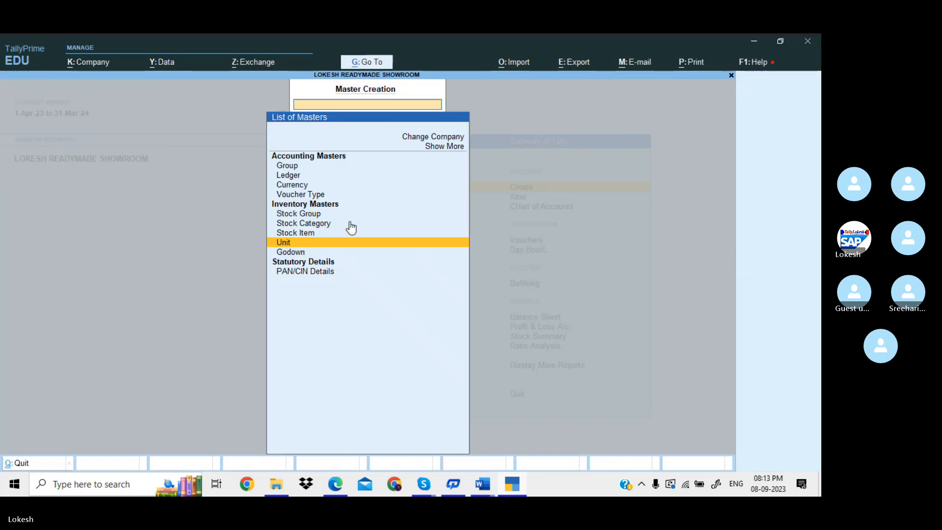
key("Up")
key("Up")
key("Up")
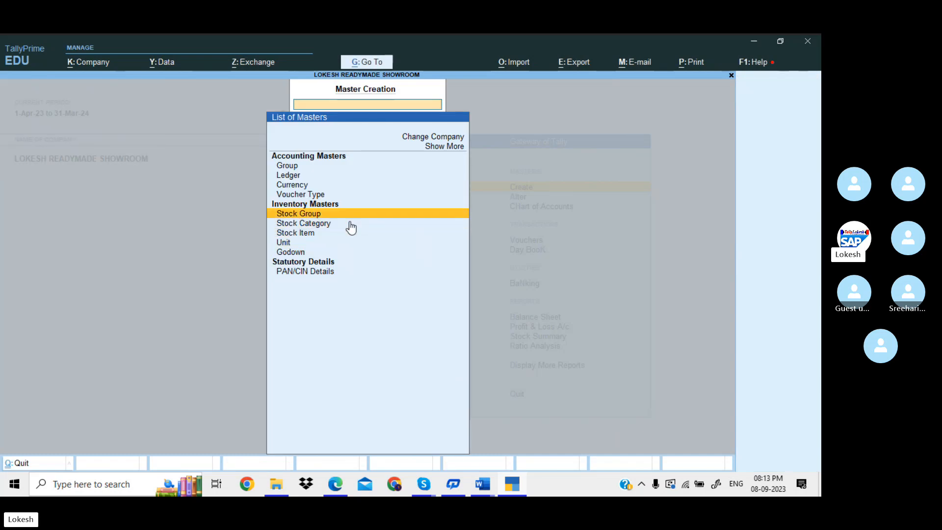
key("Return")
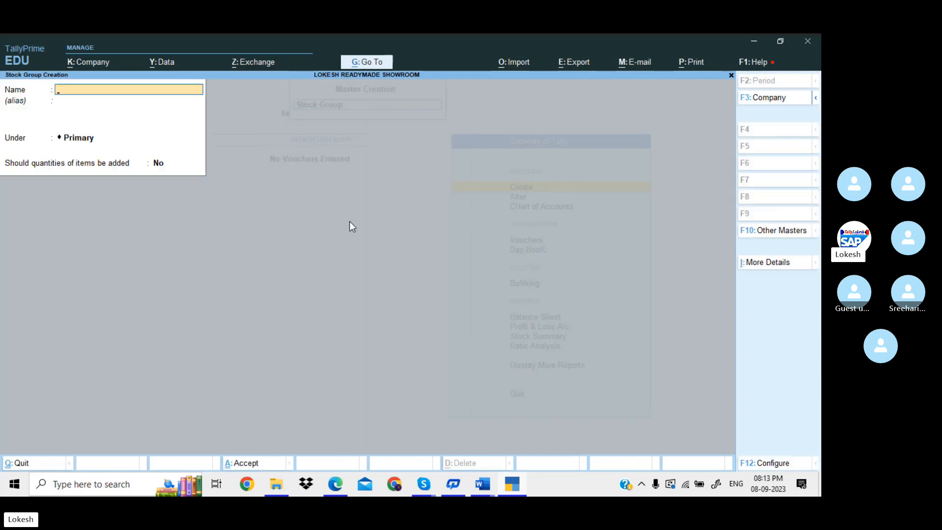
Step: Switch to the PDF in Microsoft Edge and look up the item categories in Problem 11's purchase from Harsha Show Room
key("alt+Tab")
key("alt+Tab")
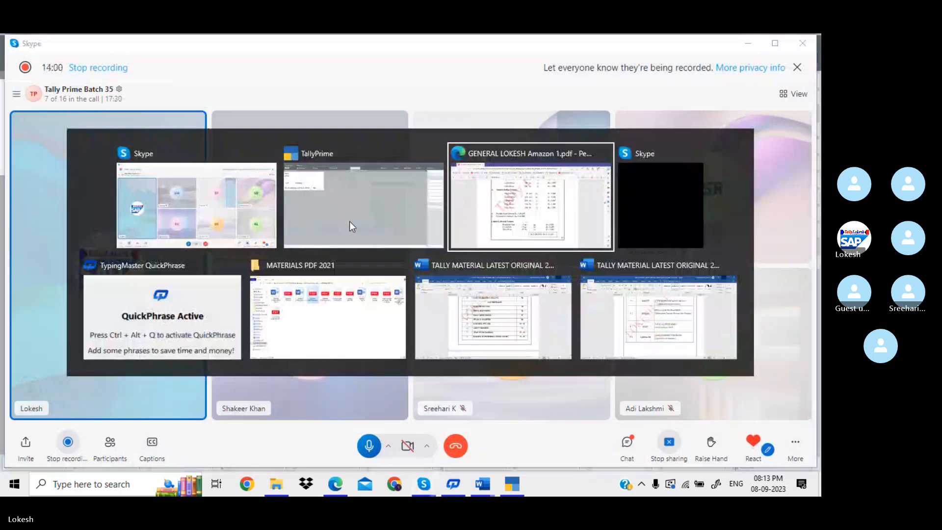
scroll(351, 226, "up", 4)
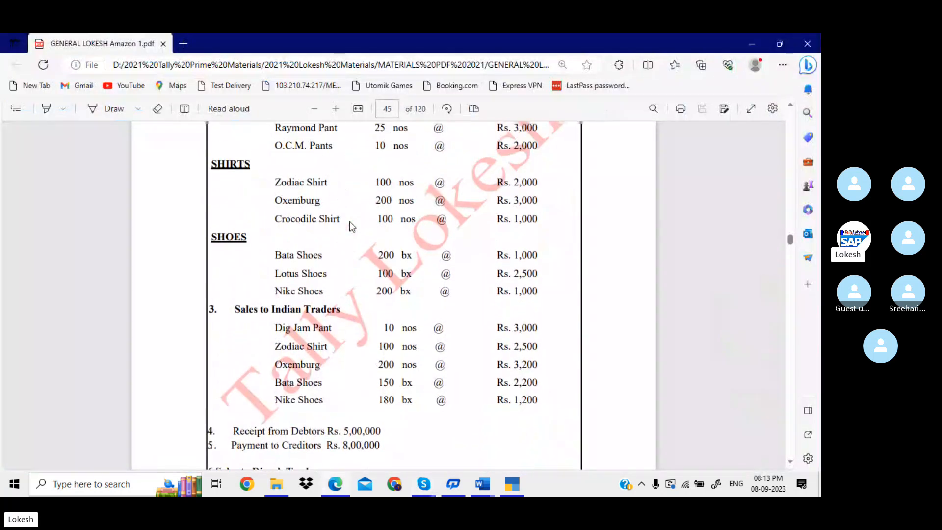
scroll(352, 226, "up", 2)
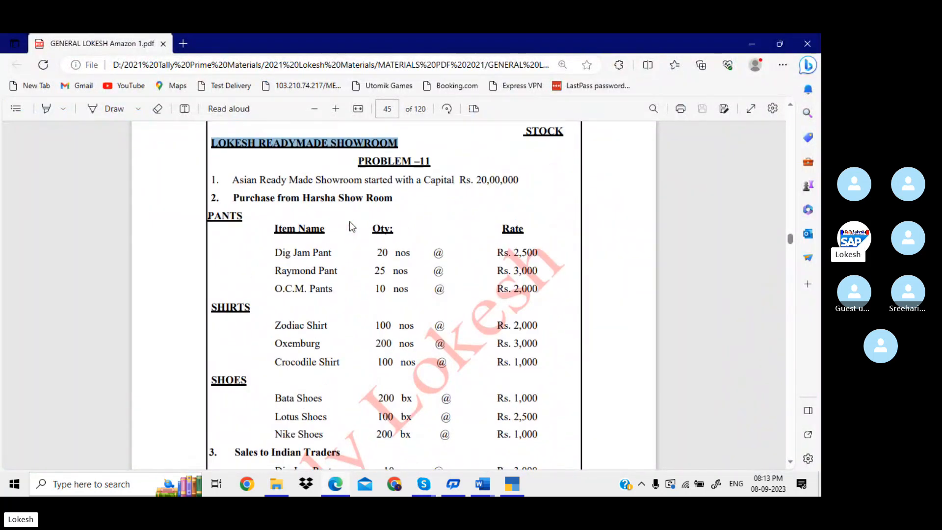
Step: Switch back to TallyPrime and create the stock group Pants under Primary, without adding item quantities
key("alt+Tab")
key("alt+Tab")
type("P")
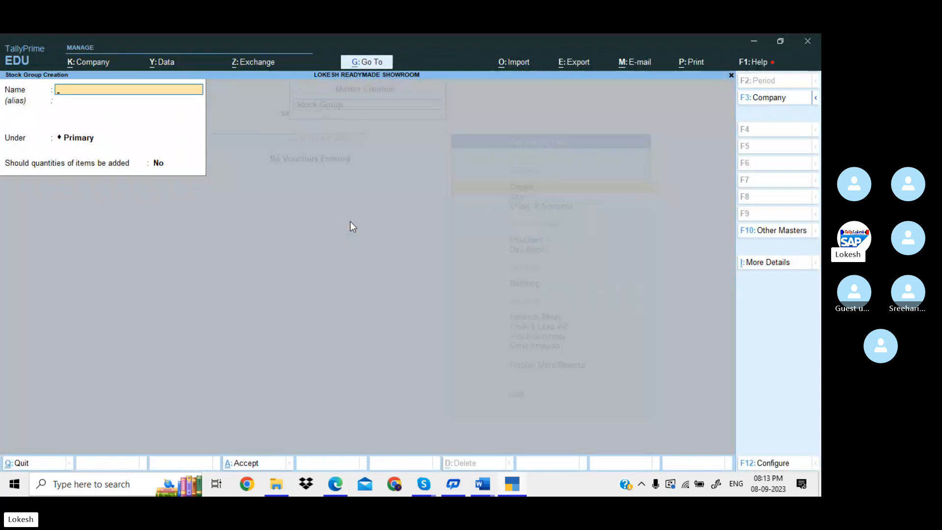
type("ants")
key("Return")
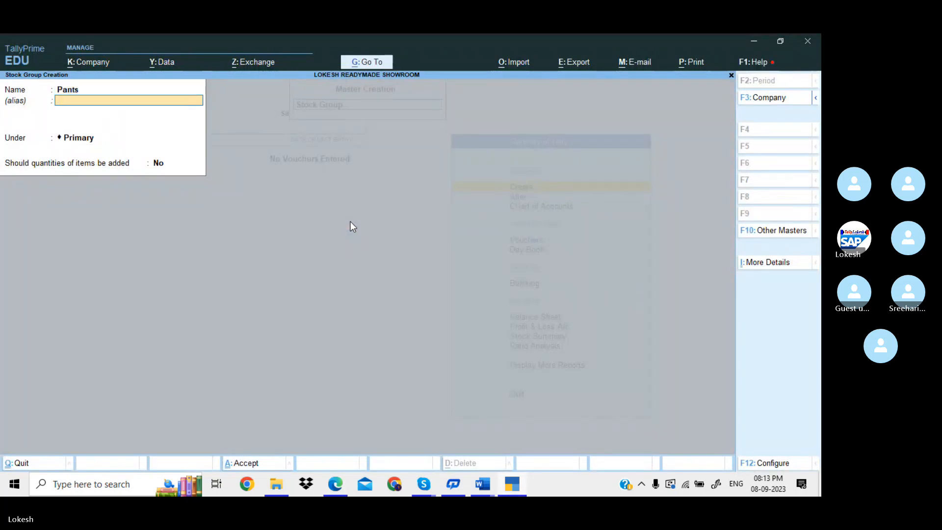
key("Return")
key("Return")
key("Return")
key("Return")
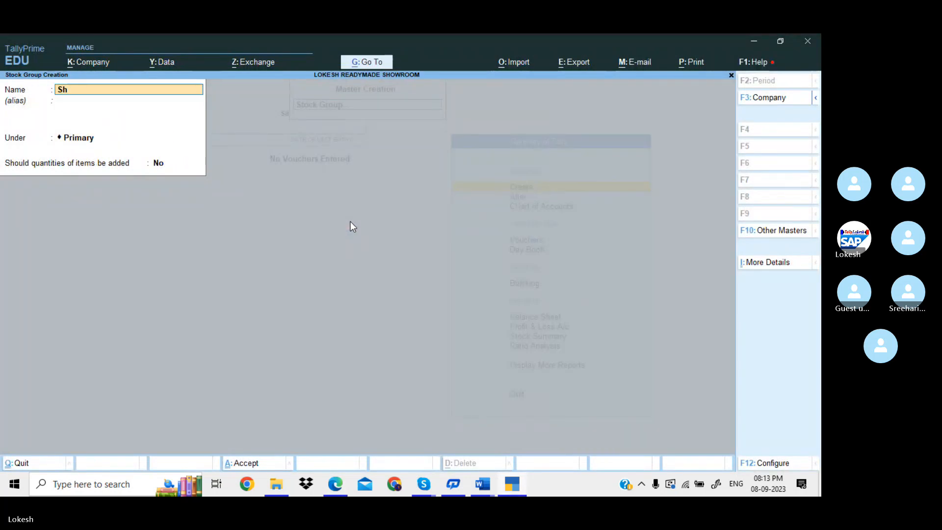
Step: Create the stock group Shirts under Primary, without adding item quantities
key("Return")
key("Return")
key("Return")
key("Return")
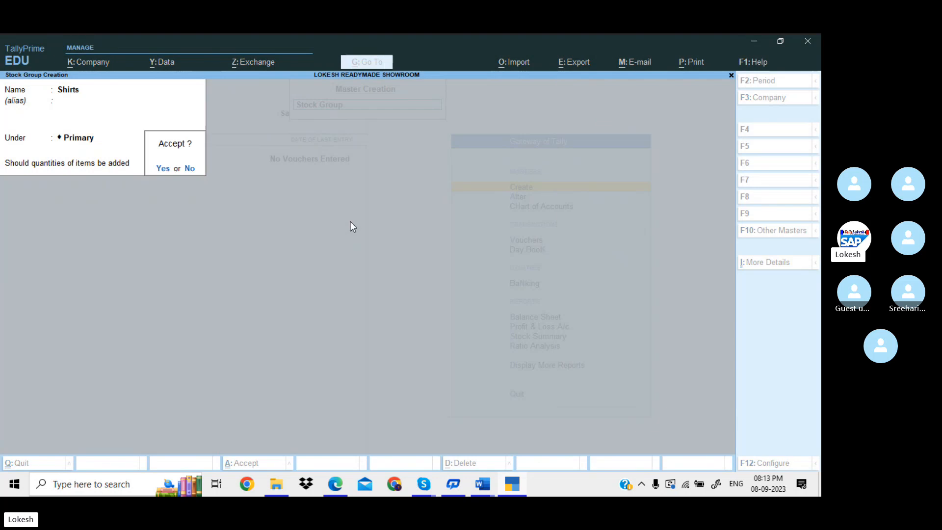
key("Return")
Step: Create the stock group Shoes under Primary, without adding item quantities
type("Shoes")
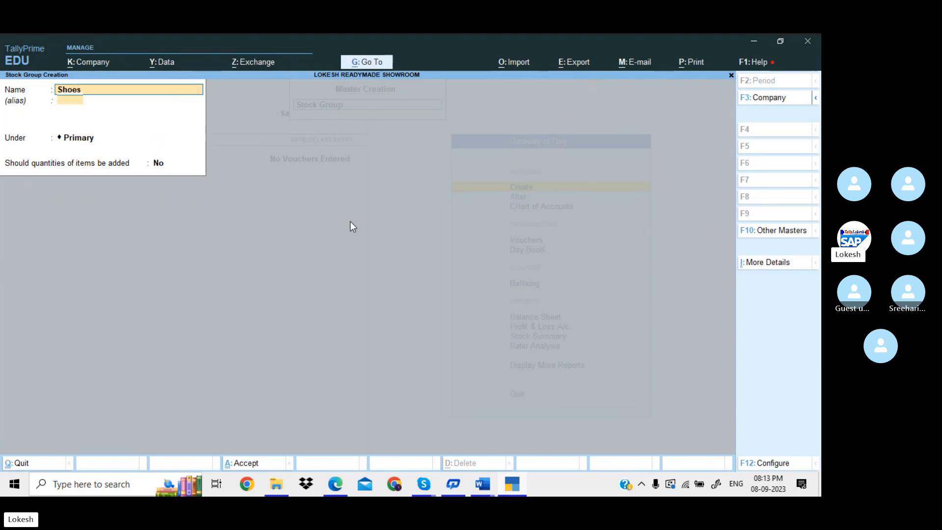
key("Return")
key("Return")
key("Return")
key("Return")
key("Return")
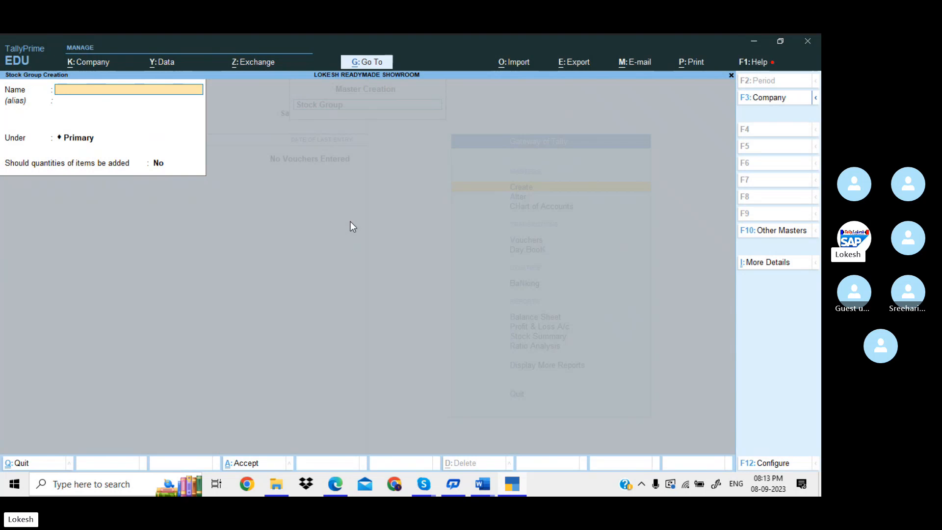
Step: Leave stock group creation and open a blank form for creating a stock item
key("Escape")
key("Return")
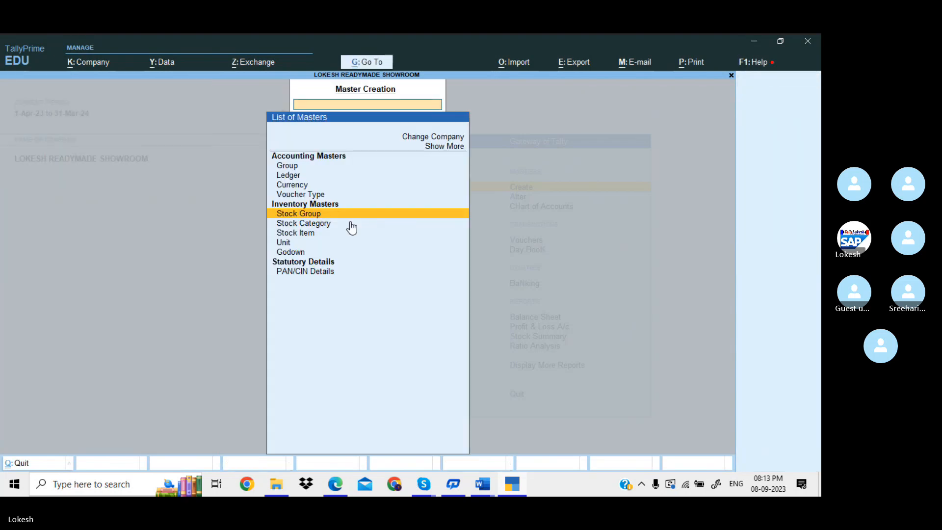
key("Down")
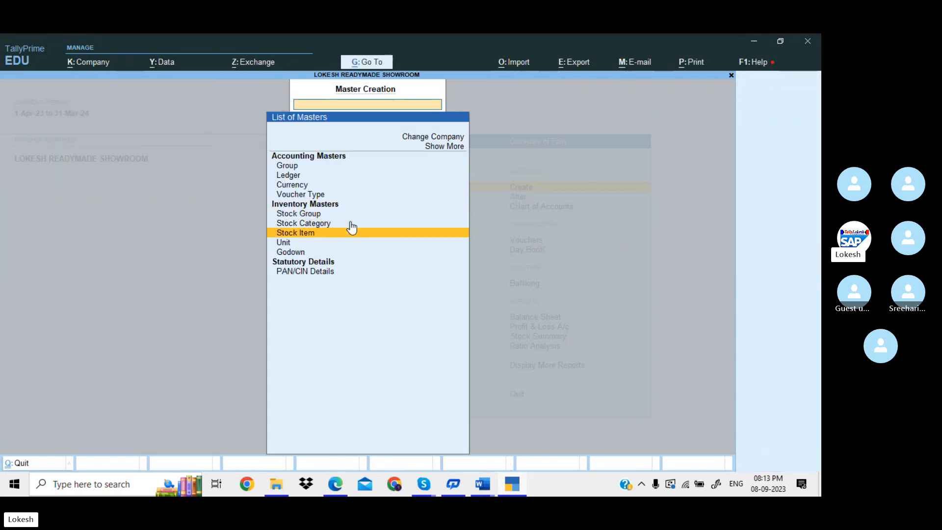
key("Return")
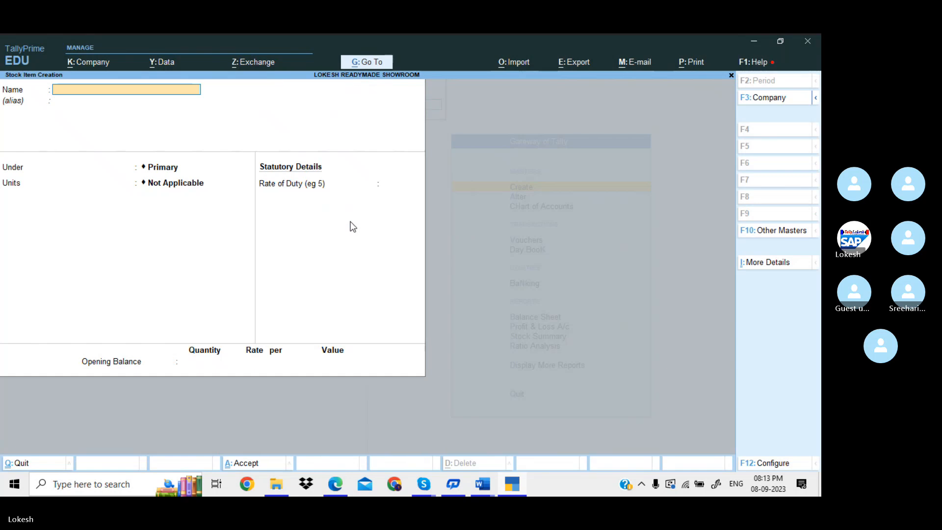
Step: Copy the item name Dig Jam Pant from the PDF in Microsoft Edge into the new stock item's name in TallyPrime
key("alt+Tab")
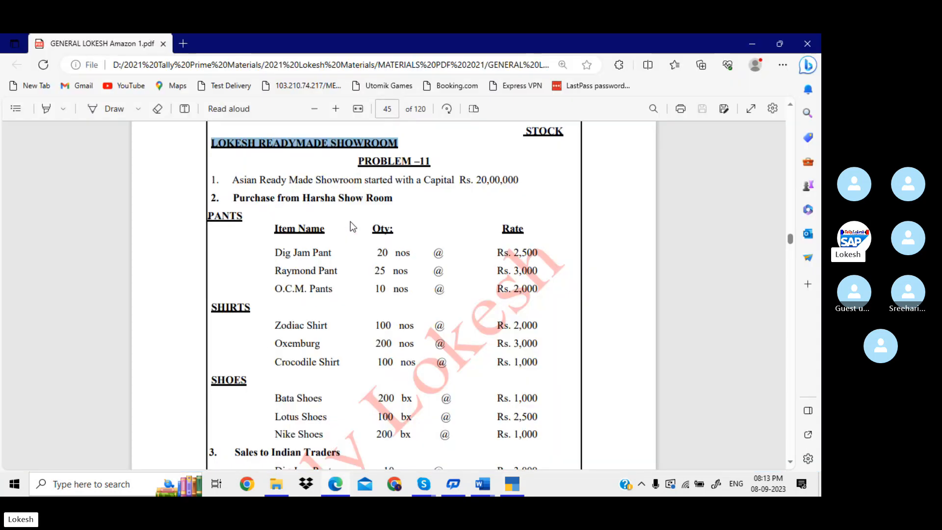
left_click_drag(273, 253, 333, 253)
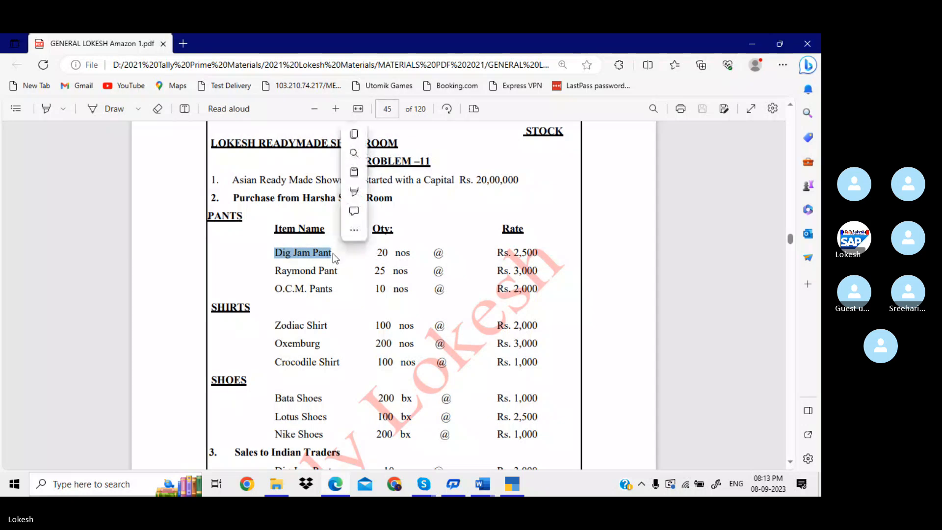
left_click(512, 484)
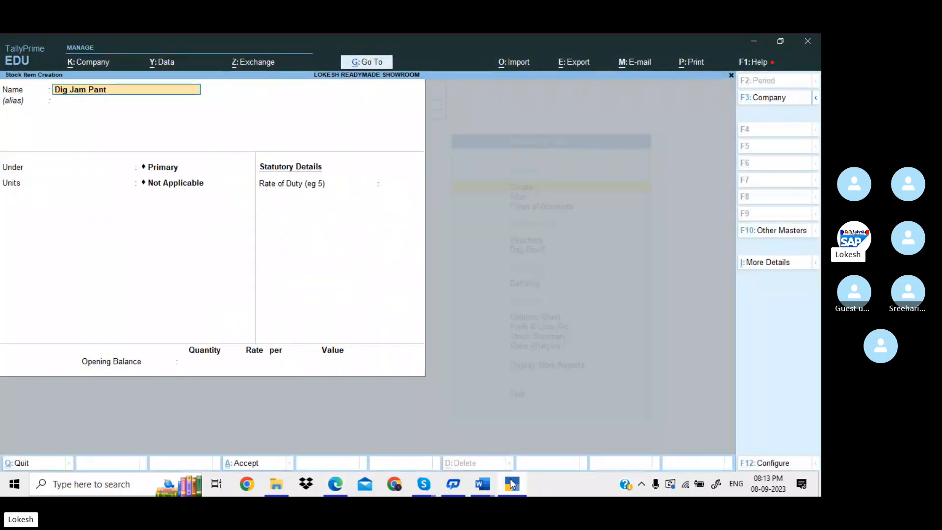
key("Return")
key("Return")
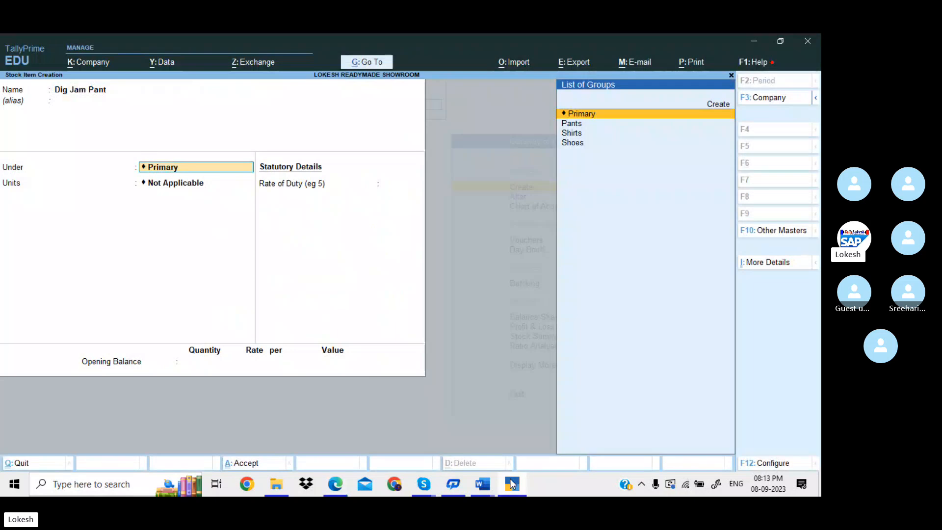
Step: Assign Dig Jam Pant to the Pants group with unit nos and save it without an opening balance
key("Down")
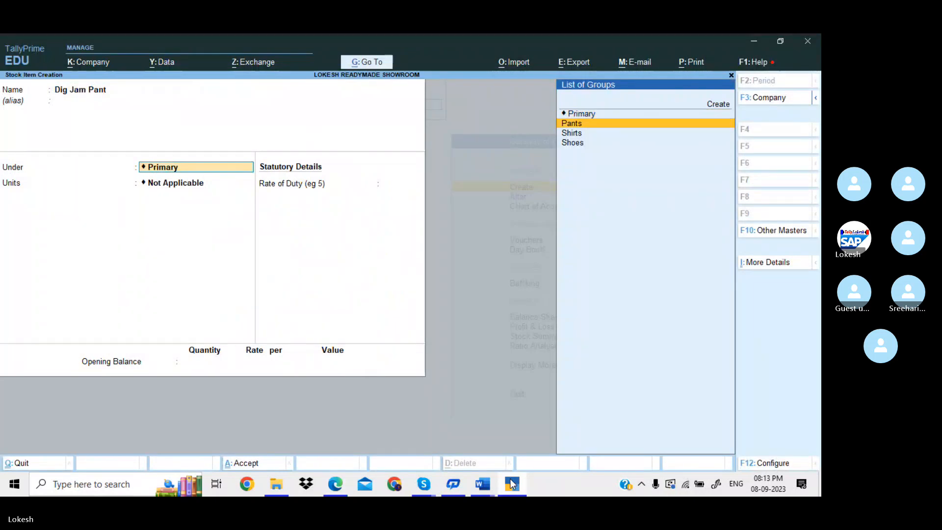
key("Return")
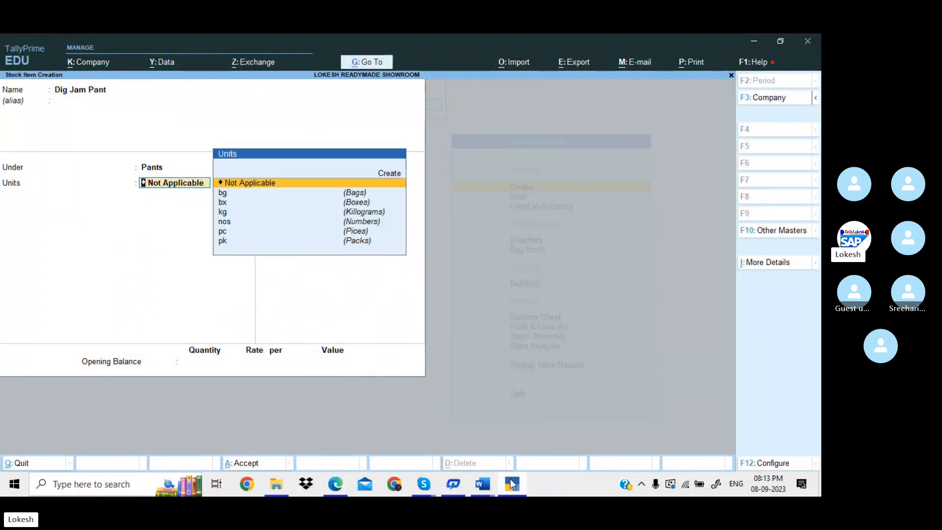
key("Down")
key("Down")
key("Down")
key("Down")
key("Return")
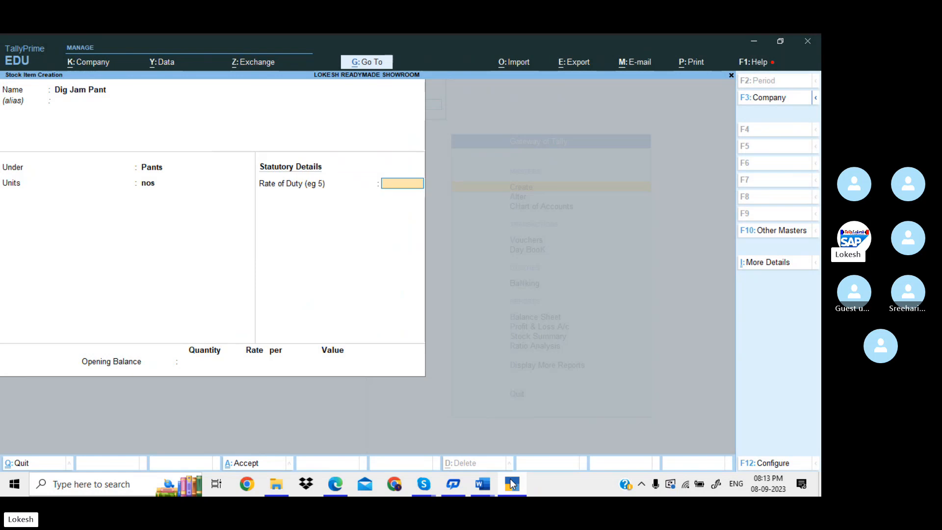
key("Return")
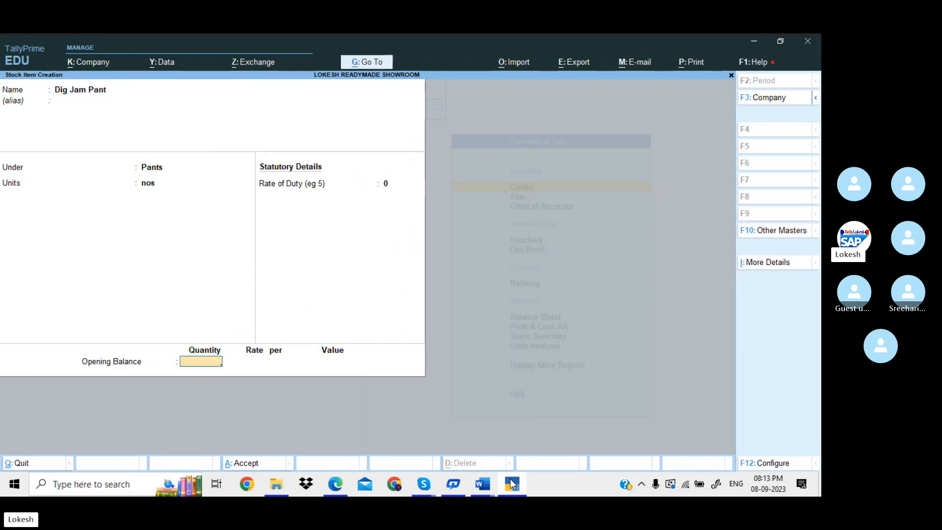
key("Return")
key("Return")
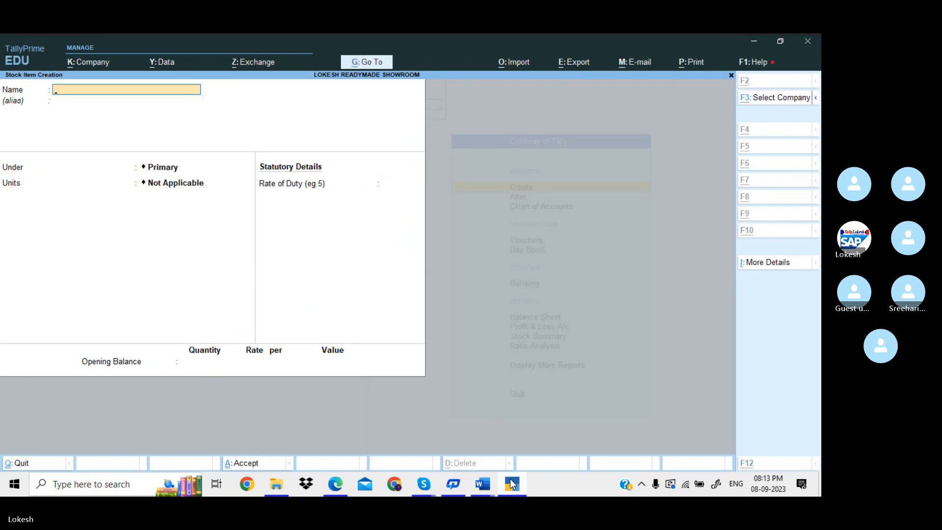
Step: Copy Raymond Pant from the PDF in Microsoft Edge and use it as the next stock item's name in TallyPrime
left_click(510, 485)
left_click_drag(274, 271, 339, 277)
key("ctrl+c")
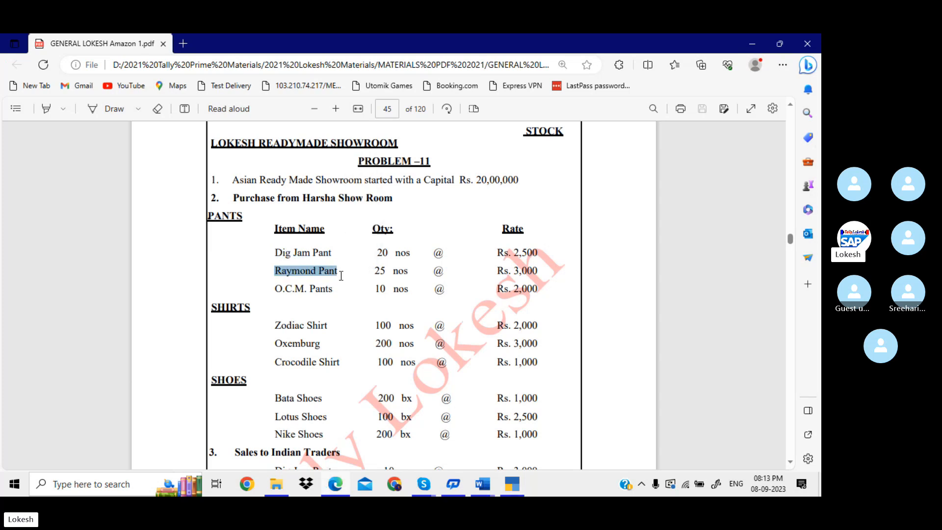
left_click(521, 486)
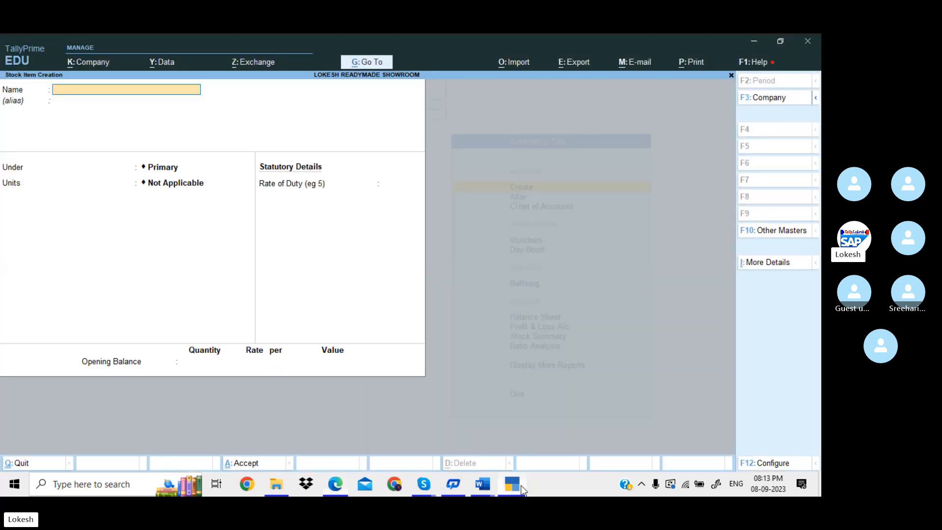
key("ctrl+alt+v")
key("Return")
key("Return")
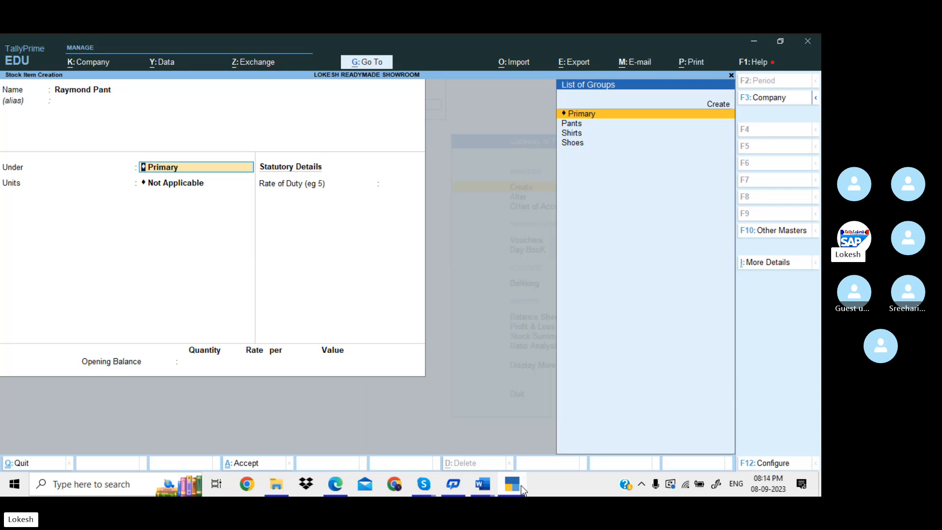
Step: Assign Raymond Pant to the Pants group with unit nos and save it without an opening balance
key("Down")
key("Return")
key("Down")
key("Down")
key("Down")
key("Down")
key("Return")
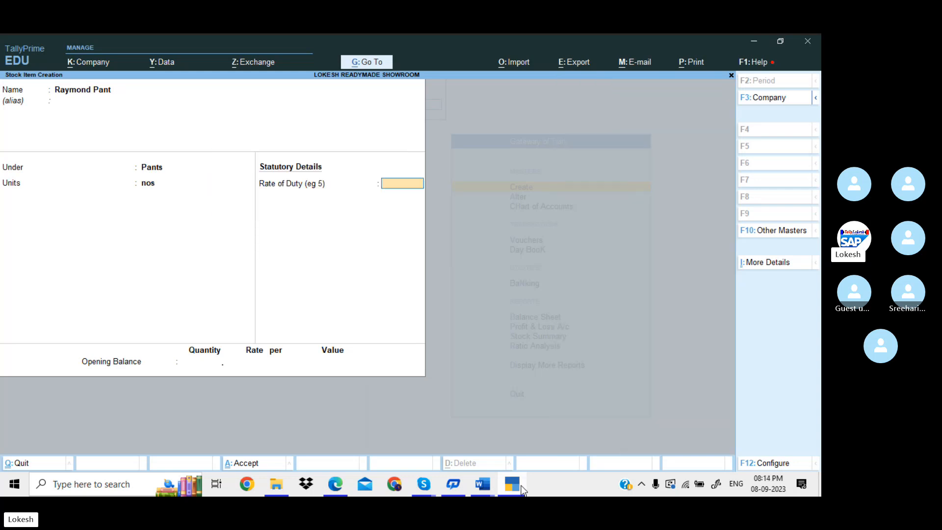
key("Return")
key("Return")
key("Return")
Step: Create the stock item O.C.M. Pants in TallyPrime under Pants with unit nos, copying its name from the PDF in Microsoft Edge
key("alt+Tab")
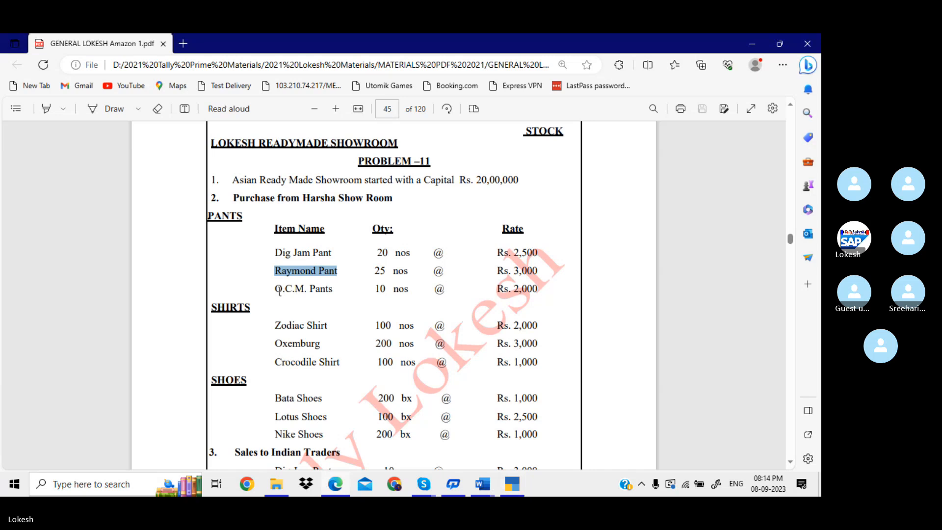
left_click_drag(275, 289, 334, 289)
key("ctrl+c")
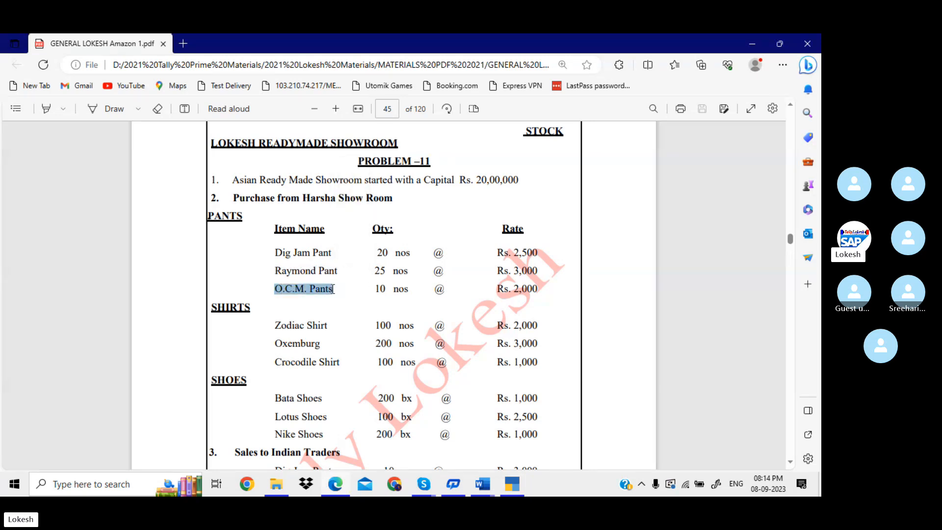
left_click(513, 484)
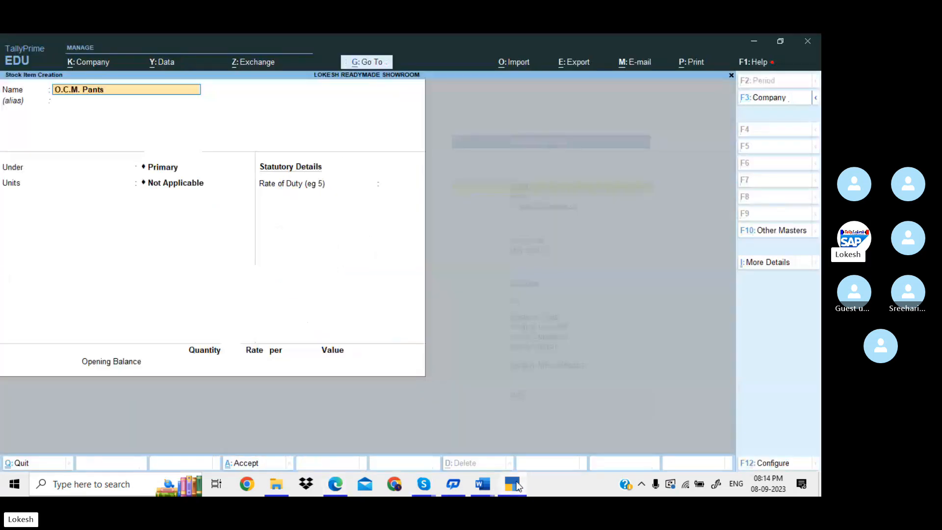
key("Return")
key("Return")
key("Down")
key("Return")
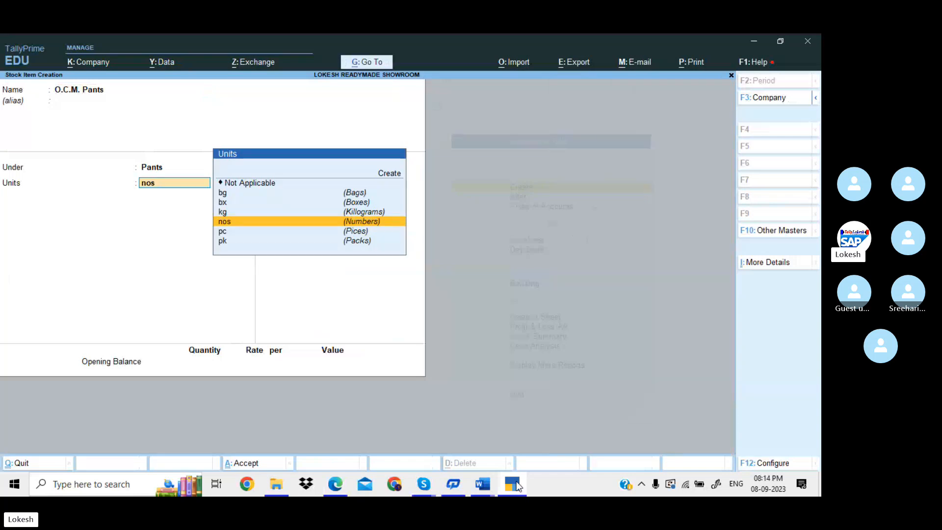
key("Return")
key("Return")
key("Return")
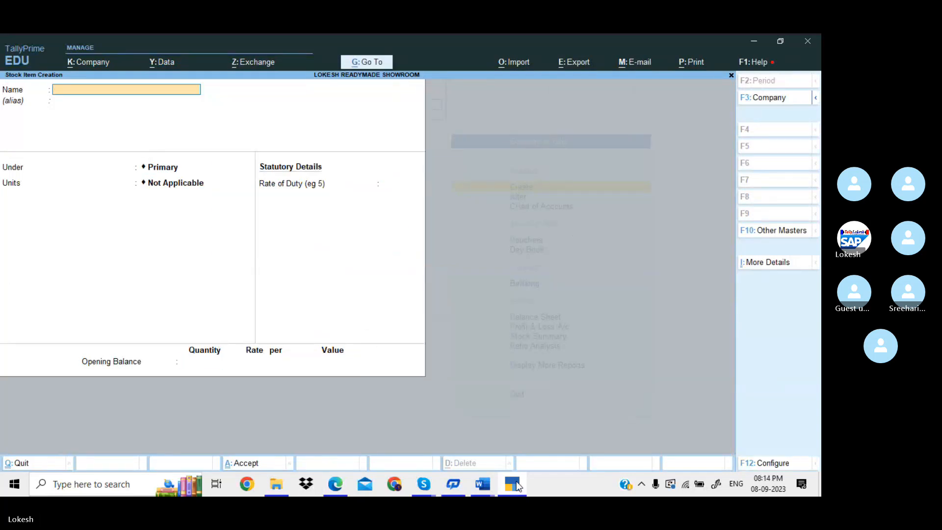
Step: Copy Zodiac Shirt from the PDF in Microsoft Edge and use it as the next stock item's name in TallyPrime
left_click(513, 485)
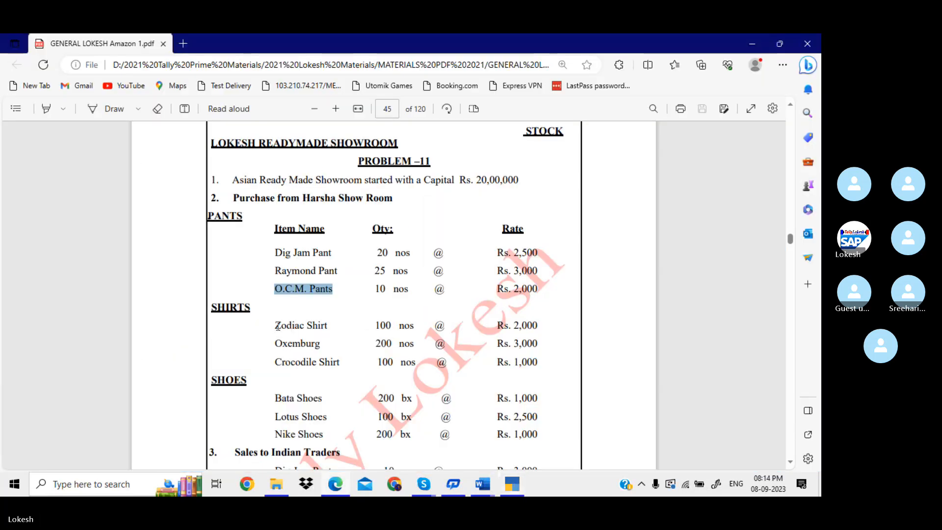
left_click_drag(274, 325, 326, 324)
key("ctrl+c")
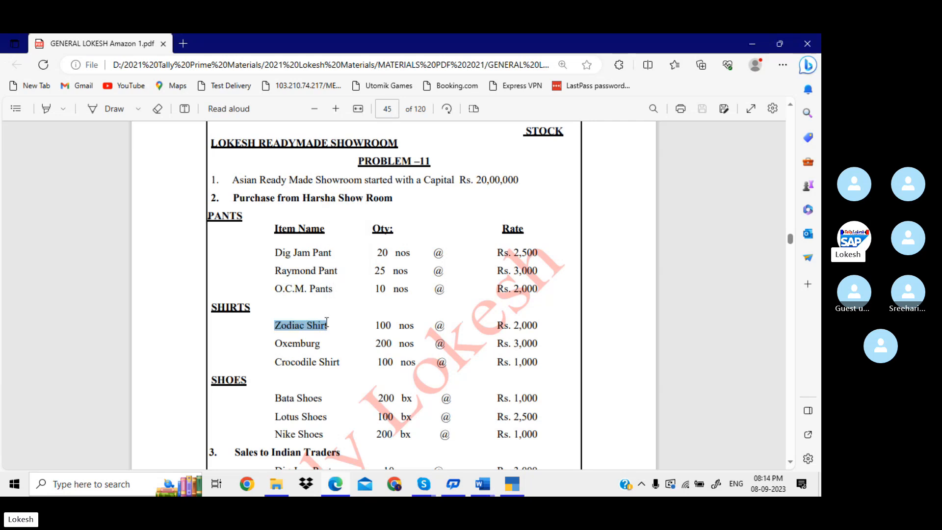
left_click(519, 485)
key("ctrl+v")
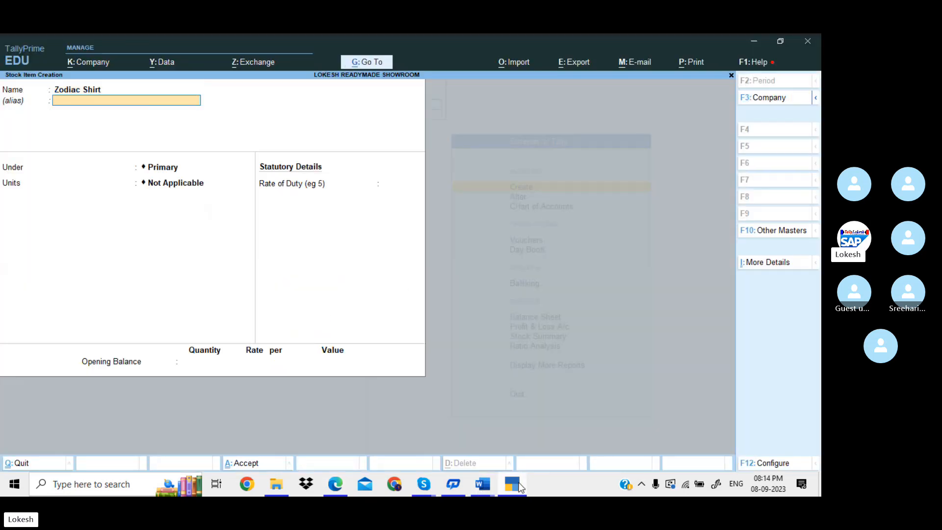
Step: Assign Zodiac Shirt to the Shirts group with unit nos and save it without an opening balance
key("Return")
key("Down")
key("Down")
key("Return")
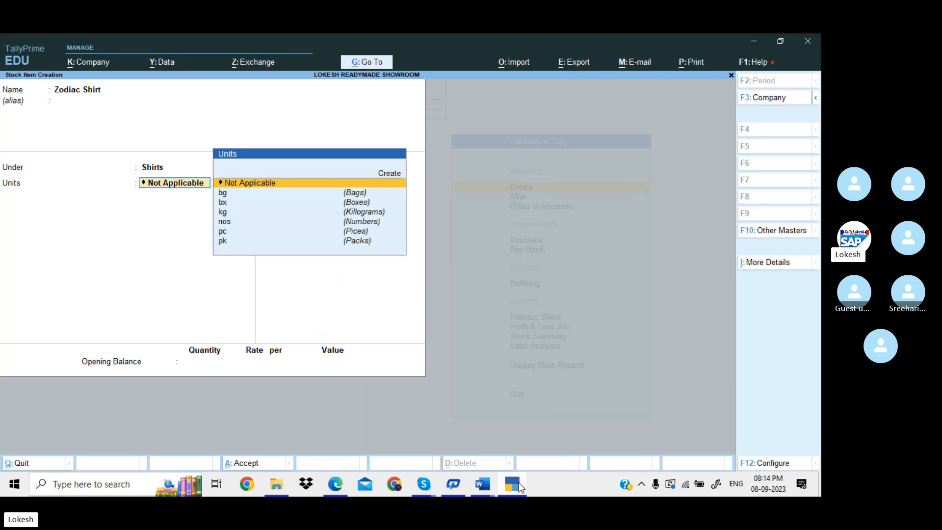
key("Down")
key("Down")
key("Down")
key("Down")
key("Return")
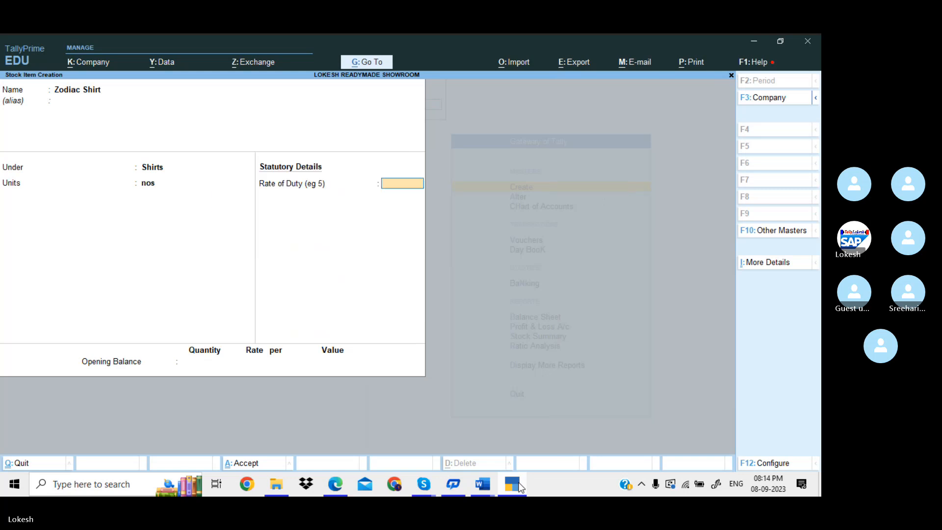
key("Return")
key("Return")
key("Return")
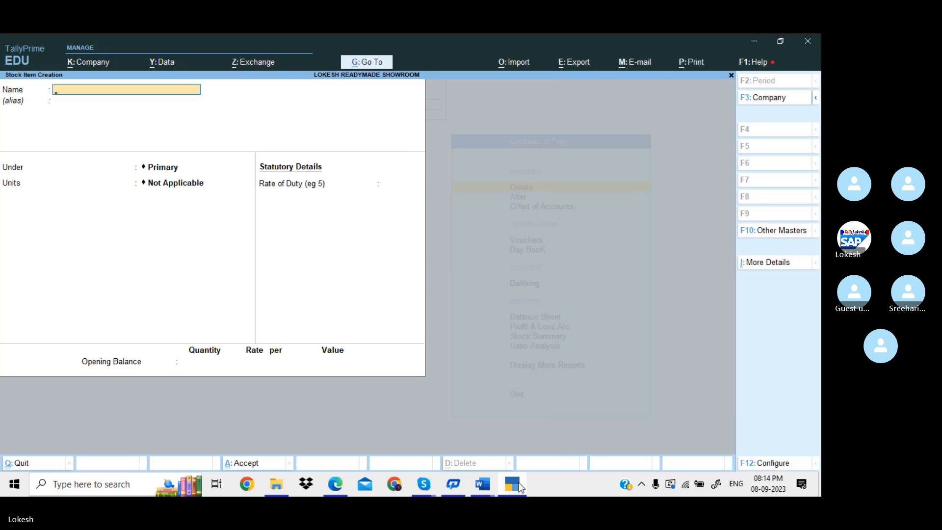
Step: Copy Oxemburg from the PDF in Microsoft Edge and name the next stock item Oxemburg Shirts in TallyPrime
left_click(521, 485)
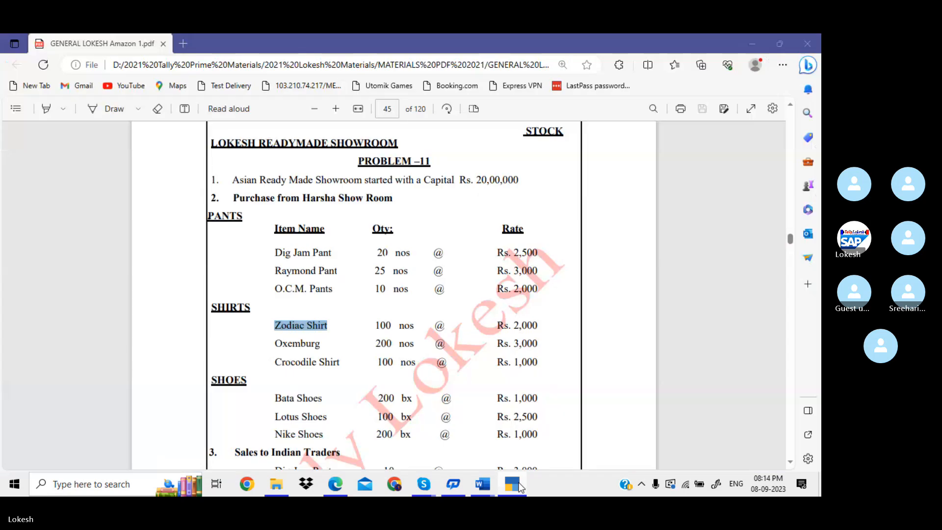
scroll(325, 342, "down", 2)
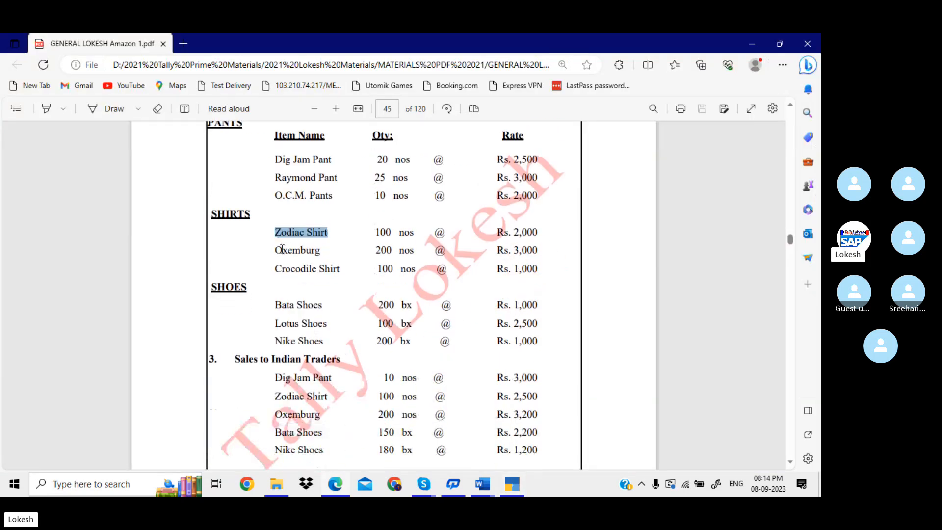
left_click_drag(274, 250, 322, 250)
key("ctrl+c")
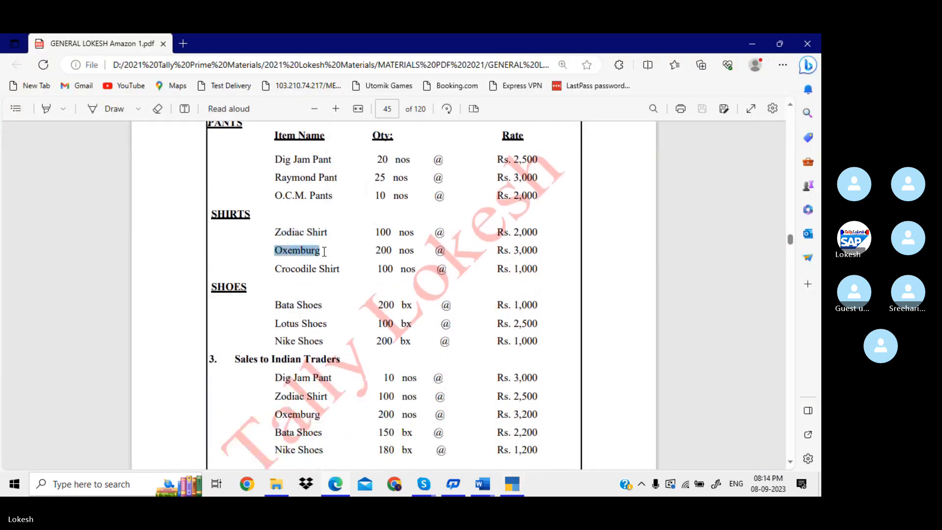
left_click(517, 485)
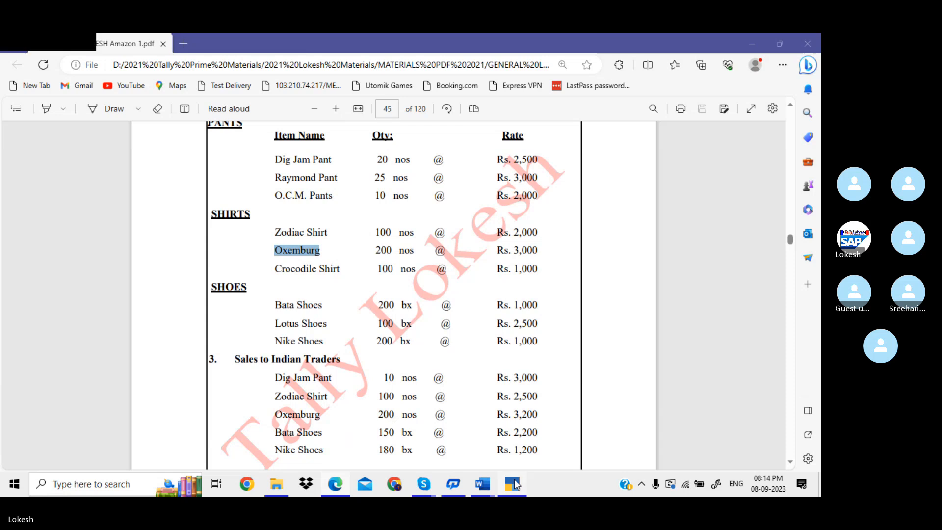
key("ctrl+v")
type("Sh")
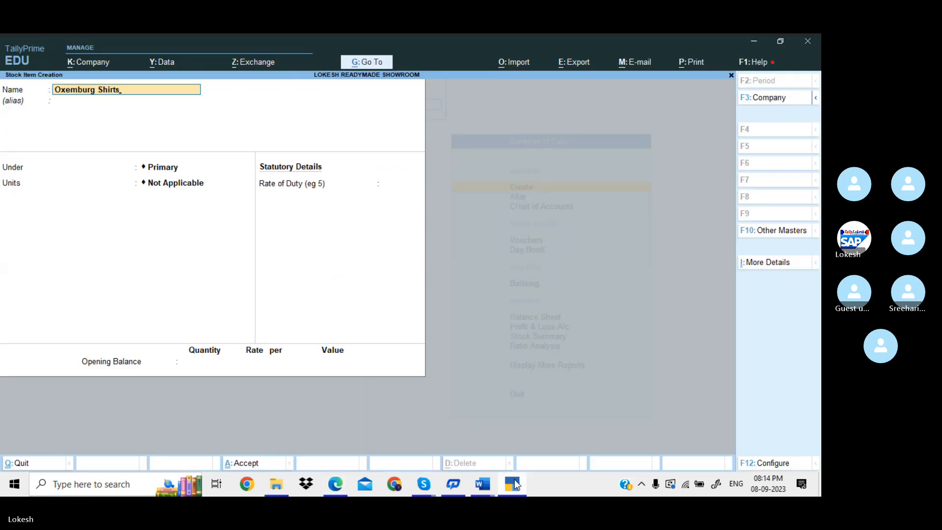
Step: Assign Oxemburg Shirts to the Shirts group with unit nos and save it without an opening balance
key("Return")
key("Down")
key("Down")
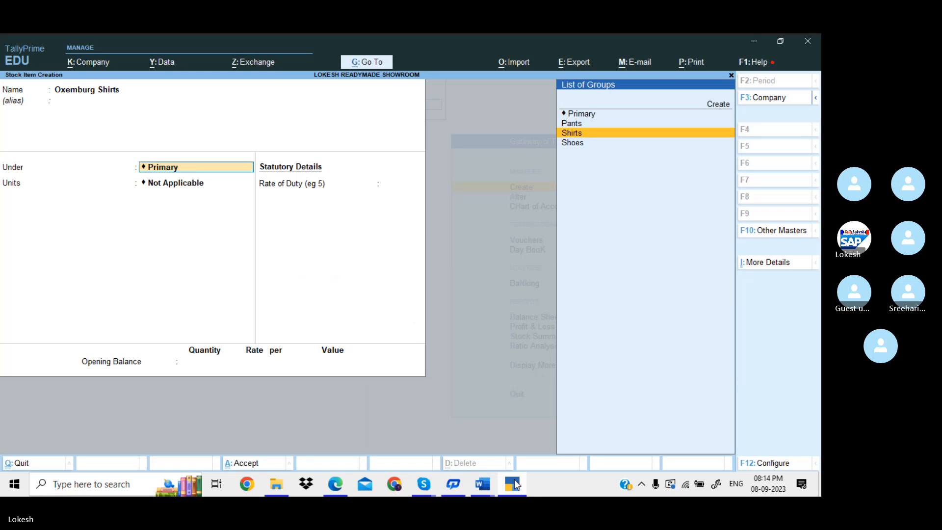
key("Return")
type("nos")
key("Return")
key("Return")
key("Return")
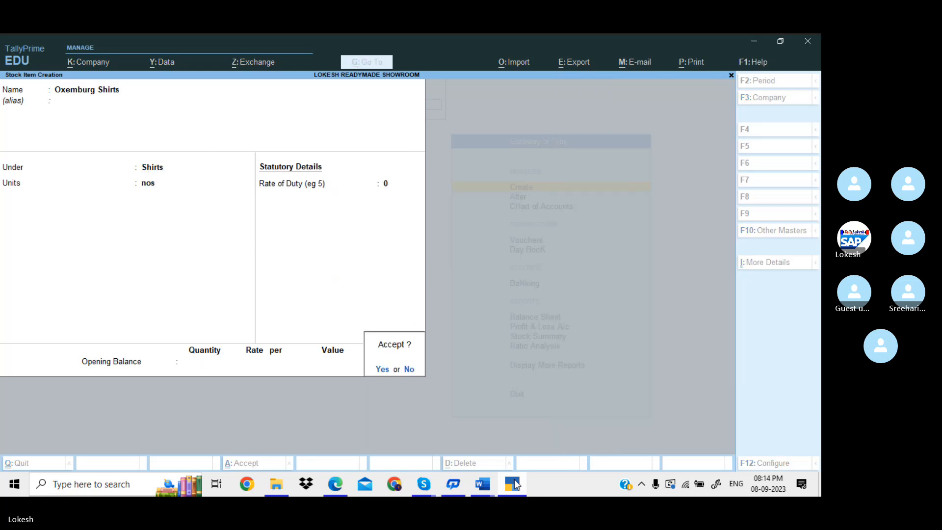
key("Return")
Step: Copy Crocodile Shirt from the PDF in Microsoft Edge and use it as the next stock item's name in TallyPrime
key("alt+Tab")
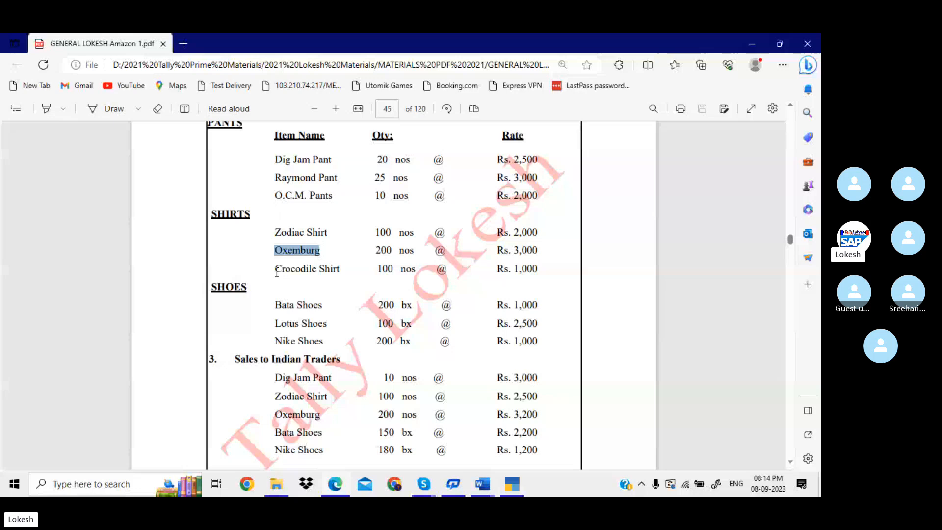
left_click_drag(275, 269, 339, 272)
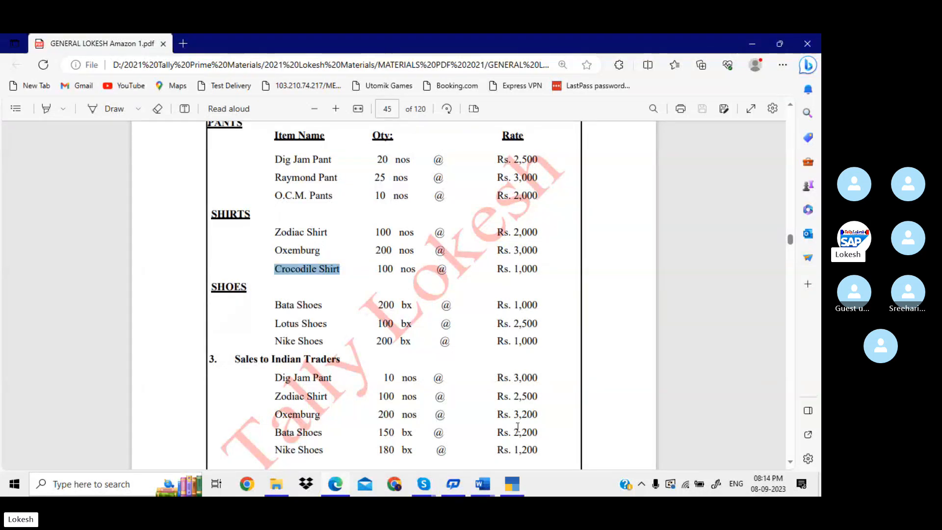
left_click(519, 486)
key("ctrl+alt+v")
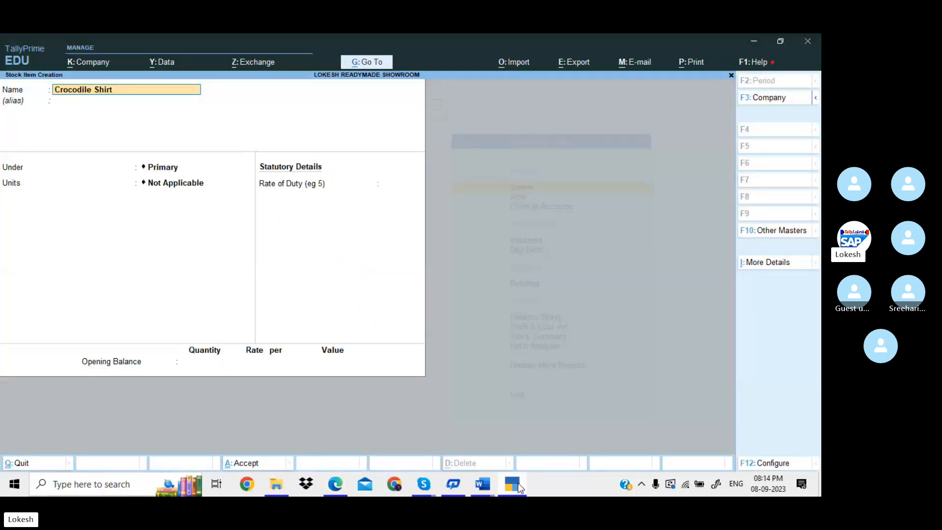
Step: Assign Crocodile Shirt to the Shirts group with unit nos and save it without an opening balance
key("Return")
key("Down")
key("Down")
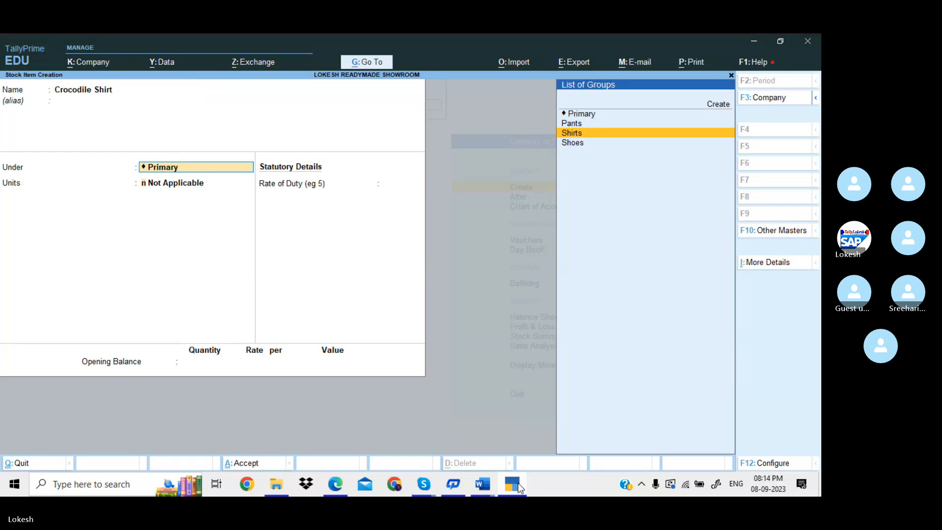
key("Return")
type("n")
key("Return")
key("Return")
key("Return")
key("Return")
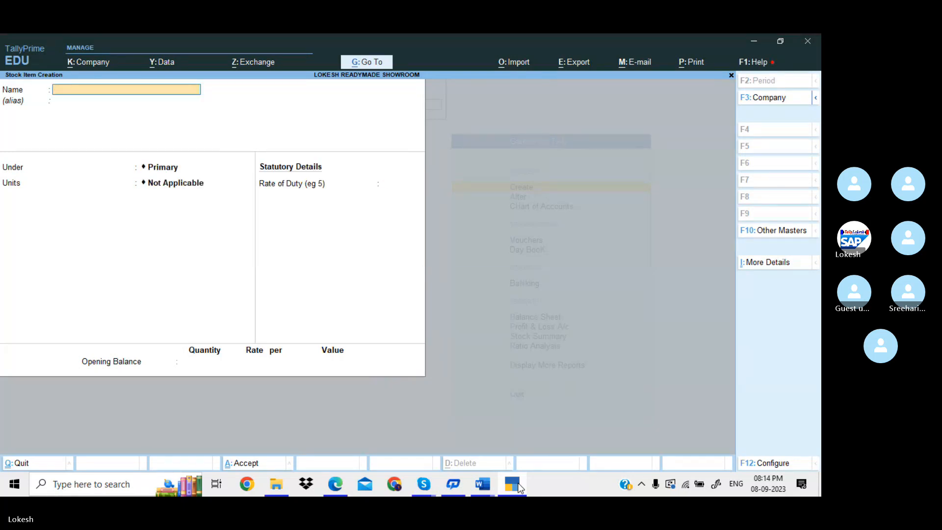
Step: Copy Bata Shoes from the PDF in Microsoft Edge and use it as the next stock item's name in TallyPrime
left_click(519, 487)
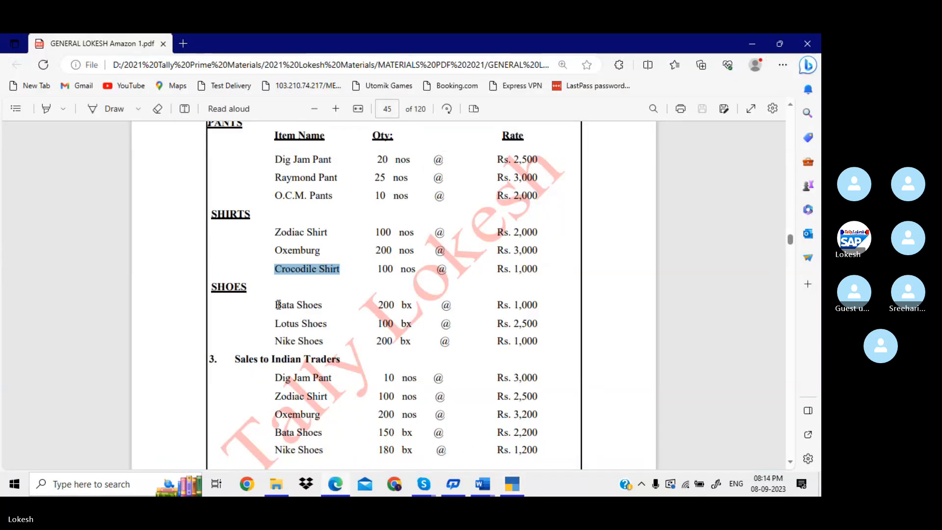
left_click_drag(278, 305, 326, 305)
key("ctrl+c")
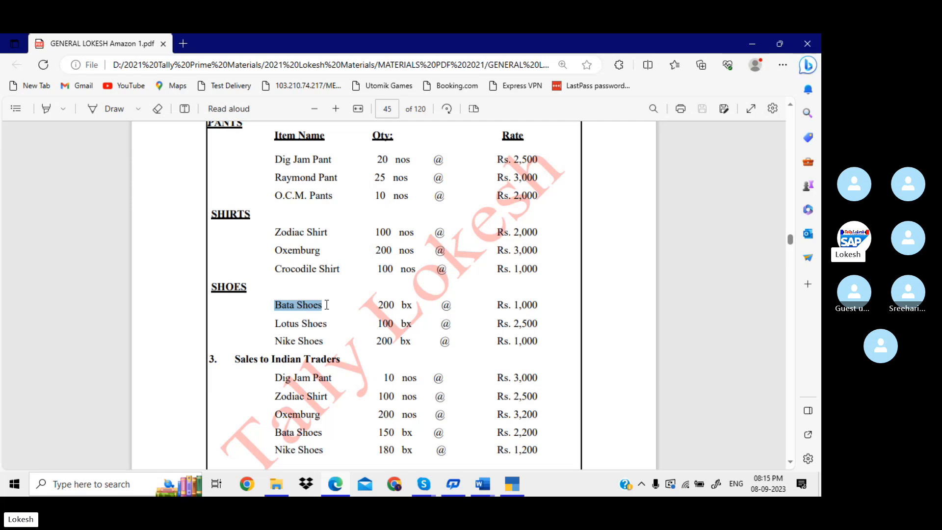
left_click(512, 485)
key("ctrl+alt+v")
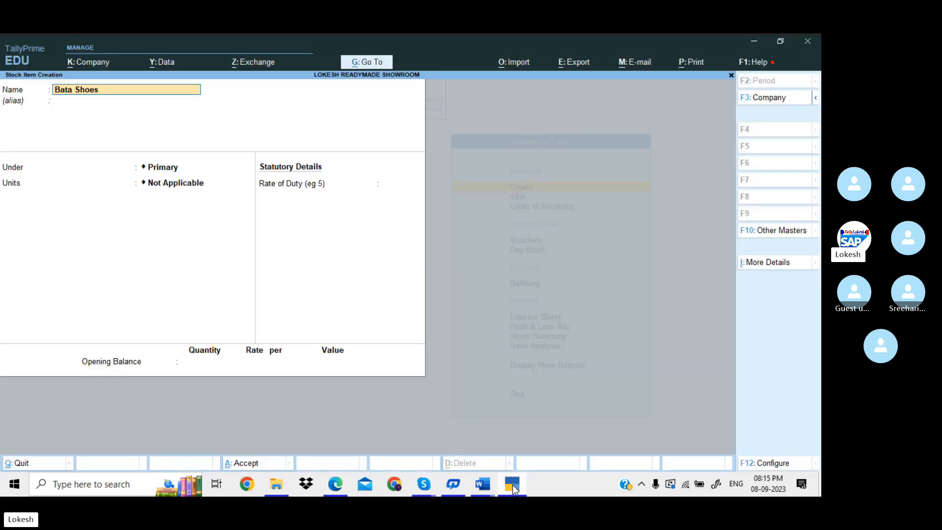
key("Return")
key("Return")
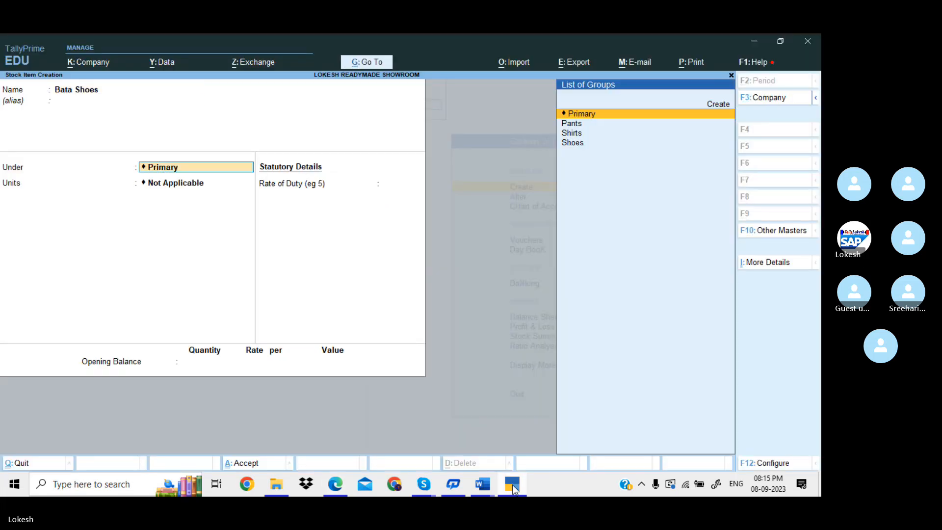
Step: Assign Bata Shoes to the Shoes group with unit bx, checking the unit in the PDF, and save it without an opening balance
key("Down")
key("Down")
key("Down")
key("Return")
key("Down")
key("Down")
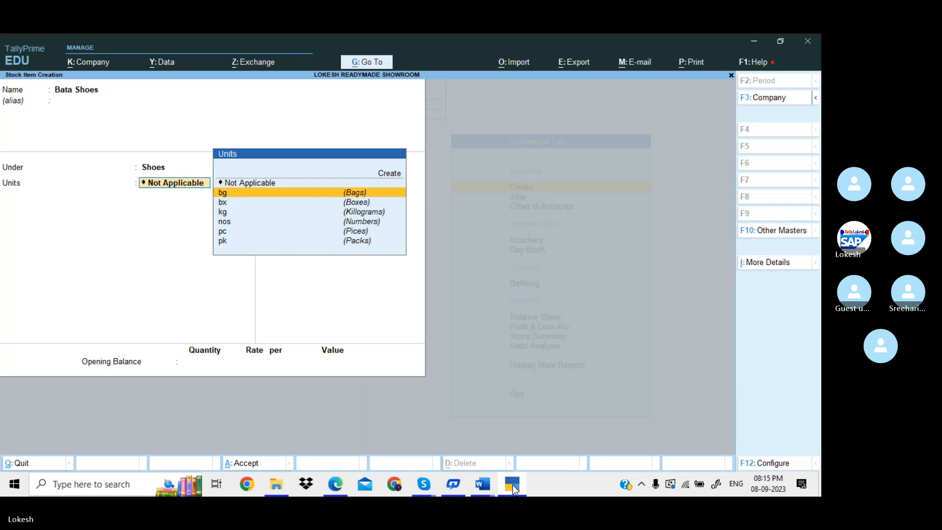
key("Return")
left_click(514, 489)
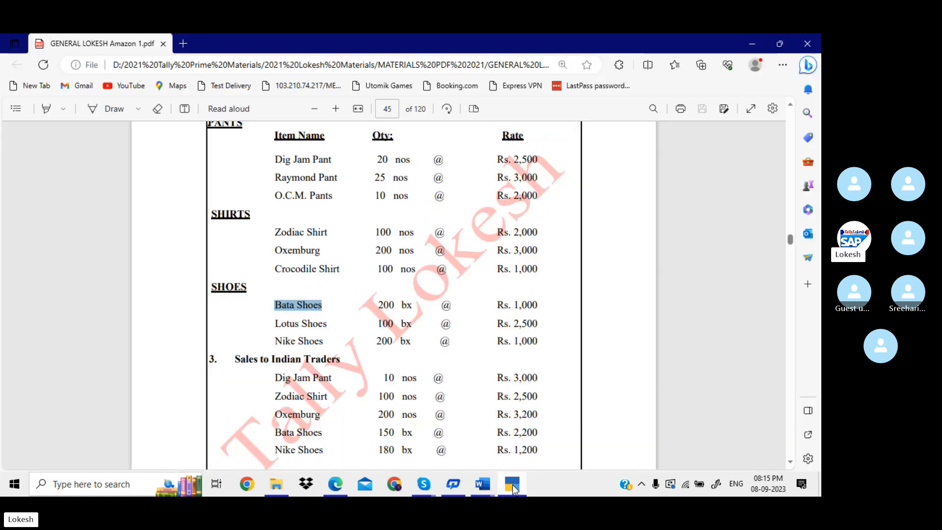
double_click(406, 305)
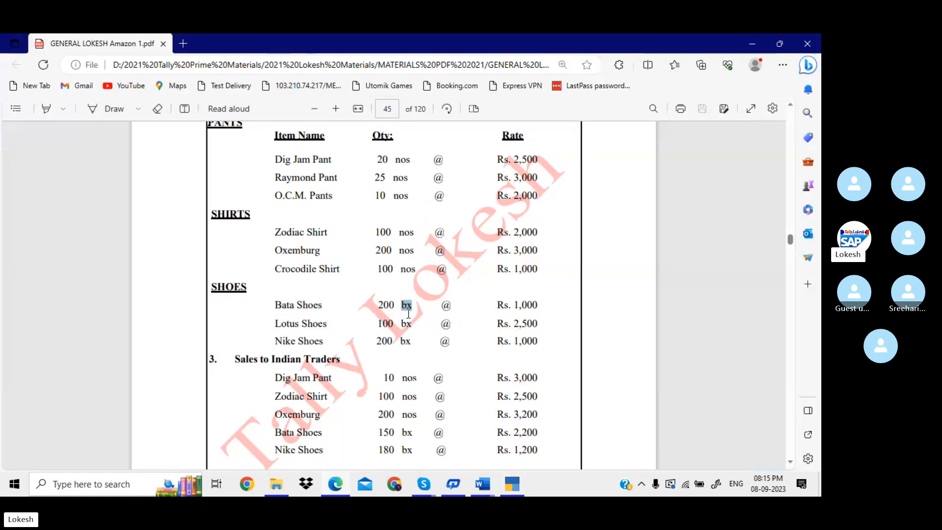
left_click(512, 489)
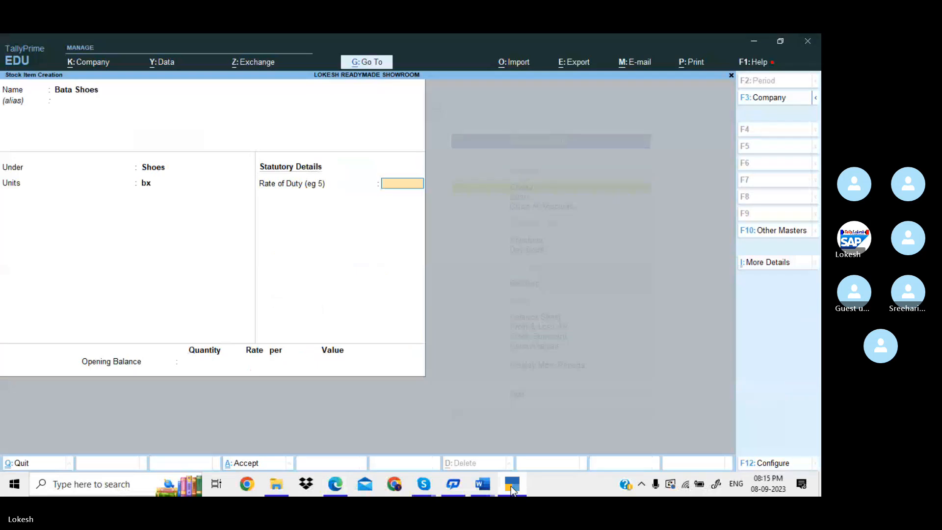
key("Return")
key("Return")
key("Return")
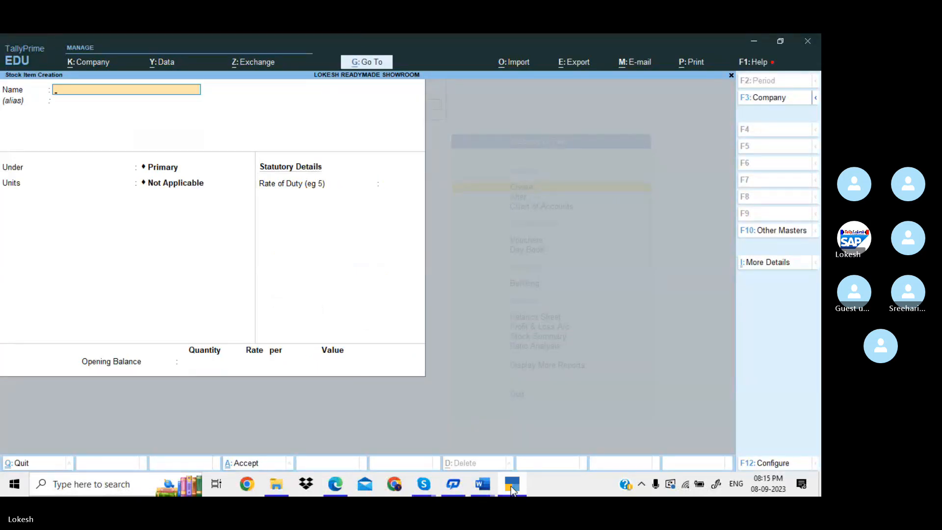
Step: Copy Lotus Shoes from the PDF in Microsoft Edge and use it as the next stock item's name in TallyPrime
left_click(512, 483)
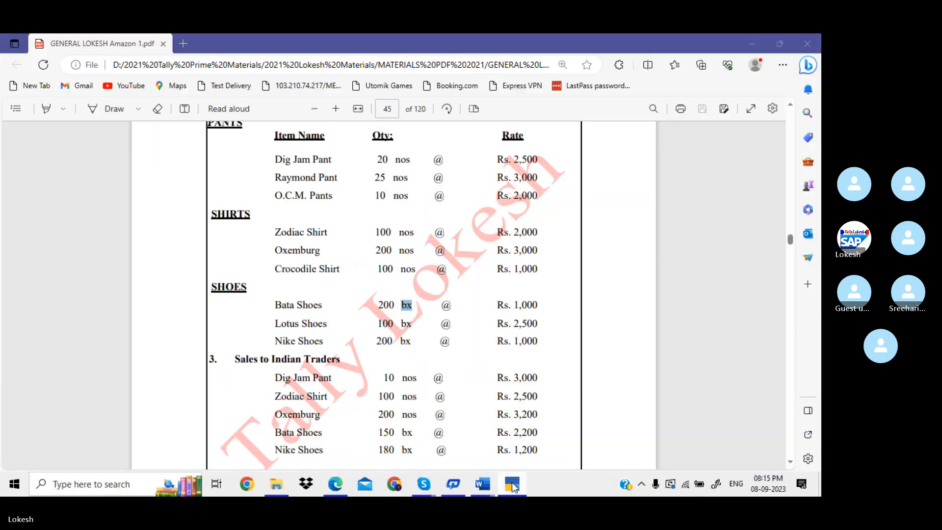
left_click_drag(274, 323, 330, 321)
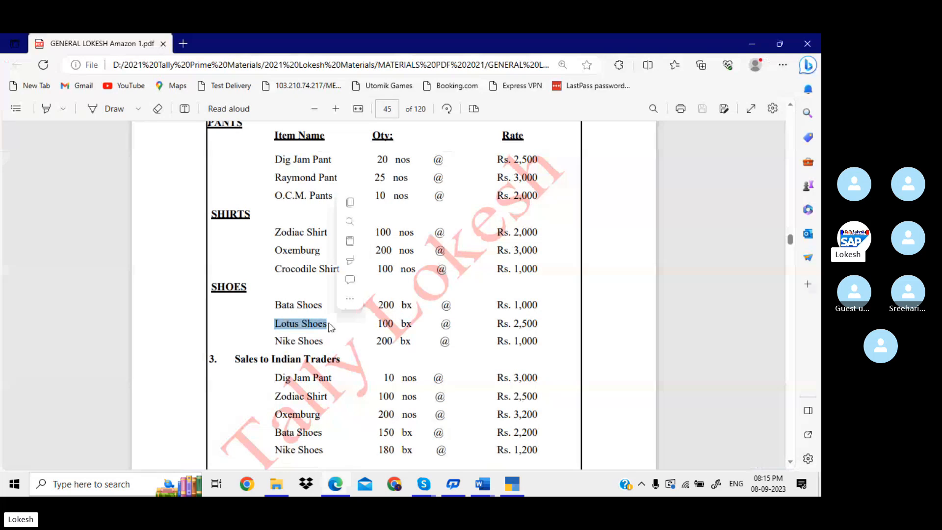
left_click(513, 485)
key("Return")
key("Return")
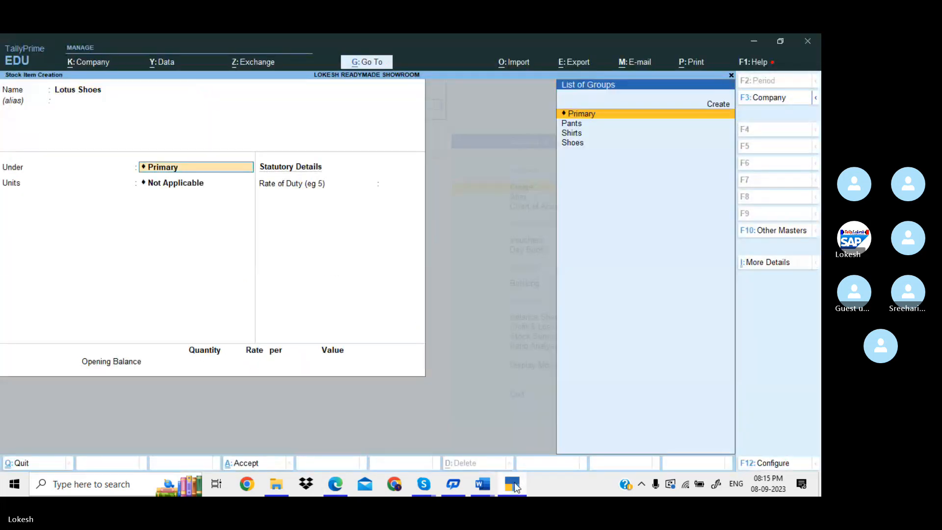
Step: Assign Lotus Shoes to the Shoes group and save it without an opening balance
key("Down")
key("Down")
key("Down")
key("Return")
key("Return")
key("Return")
key("Return")
key("Return")
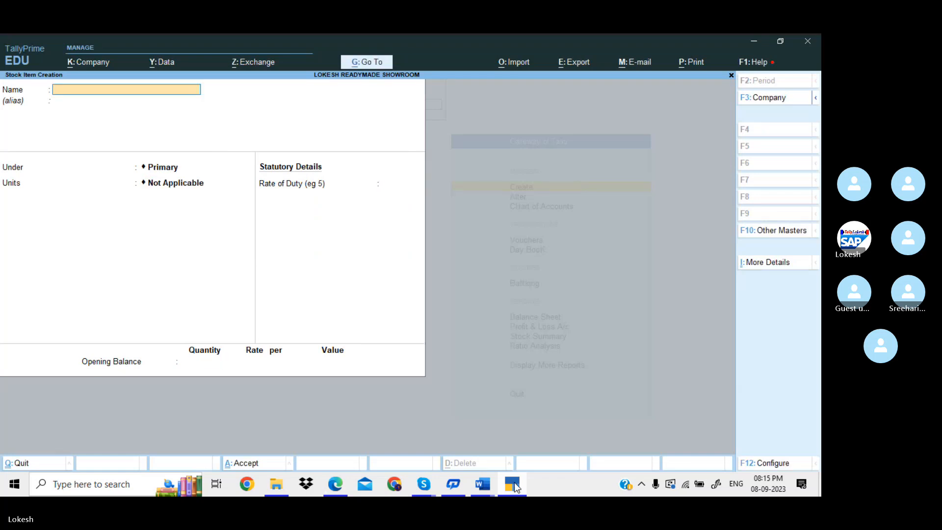
Step: Copy Nike Shoes from the PDF in Microsoft Edge and use it as the next stock item's name in TallyPrime
left_click(514, 482)
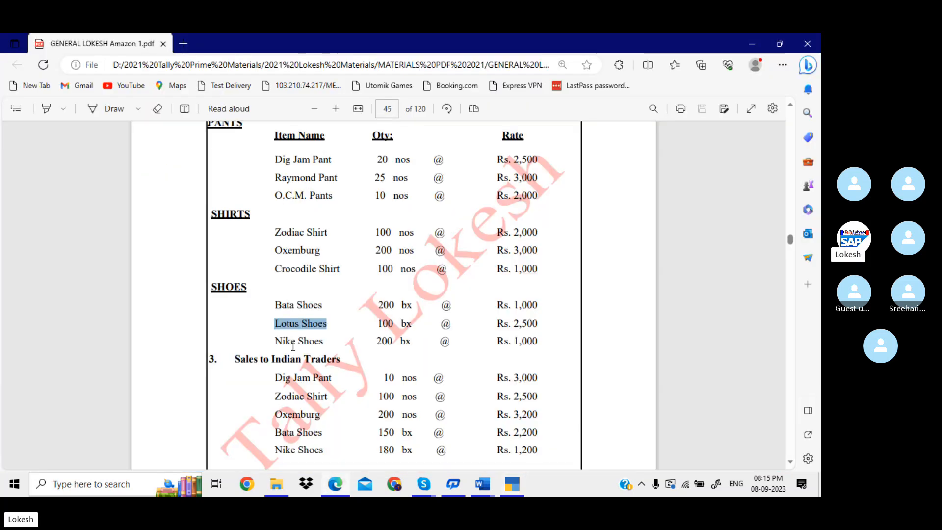
left_click_drag(274, 341, 327, 341)
key("ctrl+c")
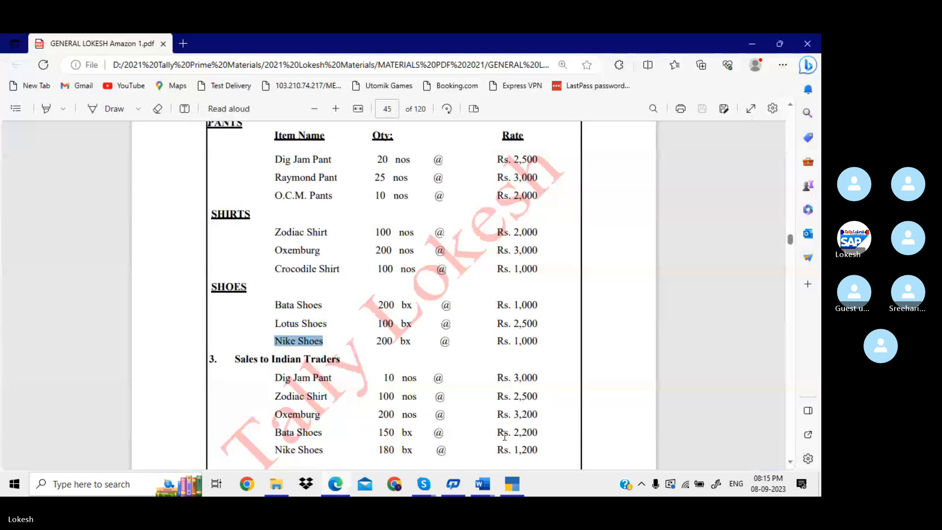
left_click(513, 483)
key("ctrl+alt+v")
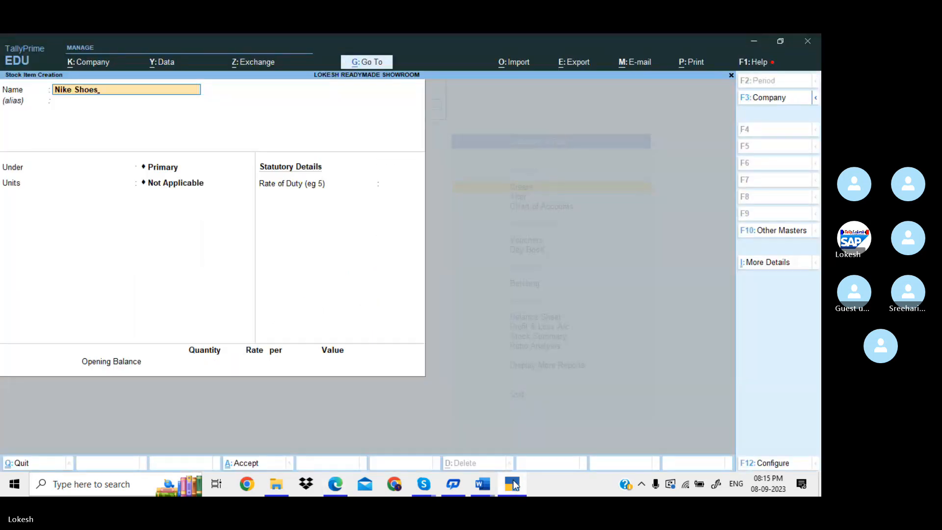
Step: Assign Nike Shoes to the Shoes group with unit bx and save it without an opening balance
key("Return")
key("Return")
type("sho")
key("Return")
type("bx")
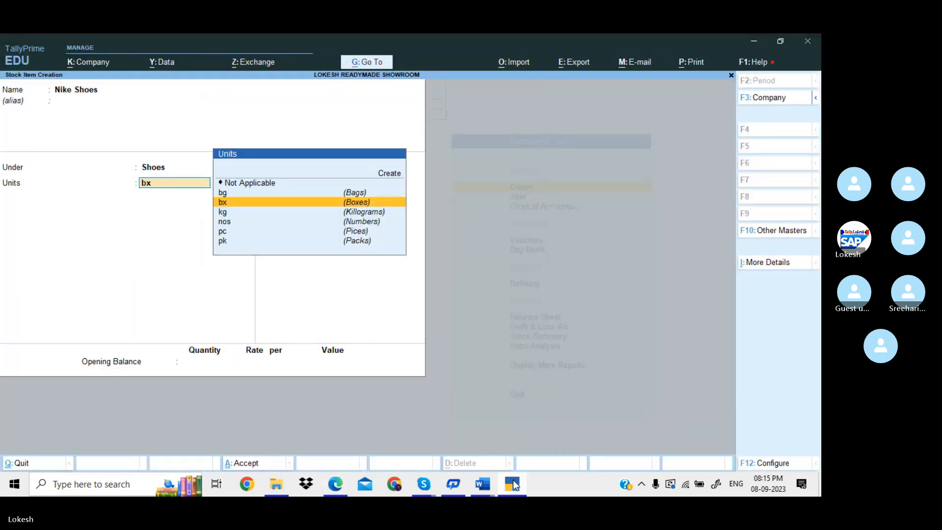
key("Return")
key("Return")
key("Return")
key("Return")
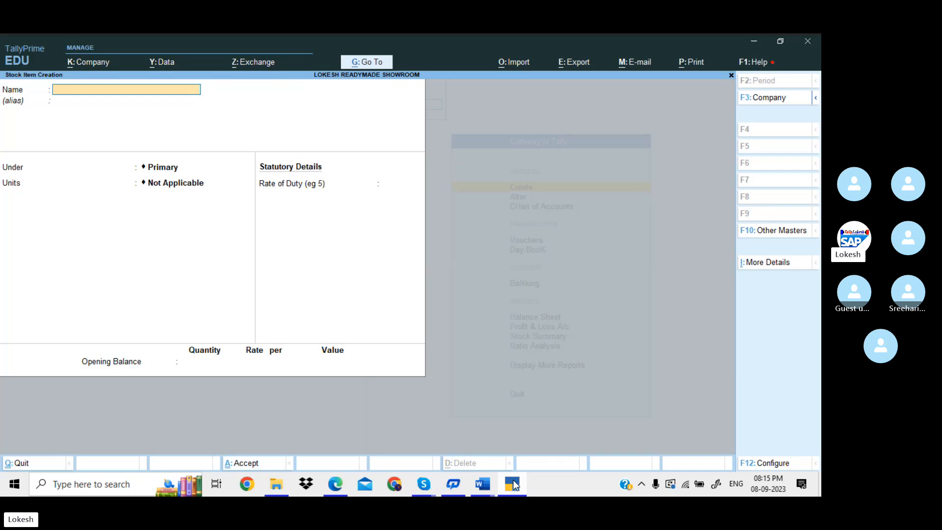
Step: Leave stock item creation, return to the Gateway of Tally and open voucher entry
key("Escape")
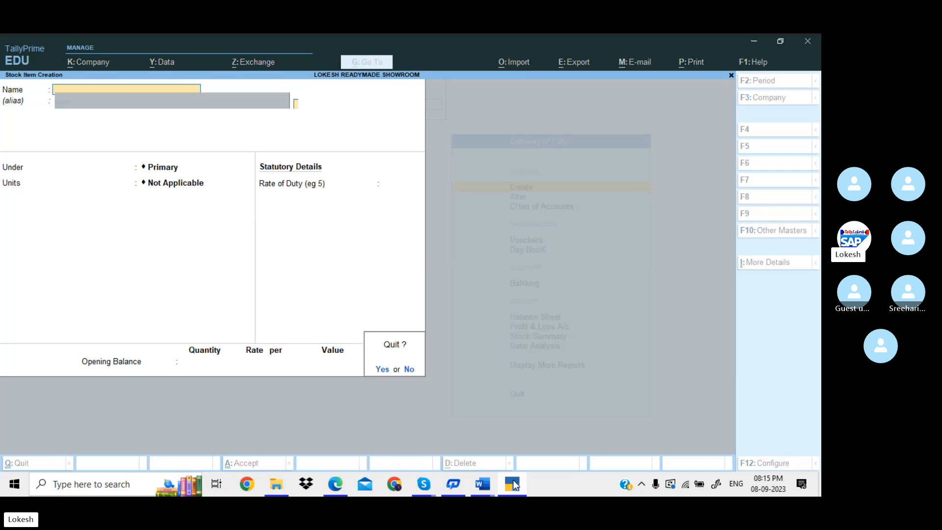
key("y")
key("Escape")
key("Down")
key("Down")
key("Down")
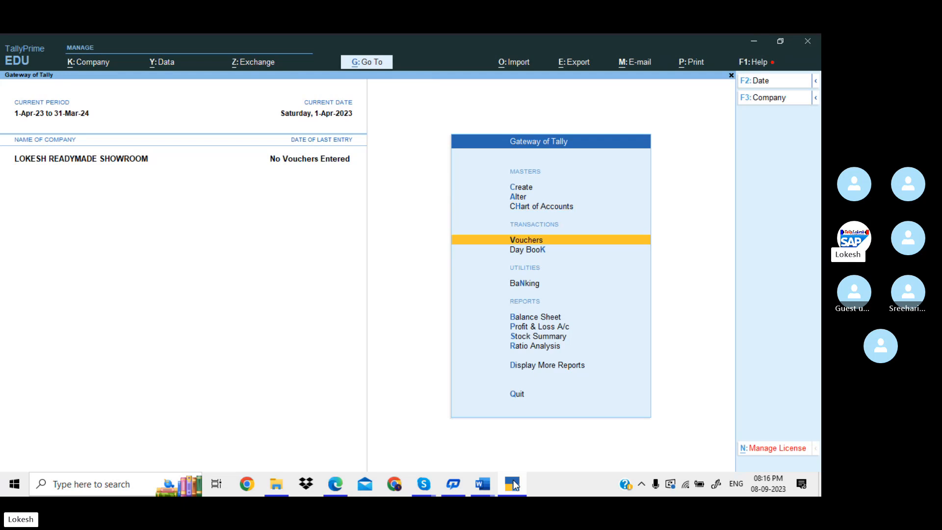
key("Return")
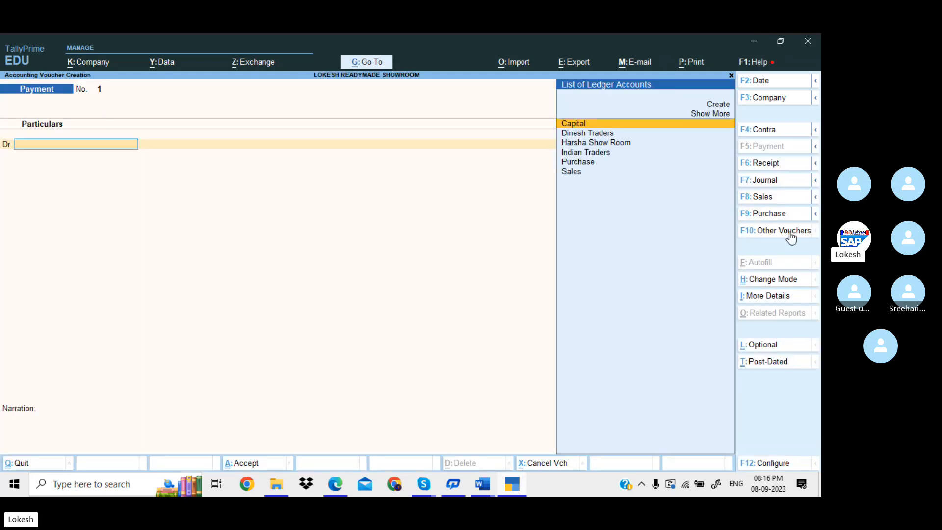
Step: Start a receipt voucher crediting Capital with 20,00,000, checking the amount in the PDF in Microsoft Edge
left_click(775, 165)
key("Return")
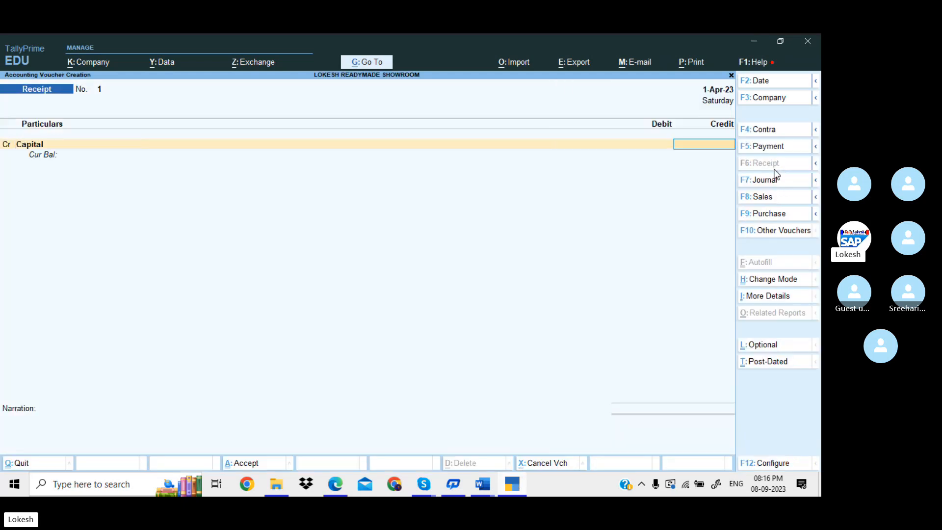
key("alt+Tab")
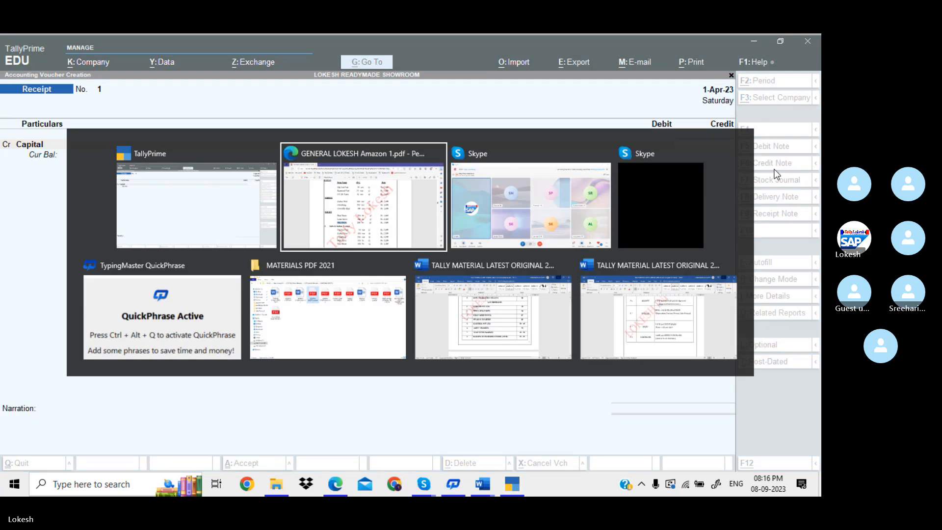
scroll(776, 174, "up", 4)
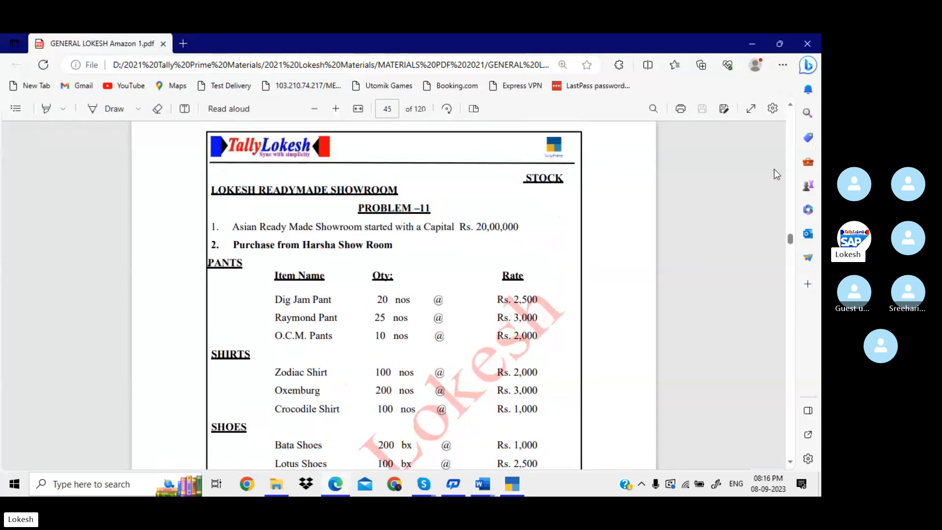
key("alt+Tab")
type("200000")
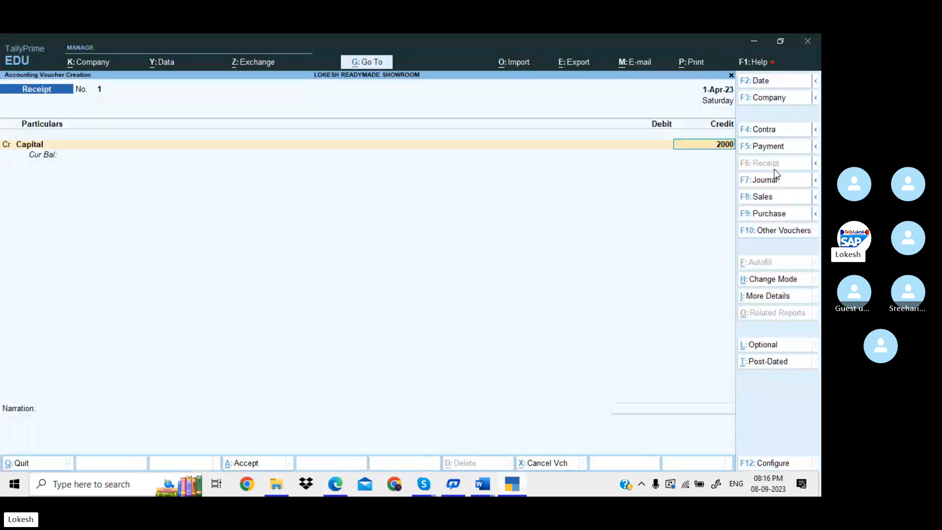
key("Return")
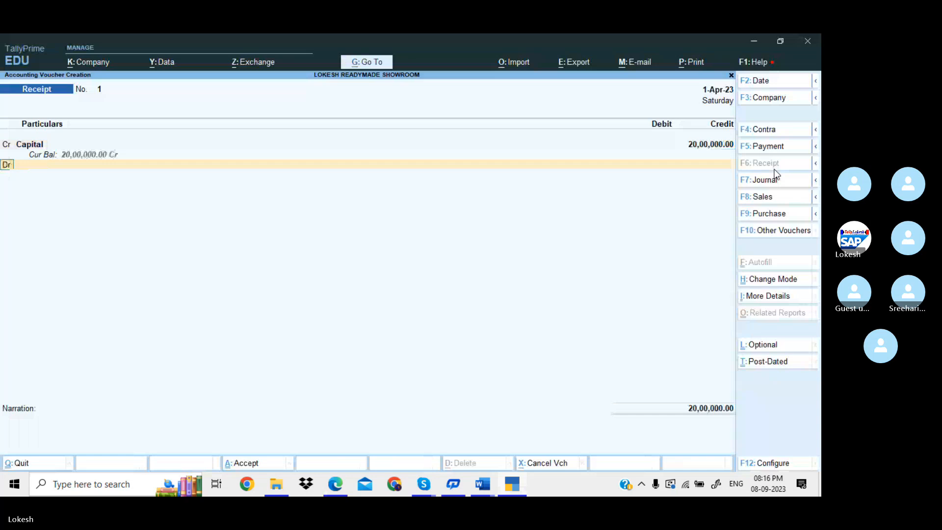
Step: Debit Cash for the full receipt amount and save the receipt voucher without a narration
key("Return")
key("Return")
key("Return")
key("Return")
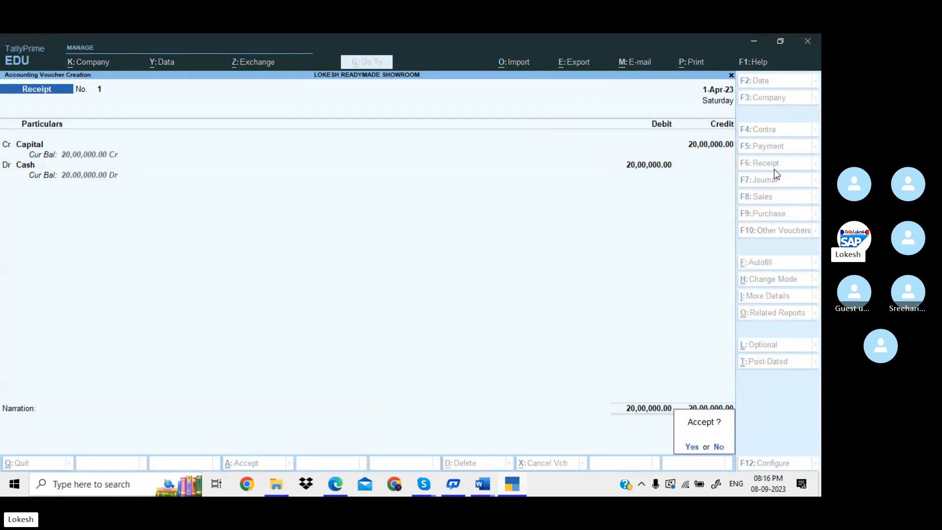
key("Return")
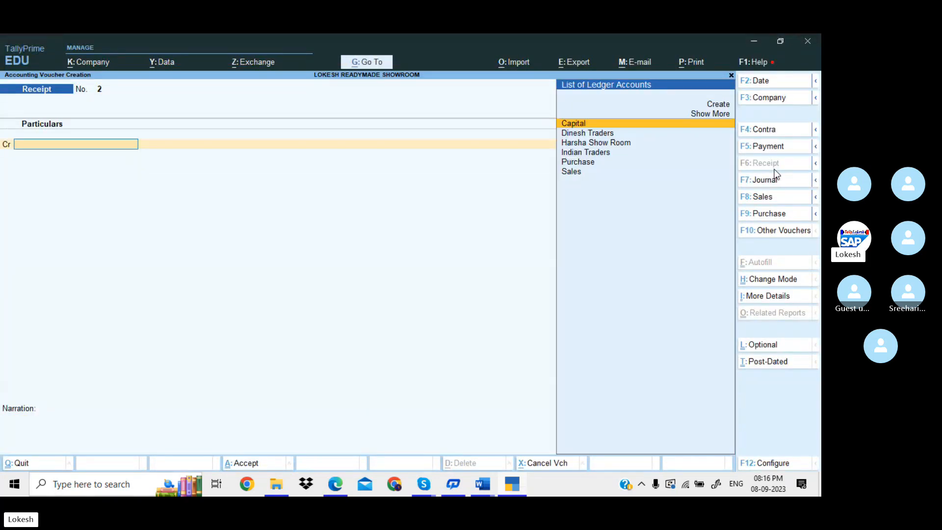
Step: Start a purchase voucher without a supplier invoice number and choose Harsha Show Room as the party account
left_click(771, 214)
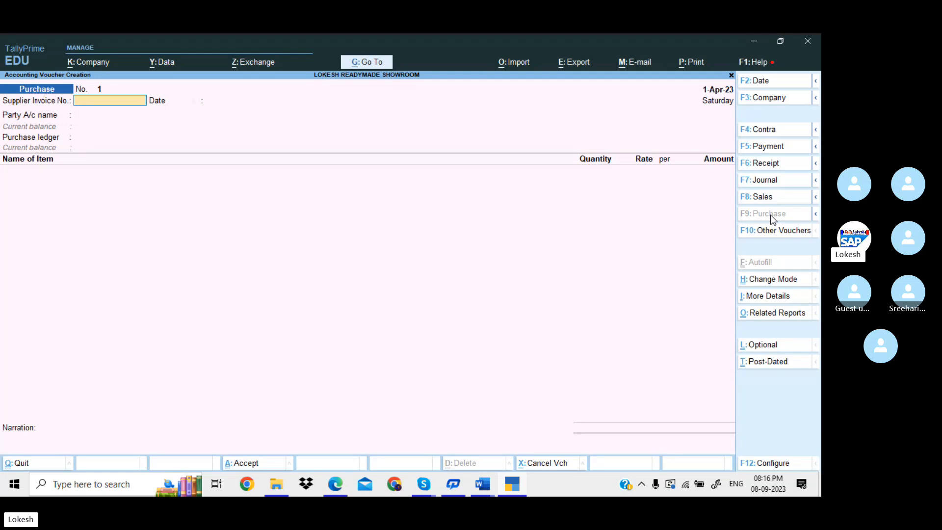
key("alt+Tab")
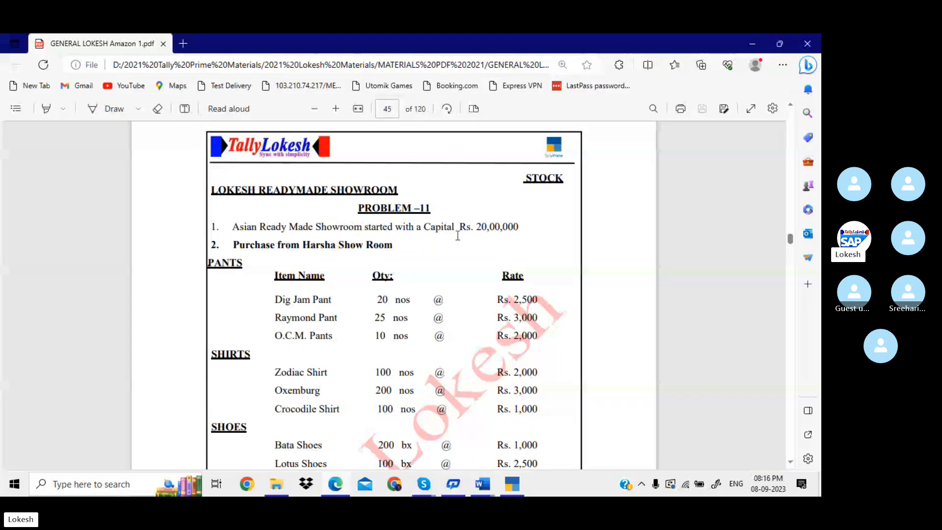
key("alt+Tab")
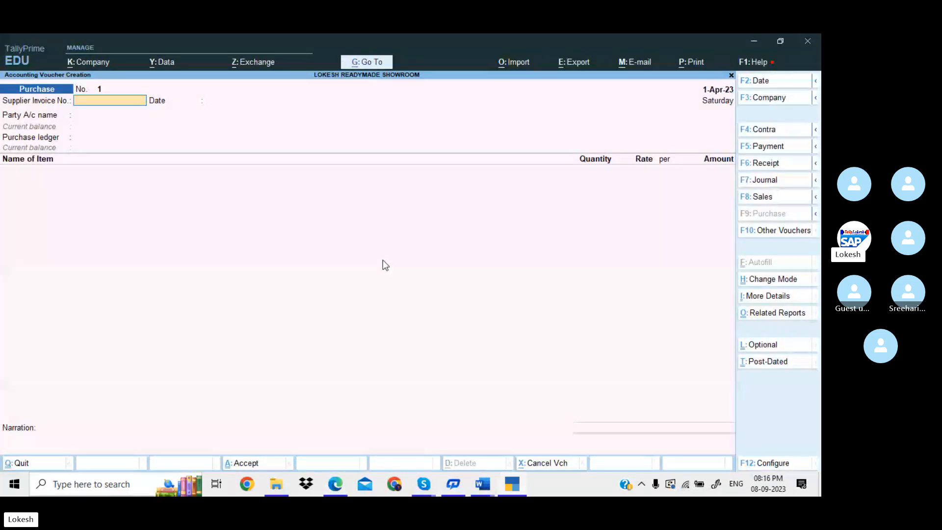
key("Return")
key("Return")
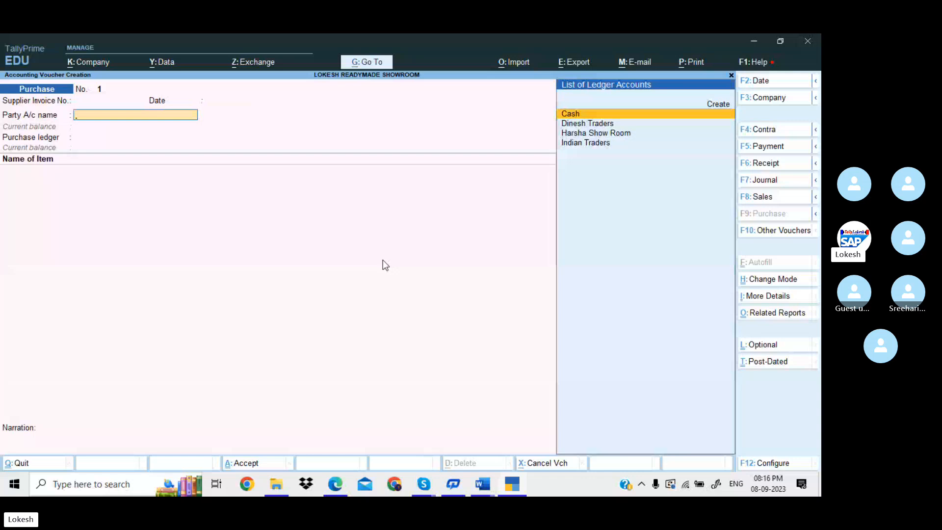
key("Down")
key("Down")
key("Return")
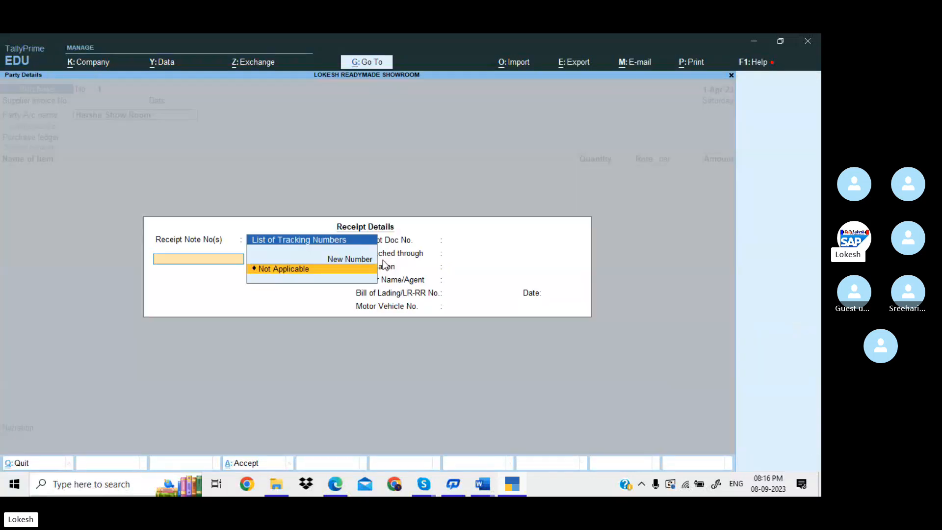
Step: Set the receipt note number to Not Applicable, leave the other receipt details blank and continue into the party details
key("Return")
key("Return")
key("Return")
key("Return")
key("Return")
key("Return")
key("Return")
key("Return")
key("Return")
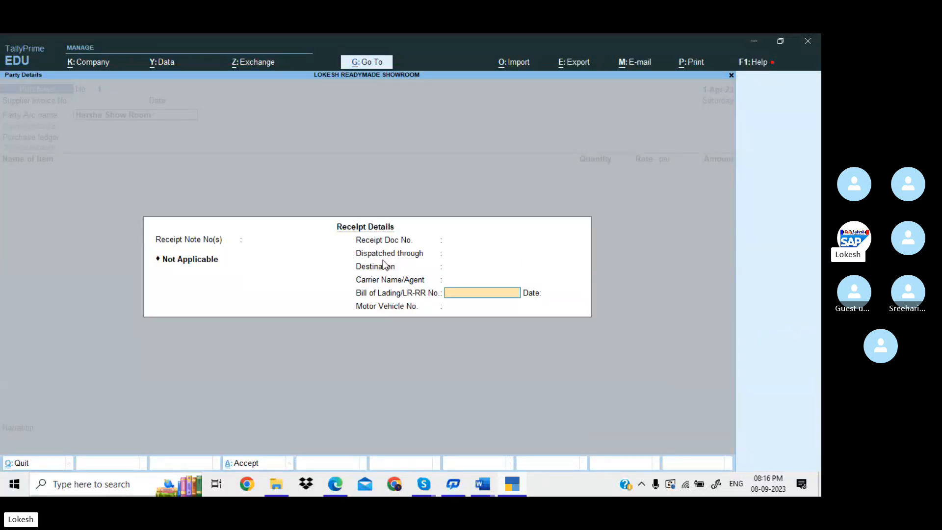
key("Return")
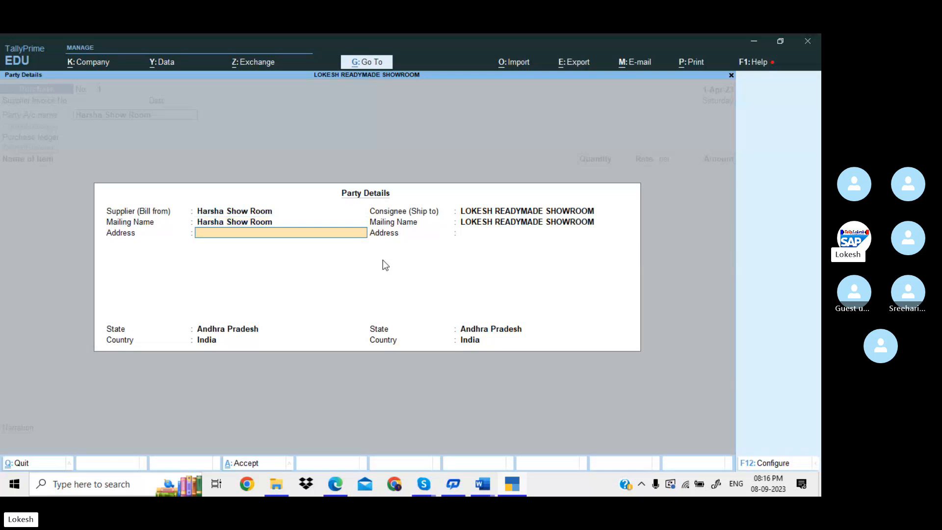
key("Return")
key("Return")
key("Return")
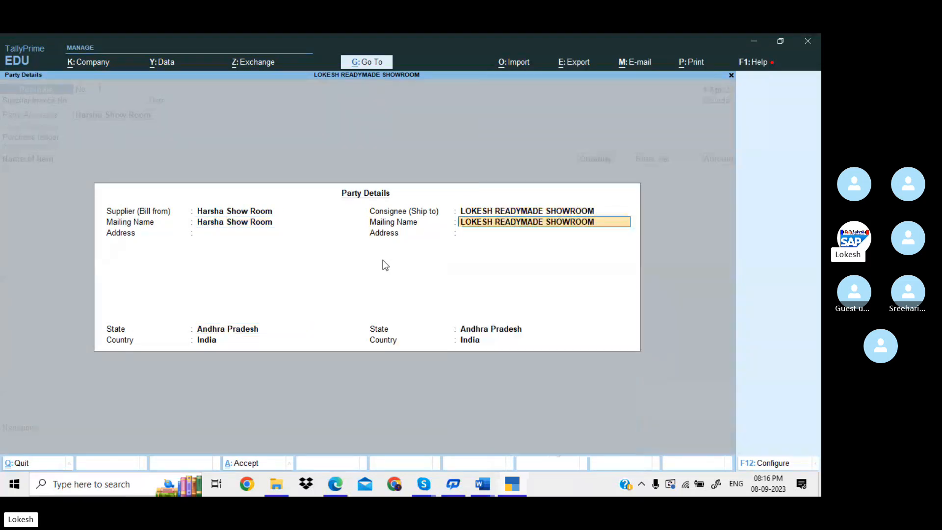
Step: Configure the party details not to provide separate buyer and consignee details, and accept them for Harsha Show Room
left_click(775, 465)
key("n")
key("Return")
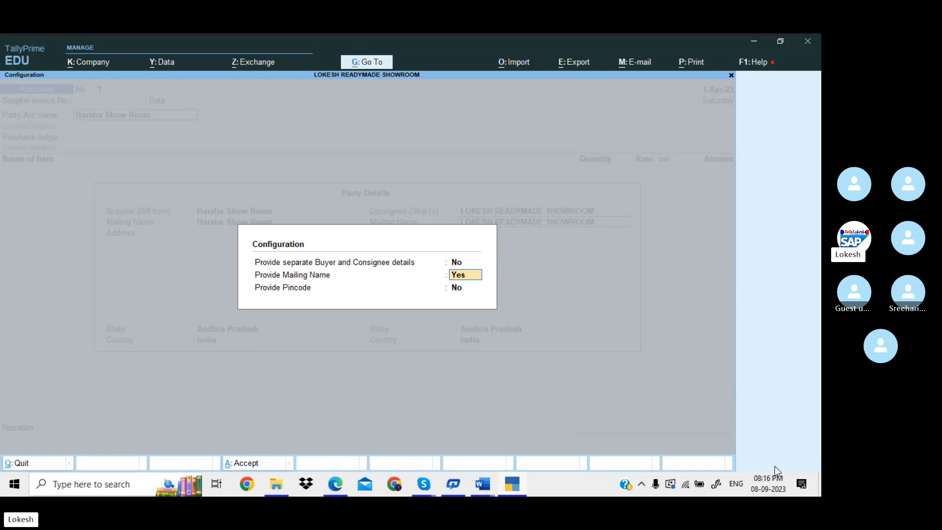
key("Return")
key("Return")
key("Return")
key("ctrl+a")
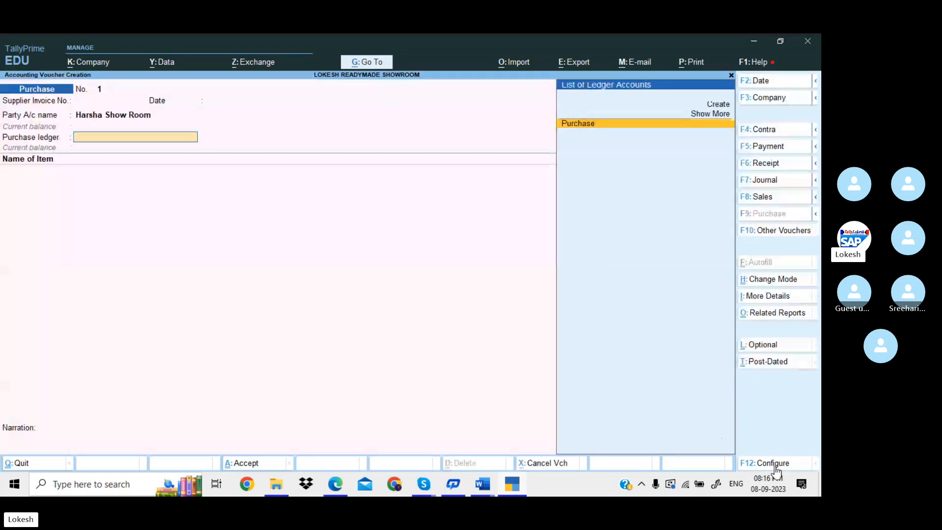
Step: Choose Purchase as the purchase ledger and add Dig Jam Pant as the first item with tracking number Not Applicable
key("Return")
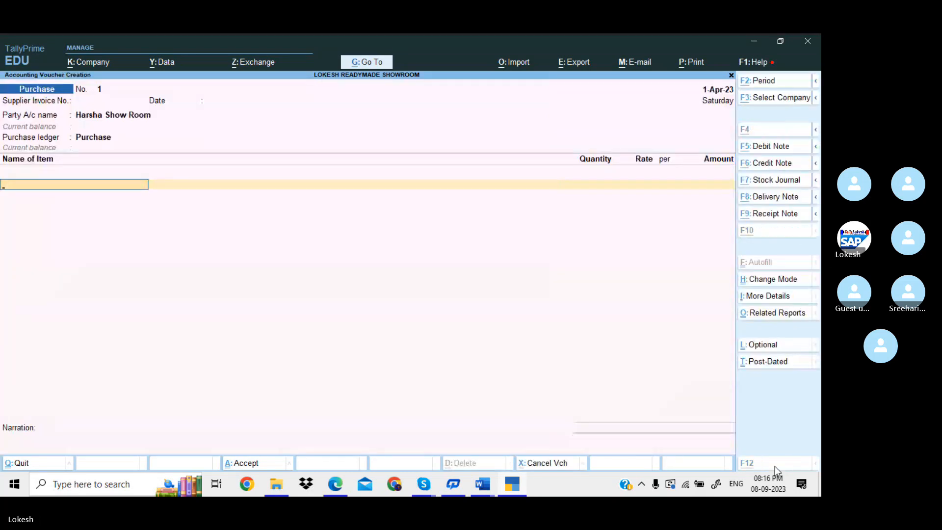
key("alt+Tab")
key("alt+Tab")
type("d")
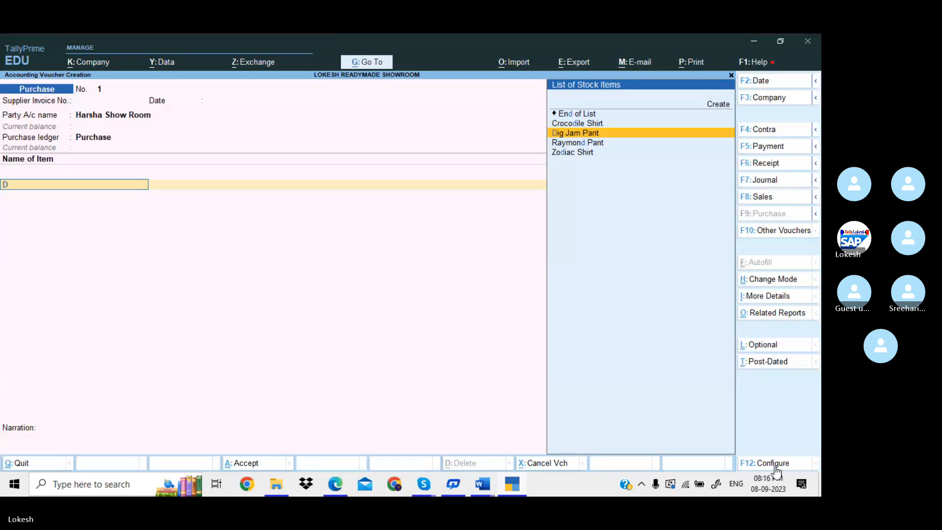
key("Return")
key("Return")
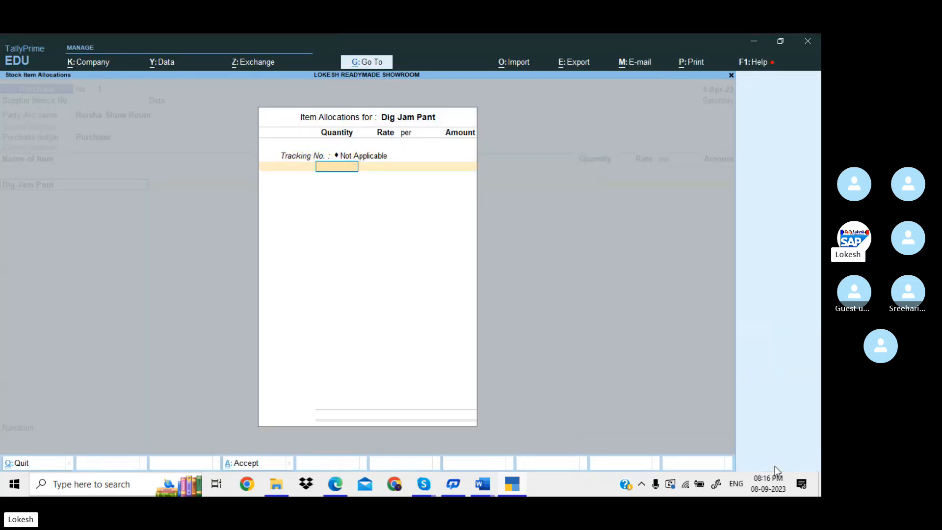
Step: Enter 20 nos at a rate of 2,500 for Dig Jam Pant, following the PDF, and accept the item allocation
key("alt+Tab")
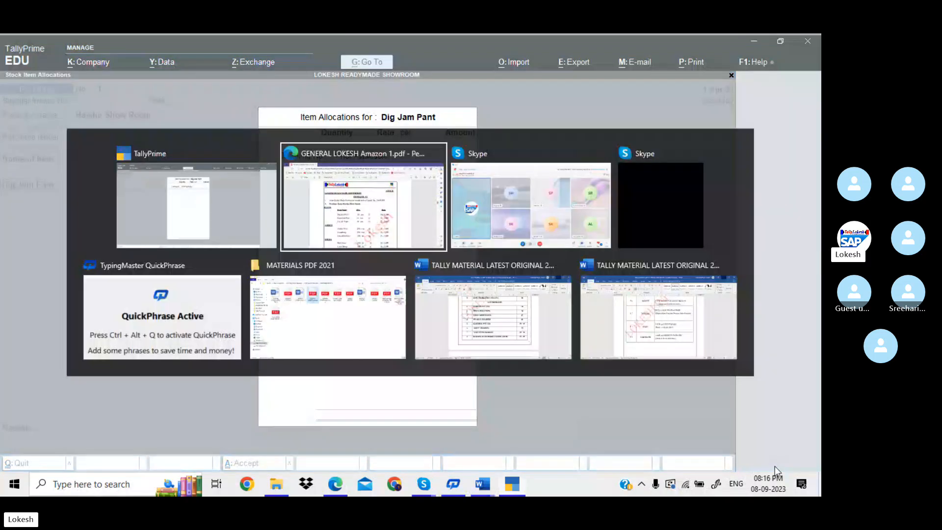
key("alt+Tab")
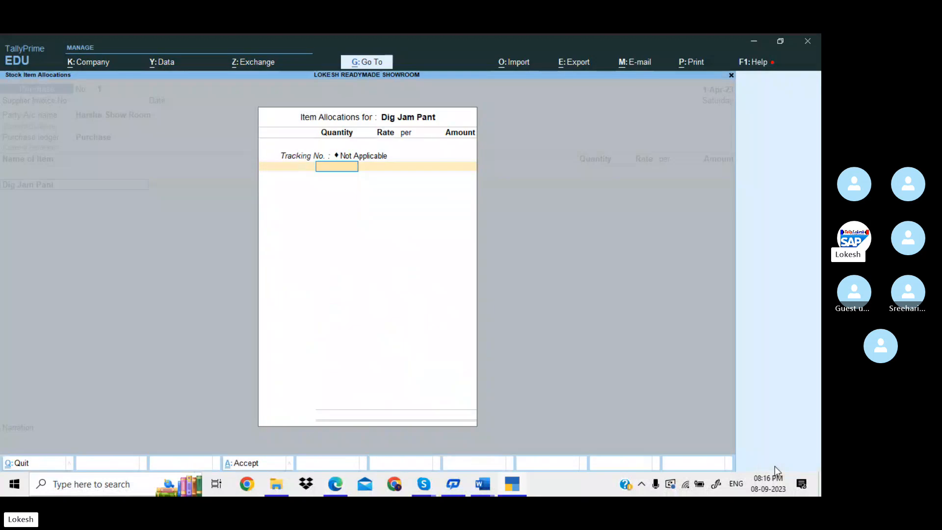
type("20")
key("Return")
type("2500")
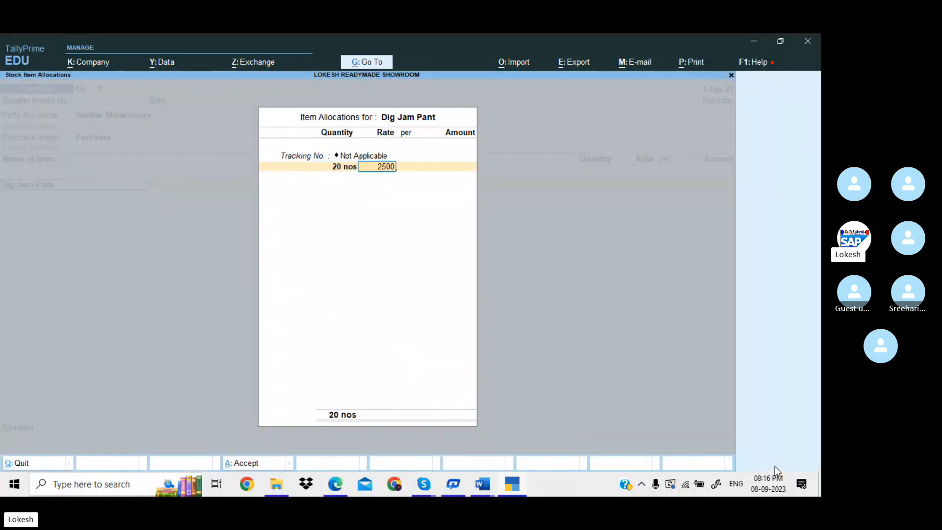
key("Return")
key("Return")
key("Return")
key("Return")
key("Return")
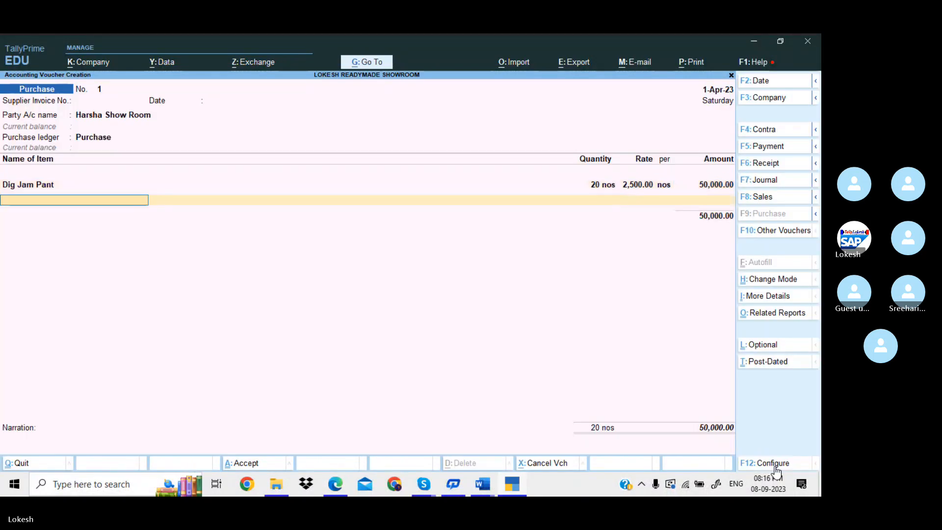
Step: Add Raymond Pant as the second purchase item with tracking number Not Applicable
key("alt+Tab")
key("alt+Tab")
type("r")
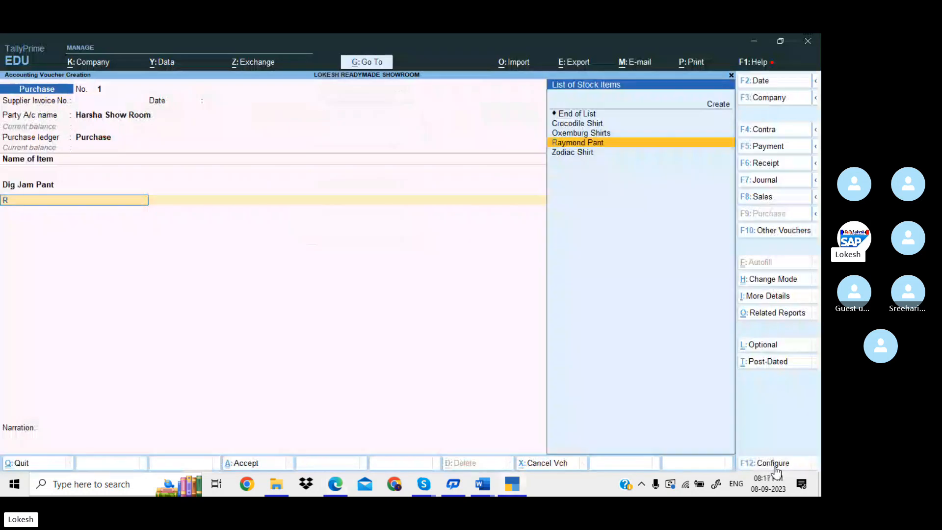
key("Return")
key("Return")
Step: Enter 25 nos at a rate of 3,000 for Raymond Pant, following the PDF, and accept the item allocation
key("alt+Tab")
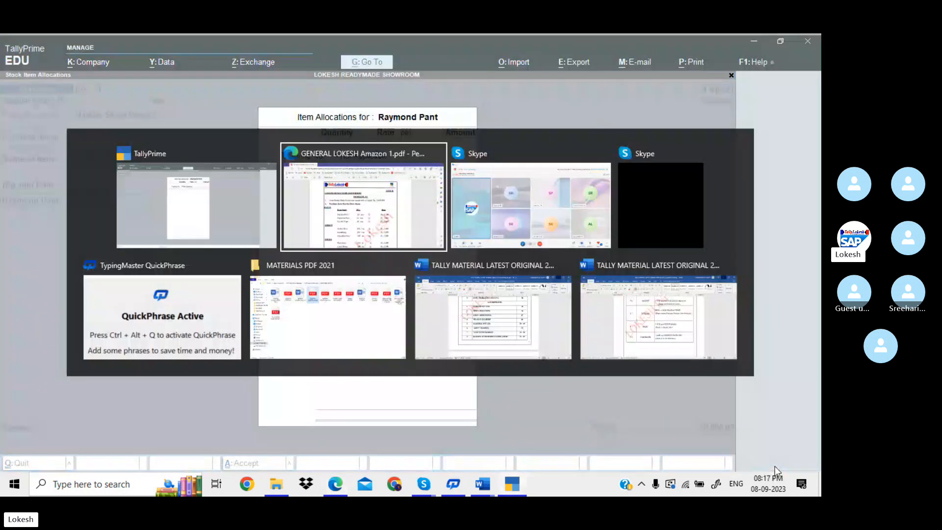
key("alt+Tab")
type("25")
key("Return")
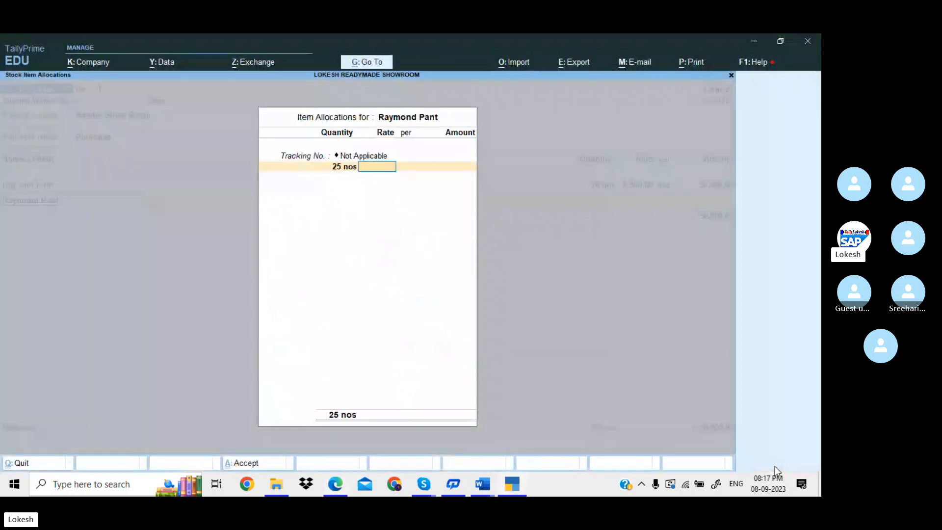
type("3,000")
key("Return")
key("Return")
key("Return")
key("Return")
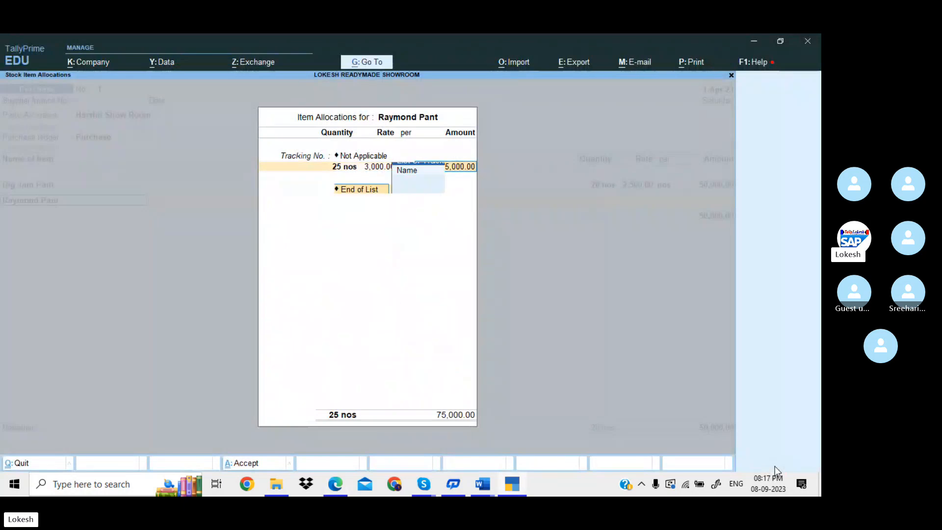
key("Return")
Step: Add O.C.M. Pants as the third purchase item with tracking number Not Applicable
key("alt+Tab")
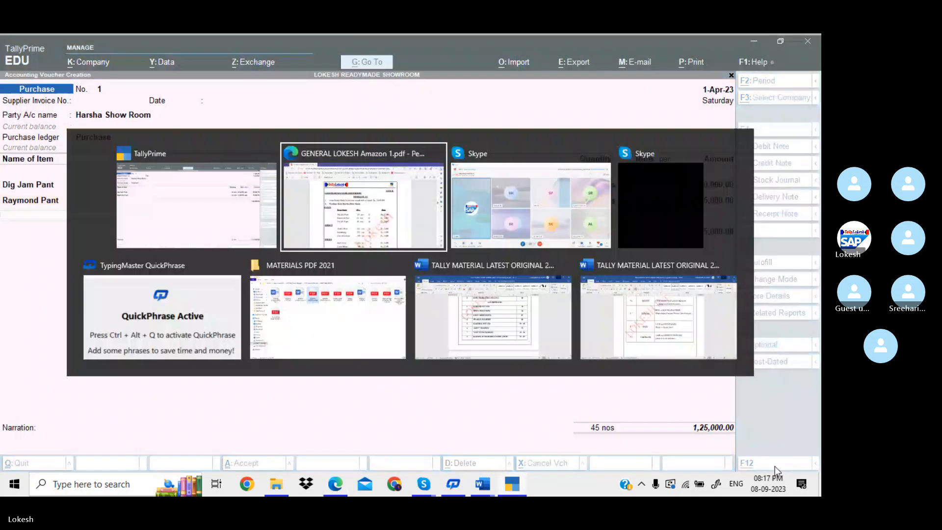
key("alt+Tab")
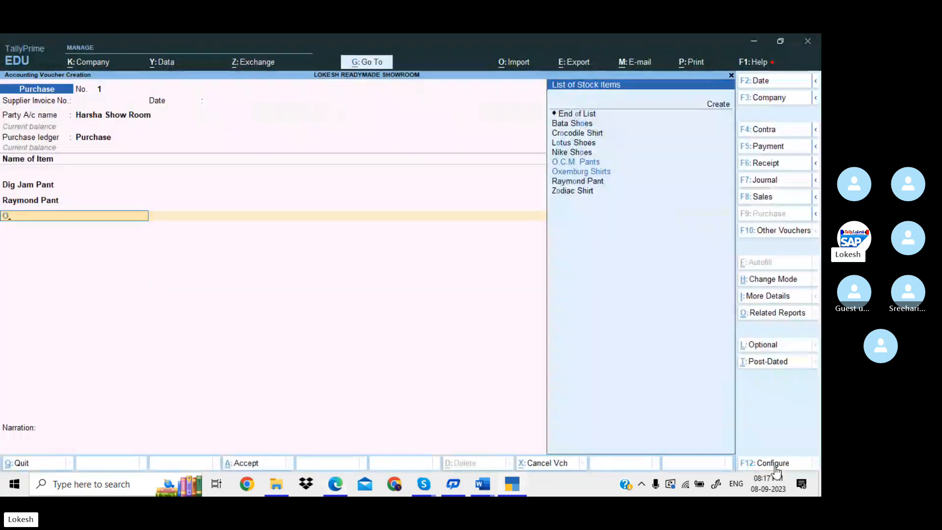
type("O")
key("Return")
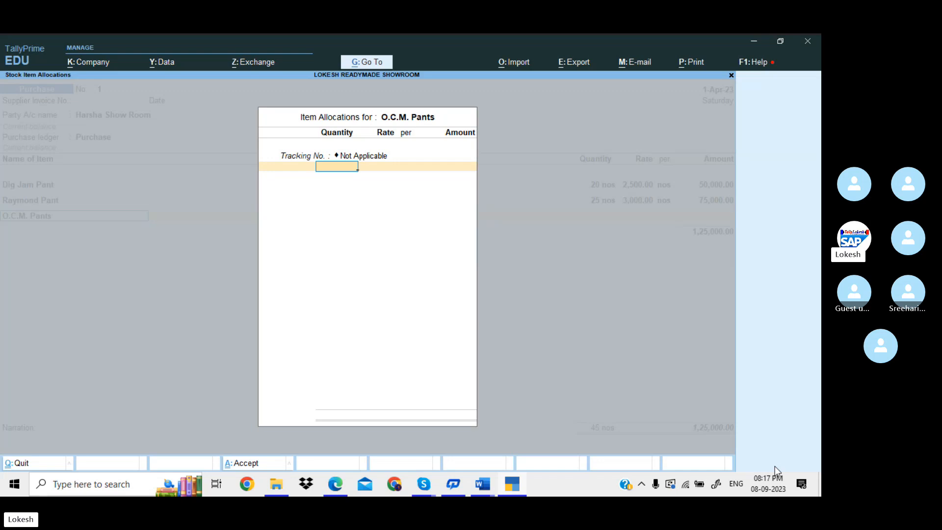
Step: Enter 10 nos at a rate of 2,000 for O.C.M. Pants, following the PDF, and accept the item allocation
key("alt+Tab")
key("alt+Tab")
type("10")
key("Return")
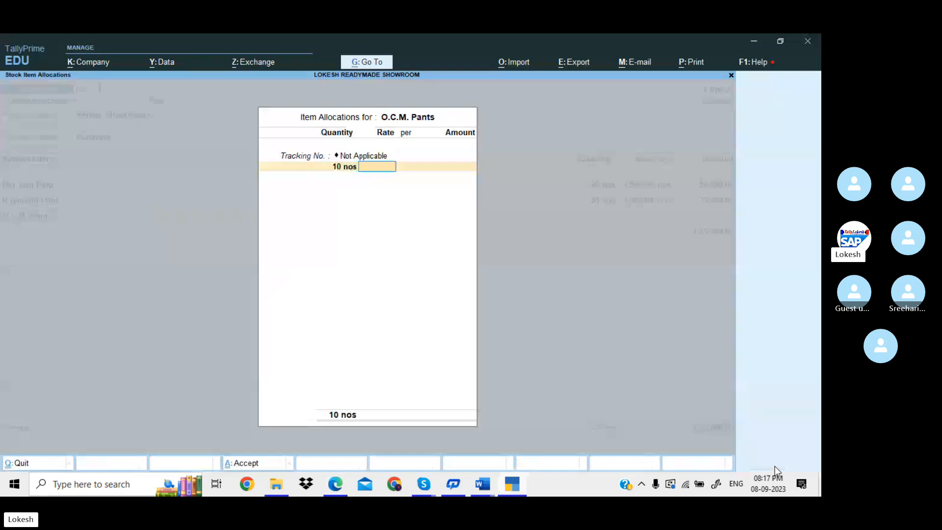
type("2,000")
key("Return")
key("Return")
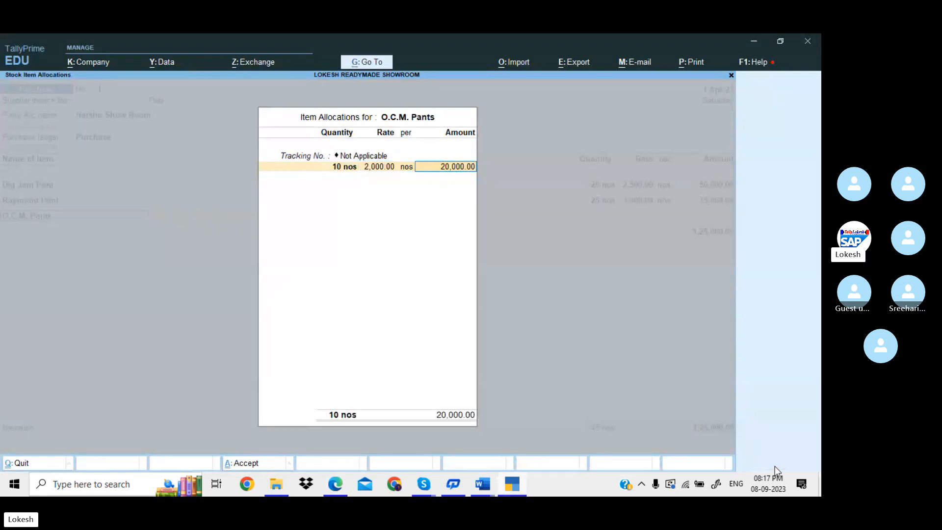
key("Return")
key("Return")
Step: Add Zodiac Shirt as the fourth purchase item, following the PDF, with tracking number Not Applicable
key("alt+Tab")
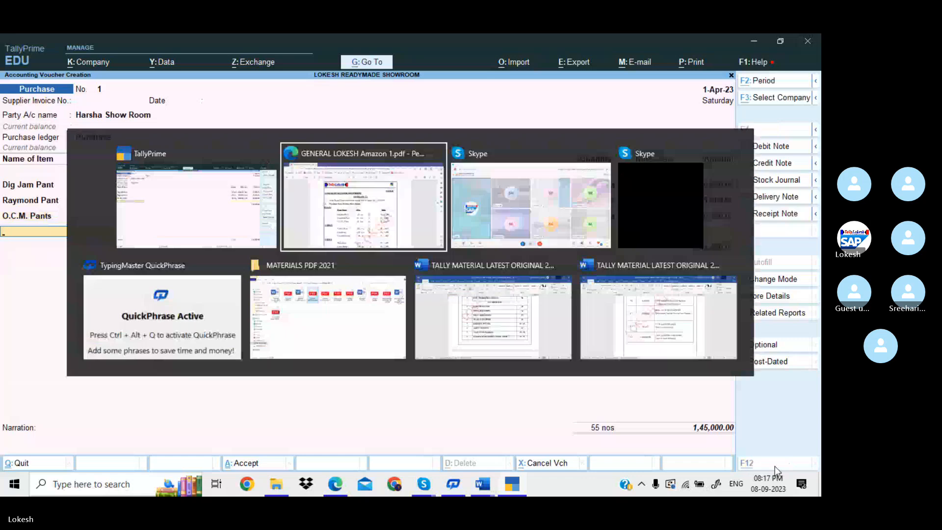
key("alt+Tab")
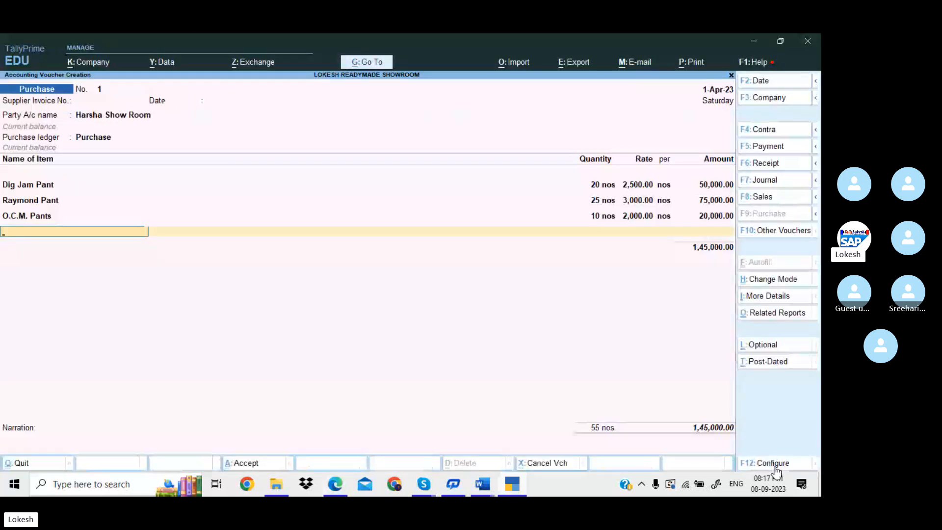
type("Z")
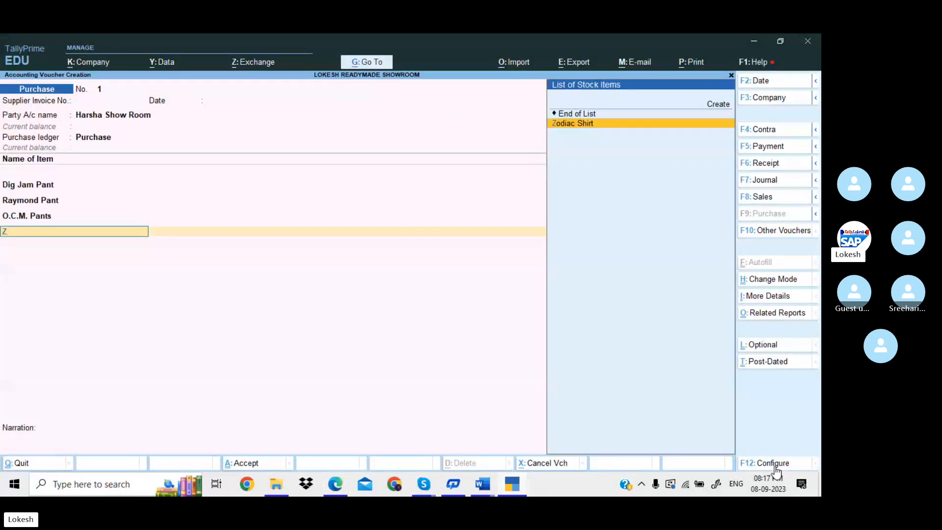
key("Return")
key("Return")
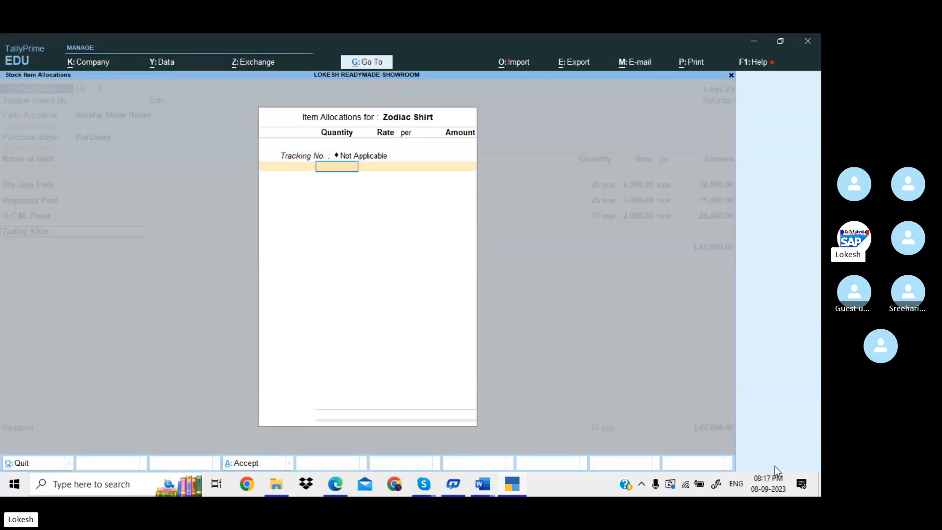
Step: Enter 100 nos at a rate of 2,000 for Zodiac Shirt, following the PDF, and accept the item allocation
key("alt+Tab")
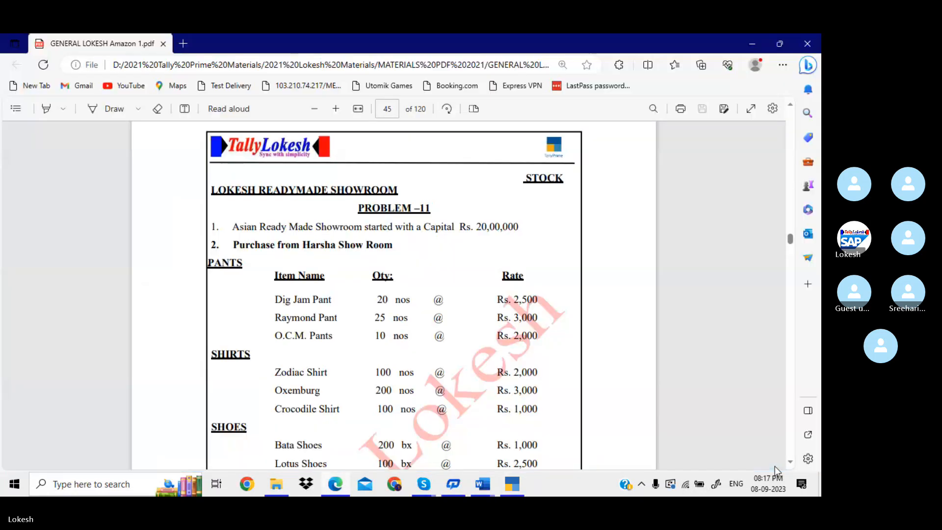
key("alt+Tab")
type("100")
key("Return")
type("2000")
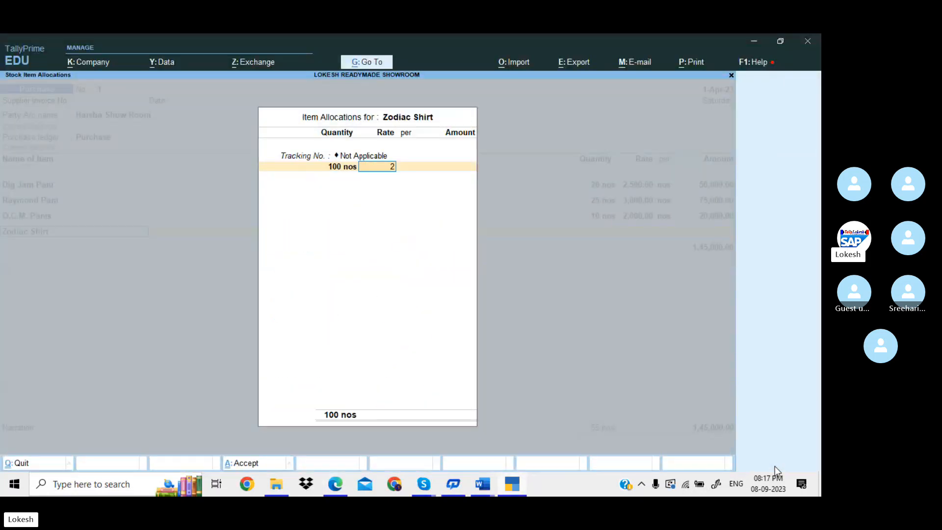
key("Return")
key("Return")
key("Return")
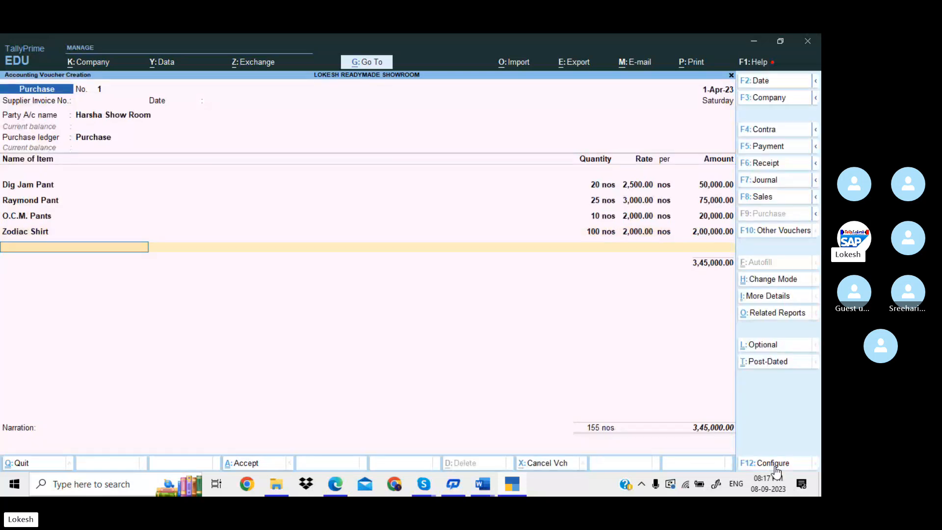
Step: Look up the next item in the PDF and add Oxemburg Shirts as the fifth purchase item with tracking number Not Applicable
key("alt+Tab")
scroll(775, 471, "down", 4)
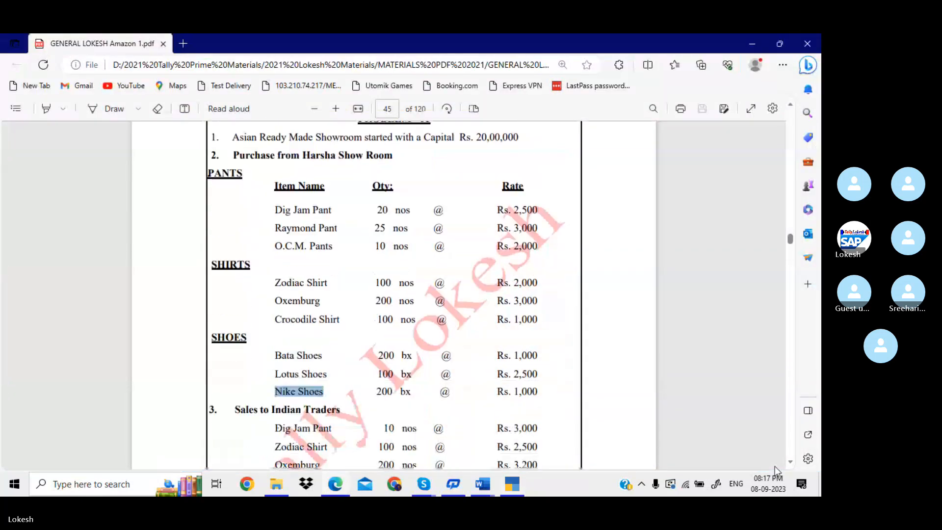
key("alt+Tab")
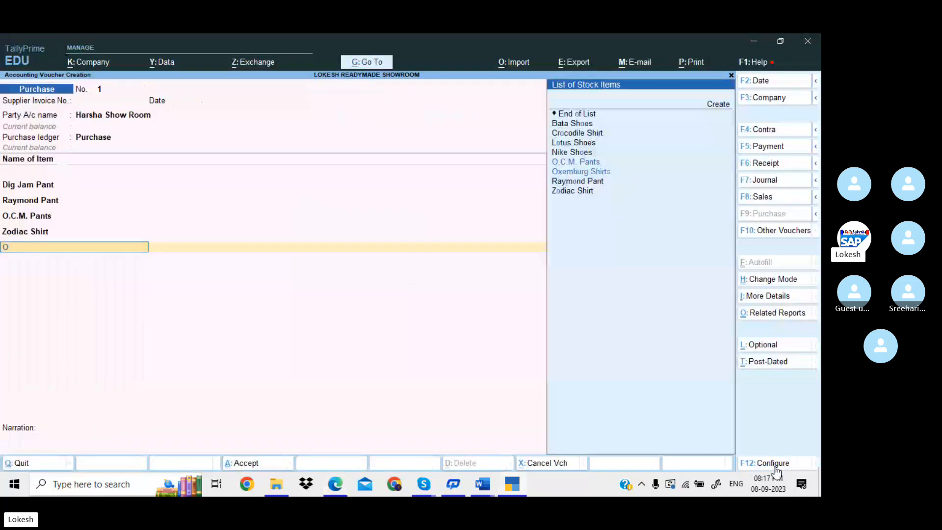
type("Ox")
key("Return")
key("Return")
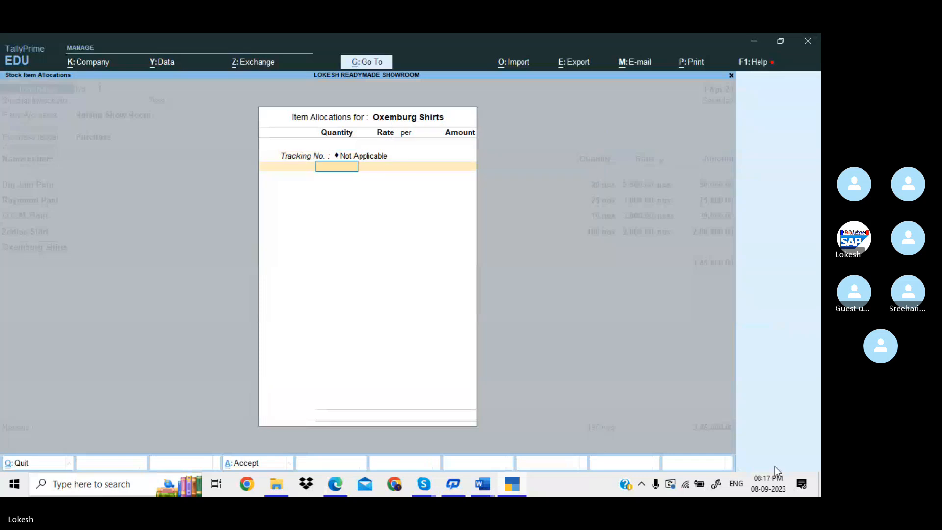
Step: Enter 200 nos at a rate of 3,000 for Oxemburg Shirts, following the PDF, and accept the item allocation
key("alt+Tab")
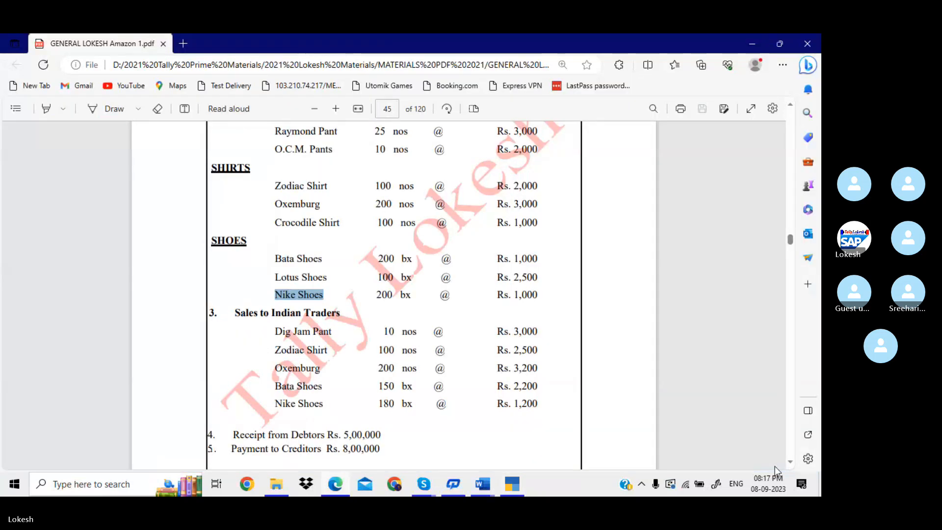
key("alt+Tab")
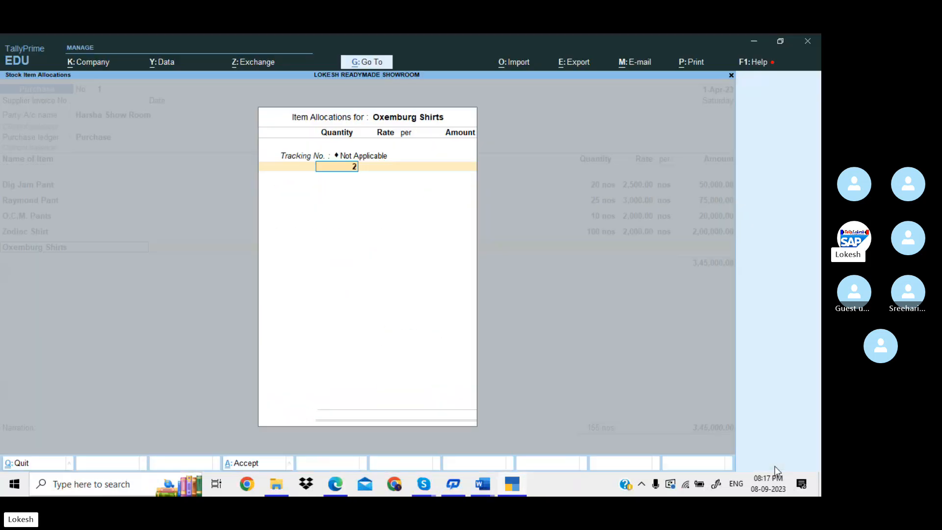
type("200")
key("Return")
type("3,000")
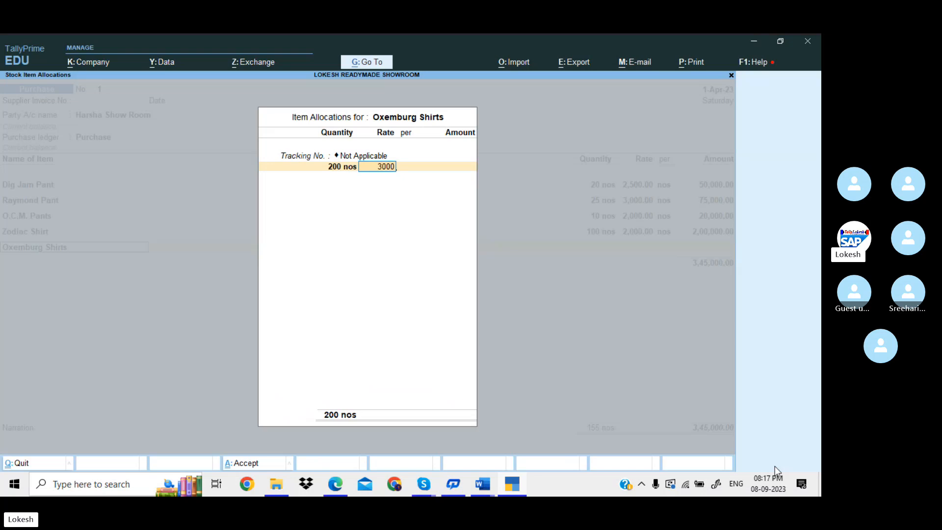
key("Return")
key("Return")
key("Return")
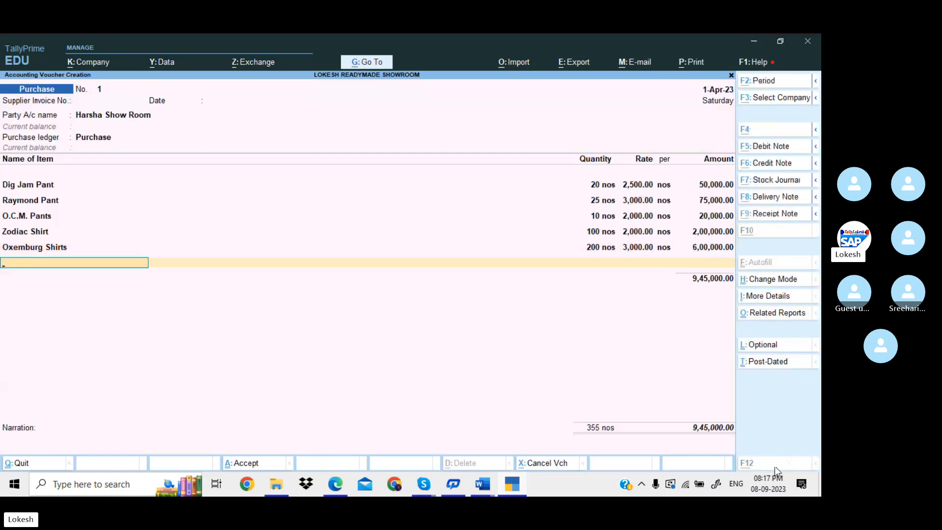
Step: Add Crocodile Shirt as the sixth purchase item, following the PDF, with tracking number Not Applicable
key("alt+Tab")
key("alt+Tab")
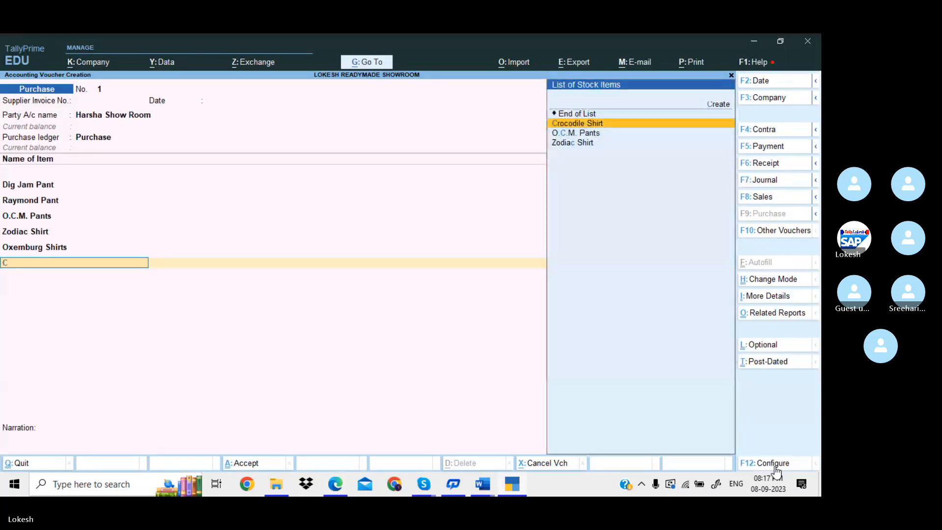
key("Return")
Step: Enter 100 nos at a rate of 1,000 for Crocodile Shirt, following the PDF, and return to a blank item line
key("alt+Tab")
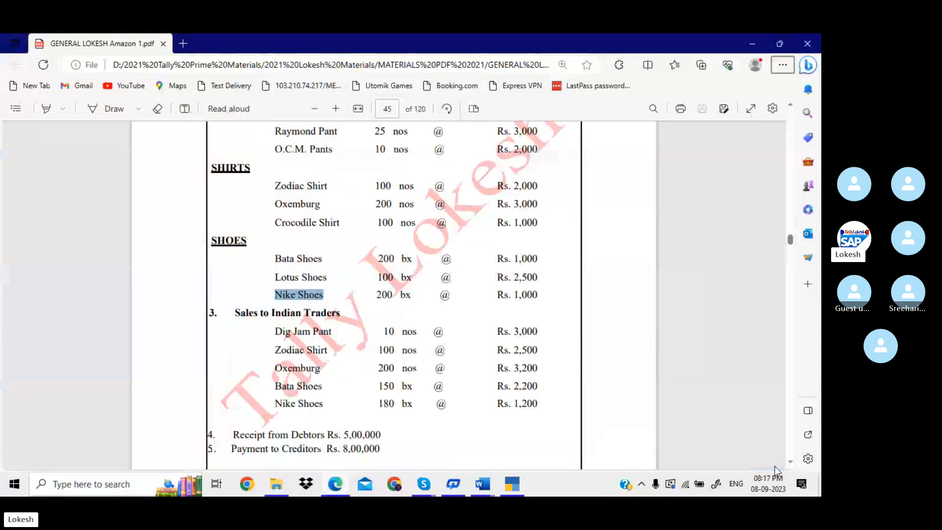
key("alt+Tab")
type("100")
key("Return")
type("1000")
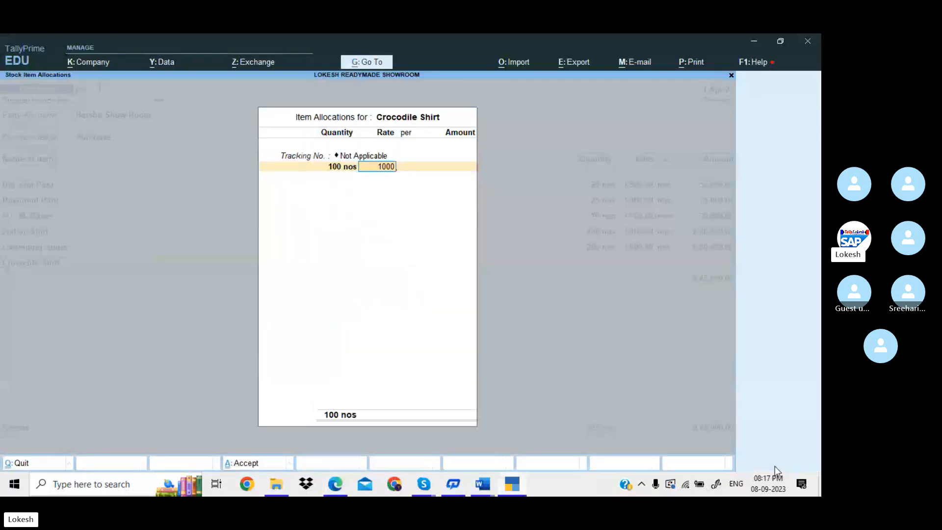
key("Return")
key("Return")
key("Return")
key("Return")
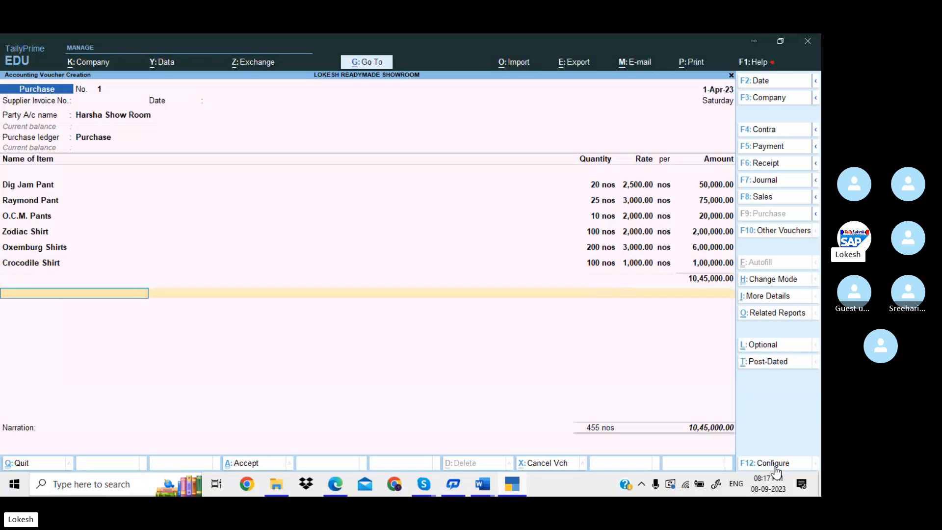
key("BackSpace")
key("Return")
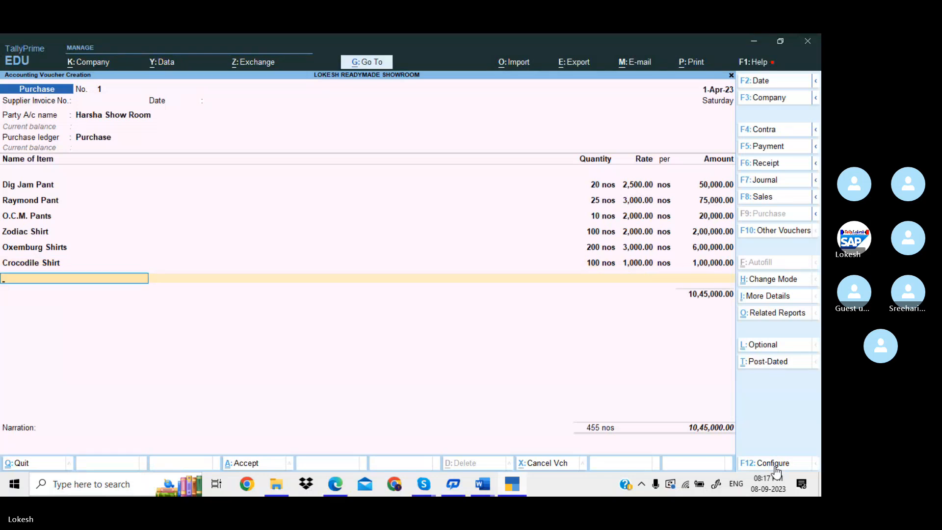
Step: Add Bata Shoes as the seventh purchase item, following the PDF, with tracking number Not Applicable
key("alt+Tab")
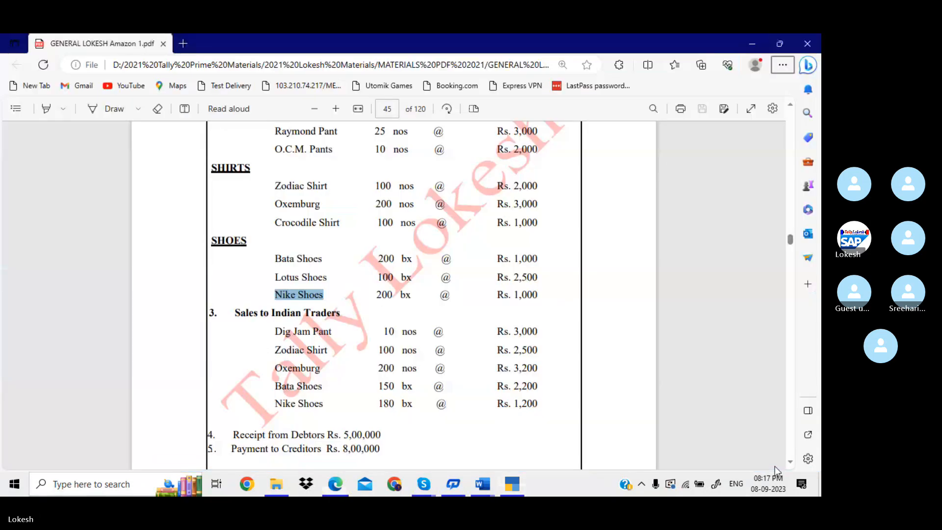
key("alt+Tab")
type("Ba")
key("Return")
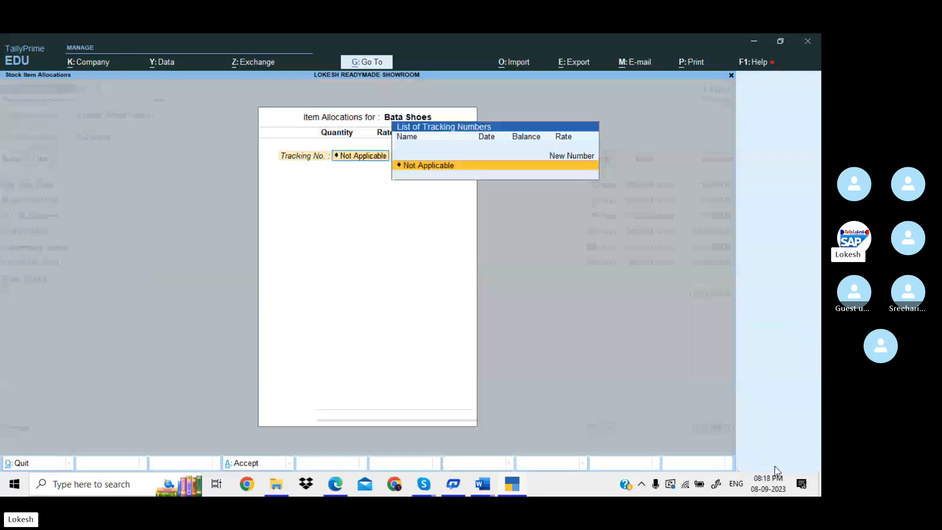
key("Return")
Step: Enter 200 bx at a rate of 1,000 for Bata Shoes, following the PDF, and accept the item allocation
key("alt+Tab")
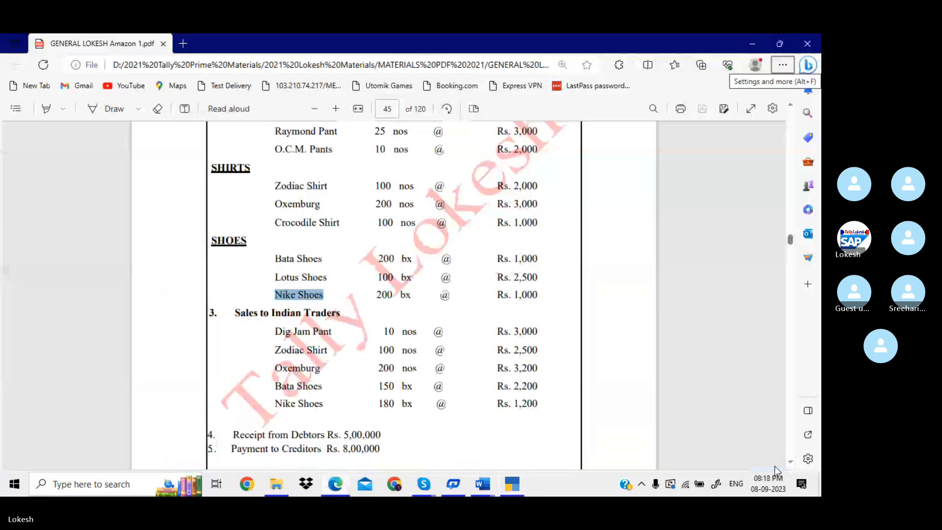
key("alt+Tab")
type("200")
key("Return")
type("1")
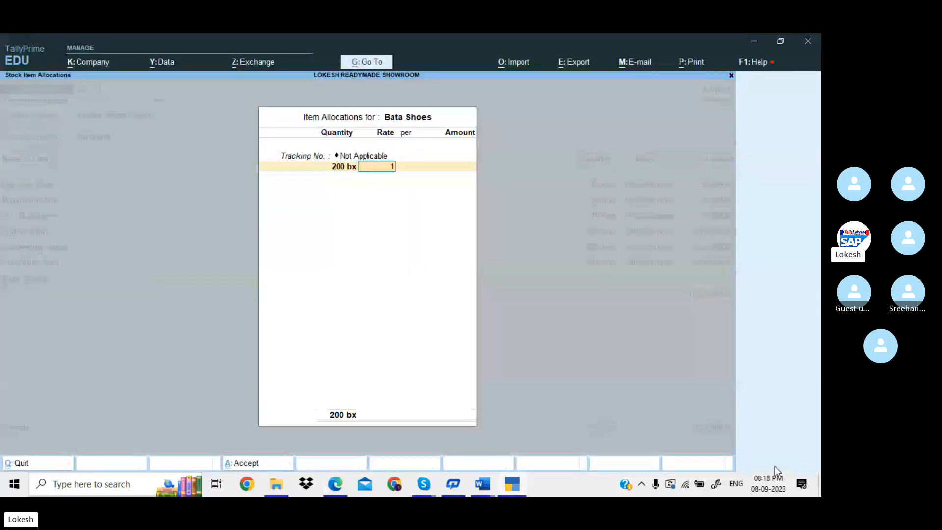
type(",000")
key("Return")
key("Return")
key("Return")
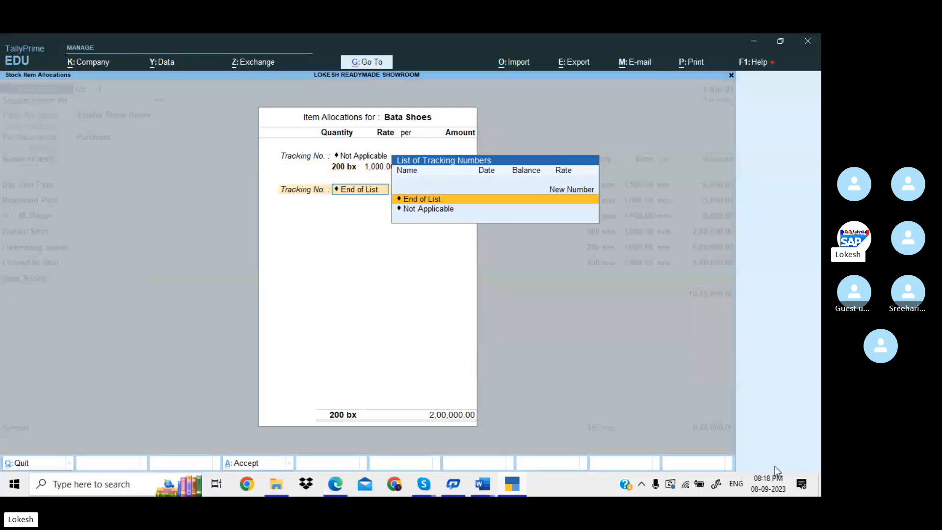
key("Return")
Step: Add Lotus Shoes as the eighth purchase item, following the PDF, with tracking number Not Applicable
key("alt+Tab")
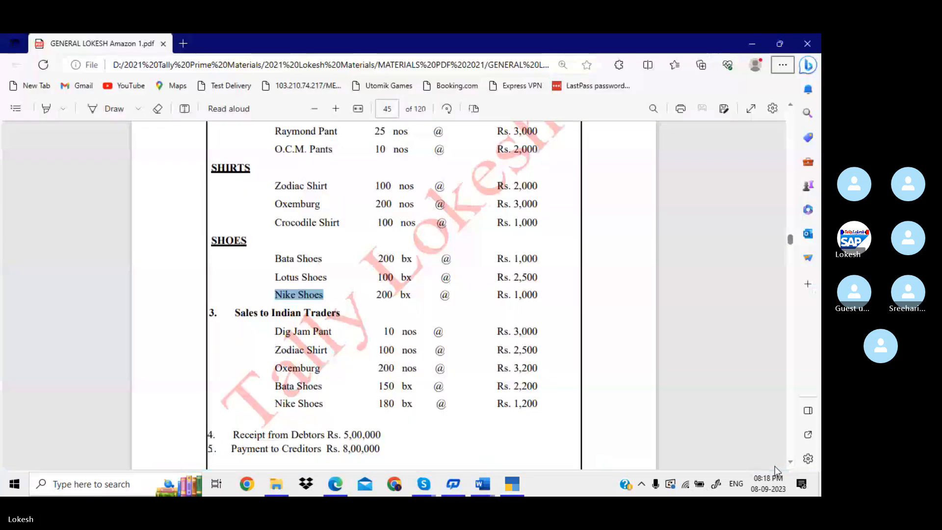
key("alt+Tab")
key("Return")
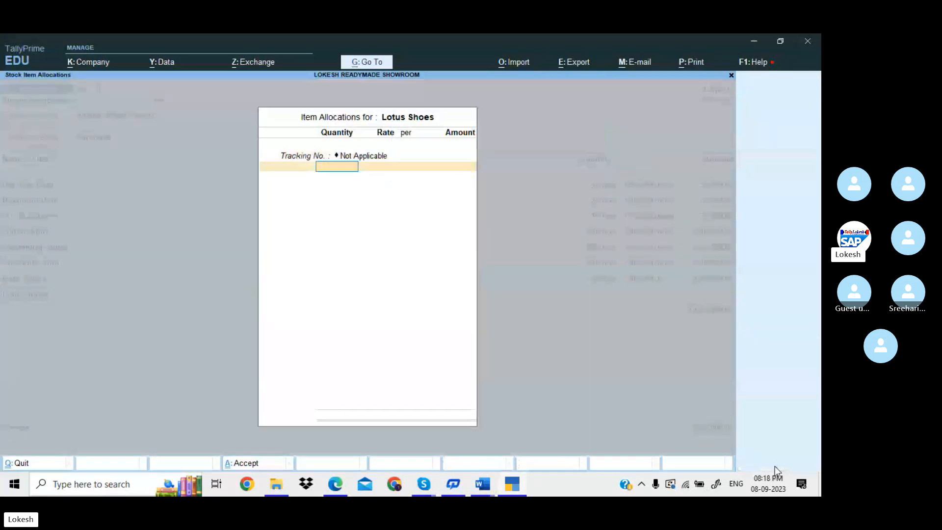
Step: Enter 100 bx at a rate of 2,500 for Lotus Shoes, following the PDF, and accept the item allocation
key("alt+Tab")
key("alt+Tab")
type("10")
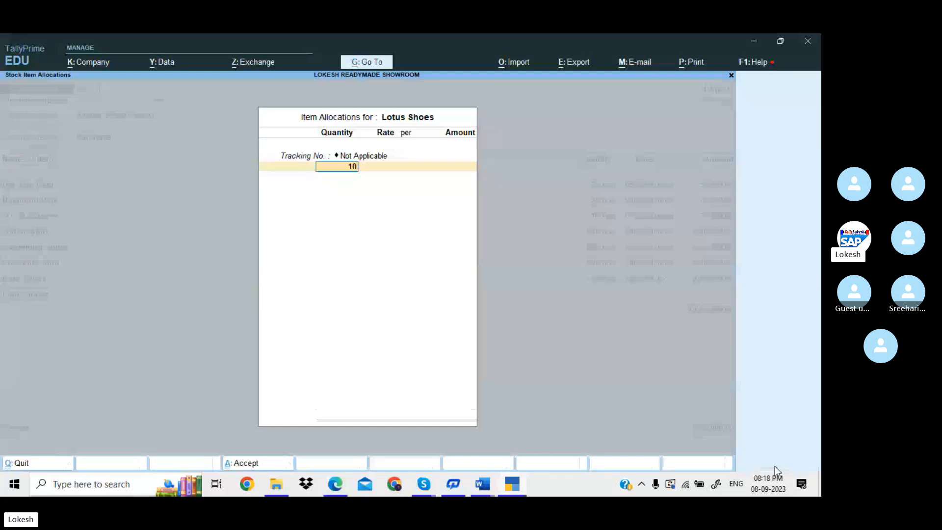
type("0")
key("Return")
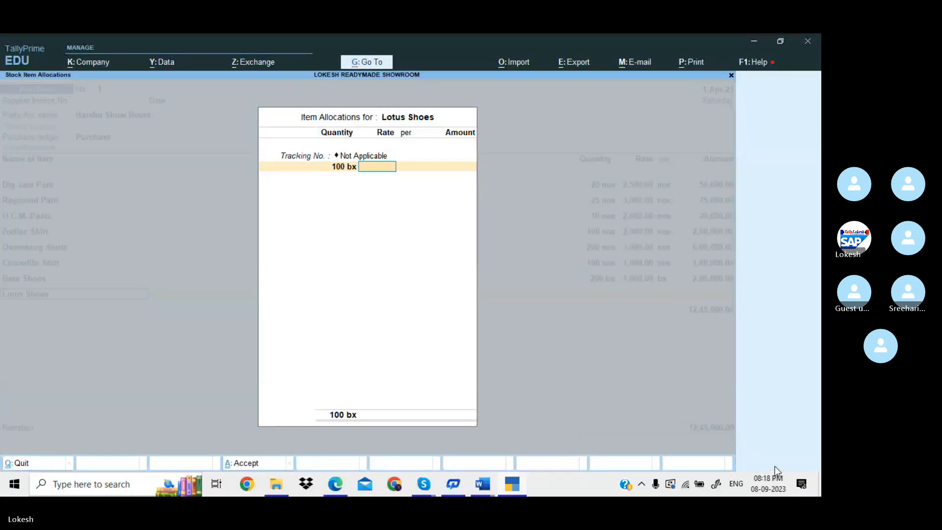
type("2500")
key("Return")
key("Return")
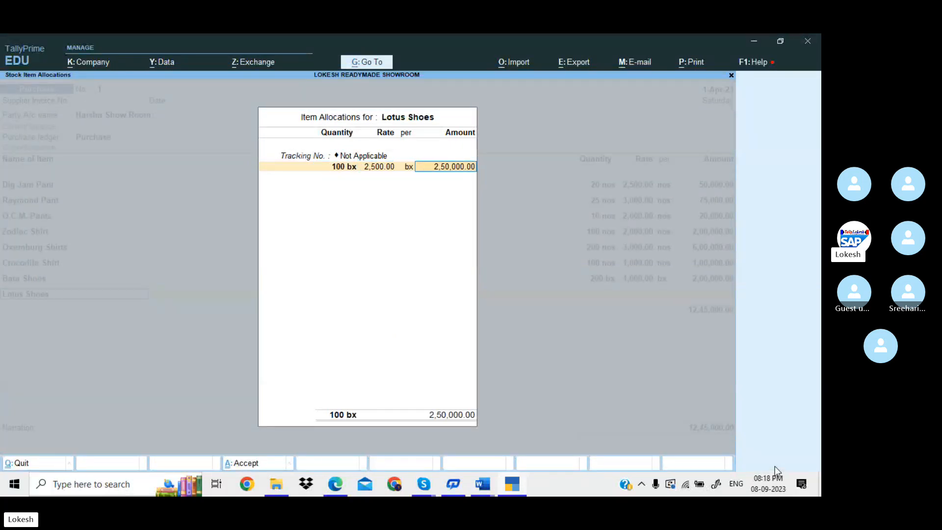
key("Return")
key("Return")
key("Return")
Step: Add Nike Shoes as the ninth purchase item, following the PDF, with tracking number Not Applicable
key("alt+Tab")
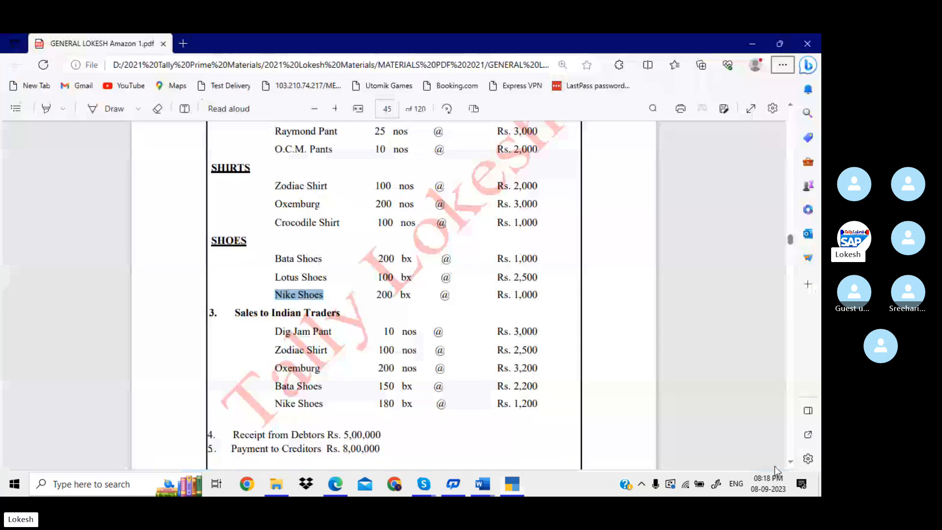
key("alt+Tab")
type("n")
key("Return")
key("Return")
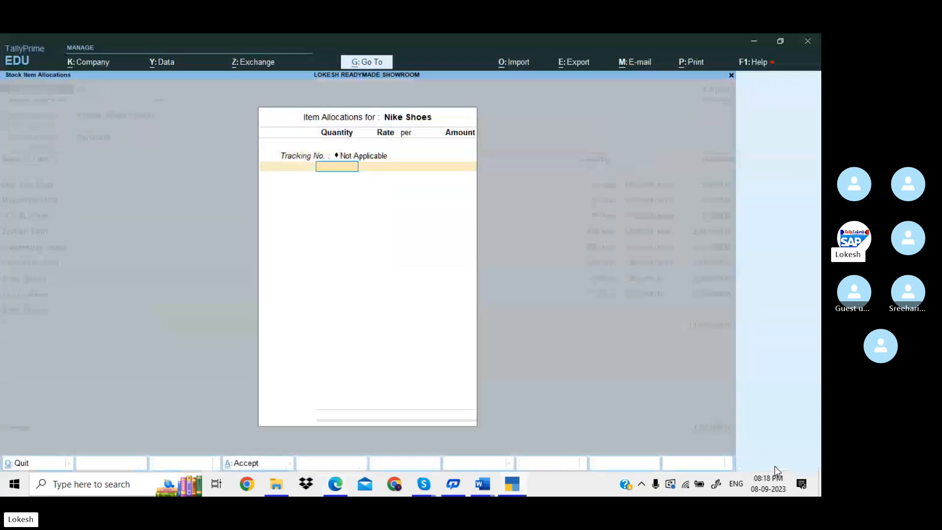
Step: Enter 200 bx at a rate of 1,000 for Nike Shoes, following the PDF, and end the purchase item list
key("alt+Tab")
key("alt+Tab")
type("200")
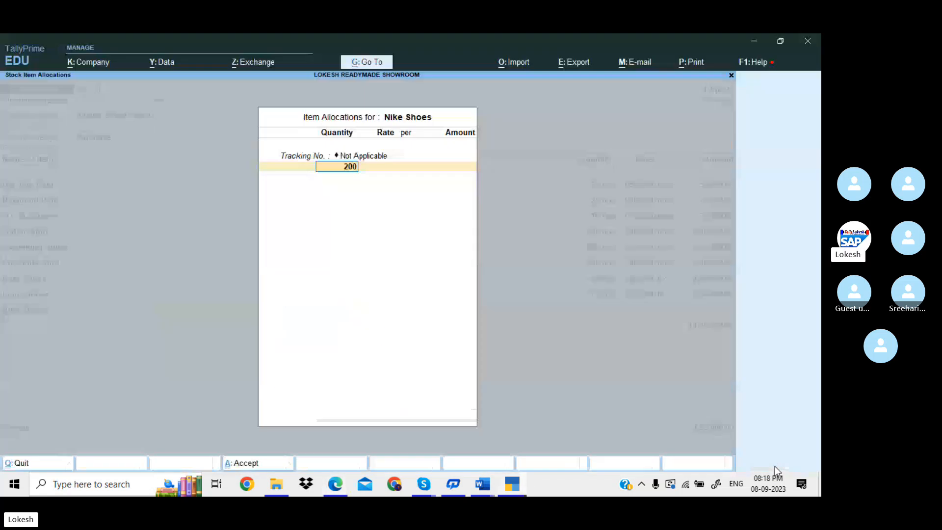
key("Return")
type("1000")
key("Return")
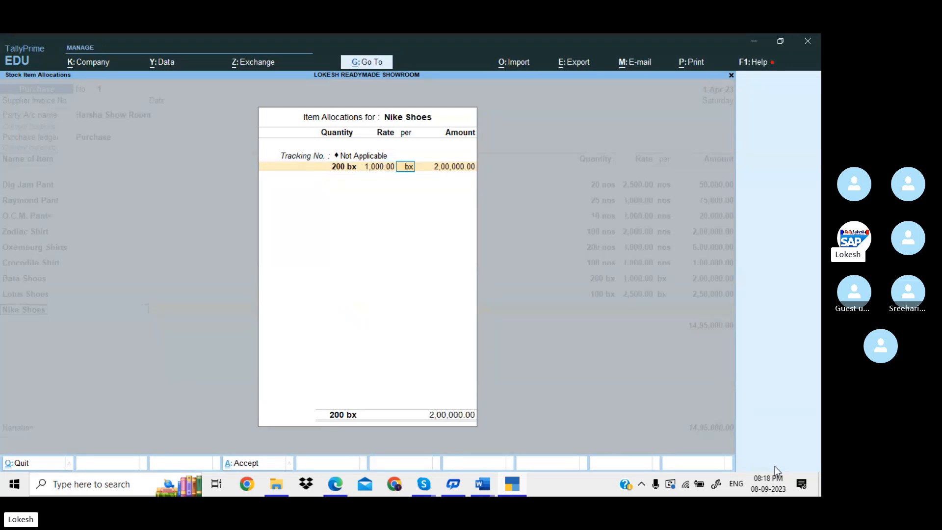
key("Return")
key("Return")
key("Return")
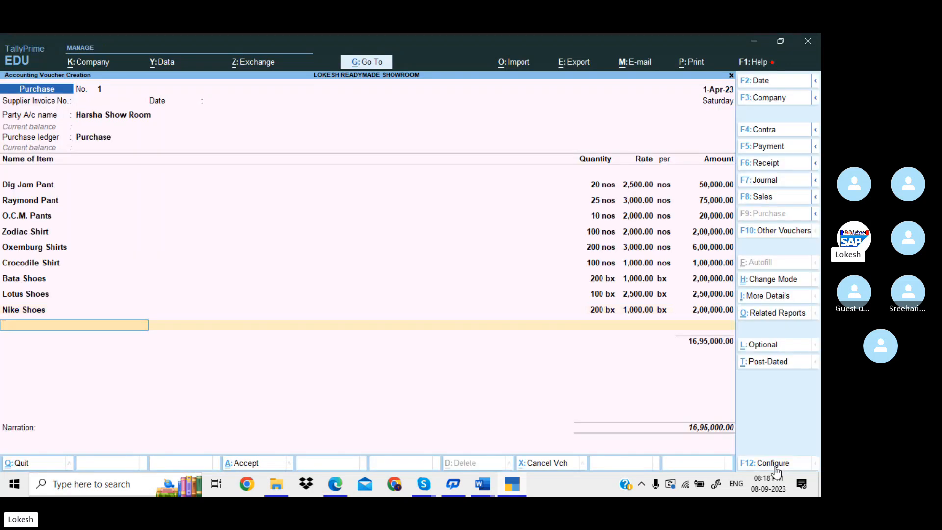
key("Return")
key("Return")
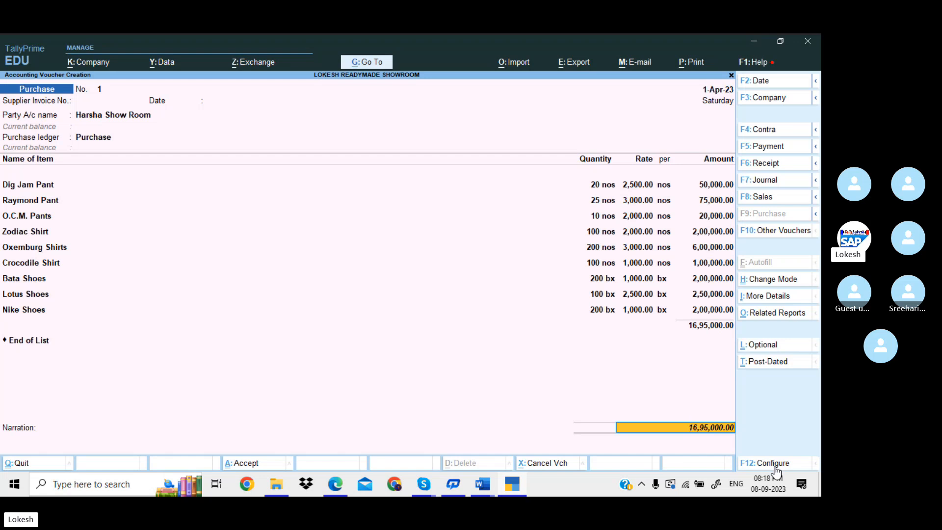
Step: Leave the narration blank and accept the Harsha Show Room purchase voucher
key("Return")
key("Return")
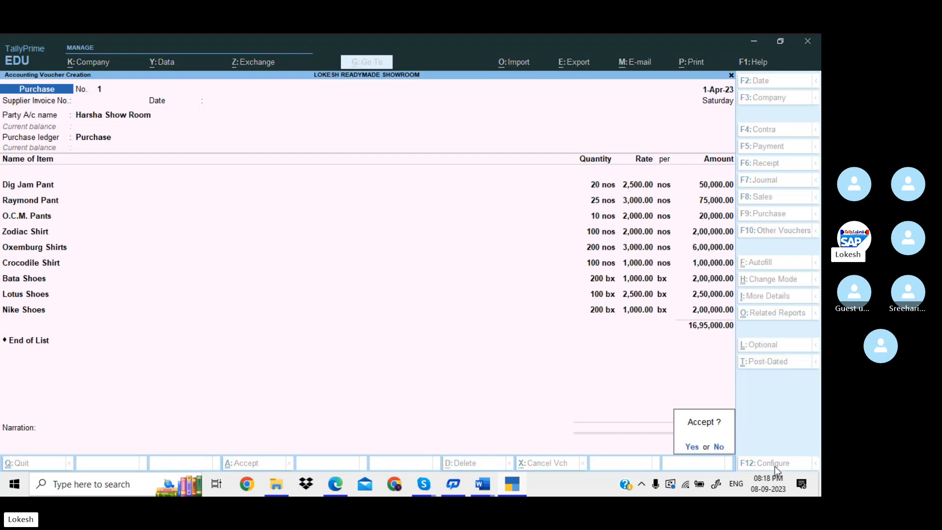
key("Return")
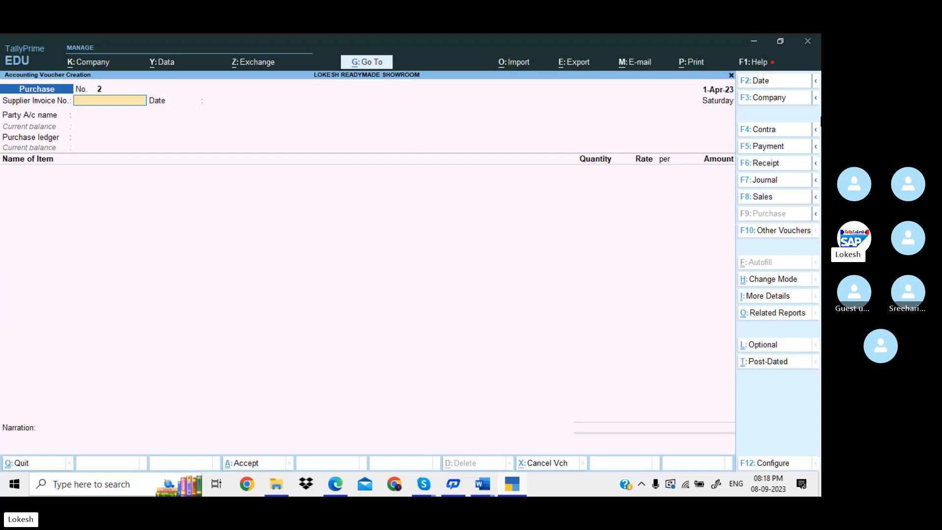
Step: Start a sales voucher with Indian Traders as the party account
left_click(770, 197)
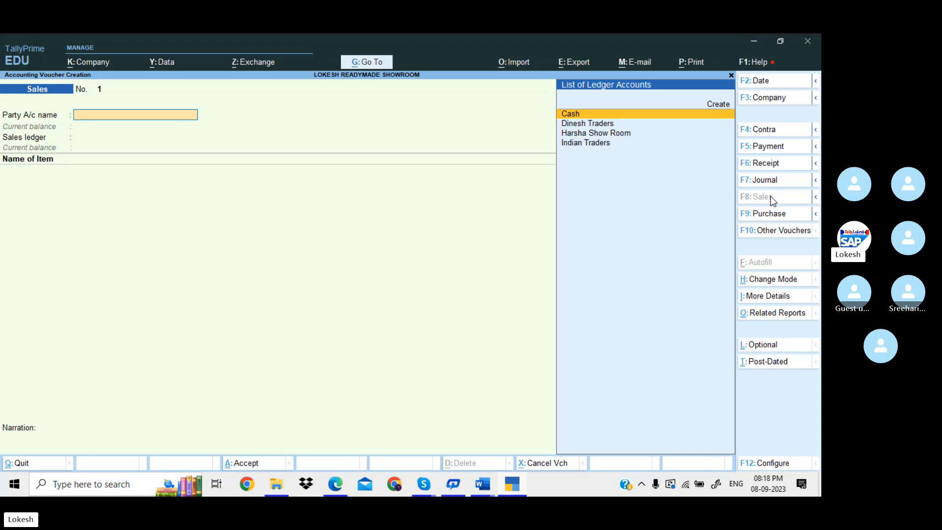
key("Down")
key("Down")
key("Down")
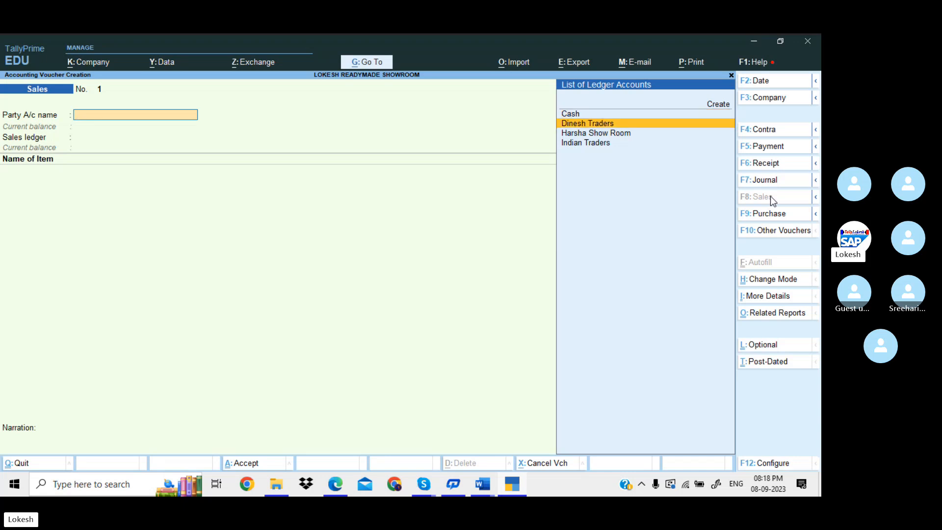
key("Return")
Step: Leave the dispatch details blank, accept the party details and choose Sales as the sales ledger
key("Return")
key("Return")
key("Return")
key("Return")
key("Return")
key("Return")
key("Return")
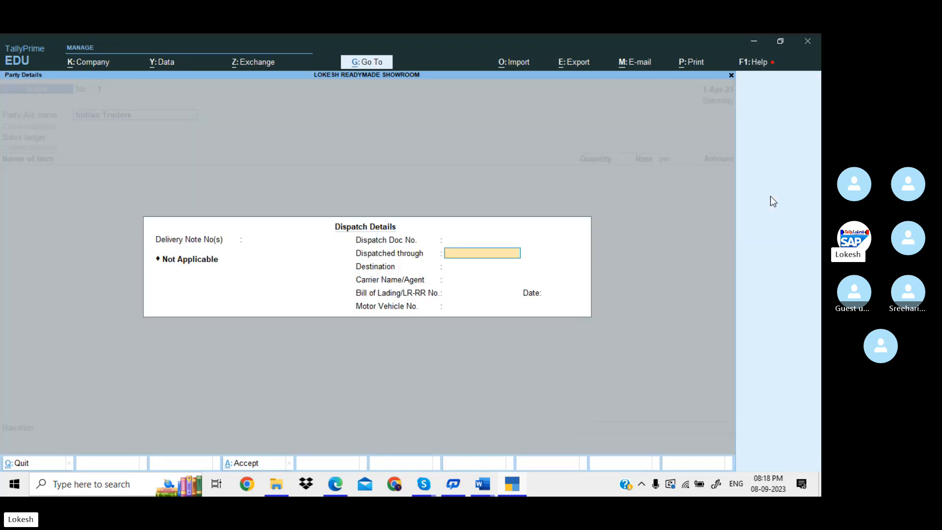
key("Return")
key("Return")
key("Return")
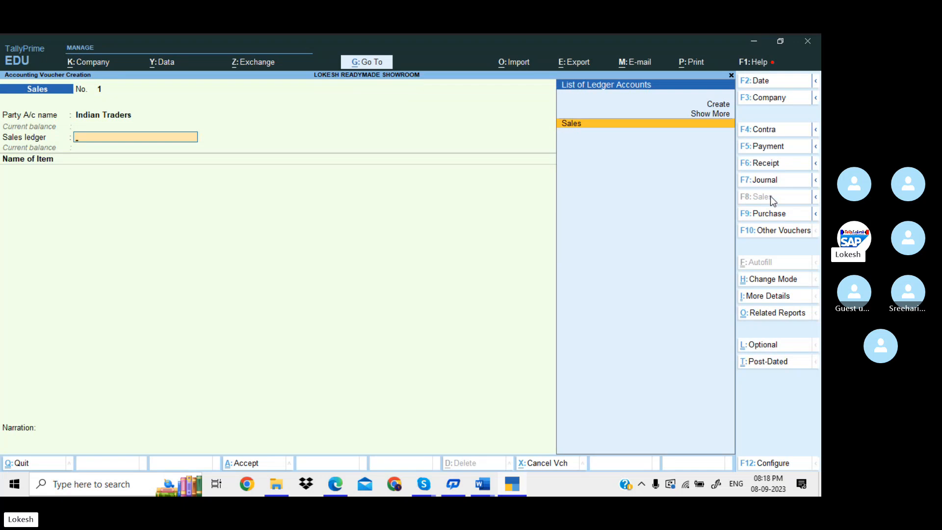
key("Return")
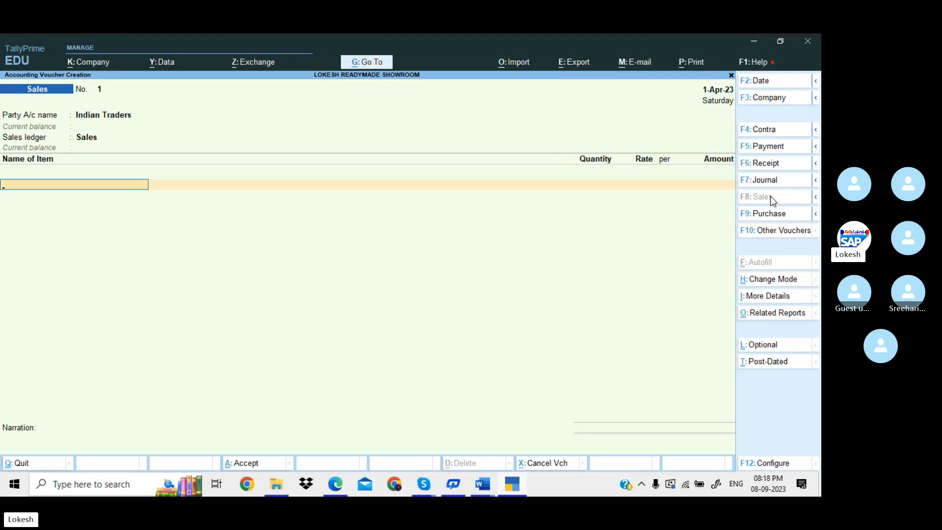
Step: Browse the stock item list, then switch to the PDF and examine the items, quantities and rates under Sales to Indian Traders
key("Down")
key("Down")
key("Down")
key("Down")
key("Down")
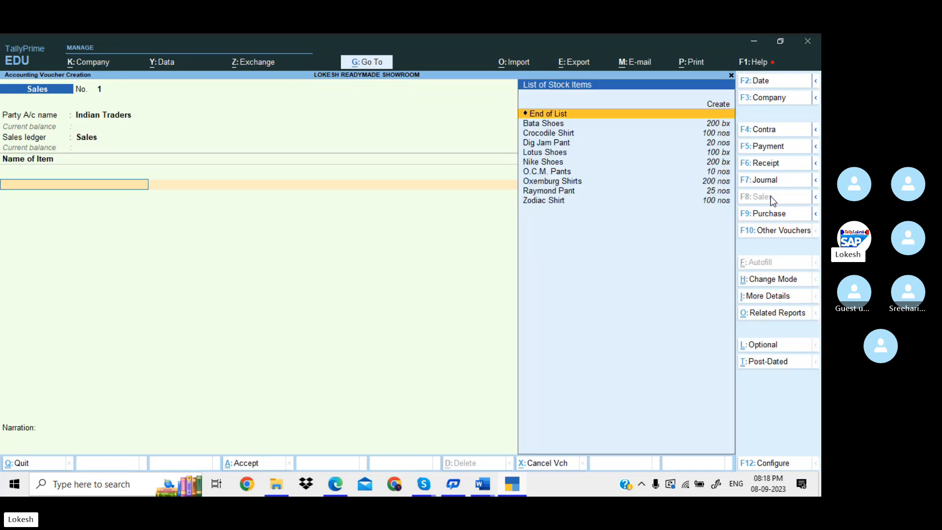
key("Down")
key("Down")
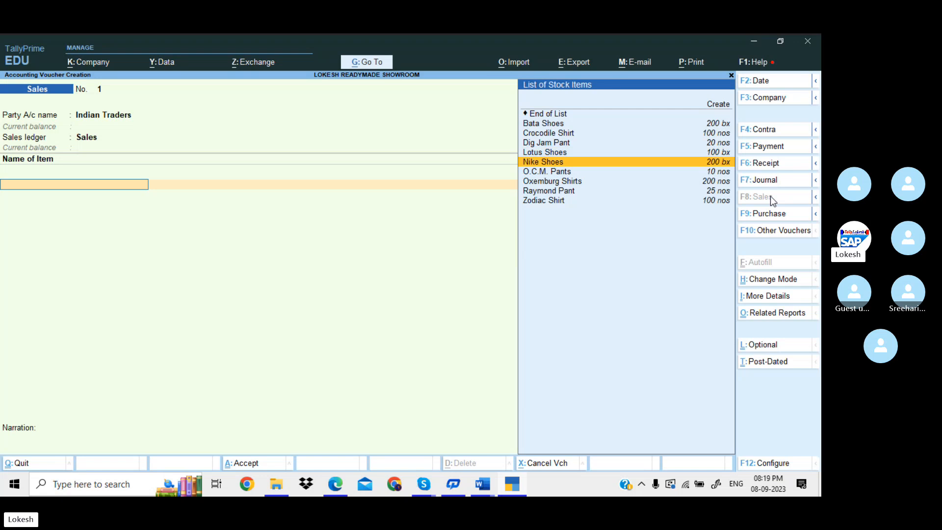
key("alt+Tab")
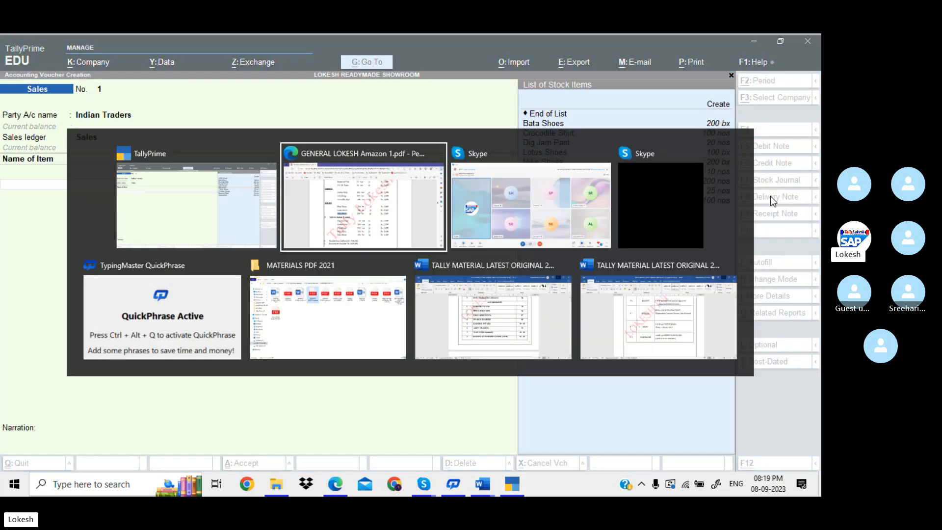
key("alt+f")
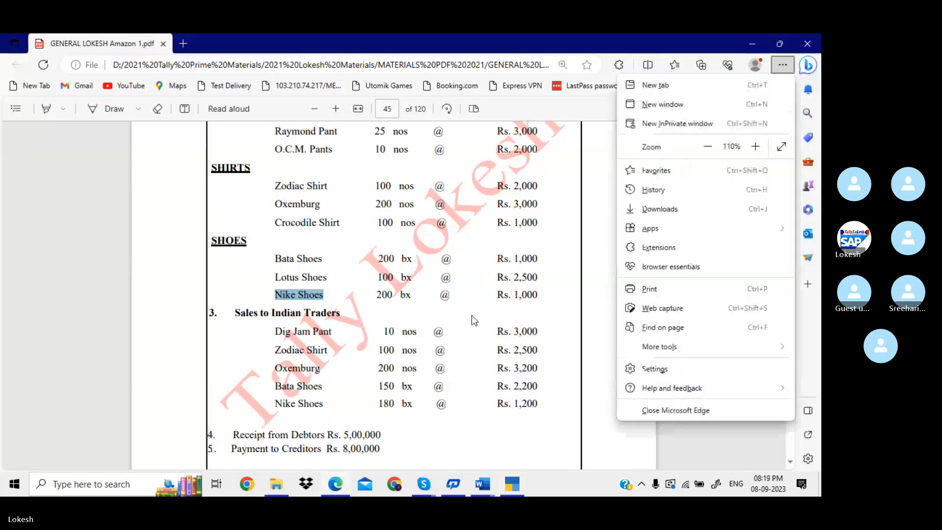
left_click(472, 315)
scroll(472, 315, "down", 2)
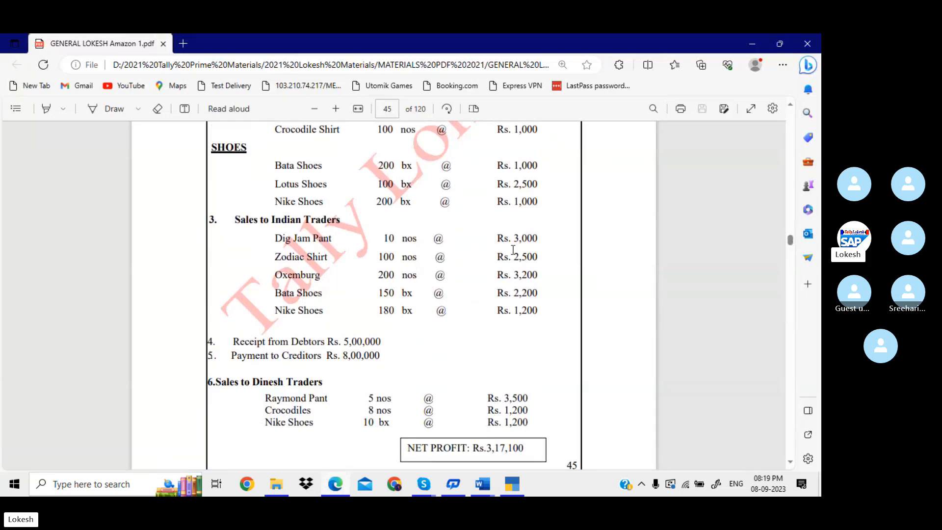
Step: Back in TallyPrime, add Dig Jam Pant as the first sales item, tracking number Not Applicable, with 10 nos at a rate of 3,000
key("alt+Tab")
type("d")
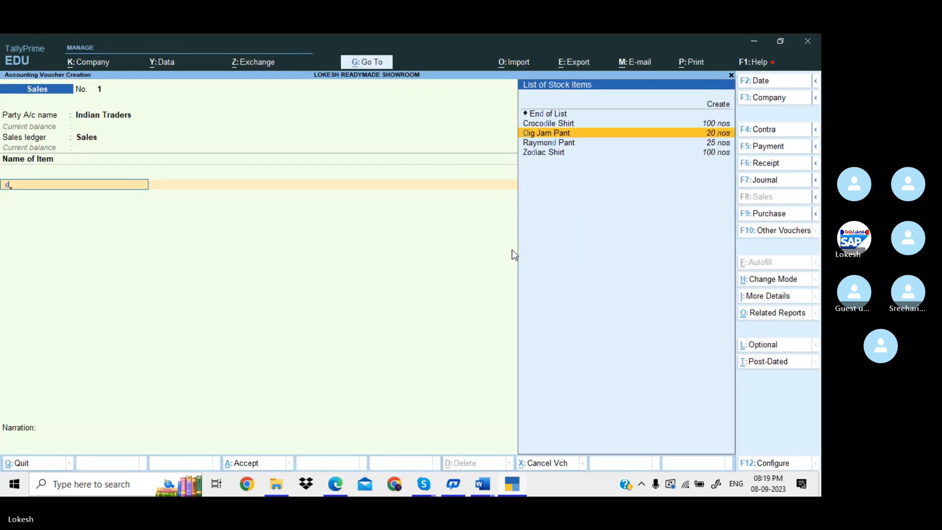
key("Return")
type("10")
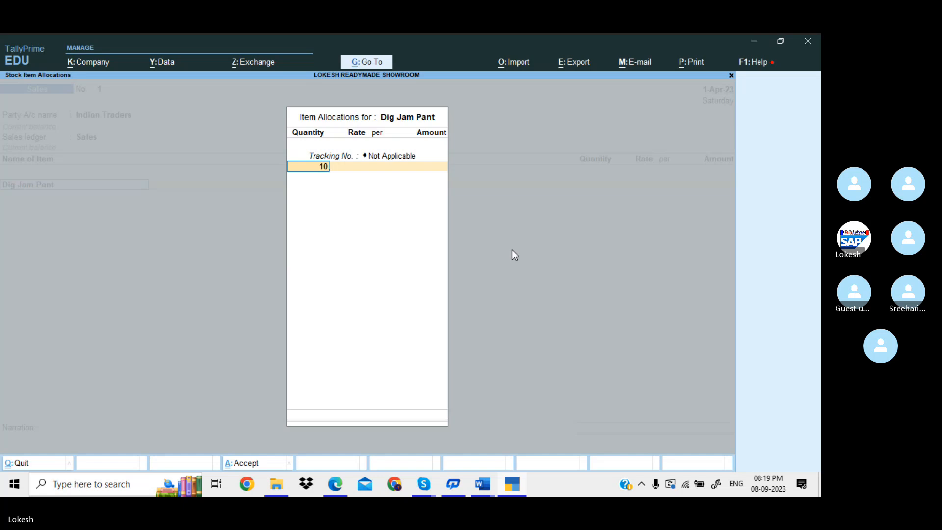
key("Return")
type("3,000")
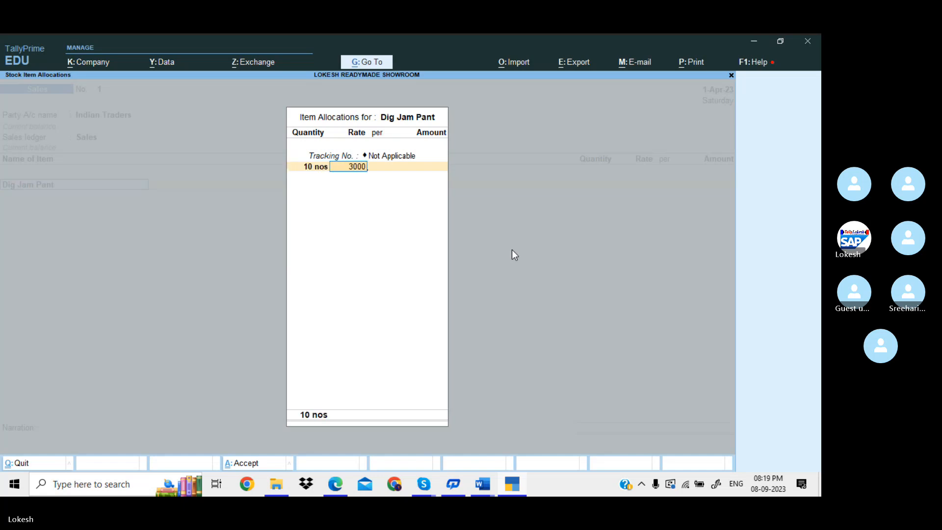
Step: Complete the Dig Jam Pant line of the sales voucher with 10 nos at a rate of 3,000
key("Return")
key("Return")
key("Return")
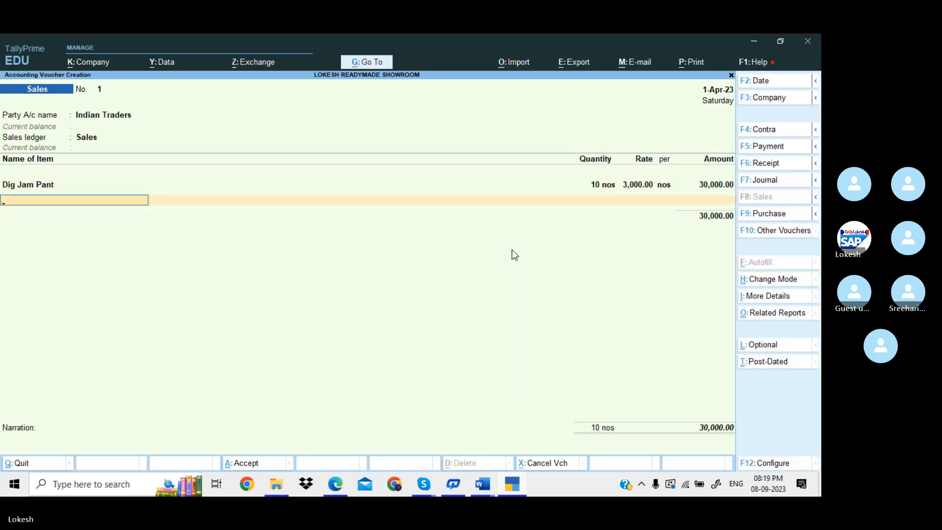
Step: Add Zodiac Shirt to the Indian Traders sales voucher with 100 nos at a rate of 2,500 and no tracking number
key("alt+Tab")
key("alt+Tab")
type("z")
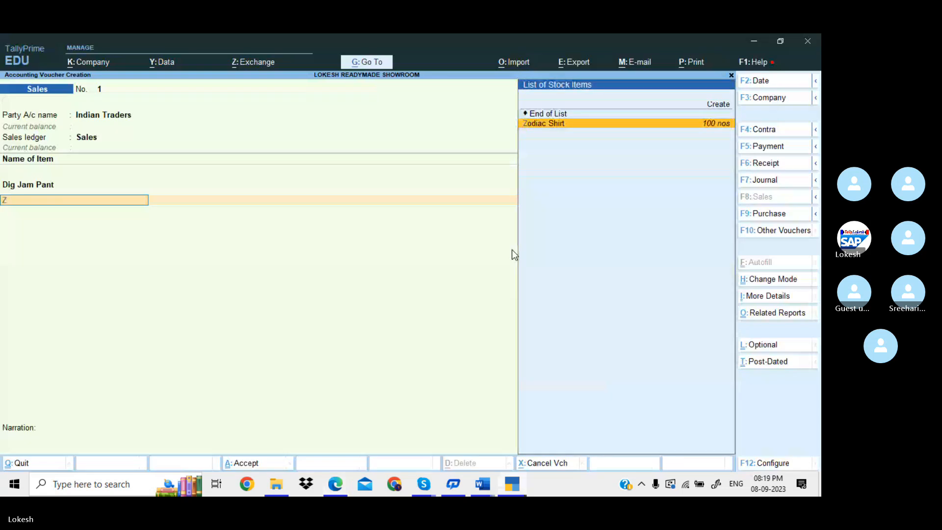
key("Return")
key("Return")
key("alt+Tab")
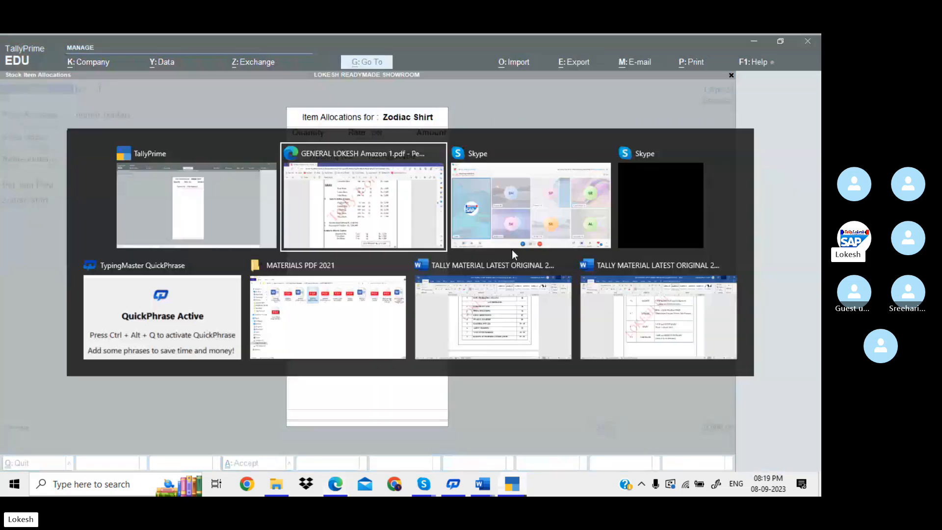
key("alt+Tab")
type("100")
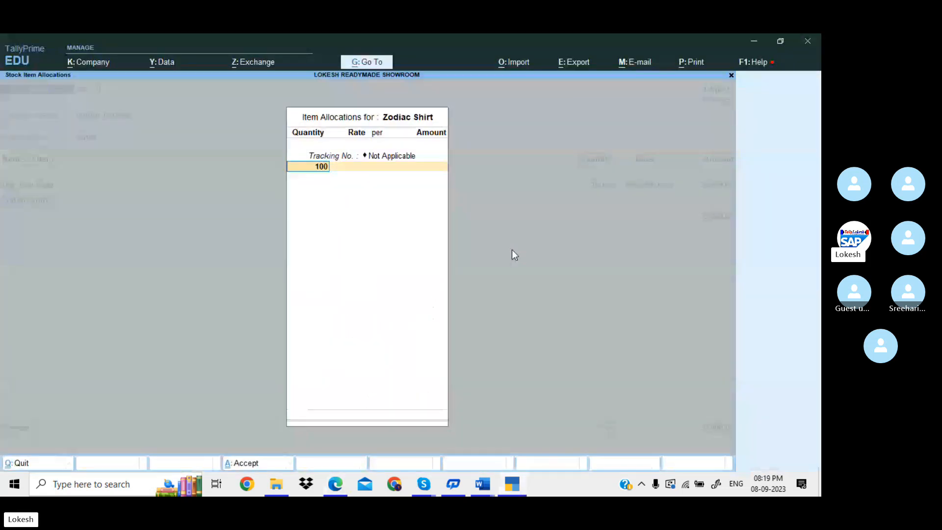
key("Return")
type("2500")
key("Return")
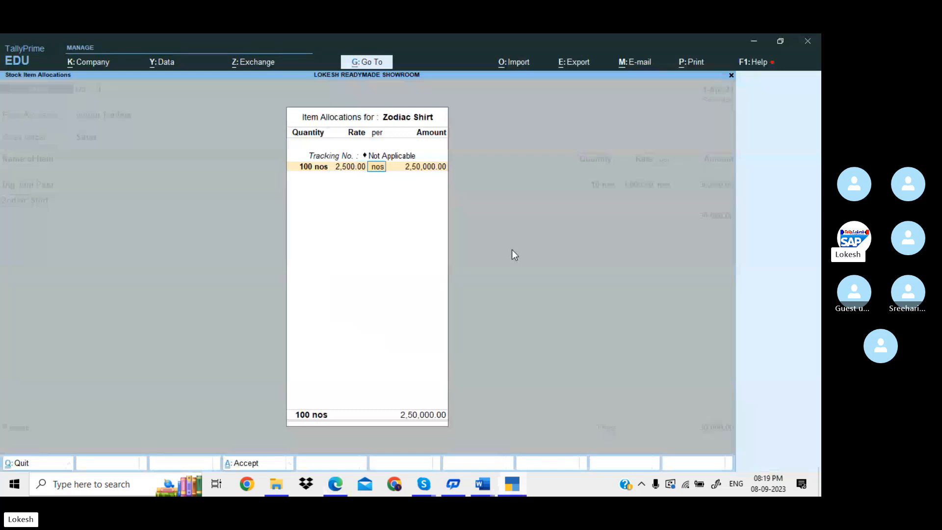
key("Return")
key("Return")
key("Return")
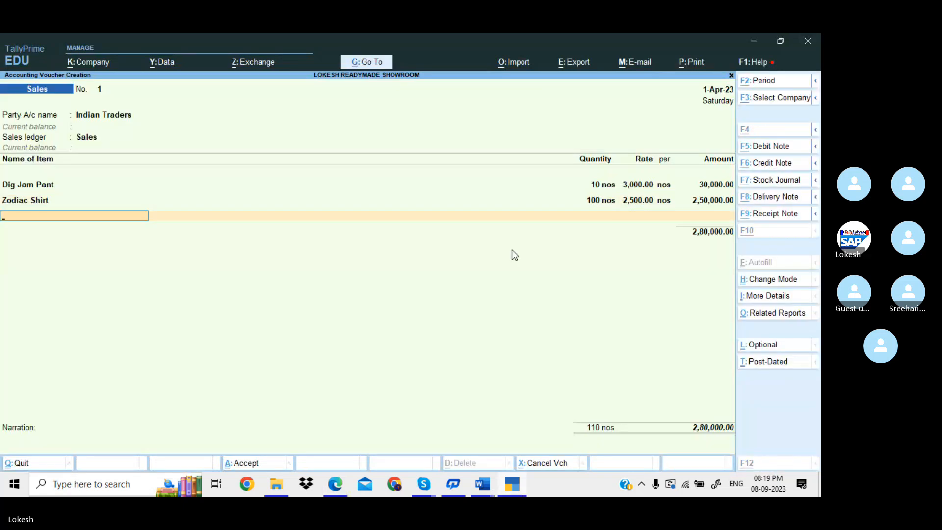
Step: Add Oxemburg Shirts to the sales voucher with 200 nos at a rate of 3,200 and no tracking number
key("alt+Tab")
key("alt+Tab")
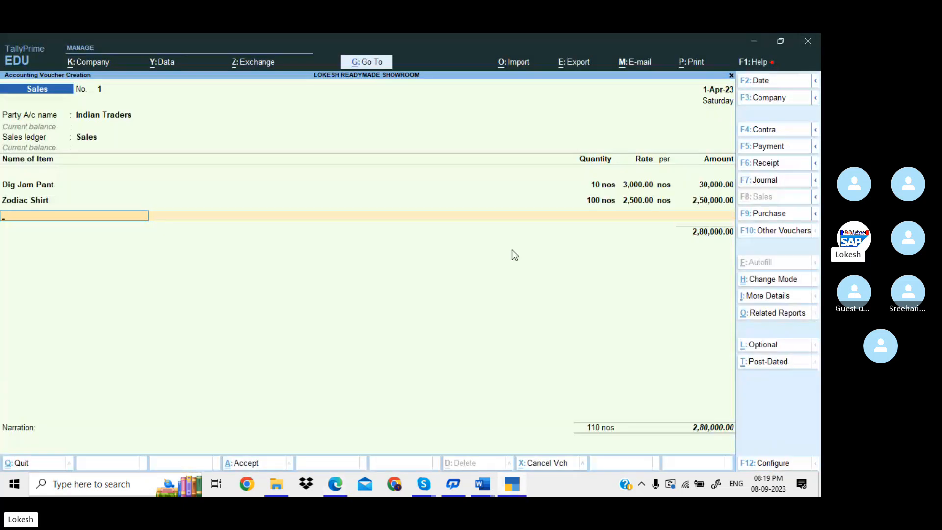
type("ox")
key("Return")
key("Return")
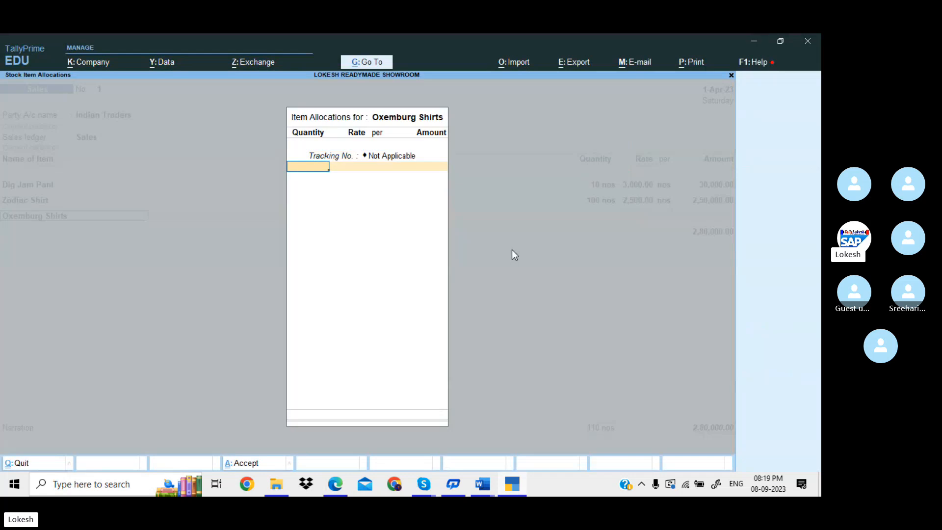
key("alt+Tab")
key("alt+Tab")
type("200")
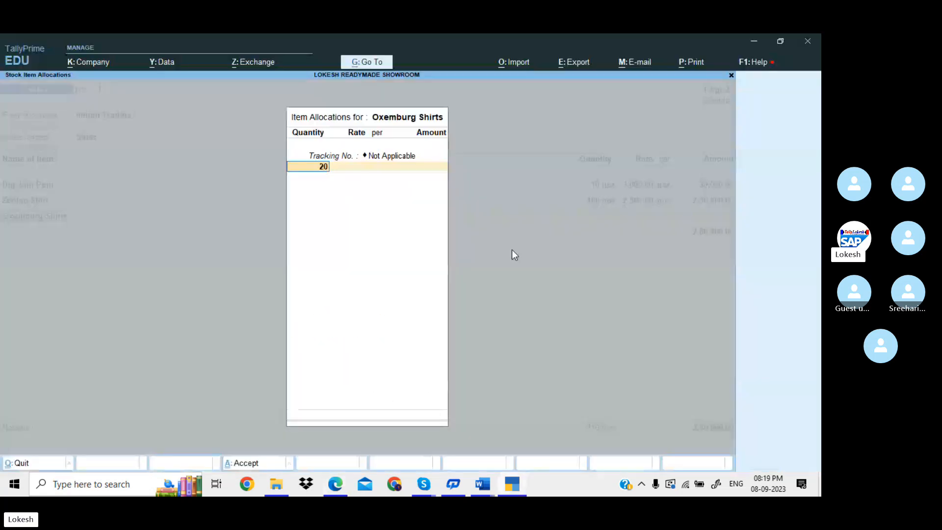
key("Return")
type("3200")
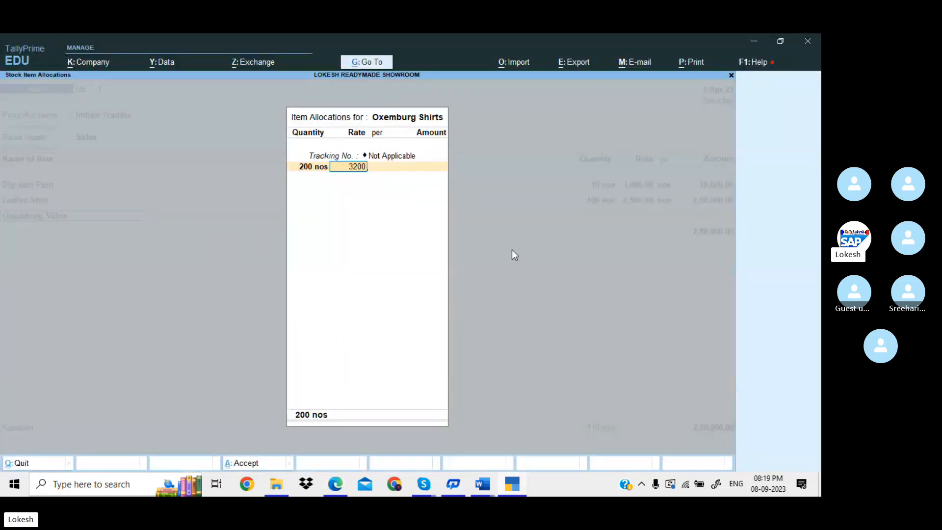
key("Return")
key("Return")
key("Return")
key("Return")
key("Return")
key("Return")
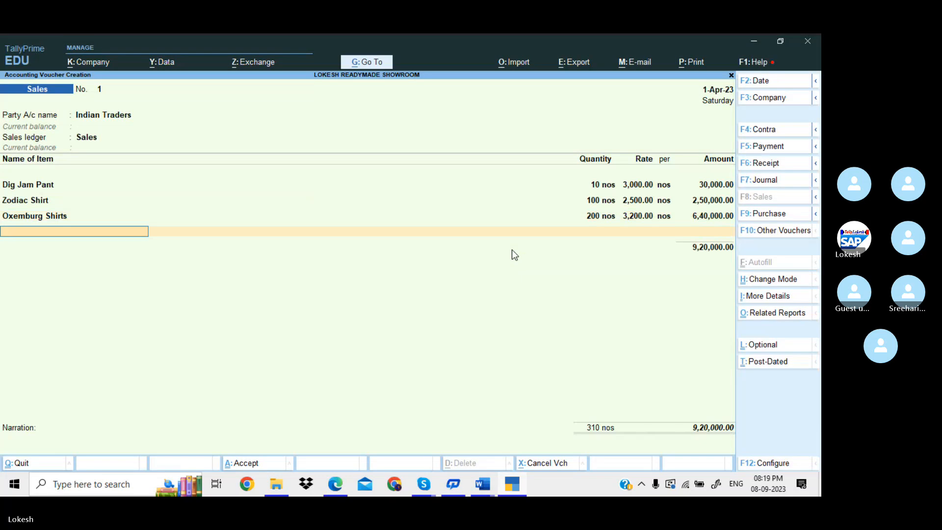
Step: Add Bata Shoes to the sales voucher with 150 bx at a rate of 2,200 and no tracking number
key("alt+Tab")
key("alt+Tab")
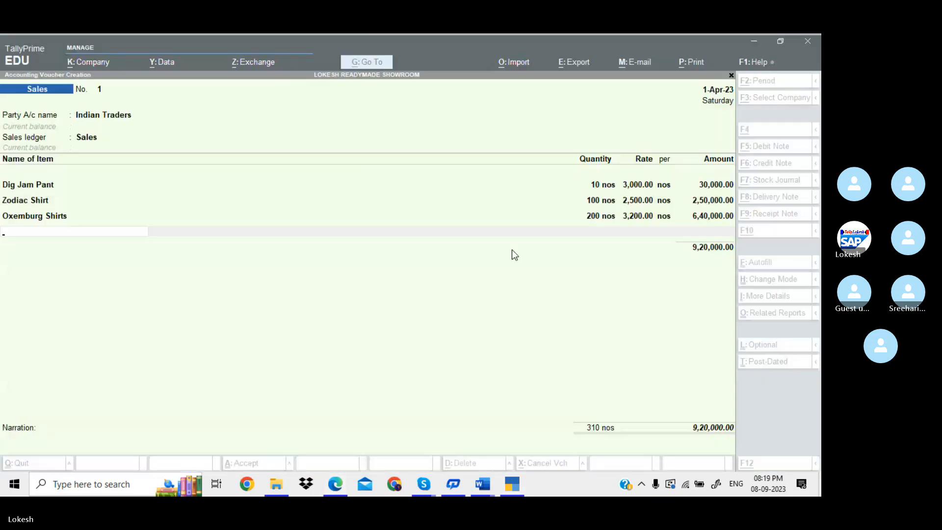
type("B")
key("Return")
key("alt+Tab")
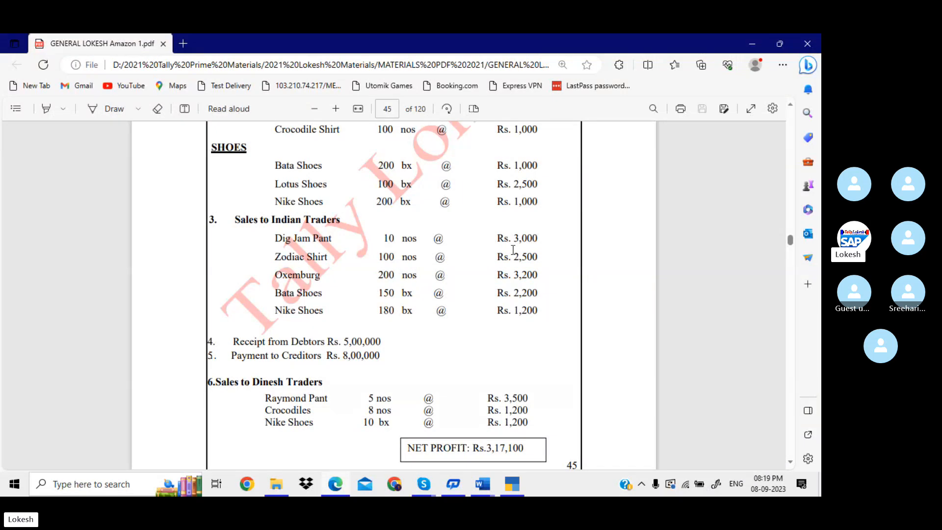
key("alt+Tab")
type("150")
key("Return")
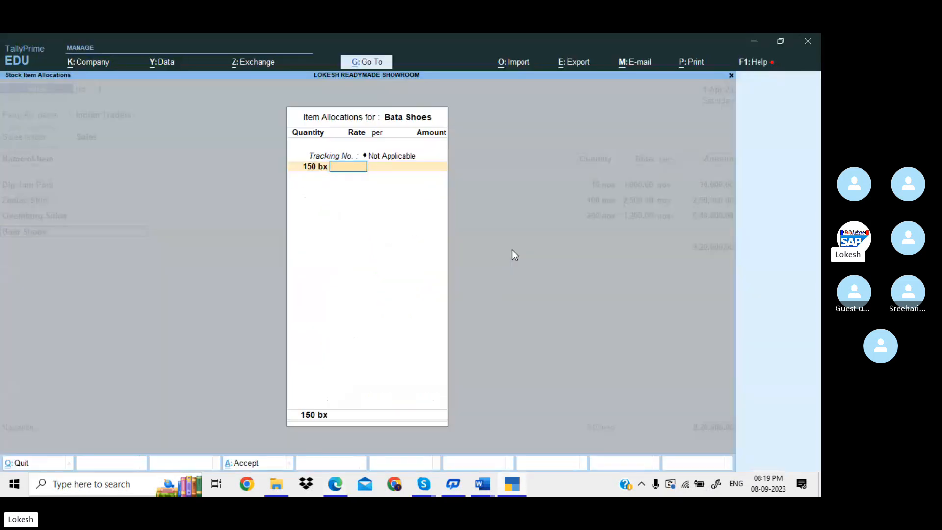
type("2200")
key("Return")
key("Return")
key("Return")
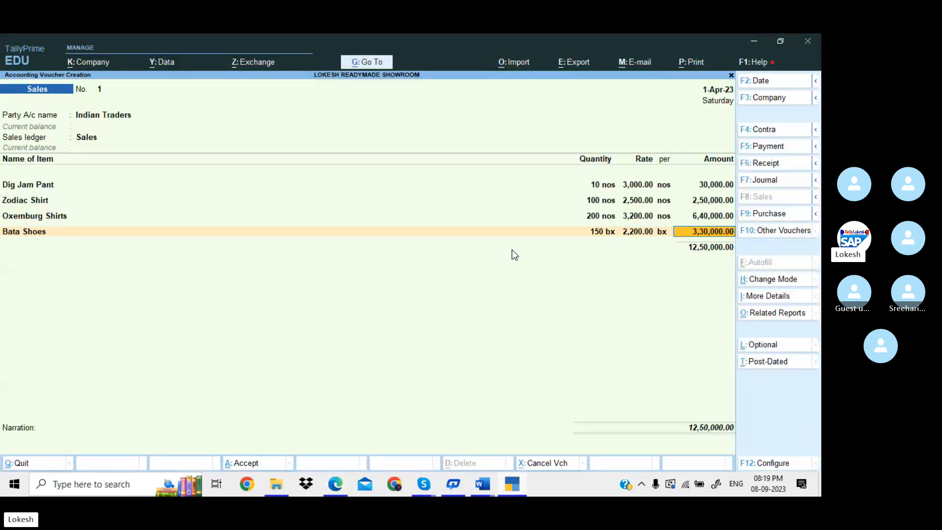
key("Return")
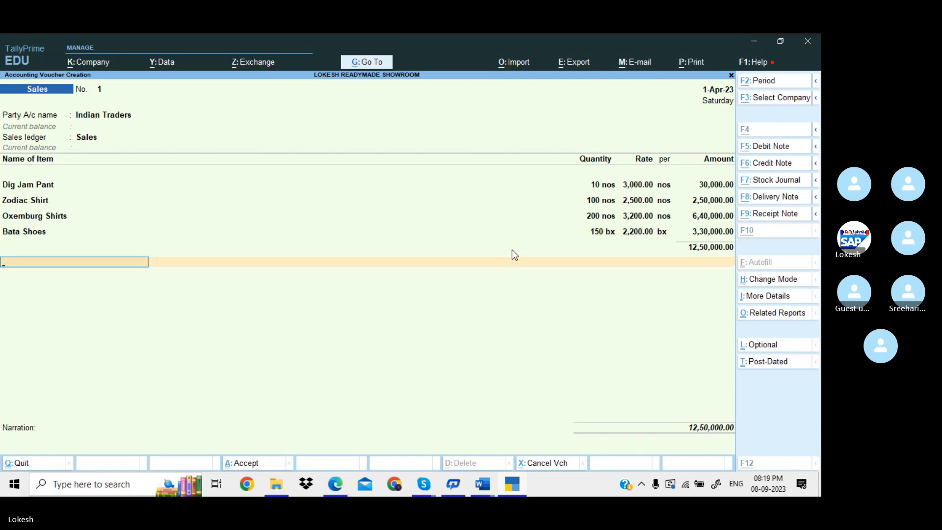
key("alt+Tab")
key("alt+Tab")
type("N")
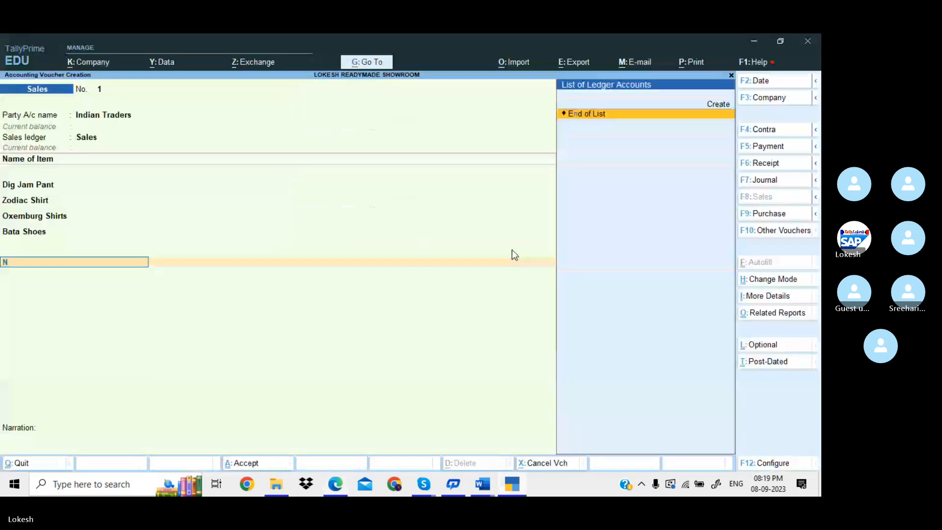
key("Return")
key("BackSpace")
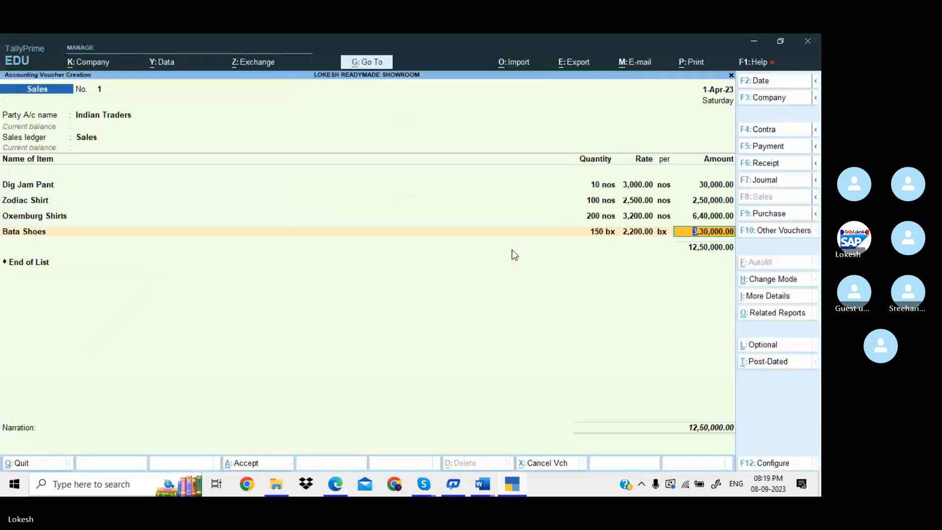
Step: Add Nike Shoes on a new item line below Bata Shoes with 180 bx at a rate of 1,200 and no tracking number
key("Return")
type("N")
key("Return")
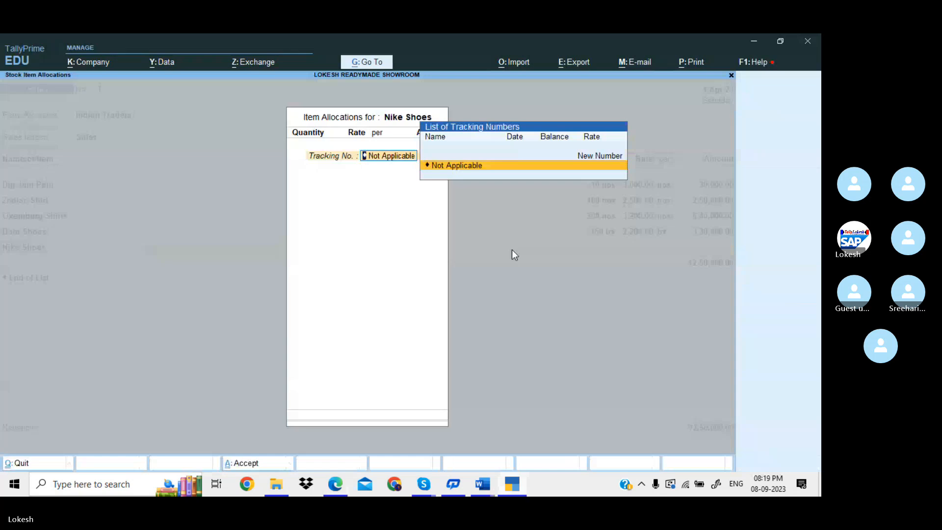
key("Return")
key("alt+Tab")
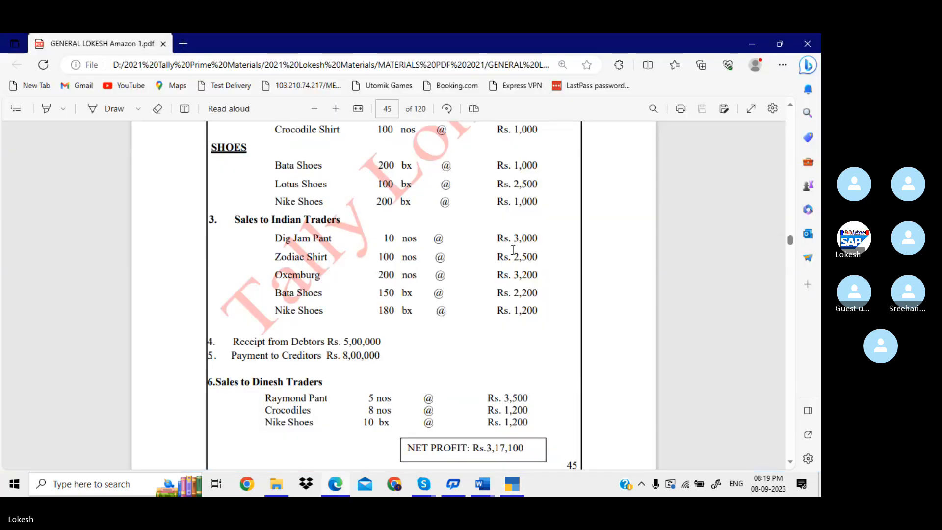
key("alt+Tab")
type("180")
key("Return")
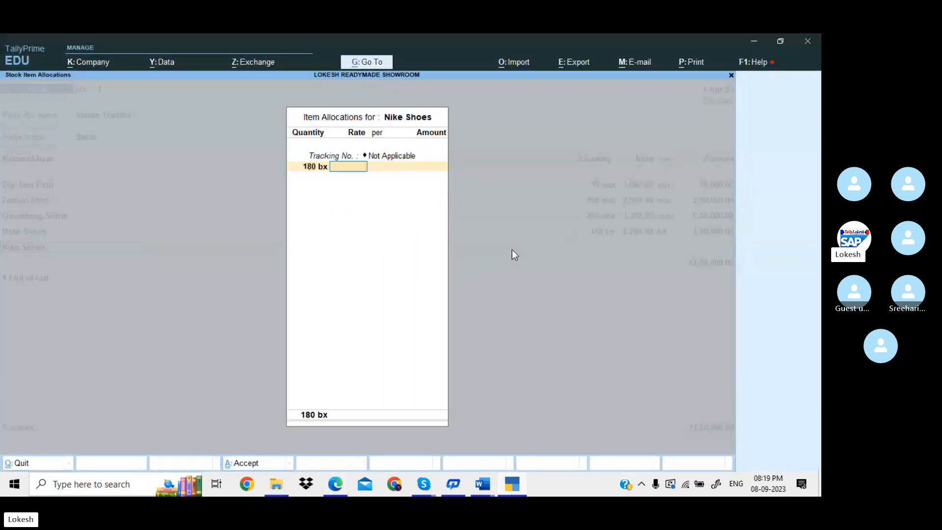
key("alt+Tab")
key("alt+Tab")
type("1200")
key("Return")
key("Return")
key("Return")
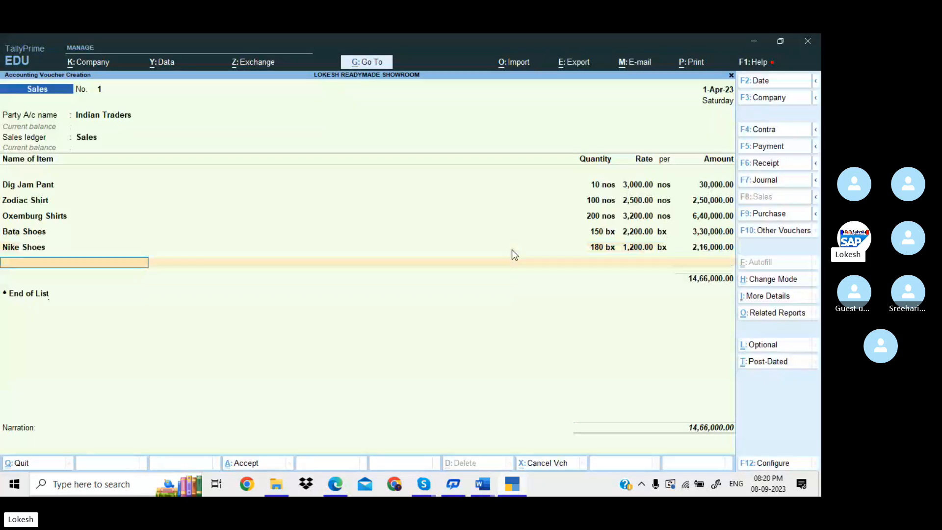
Step: End the item and ledger lists and save the sales voucher for Indian Traders without a narration
key("Return")
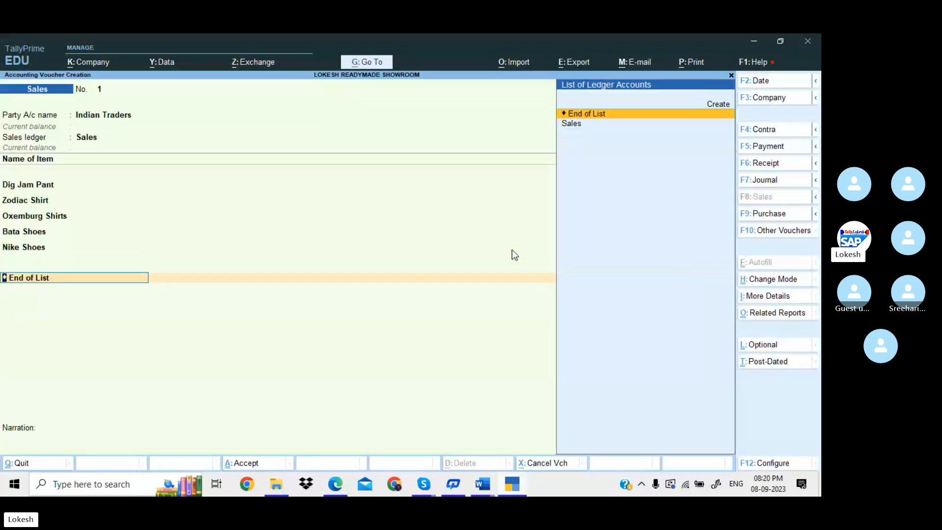
key("Return")
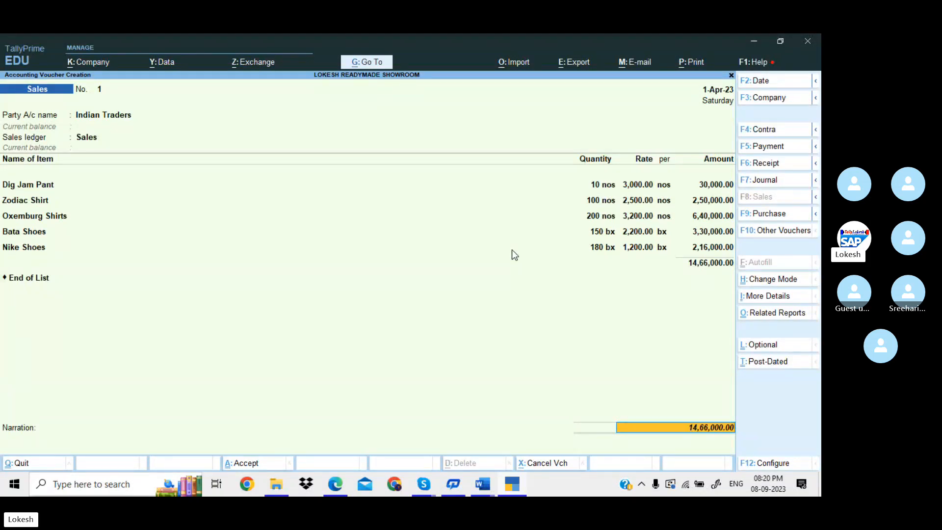
key("Return")
key("Return")
key("Return")
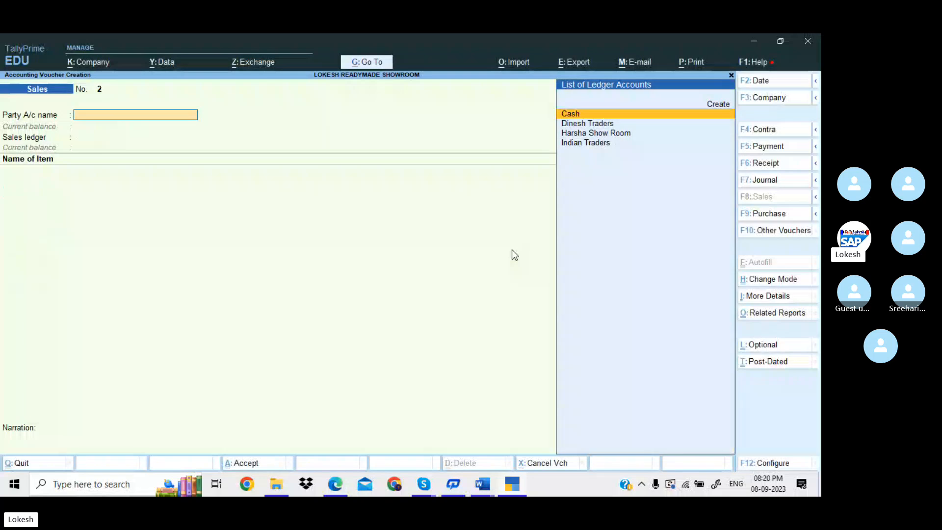
Step: Check the receipt from debtors in the exercise PDF and start a receipt voucher crediting Indian Traders with 5,00,000
key("alt+Tab")
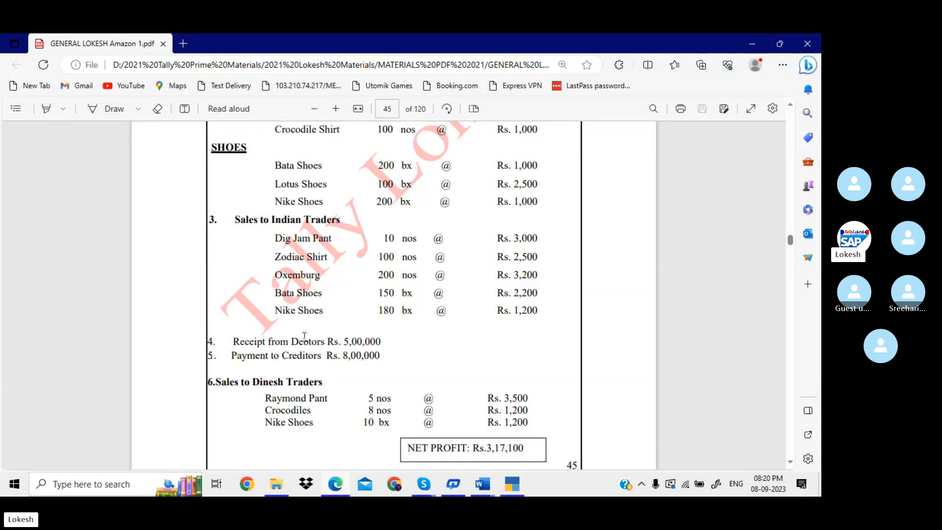
key("alt+Tab")
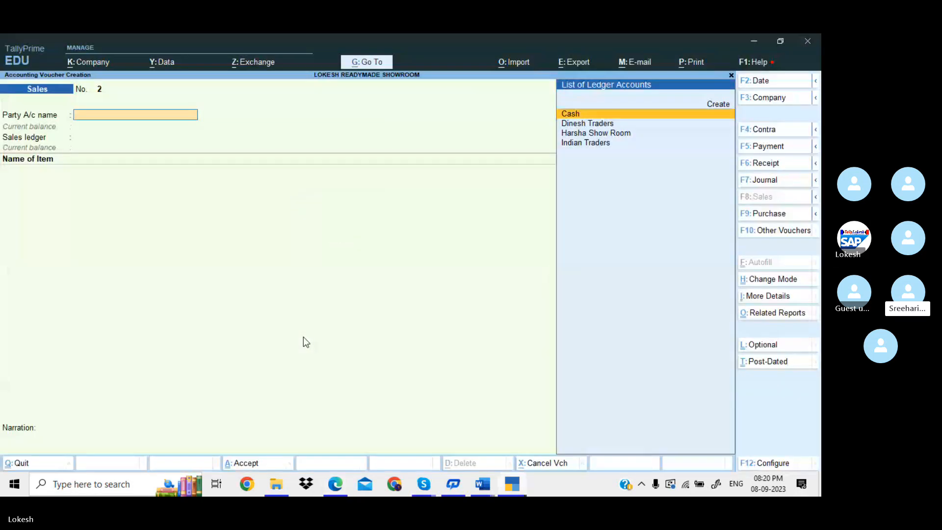
left_click(767, 162)
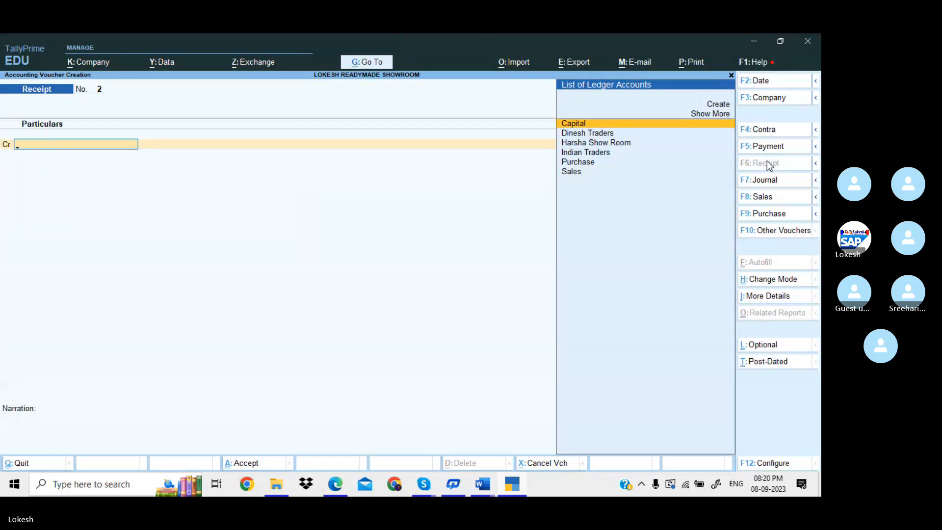
type("i")
key("Return")
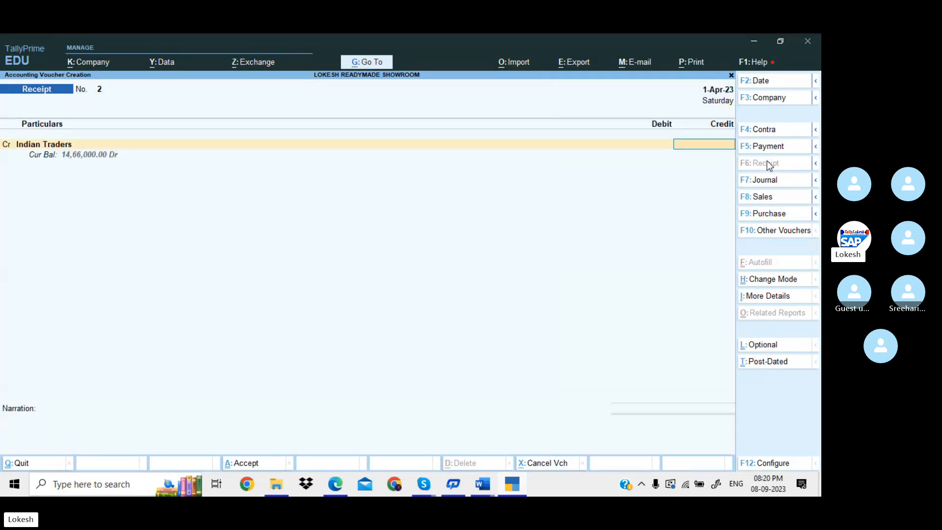
key("alt")
key("alt+Tab")
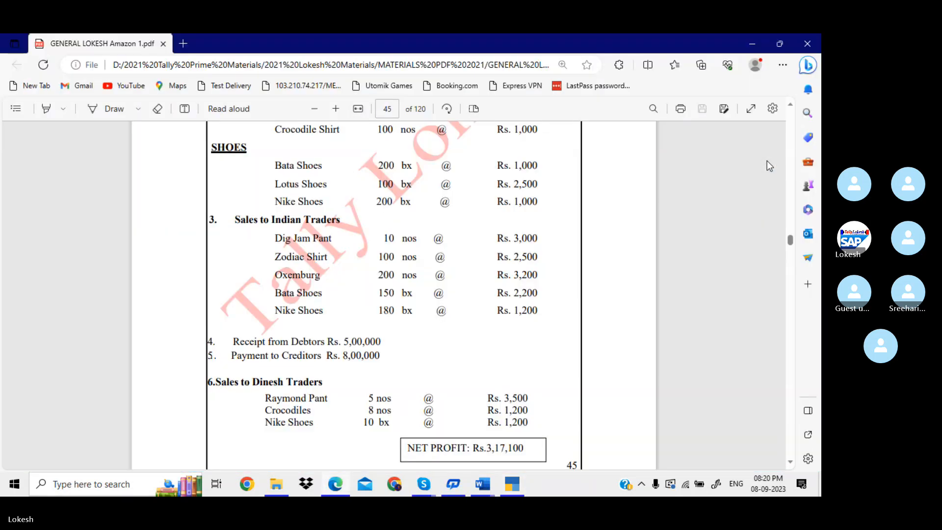
key("alt+Tab")
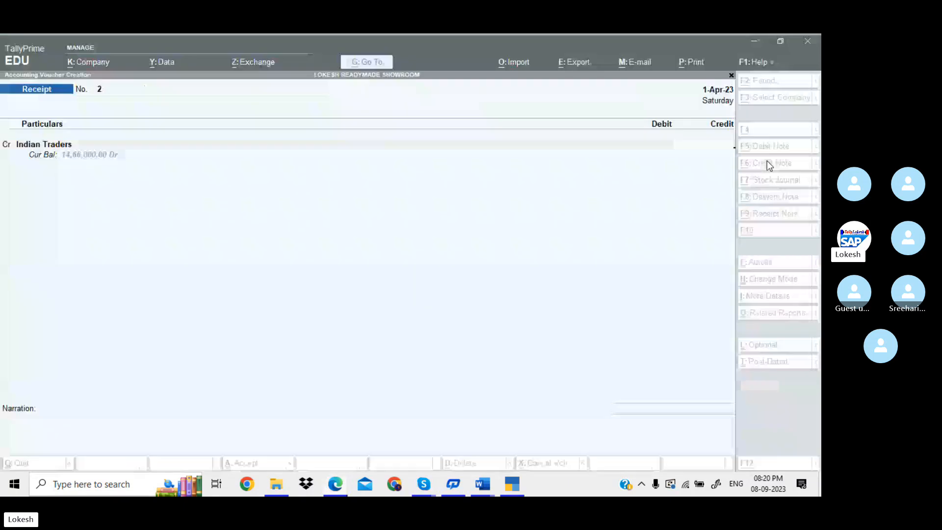
type("500000")
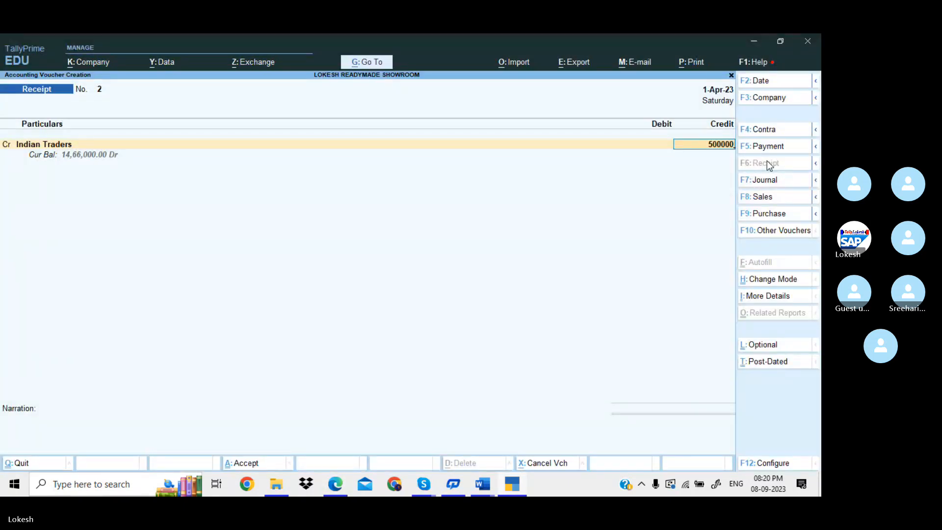
key("Return")
Step: Debit Cash with the 5,00,000 received and save the receipt voucher without a narration
key("Down")
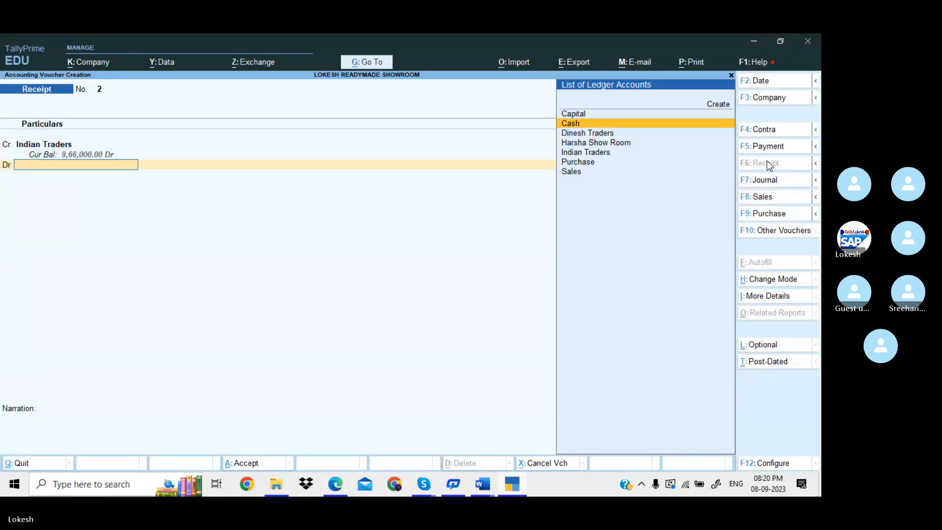
key("Return")
key("Return")
key("Return")
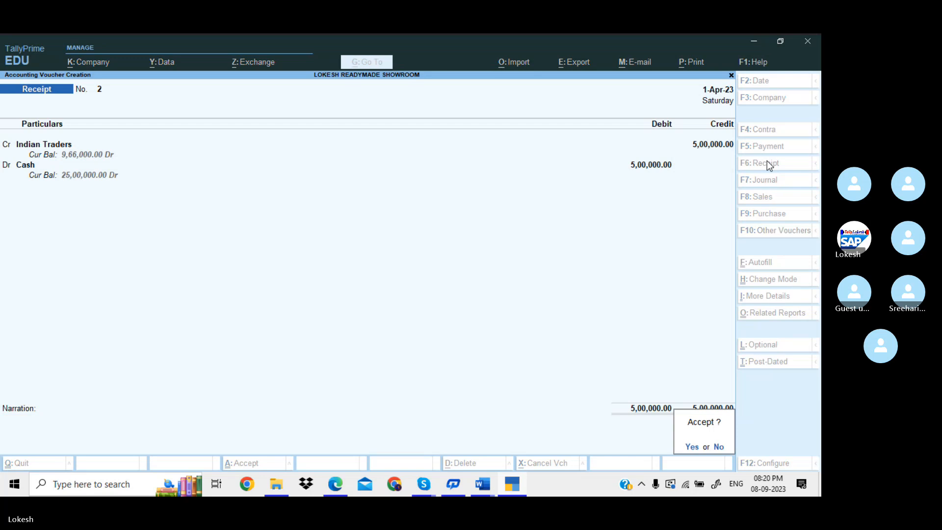
key("Return")
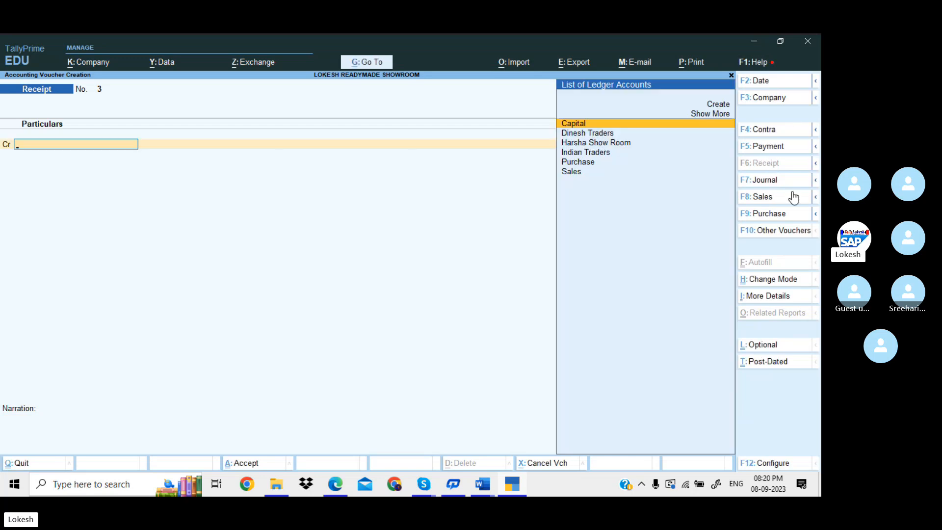
Step: Start a payment voucher debiting Harsha Show Room with 8,00,000, checking the payment to creditors in the exercise PDF
left_click(780, 149)
key("Down")
key("Down")
key("Return")
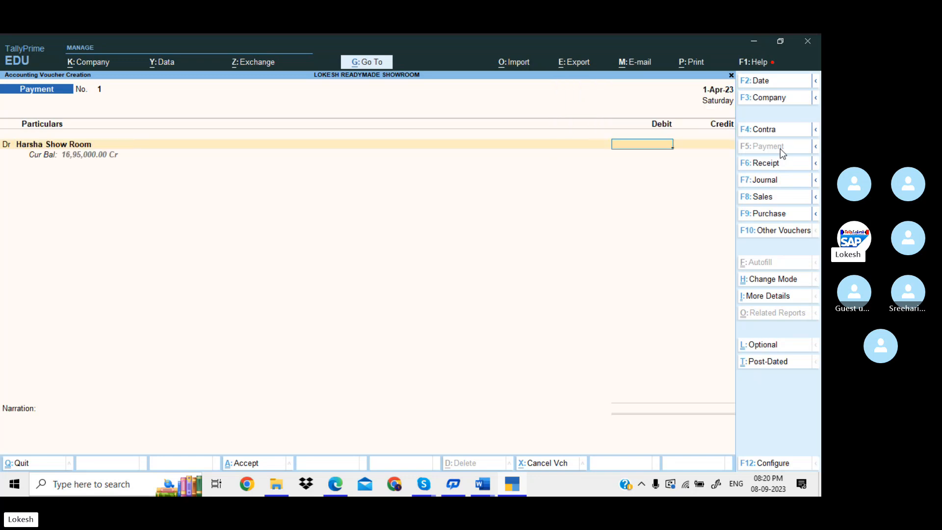
key("alt+Tab")
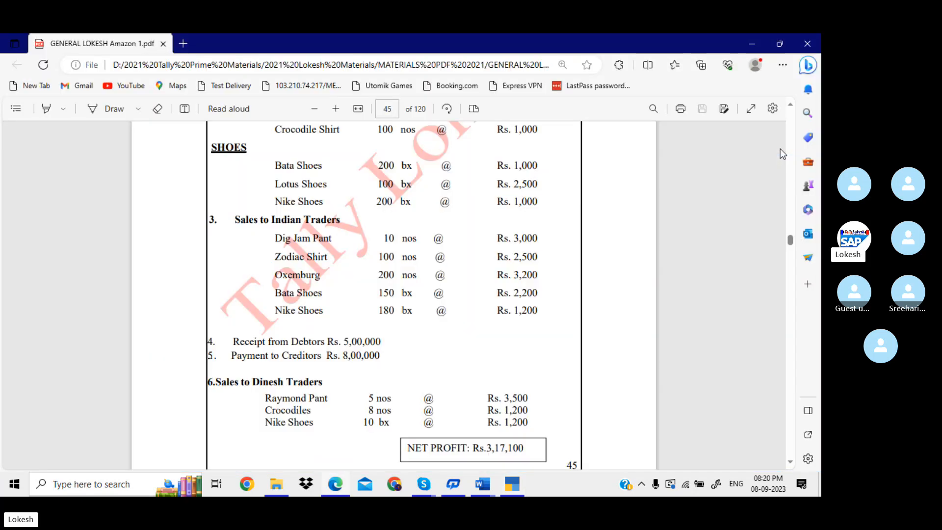
key("alt+Tab")
type("80000")
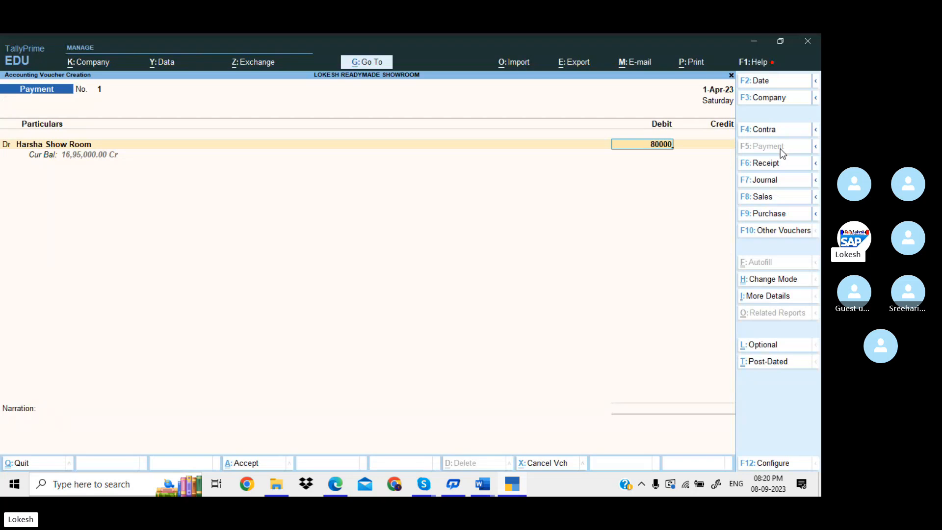
key("Return")
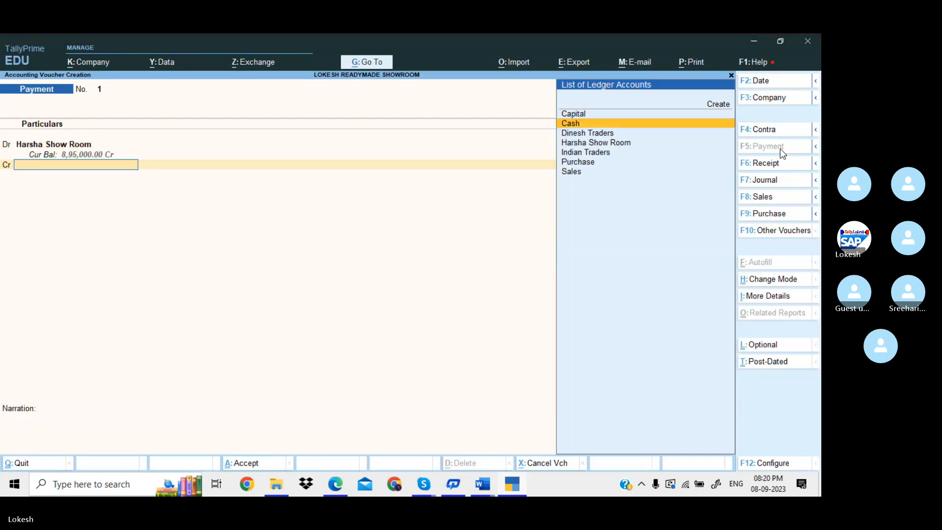
Step: Credit Cash with the 8,00,000 paid and save the payment voucher without a narration
key("Return")
key("Return")
key("Return")
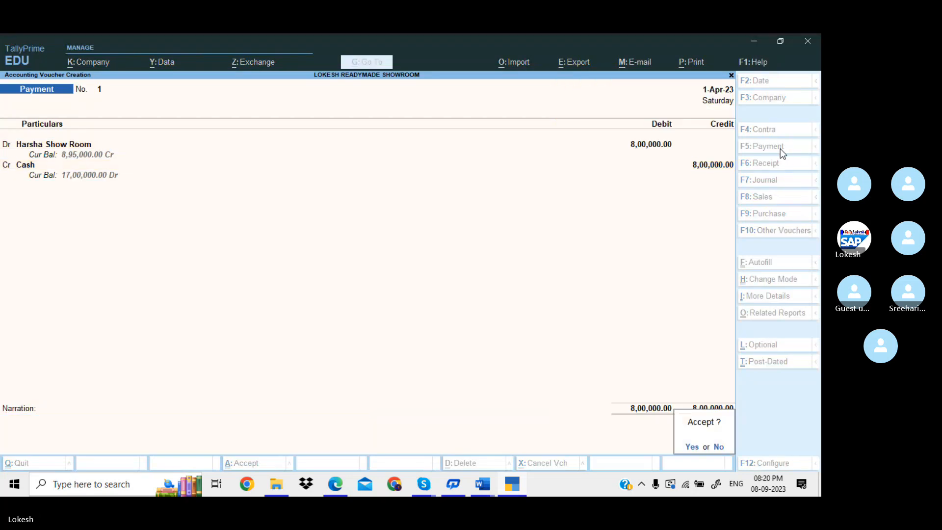
key("Return")
Step: Start a sales voucher for Dinesh Traders with the Sales ledger, keeping the default dispatch and party details
left_click(779, 196)
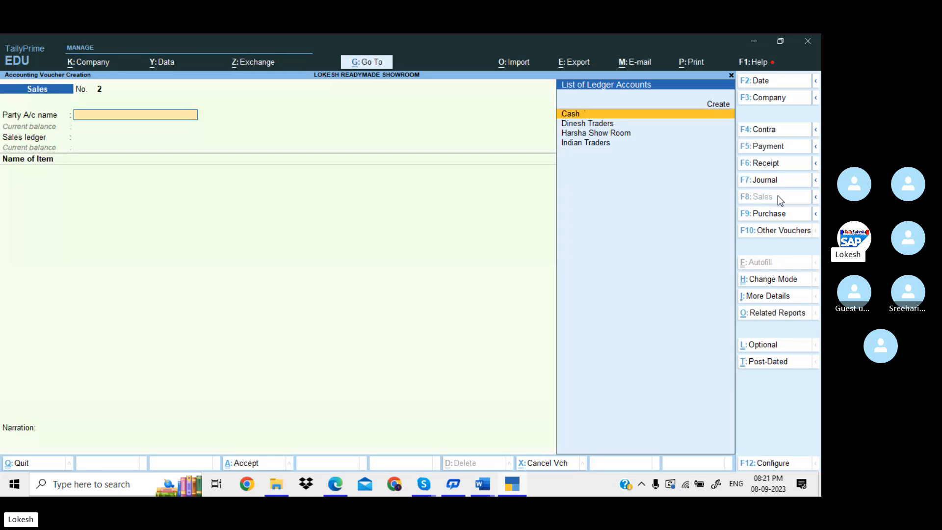
key("Down")
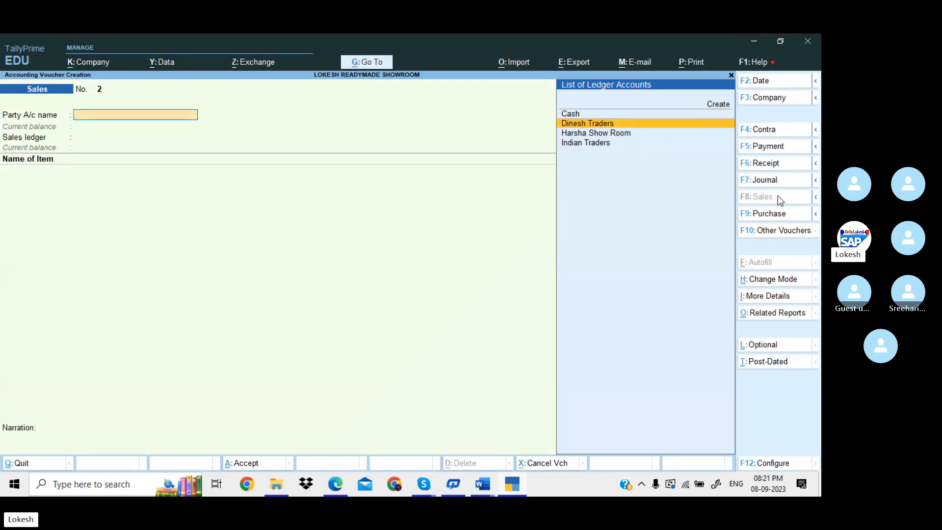
key("Return")
key("Return")
key("Return")
key("Return")
key("Return")
key("Return")
key("Return")
key("Return")
key("Return")
key("Return")
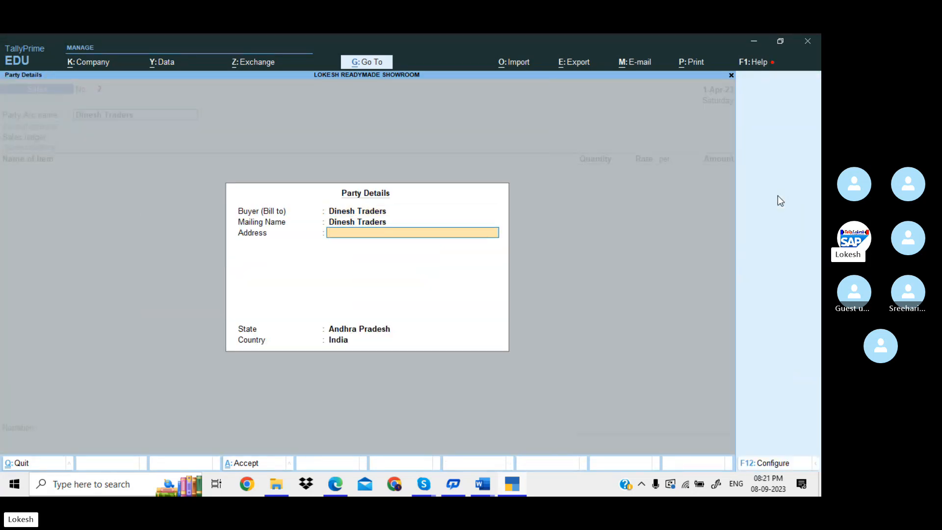
key("Return")
key("Return")
key("Return")
key("Return")
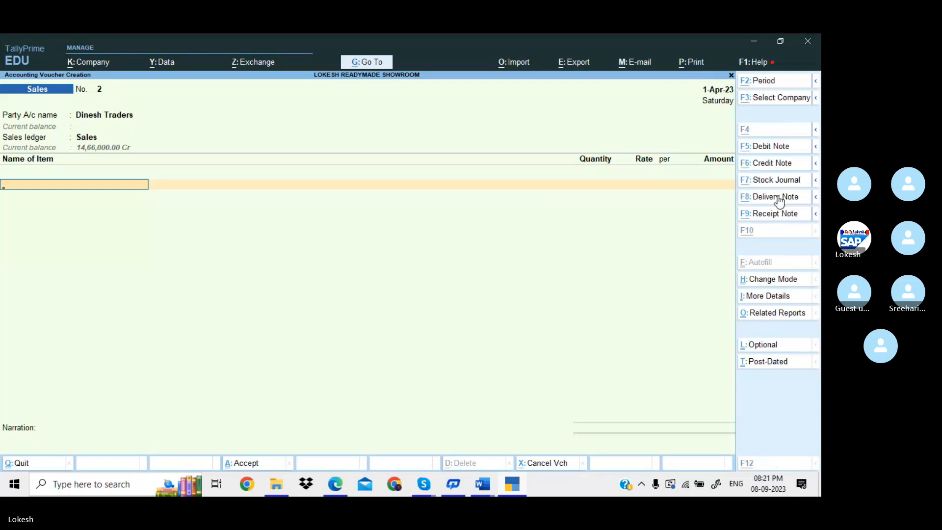
Step: Check the Dinesh Traders sale in the exercise PDF and add Raymond Pant with 5 nos at a rate of 3,500 and no tracking number
key("alt+Tab")
scroll(779, 195, "down", 3)
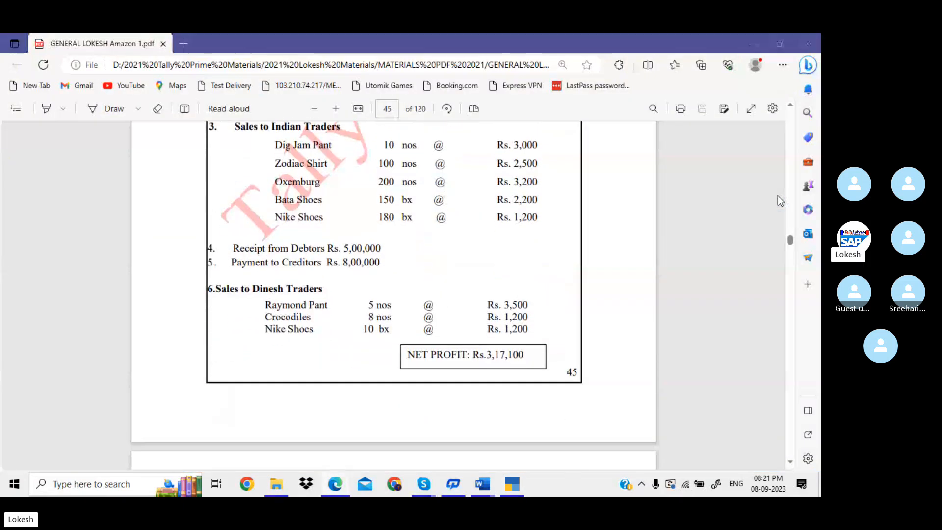
key("alt+Tab")
type("r")
key("Return")
key("Return")
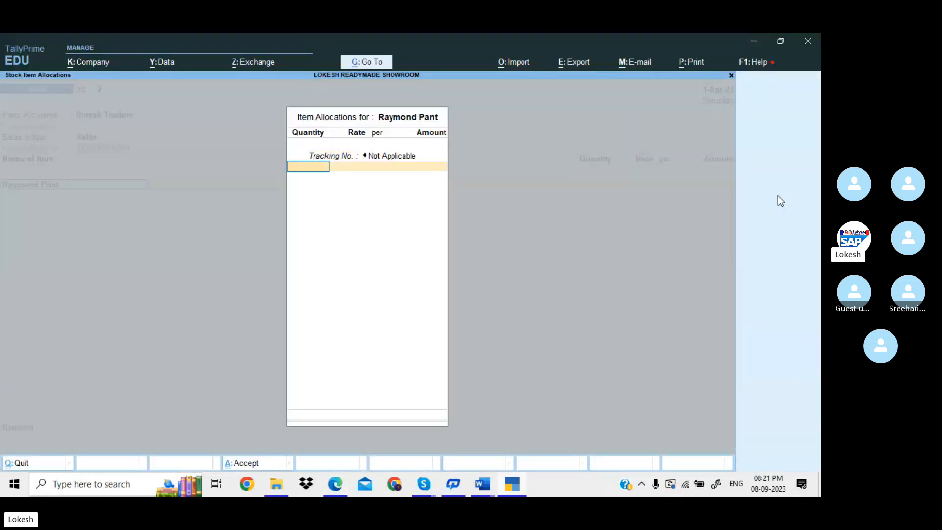
key("alt+Tab")
key("alt+Tab")
type("5")
key("Return")
type("3500")
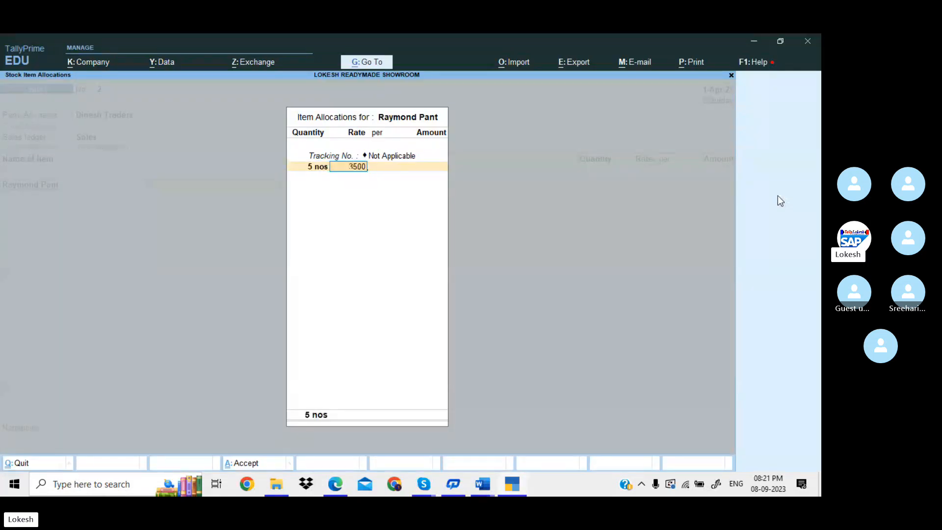
key("Return")
key("Return")
key("Return")
key("Return")
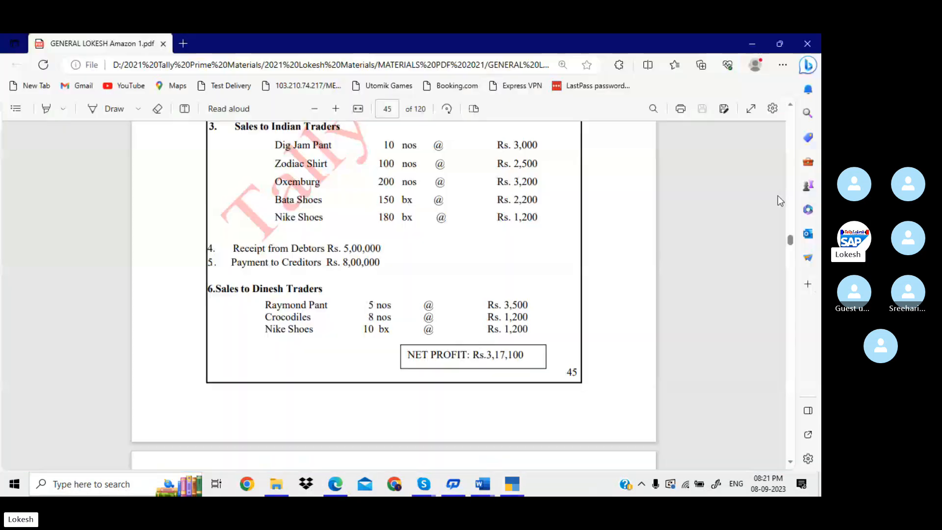
Step: Add Crocodile Shirt below Raymond Pant with 8 nos at a rate of 1,200 and no tracking number
key("alt+Tab")
key("alt+Tab")
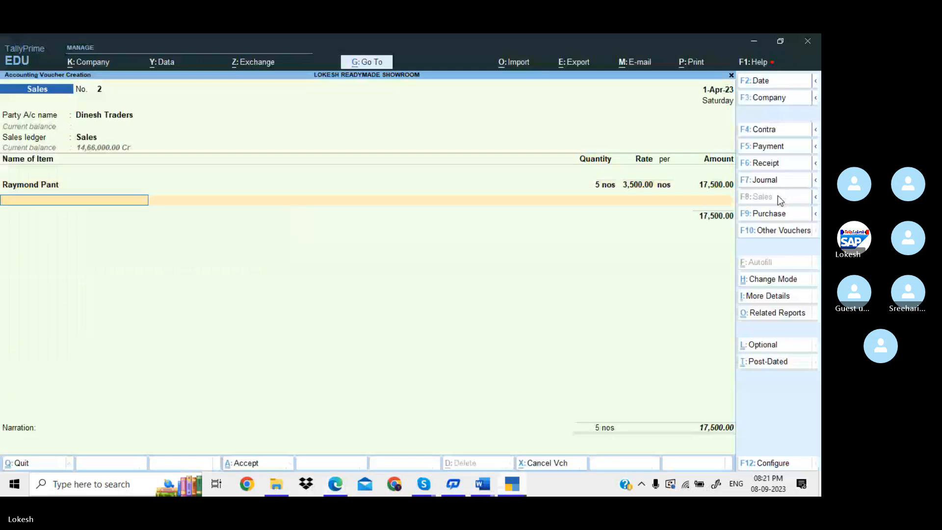
key("Return")
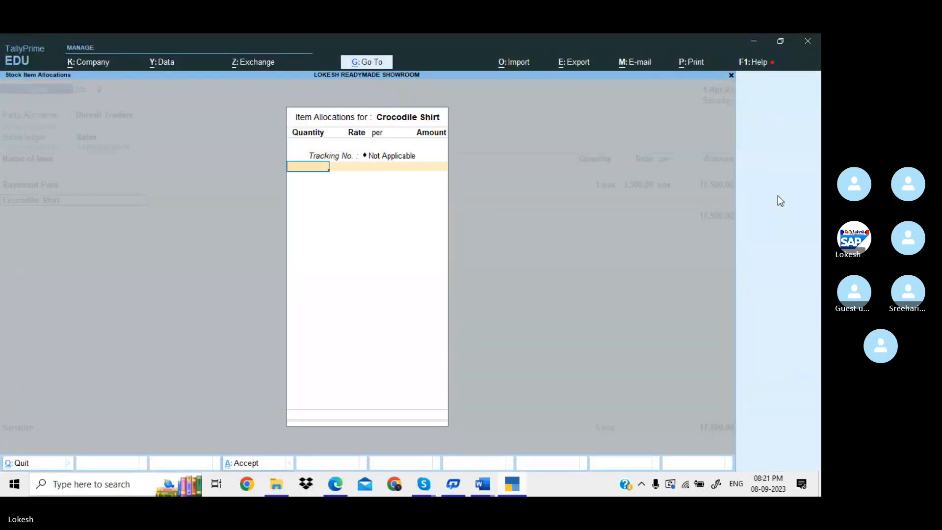
key("alt+Tab")
key("alt+Tab")
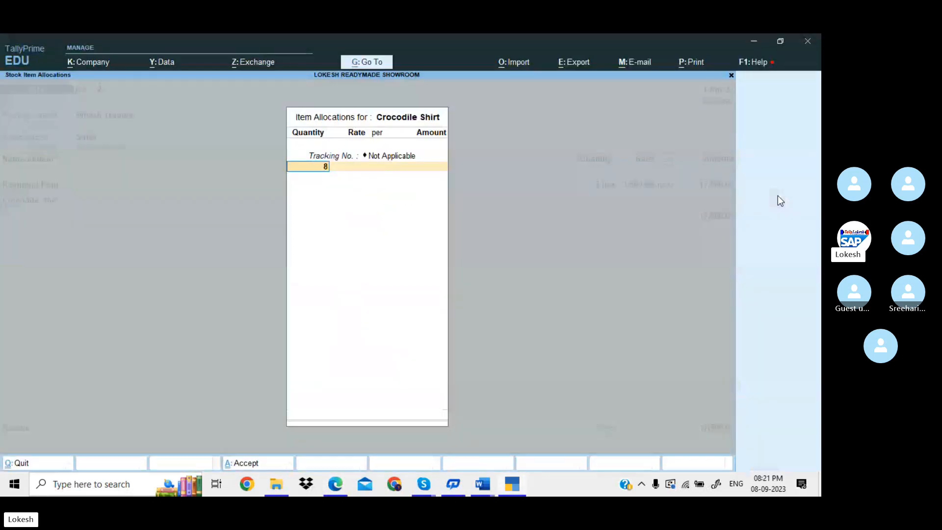
type("8")
key("Return")
type("1200")
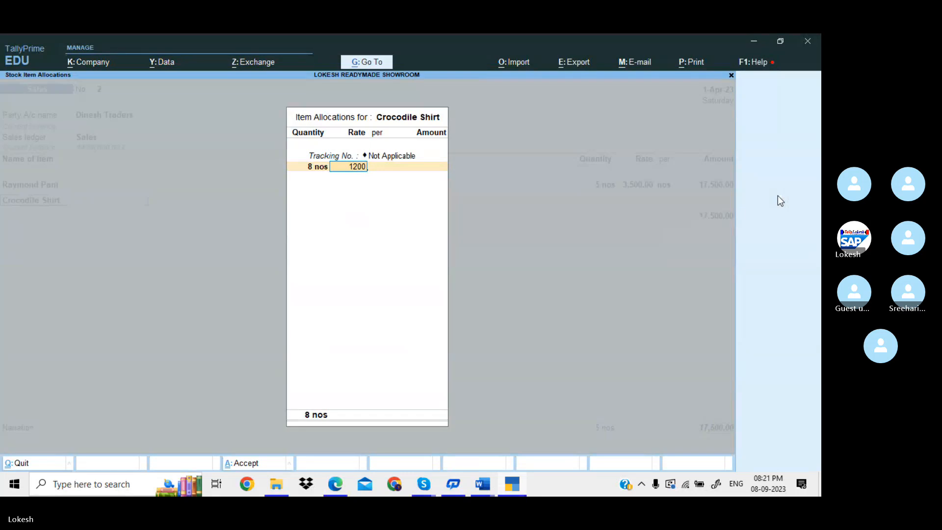
key("Return")
key("Return")
key("Return")
key("Return")
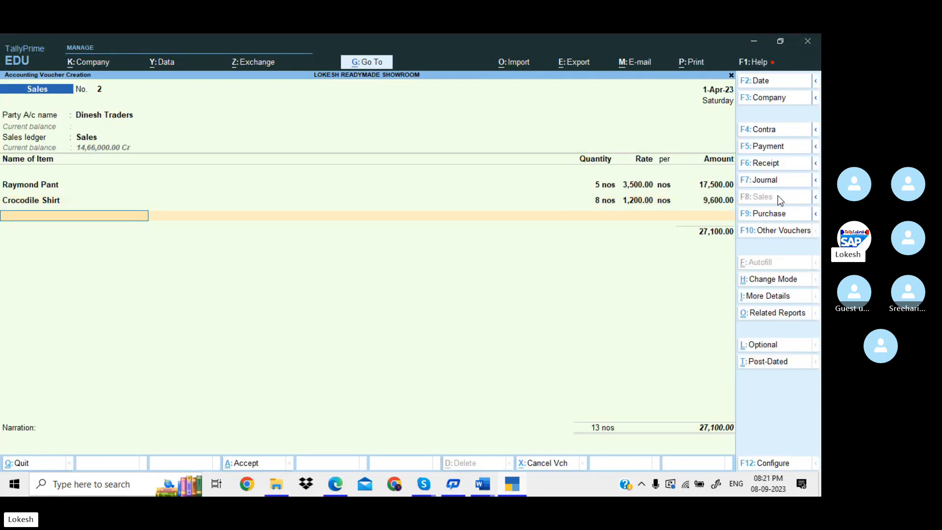
Step: Add Nike Shoes below Crocodile Shirt with 10 bx at a rate of 1,200 and no tracking number
key("alt+Tab")
key("alt+Tab")
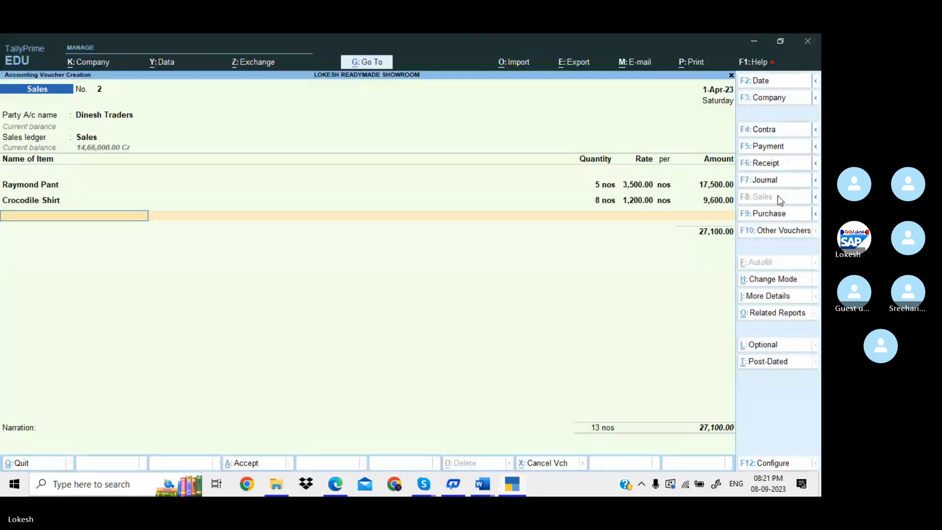
type("n")
key("Return")
key("Return")
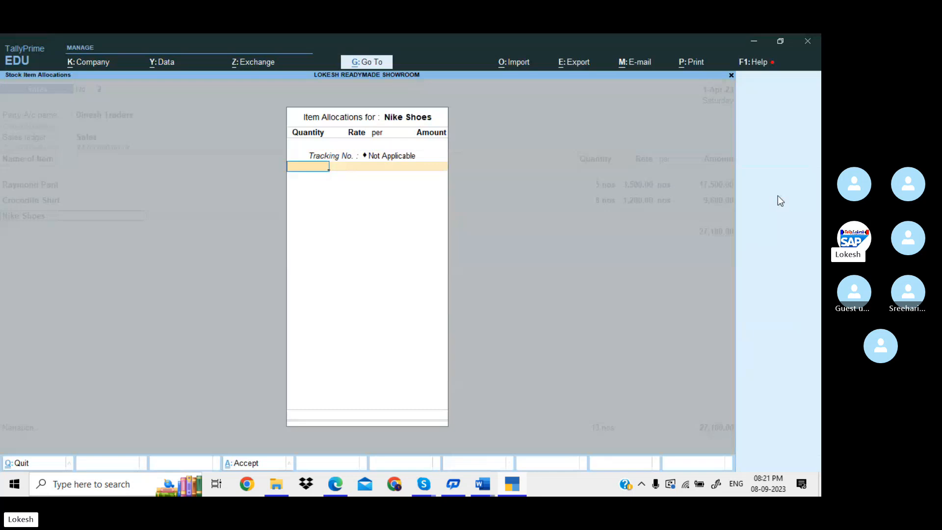
key("alt+Tab")
key("alt+Tab")
type("10")
key("Return")
key("Return")
key("Return")
key("Return")
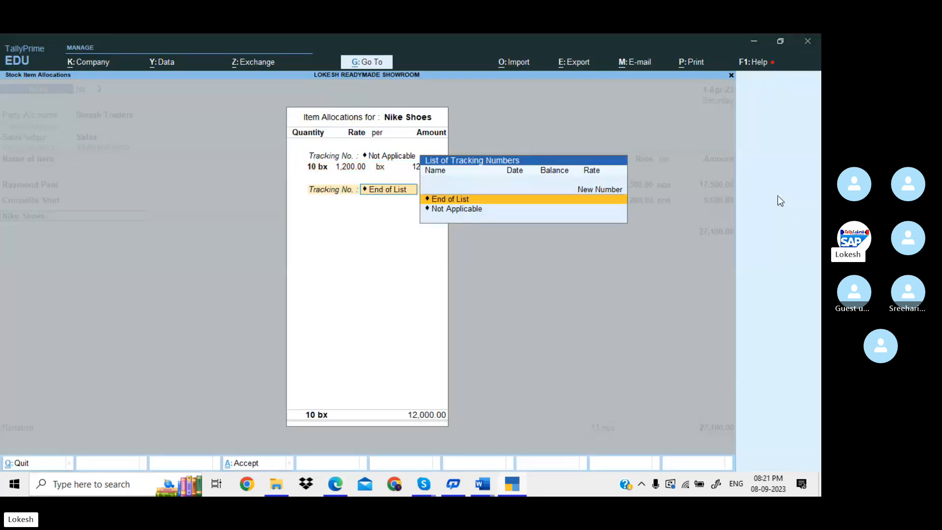
key("Return")
Step: End the item and ledger lists and save the sales voucher for Dinesh Traders without a narration
key("Return")
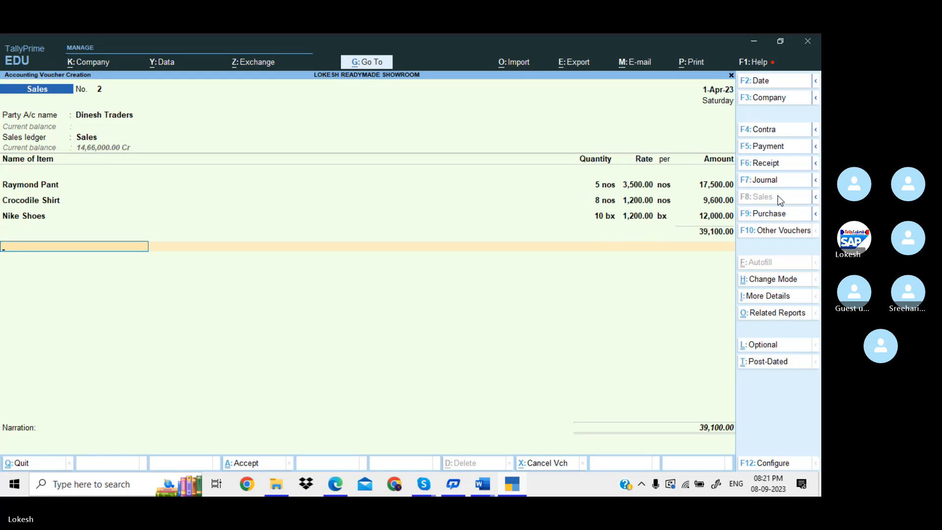
key("Return")
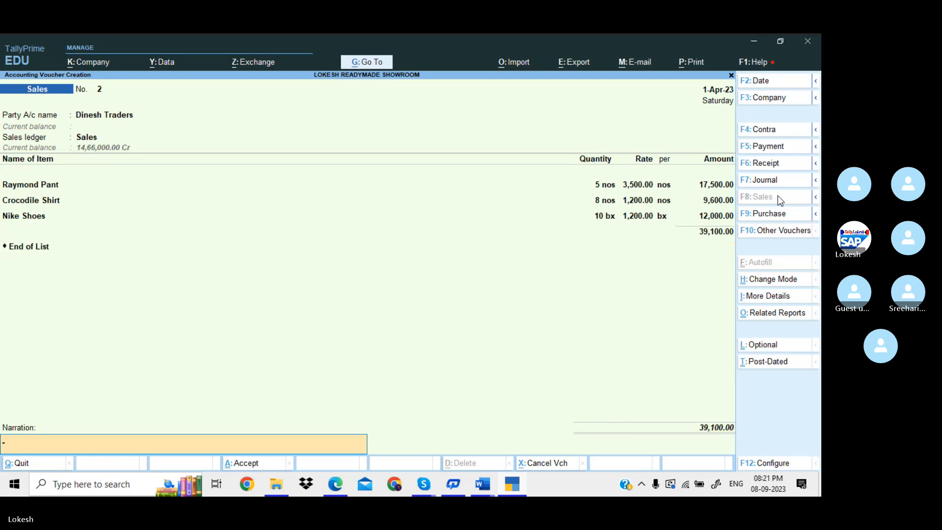
key("Return")
key("Return")
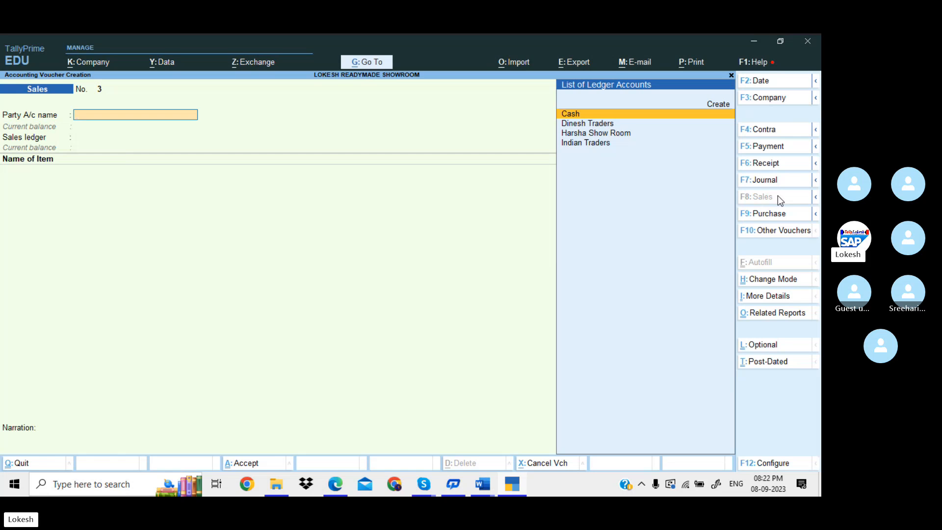
Step: Leave voucher entry and open the Profit & Loss A/c report in its detailed view
key("Escape")
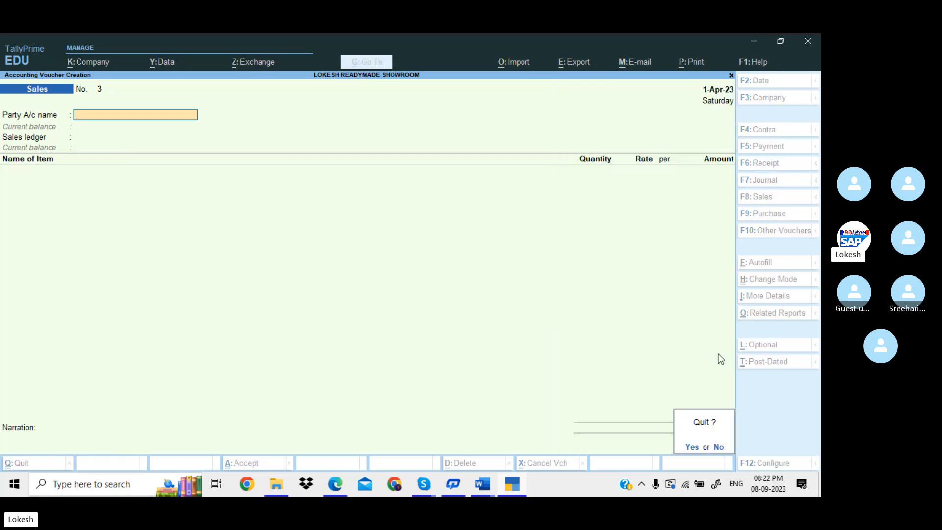
key("Return")
key("Down")
key("Down")
key("Down")
key("Down")
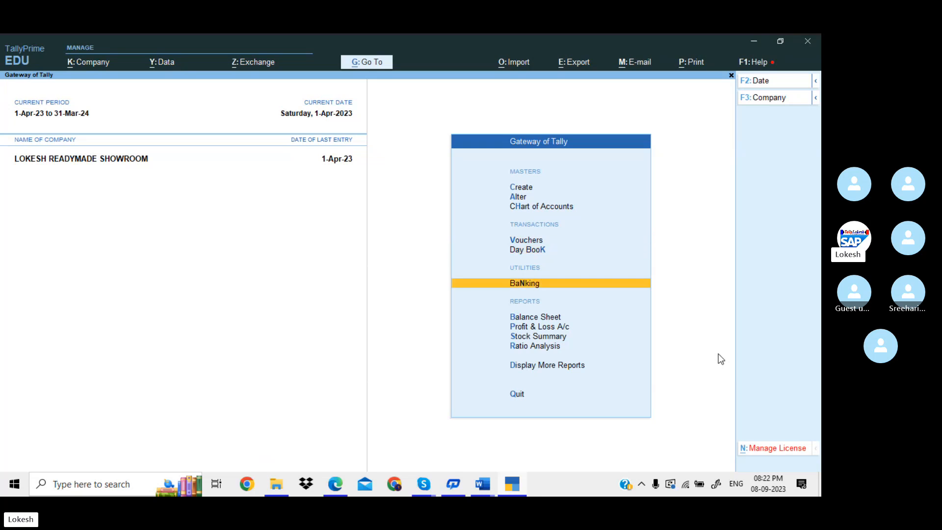
key("Return")
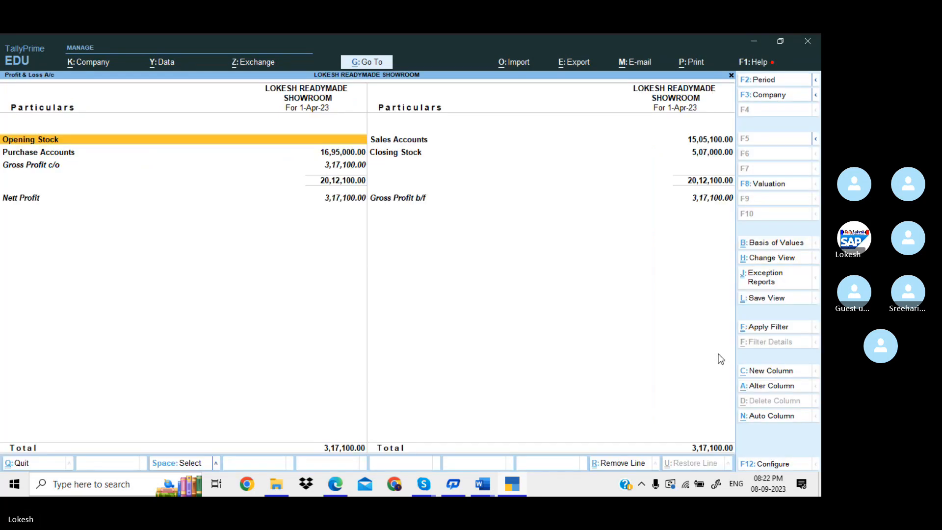
key("alt+F5")
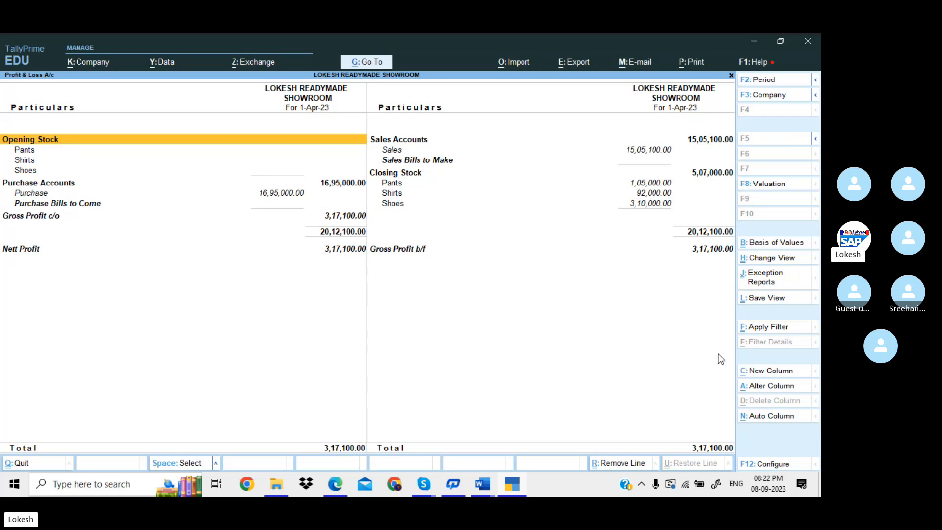
Step: Go through the Profit & Loss lines down to Nett Profit and compare it with the net profit in the exercise PDF
key("Down")
key("Down")
key("Down")
key("Down")
key("Down")
key("Down")
key("Down")
key("Down")
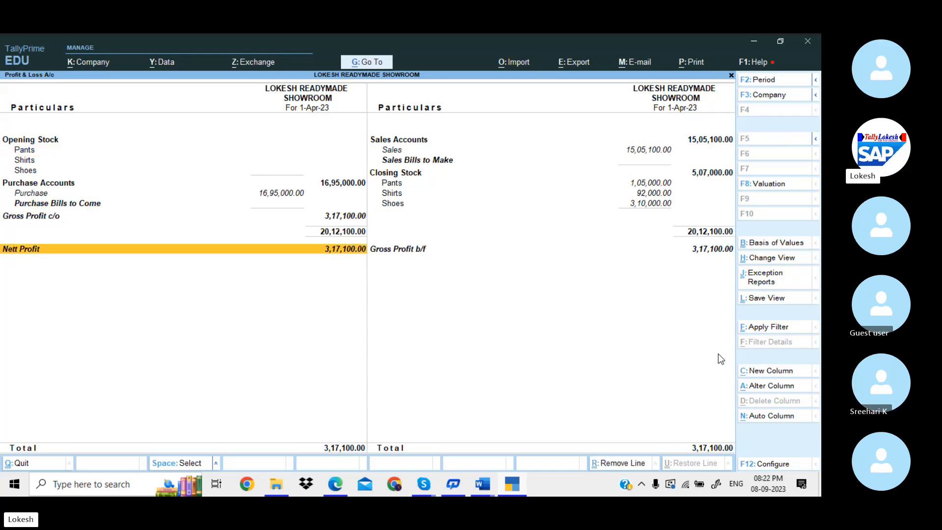
key("alt+Tab")
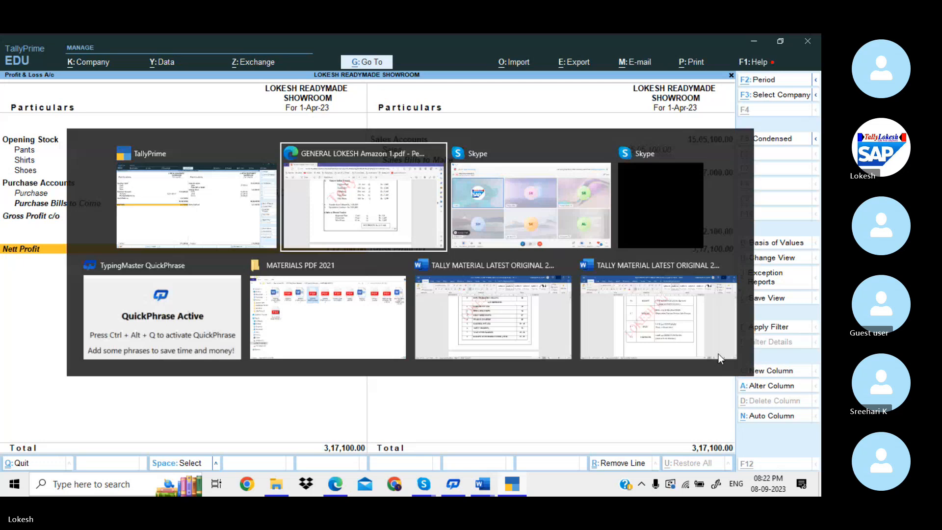
key("alt+Tab")
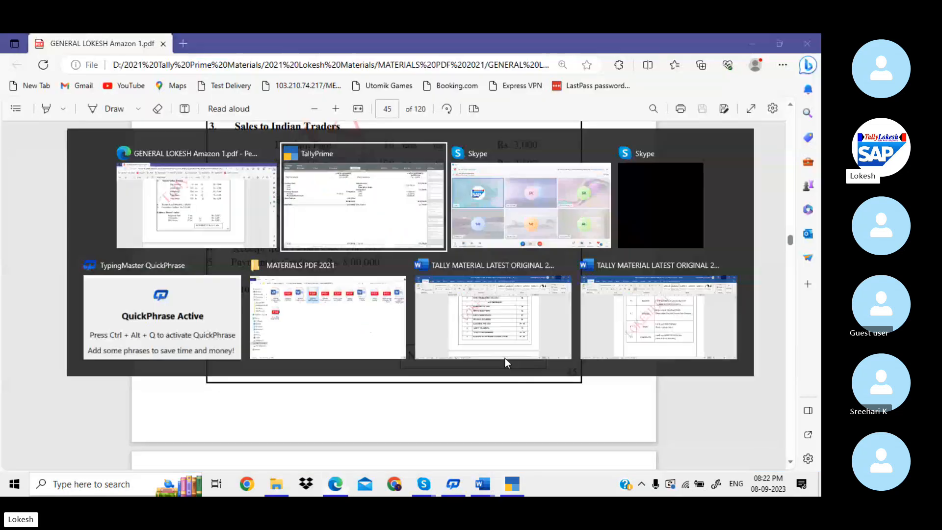
Step: Close the Profit & Loss A/c and open the Stock Summary, detailed to show the items in each stock group
key("Escape")
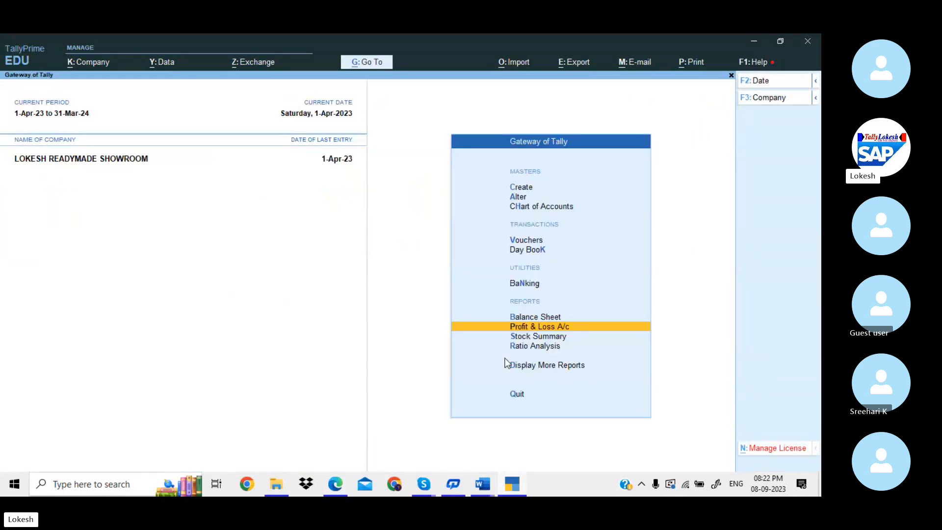
key("Down")
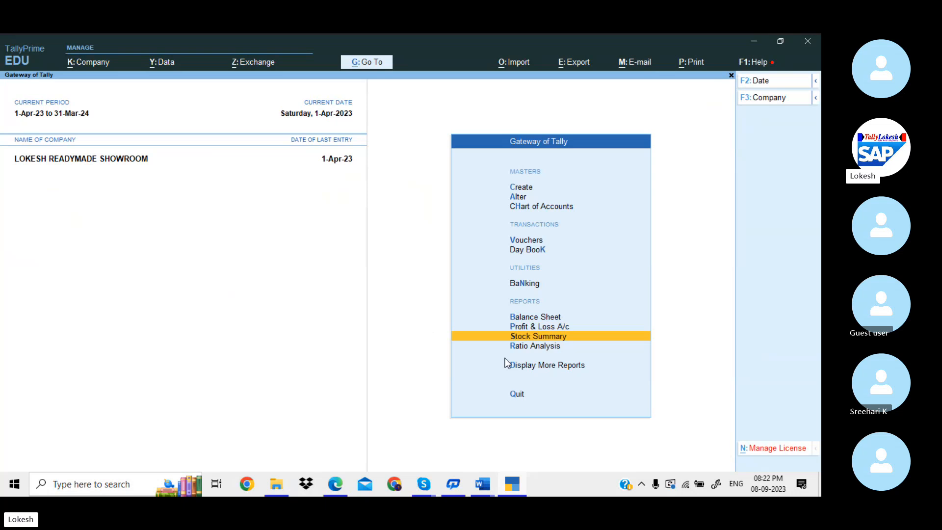
key("Return")
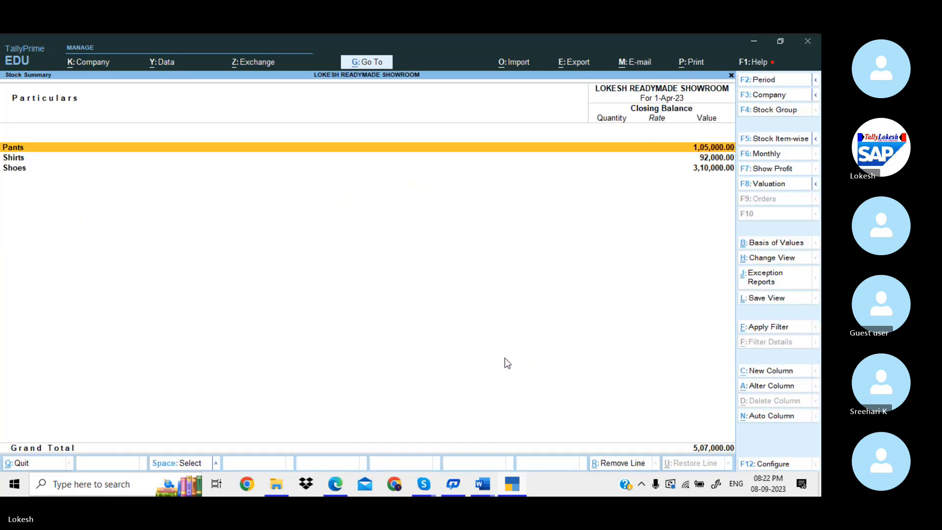
key("alt")
key("alt+F5")
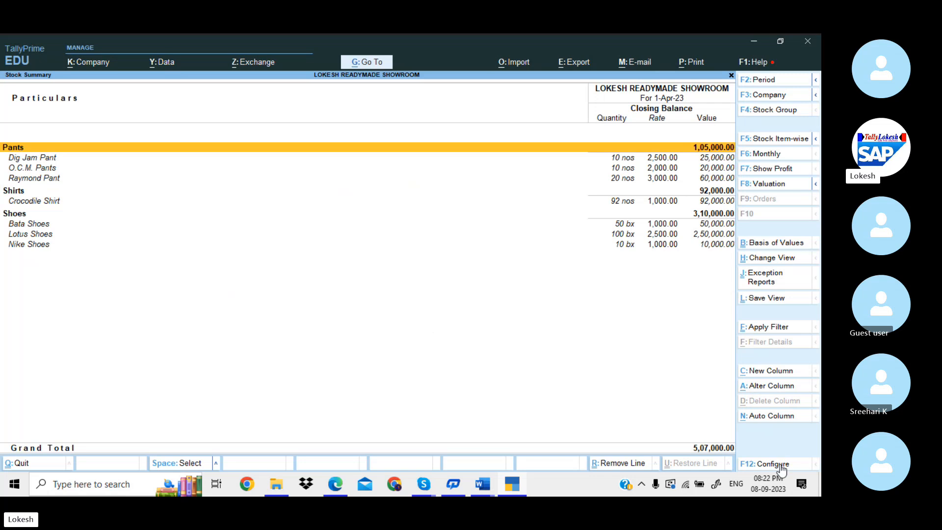
Step: Configure the Stock Summary to show goods inwards and goods outwards, and accept the remaining settings
key("Down")
key("Down")
key("Down")
key("Down")
key("Down")
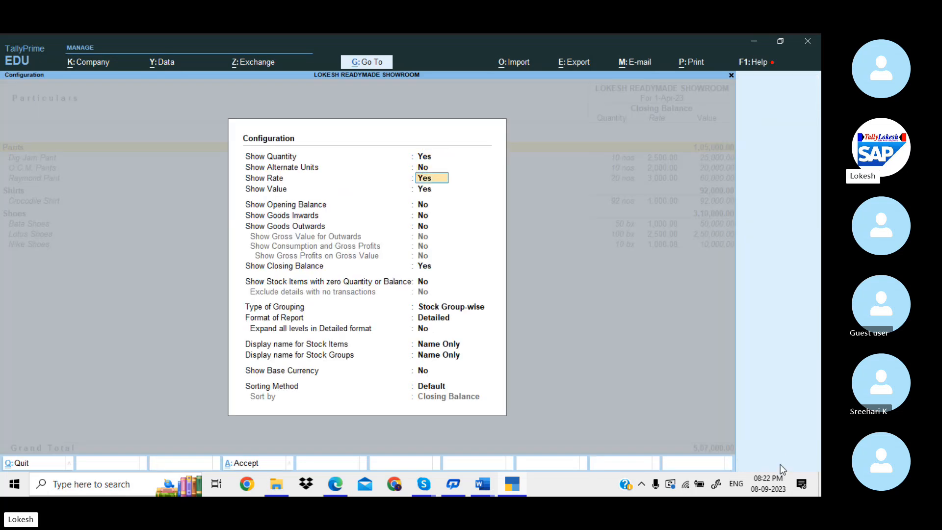
type("y")
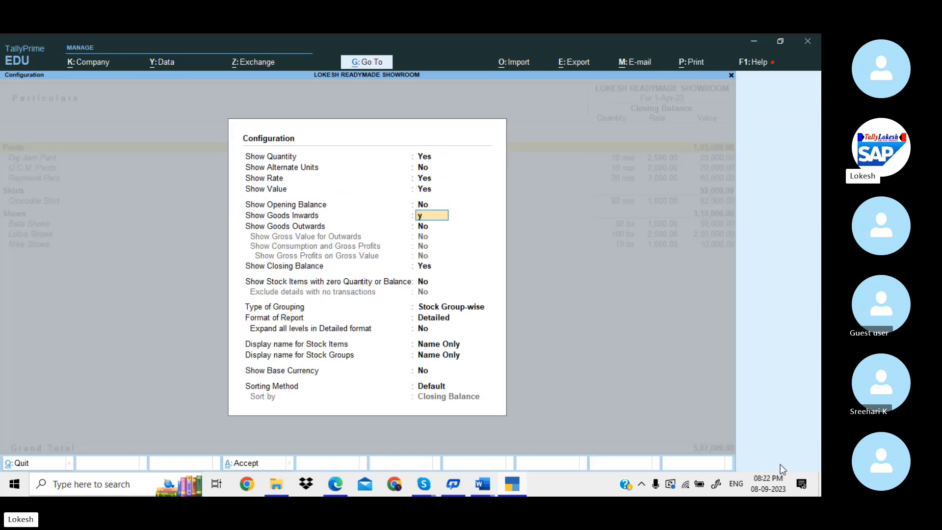
key("Return")
type("y")
key("Return")
key("Return")
key("Return")
key("Return")
key("Return")
key("Return")
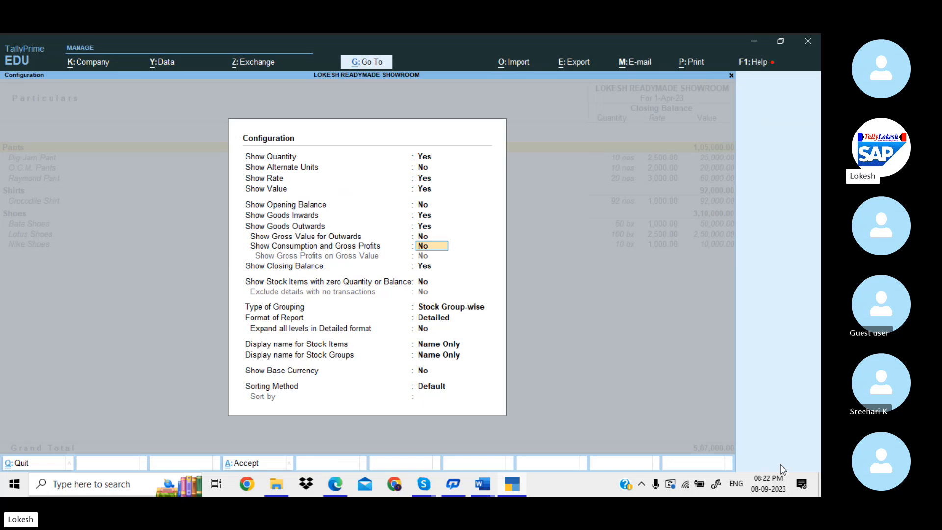
key("Return")
key("Return")
key("Return")
key("Return")
key("Return")
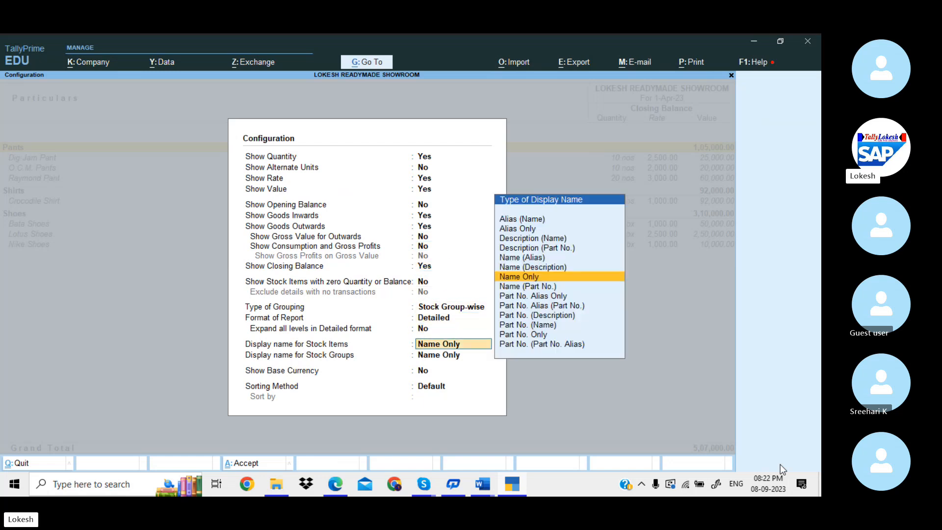
key("Return")
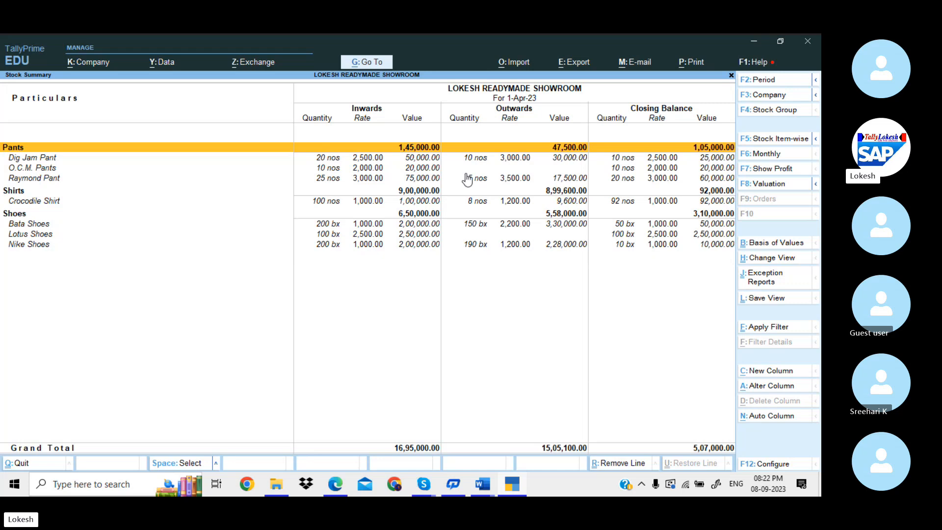
Step: Compare the inward, outward and closing quantities of Dig Jam Pant, O.C.M. Pants, Raymond Pant and Crocodile Shirt
left_click(322, 157)
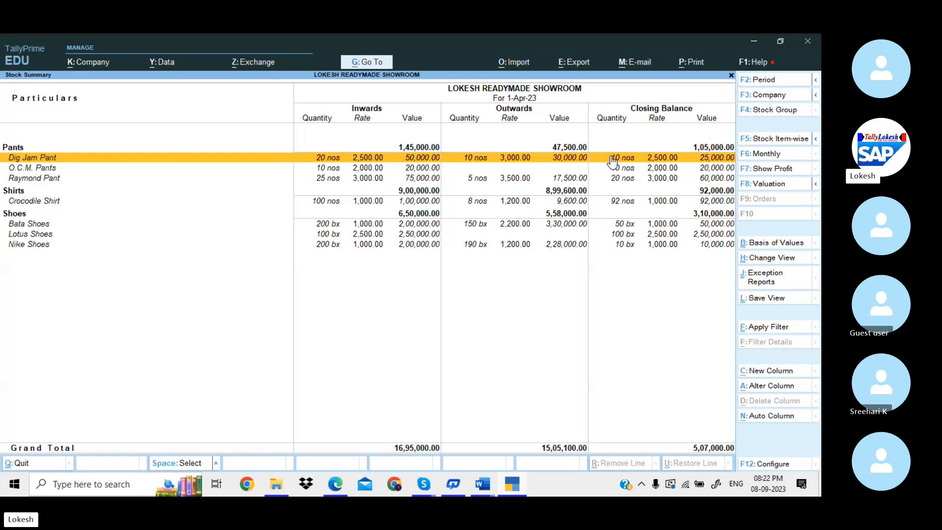
left_click(328, 171)
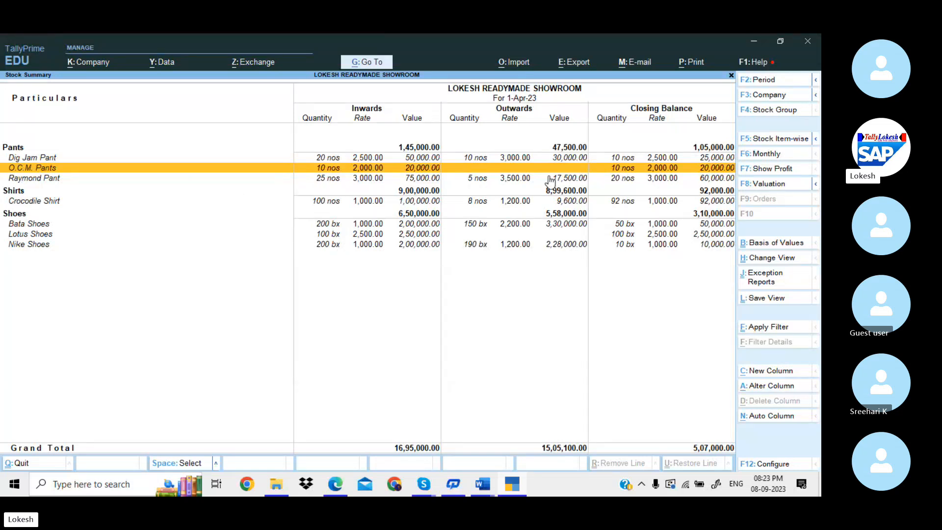
left_click(619, 180)
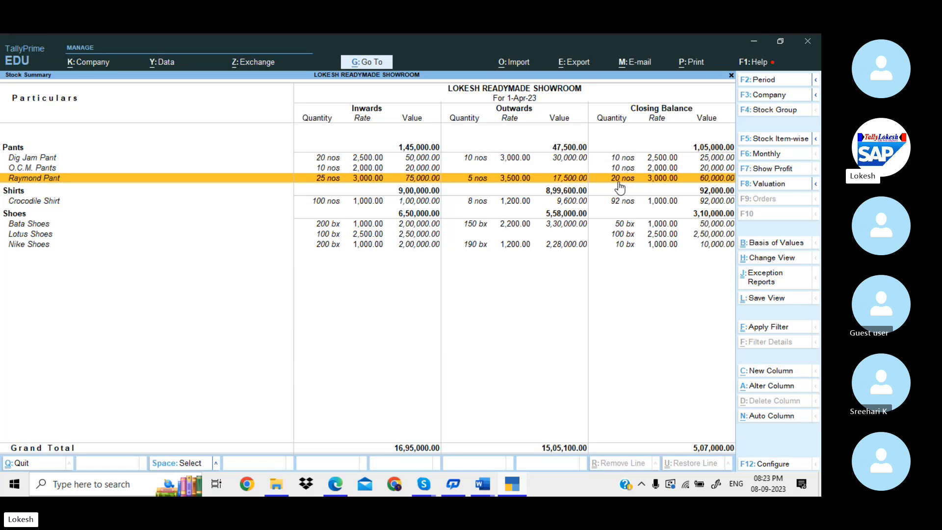
left_click(326, 202)
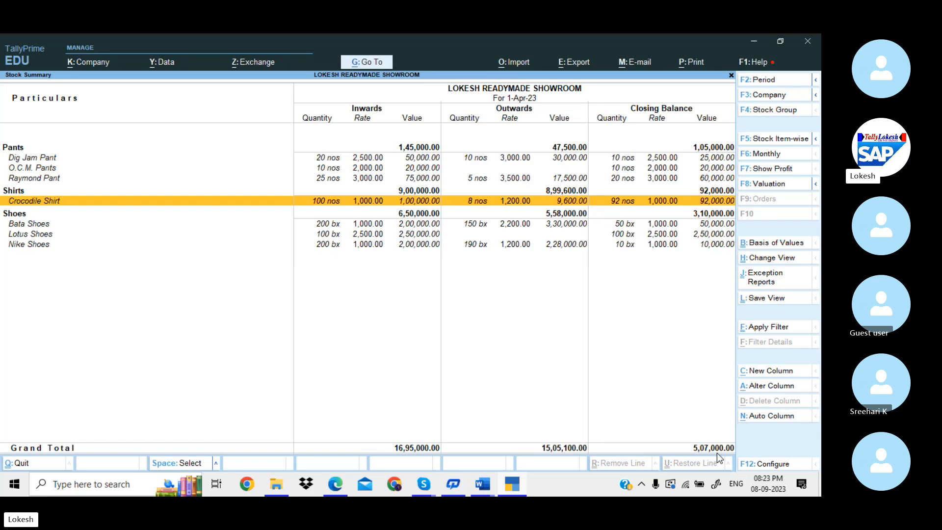
Step: Close the Stock Summary and open the Day Book
key("Escape")
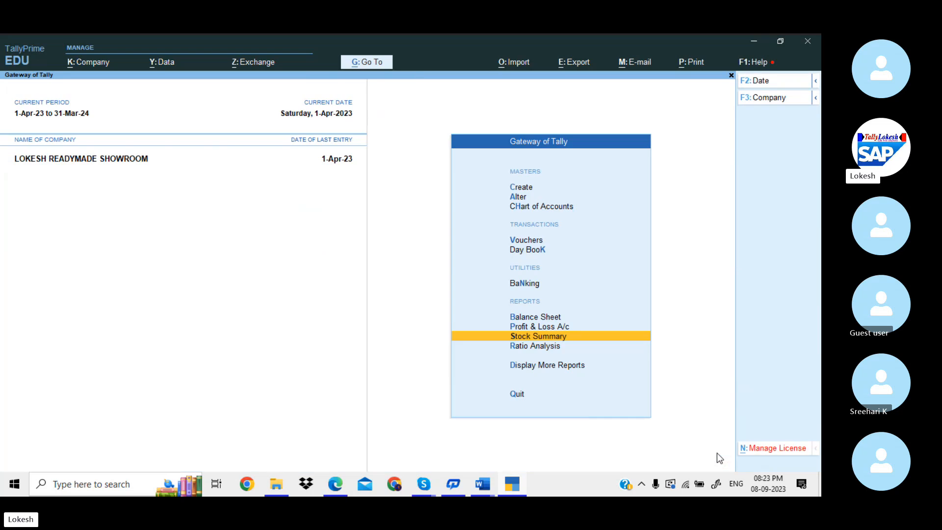
key("Up")
key("Up")
key("Up")
key("Up")
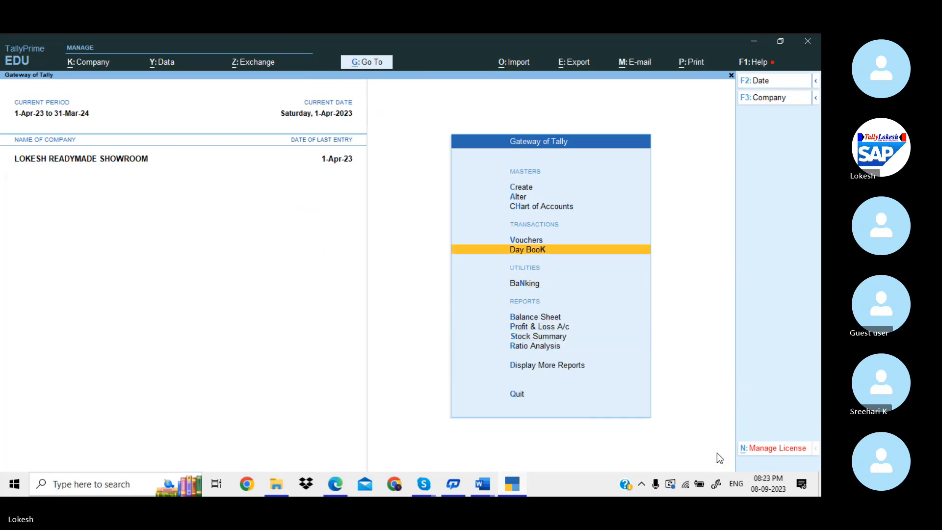
key("Return")
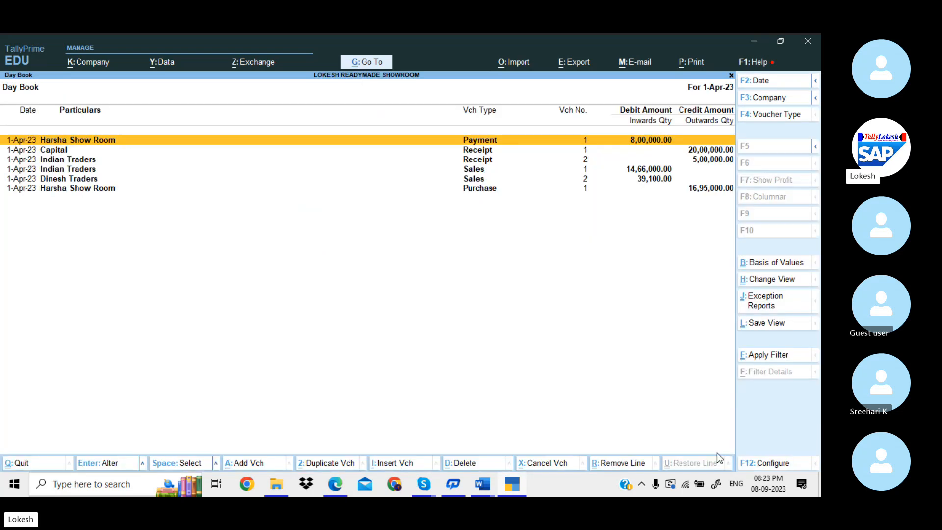
Step: Open the Indian Traders sales voucher for alteration and accept its party and dispatch details up to the Dig Jam Pant item allocation
key("Down")
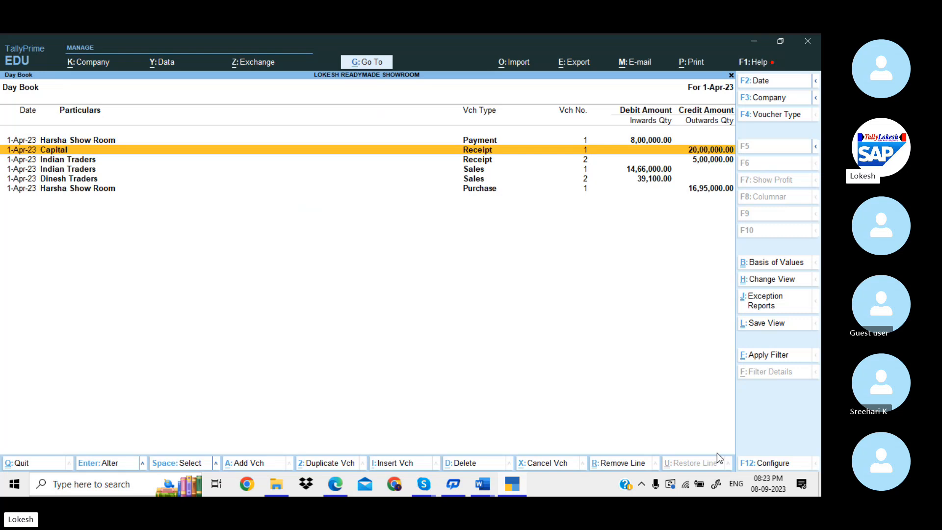
key("Down")
key("Down")
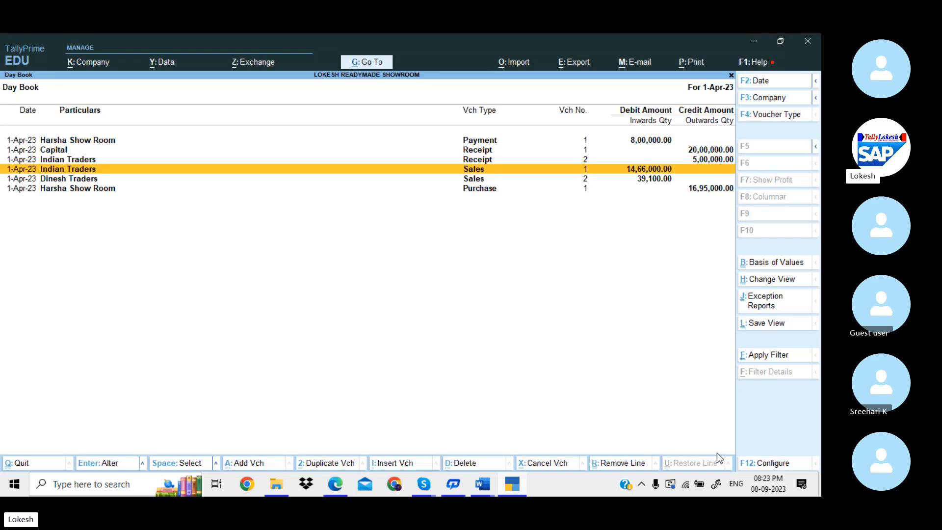
key("Return")
key("Return")
key("Return")
key("Return")
key("Return")
key("Return")
key("Return")
key("Return")
key("Return")
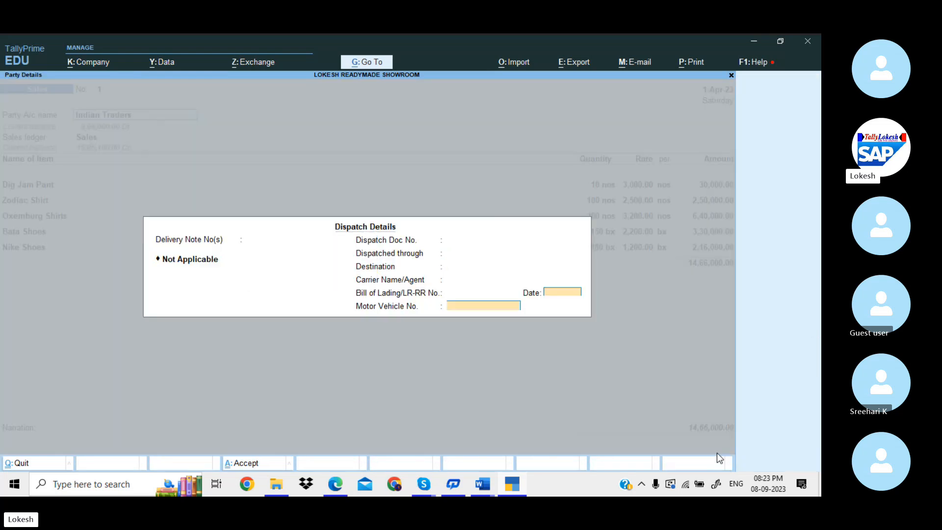
key("Return")
key("Return")
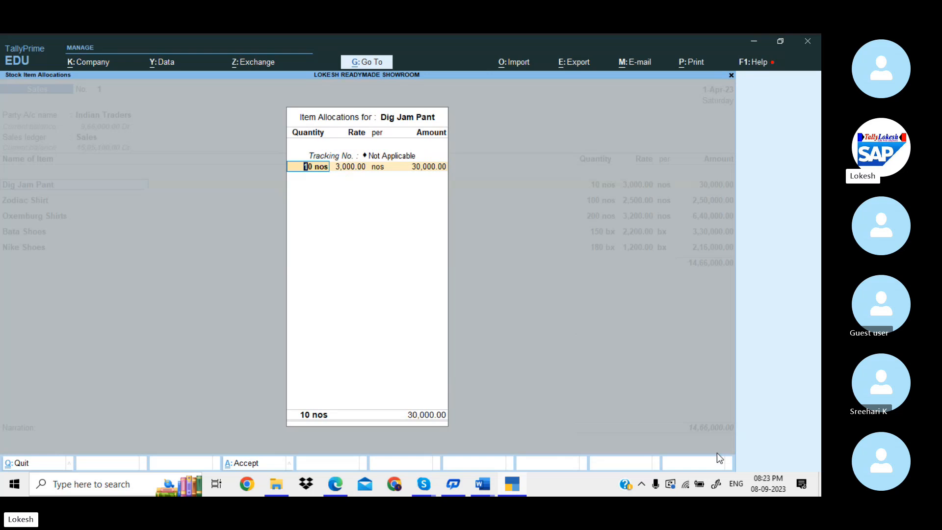
Step: Set the Dig Jam Pant allocation to 100 nos at a rate of 5000
type("100")
key("Return")
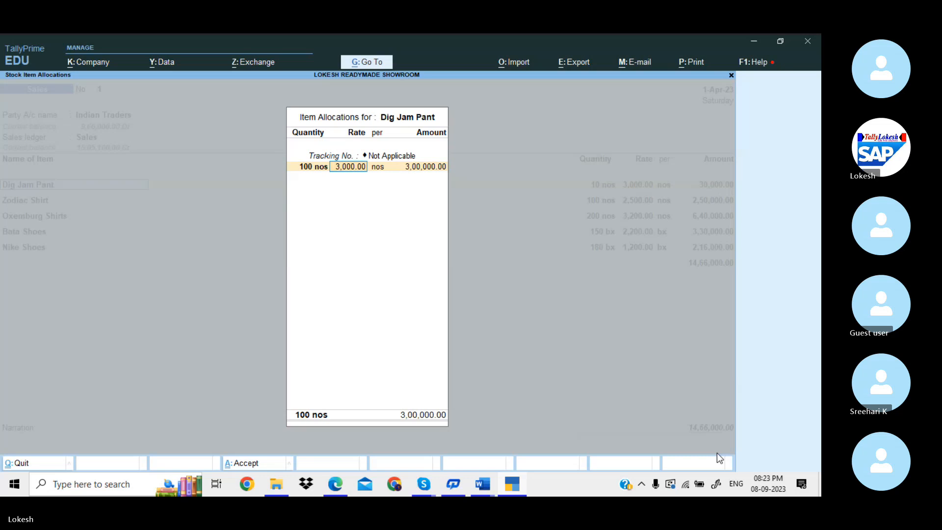
type("5000")
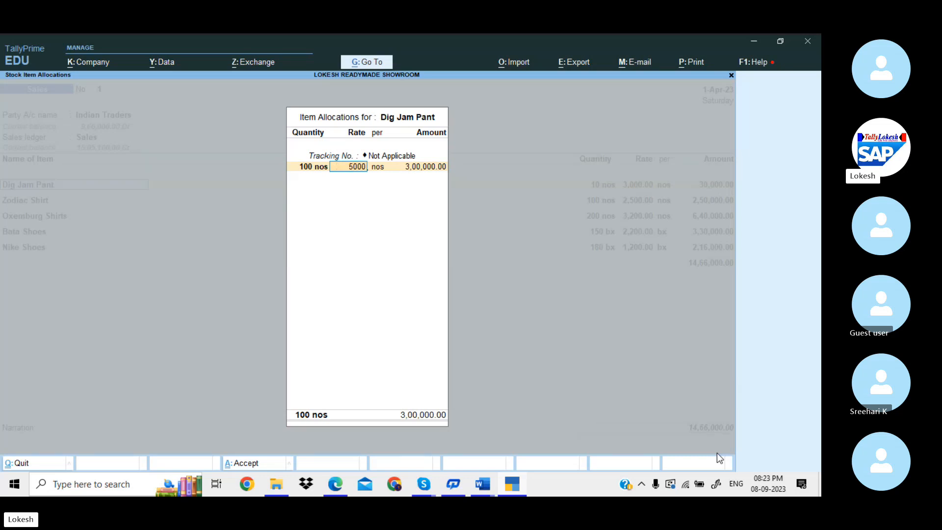
key("Return")
key("Return")
key("Return")
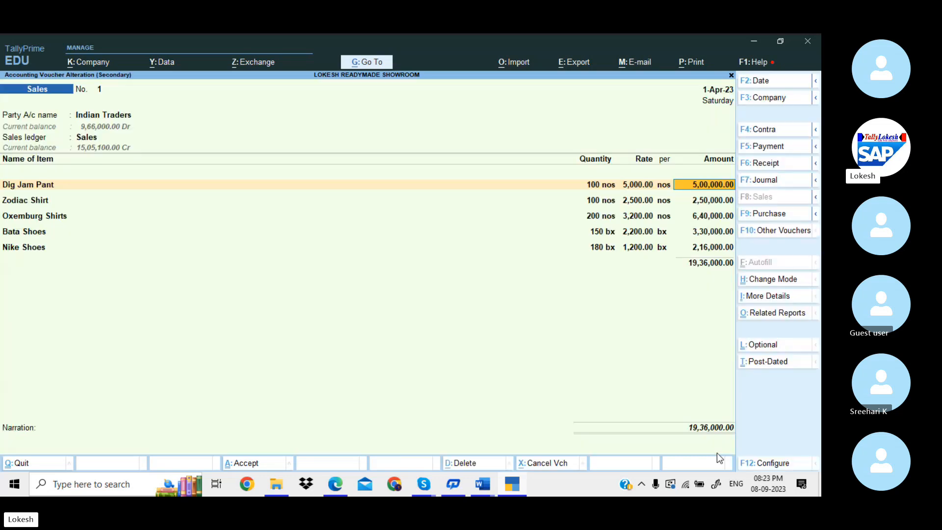
key("Return")
Step: Accept the remaining item lines through Nike Shoes and save the altered Indian Traders sales voucher without a narration
key("Down")
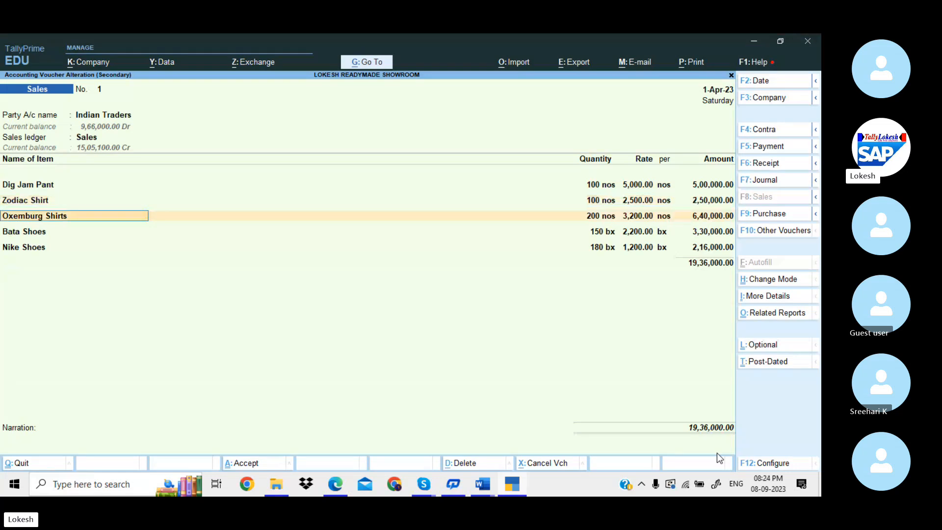
key("Return")
key("Return")
key("Return")
key("Return")
key("Return")
key("Return")
key("Return")
key("Return")
key("Return")
key("Return")
key("Return")
key("Return")
key("Return")
key("Return")
key("Return")
key("Return")
key("Return")
key("Return")
key("Return")
key("Return")
key("Return")
key("Return")
key("Return")
key("Return")
key("Return")
key("Return")
key("Return")
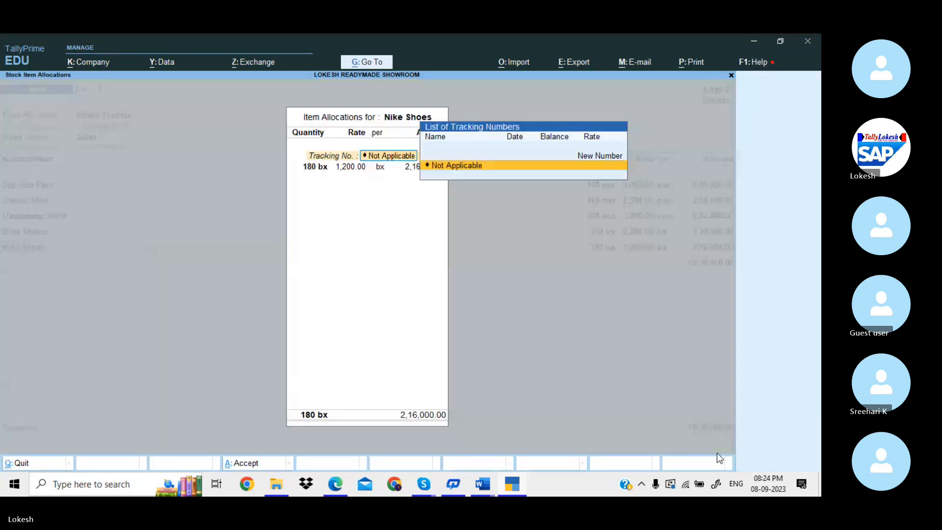
key("Return")
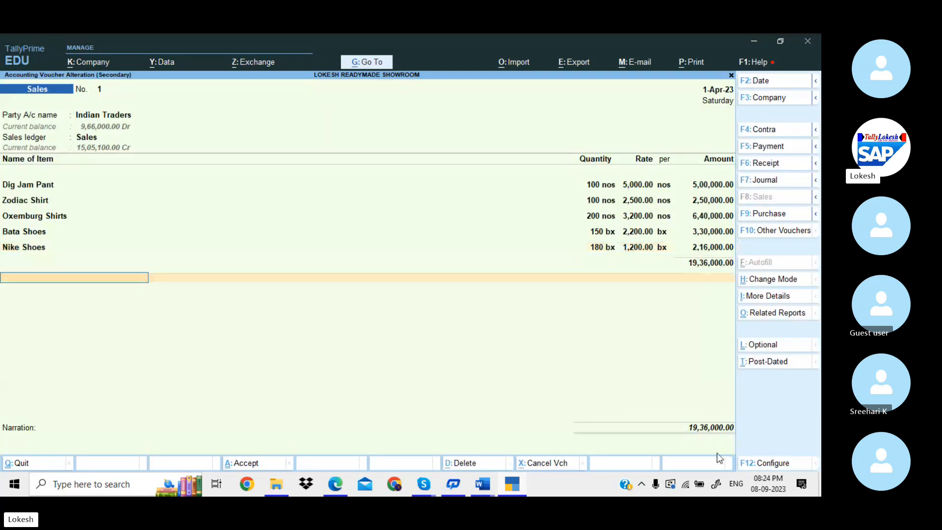
key("Return")
key("Return")
key("Return")
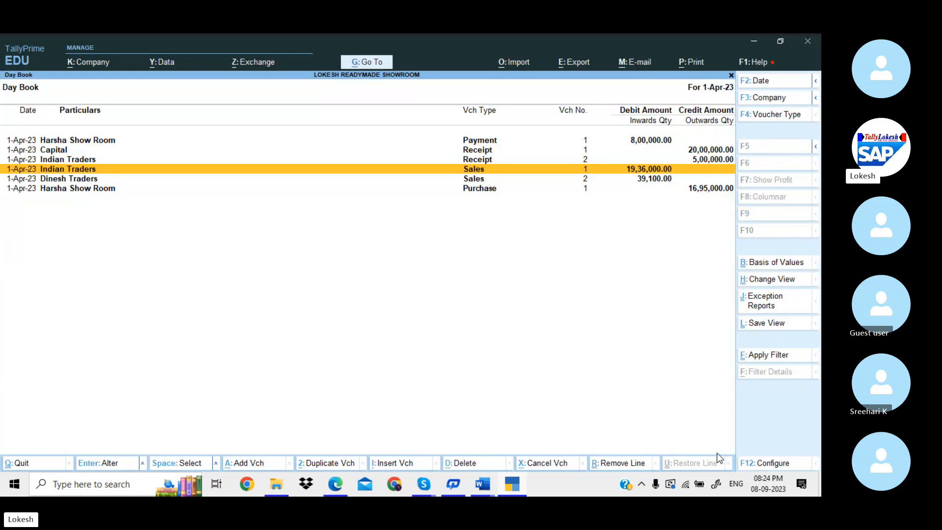
Step: Leave the Day Book and open the Account Books among the additional reports
key("Escape")
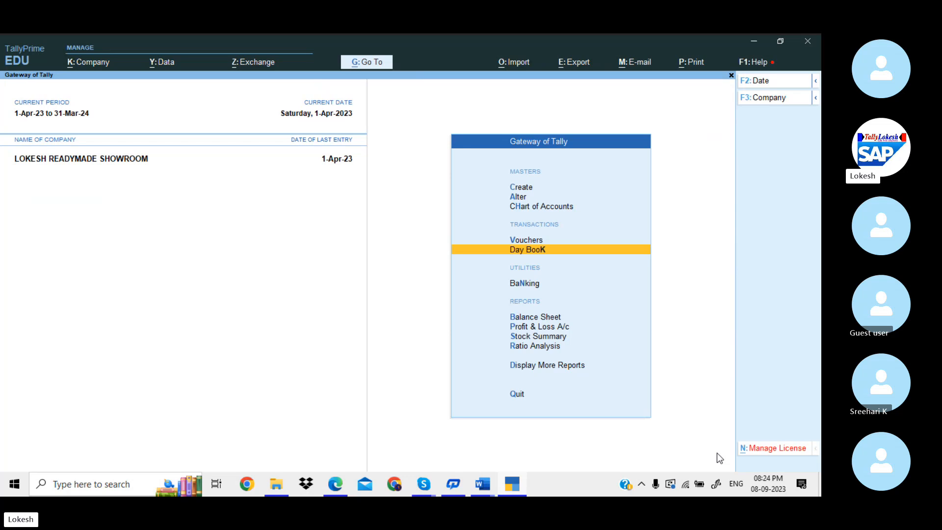
key("Down")
key("Down")
key("Down")
key("Down")
key("Down")
key("Down")
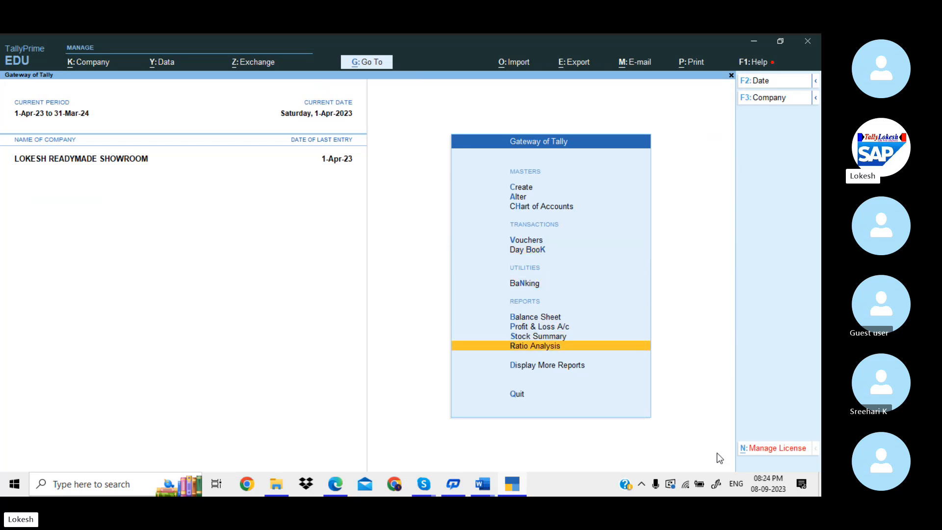
key("Return")
key("Down")
key("Down")
key("Down")
key("Down")
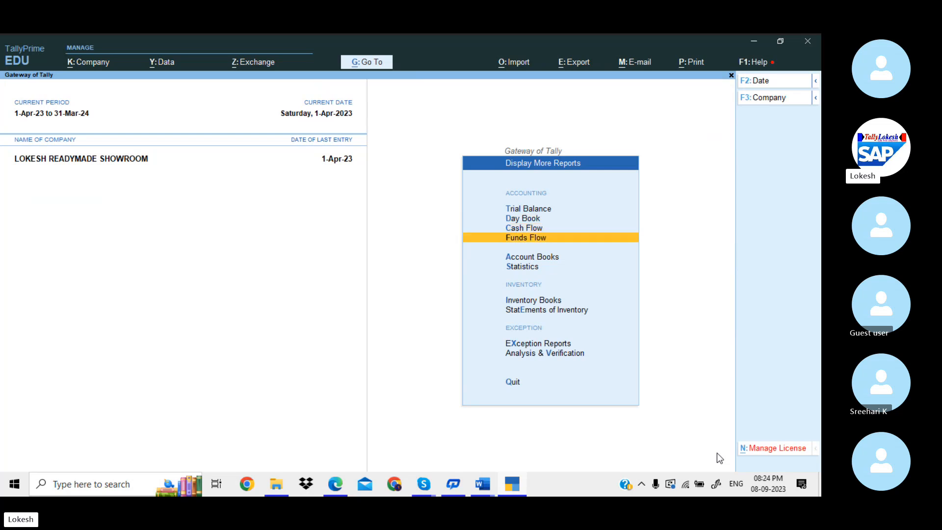
key("Return")
Step: Open the Purchase Register and list the purchase vouchers for April
key("Down")
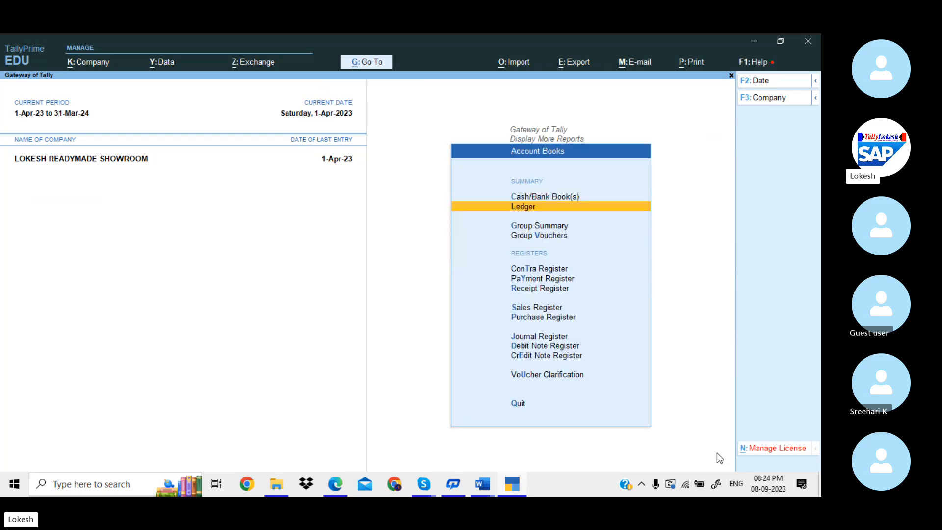
key("Down")
key("Down")
key("Down")
key("Down")
key("Down")
key("Down")
key("Down")
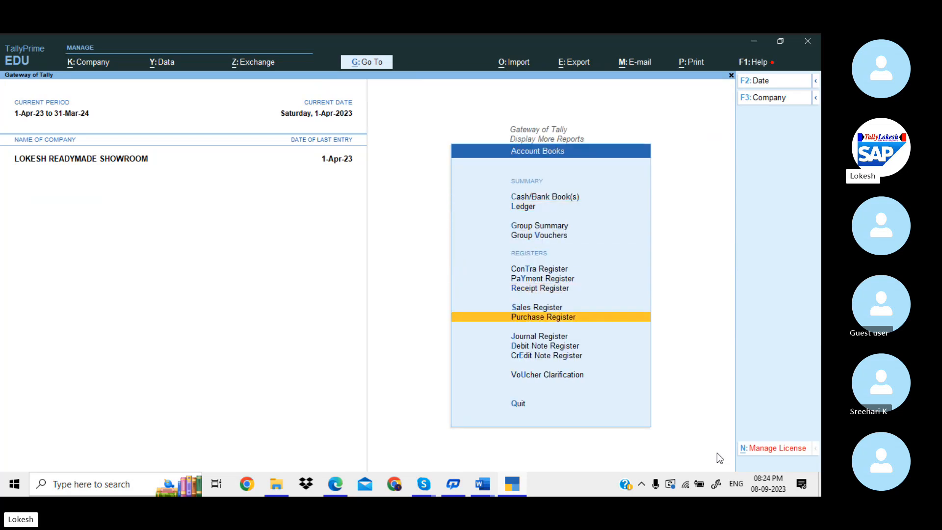
key("Return")
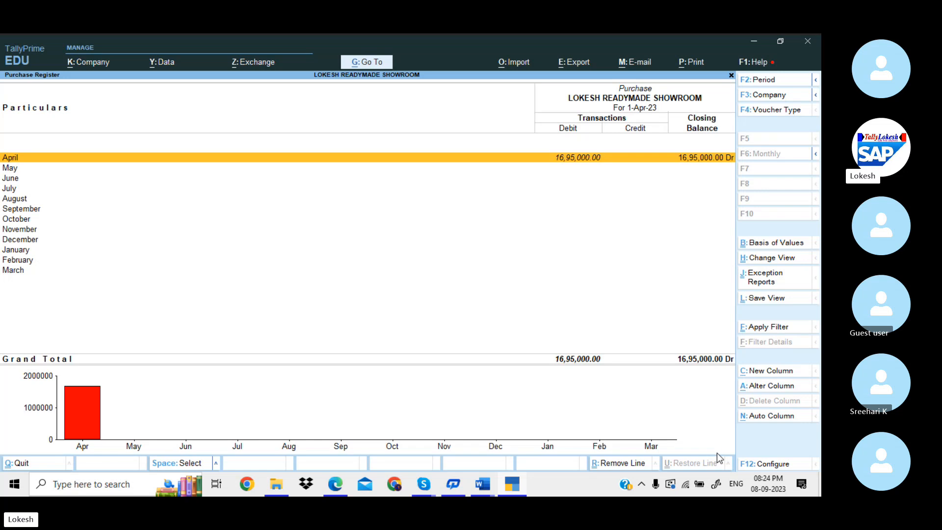
key("Return")
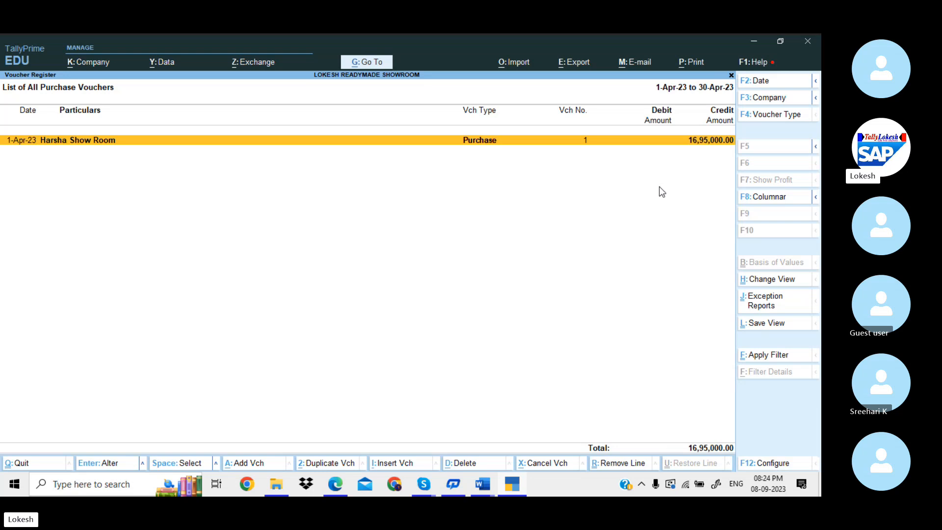
Step: Close the Purchase Register and list the April vouchers in the Sales Register
key("Escape")
key("Escape")
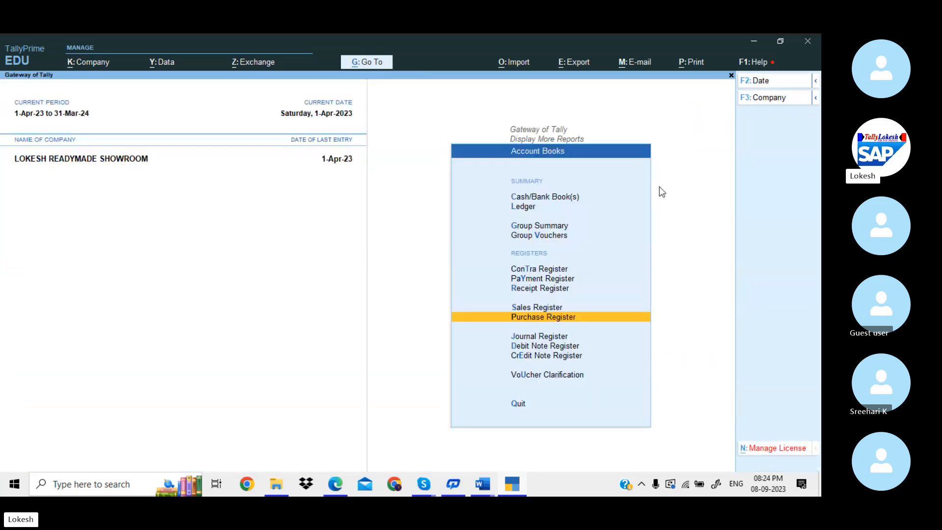
key("Up")
key("Return")
key("Return")
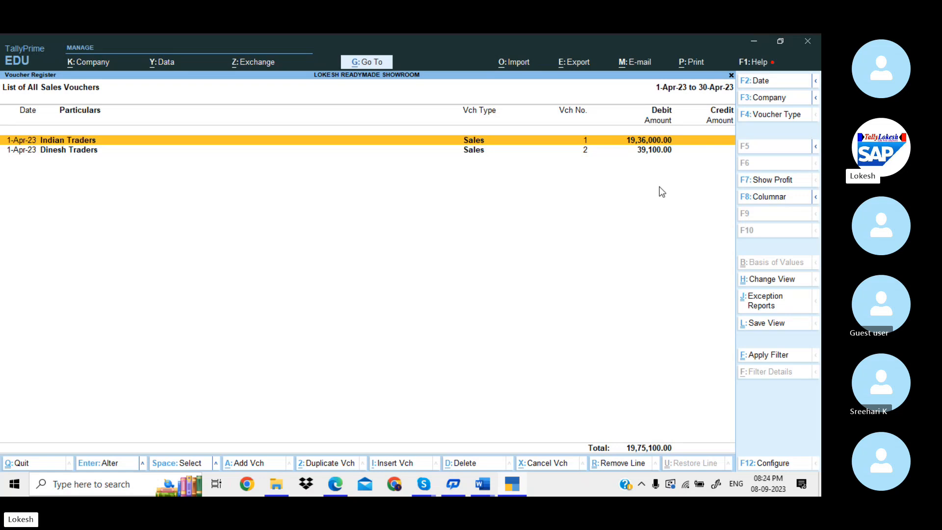
Step: Close the Sales Register and return to the Gateway of Tally
key("Escape")
key("Escape")
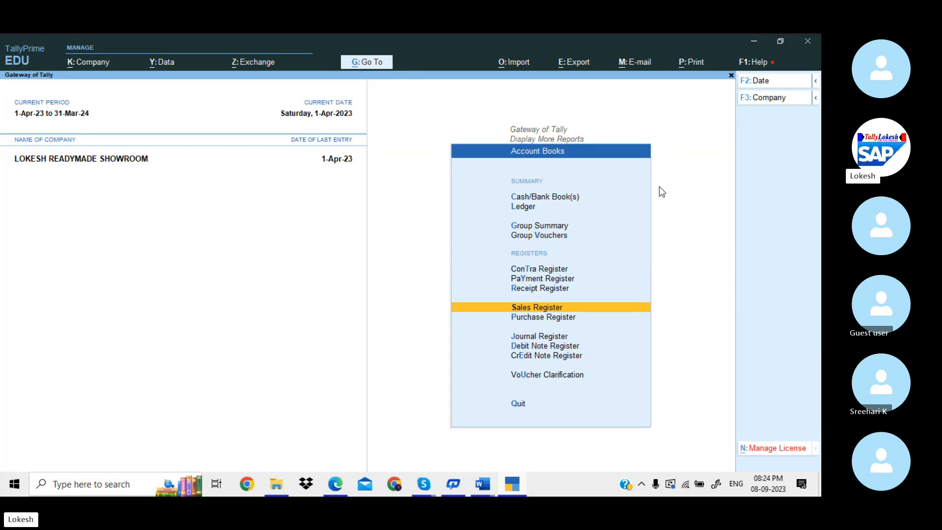
key("Escape")
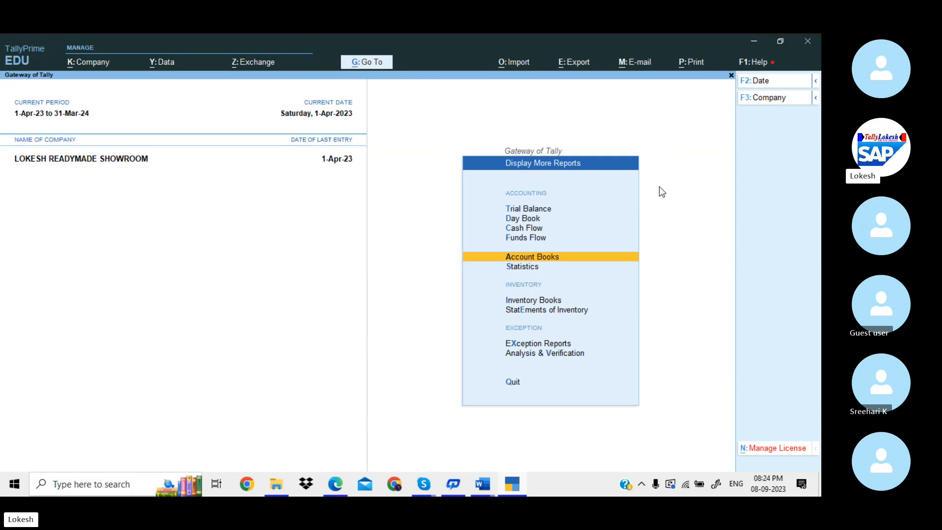
key("Escape")
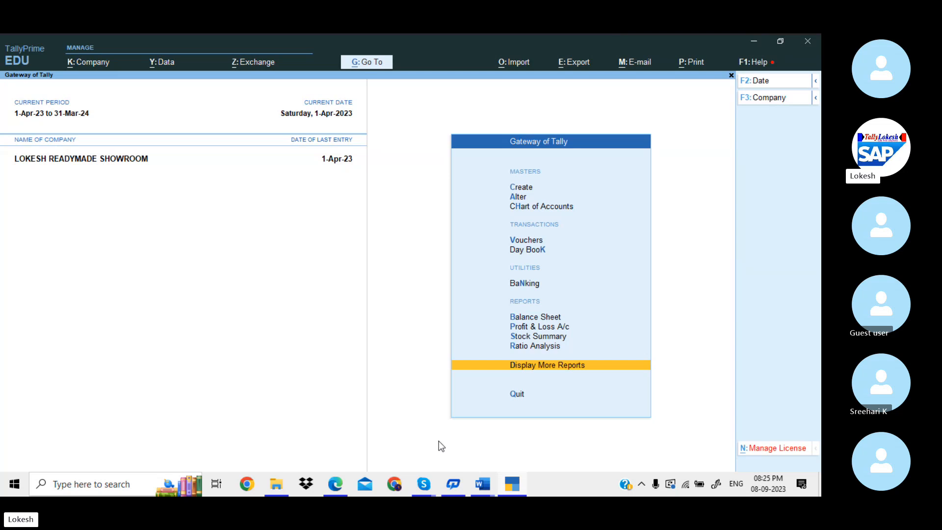
mouse_move(428, 480)
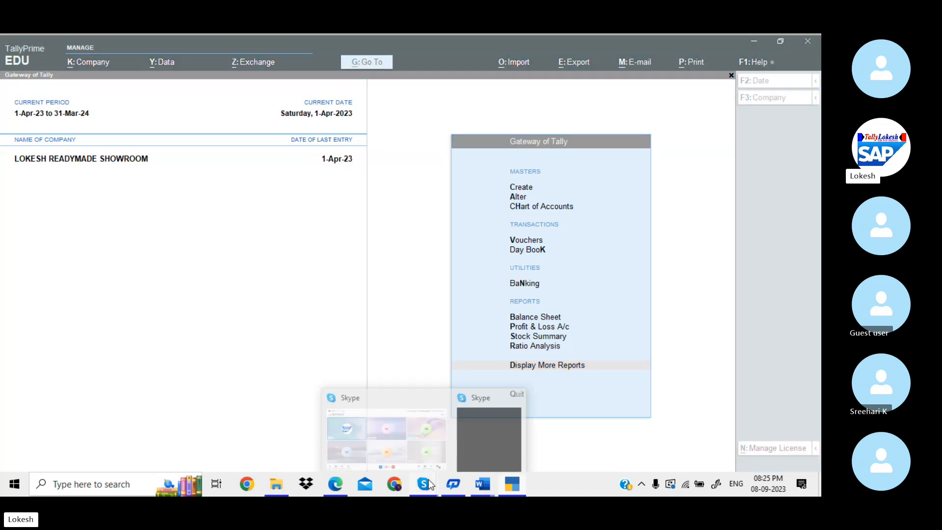
left_click(409, 446)
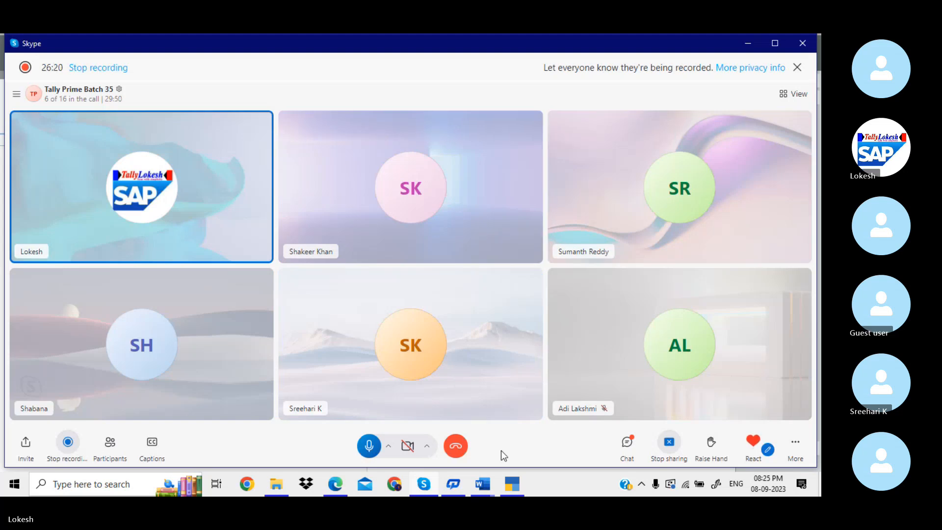
left_click(511, 485)
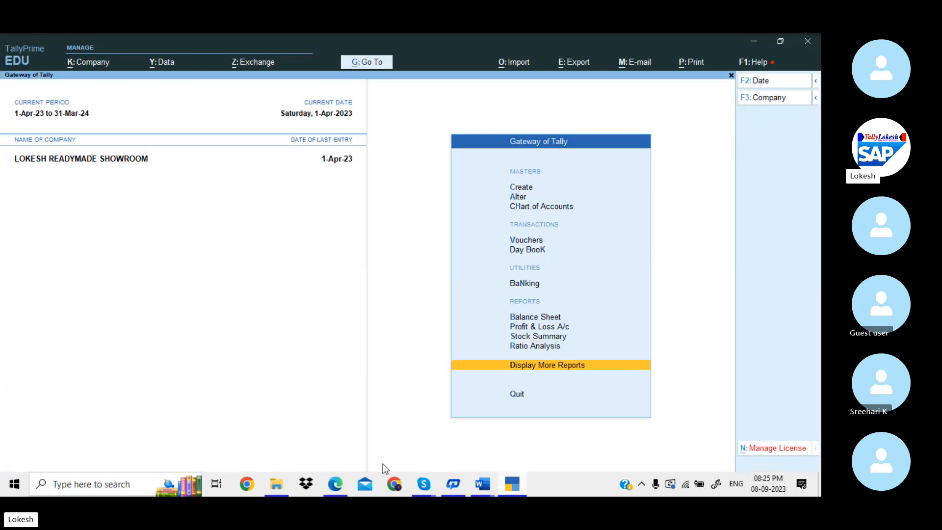
Step: Switch to the exercise PDF in Edge and examine the Star Medical Agencies Problem 12 medicine headings, items and box quantities
left_click(335, 484)
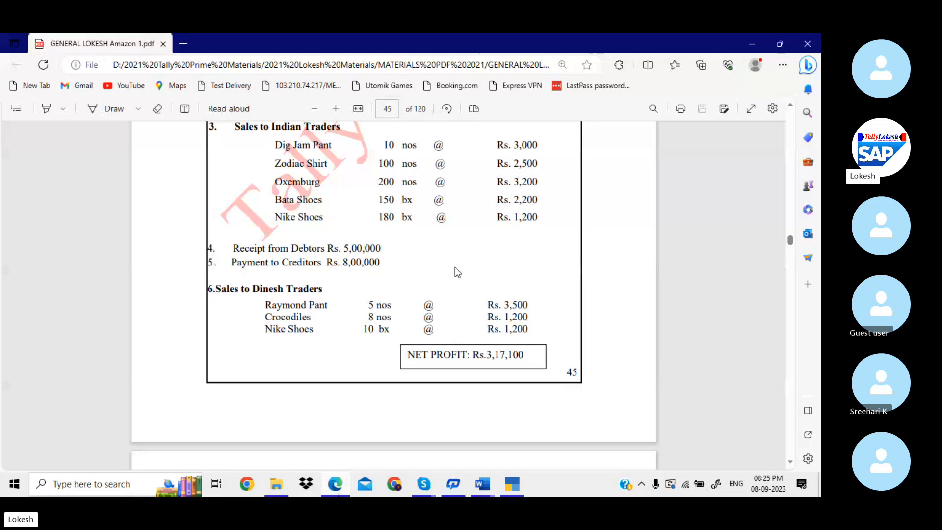
scroll(454, 266, "down", 4)
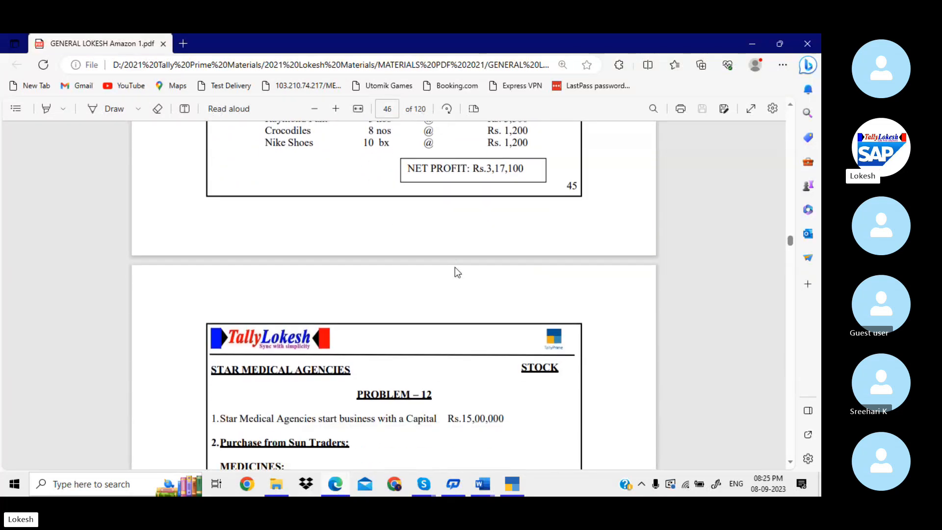
scroll(455, 267, "down", 5)
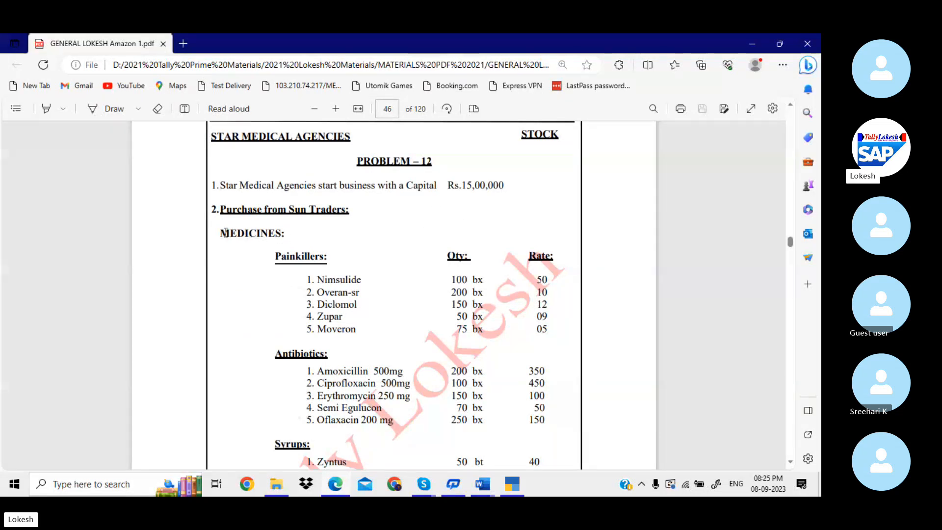
left_click_drag(220, 234, 322, 265)
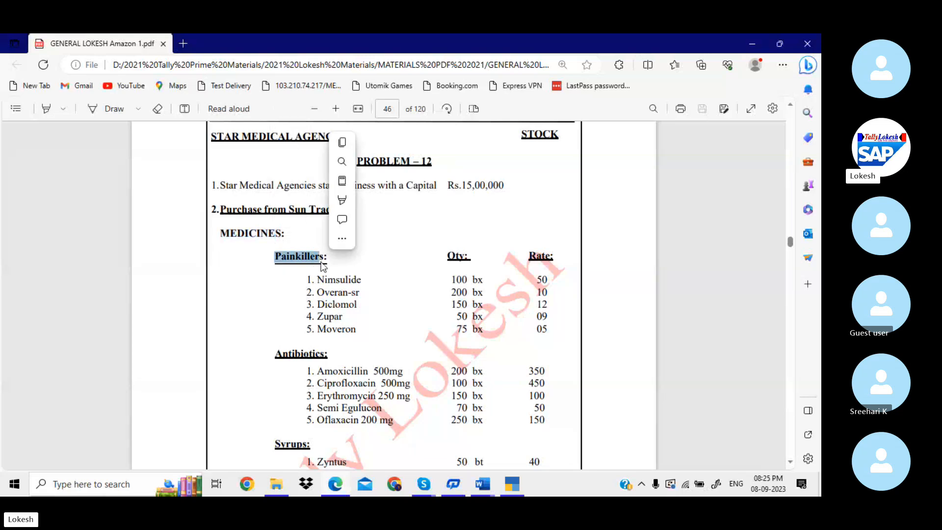
left_click_drag(275, 353, 325, 355)
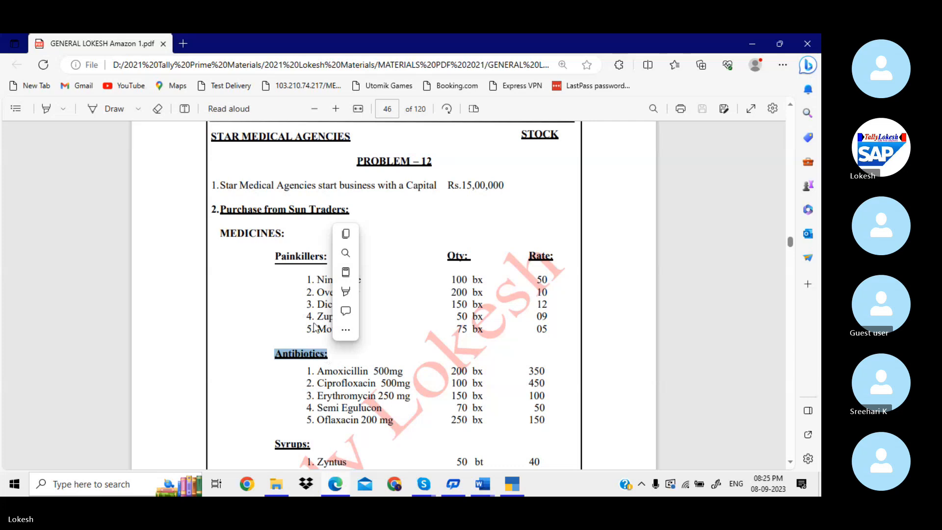
left_click_drag(318, 280, 342, 292)
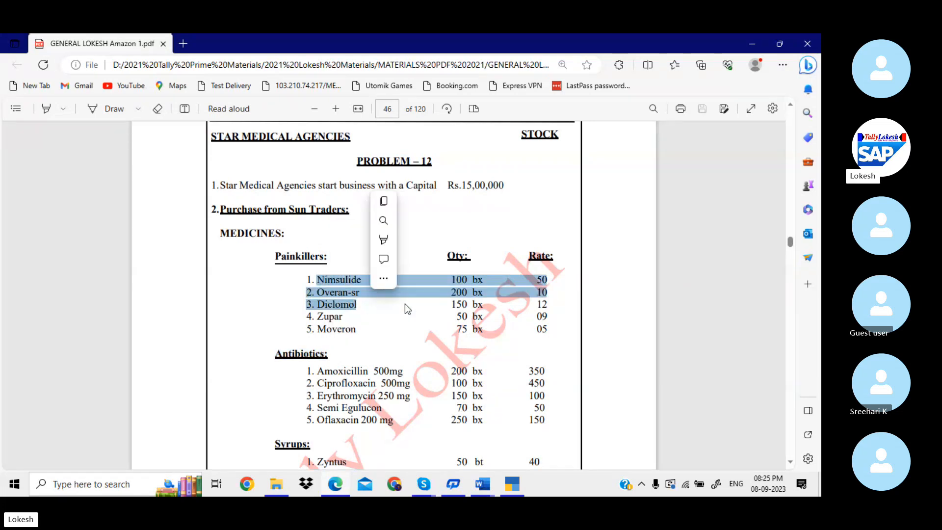
left_click(478, 286)
left_click_drag(478, 286, 483, 293)
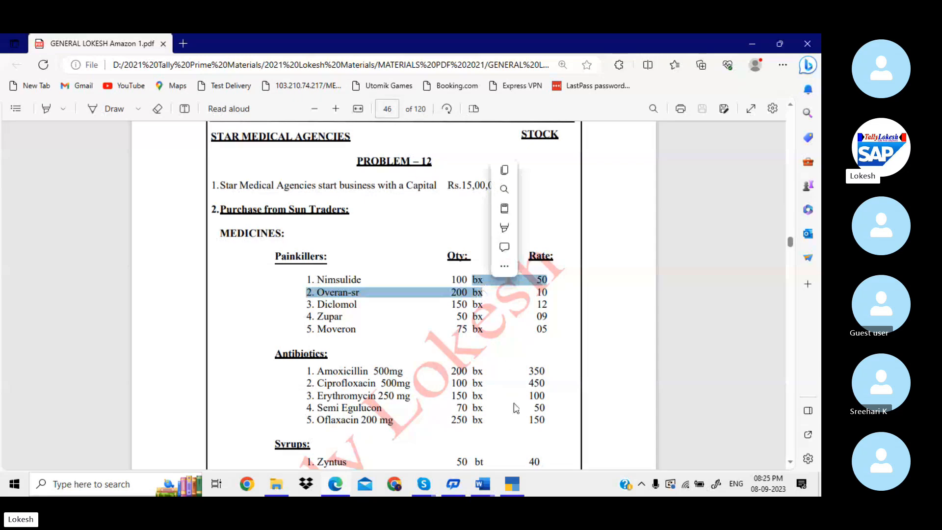
Step: Examine the rest of Problem 12's purchase list, including the units for syrups, soaps, toothpastes and shampoos
scroll(516, 408, "down", 3)
scroll(514, 405, "down", 1)
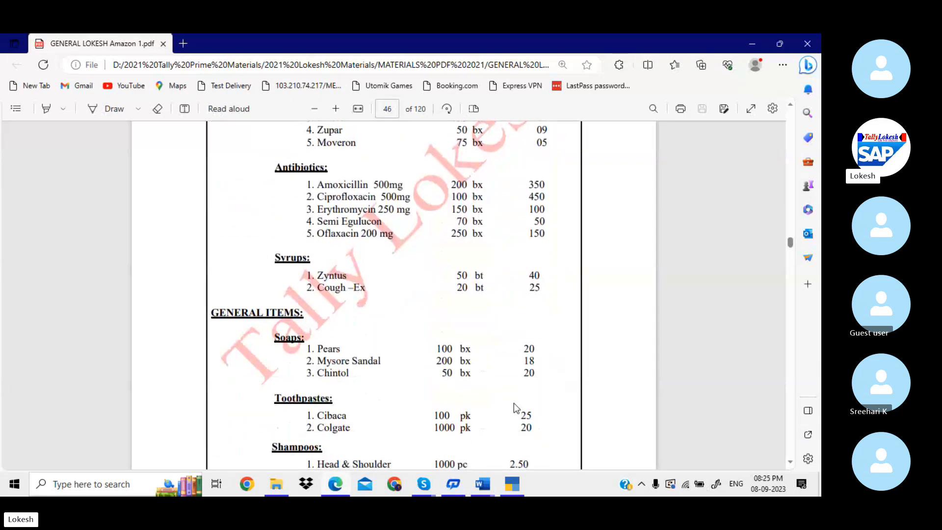
left_click_drag(475, 278, 483, 286)
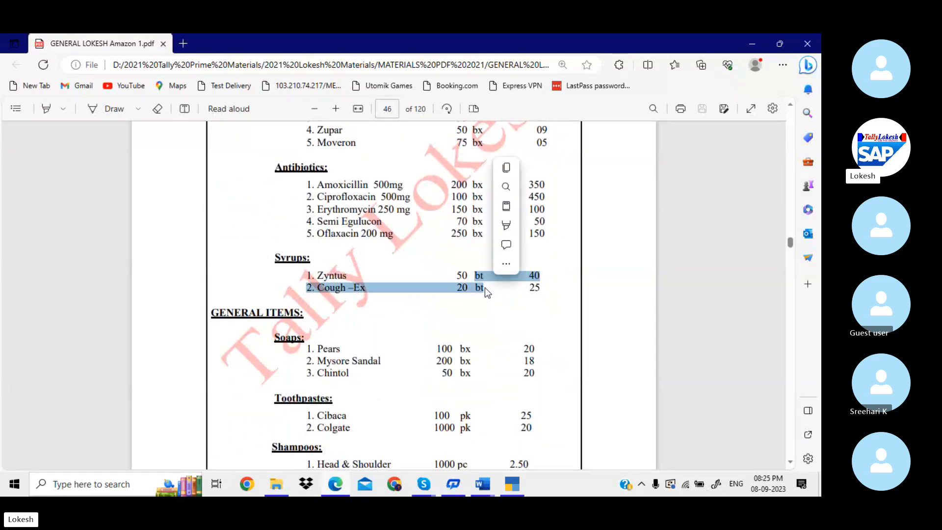
left_click_drag(460, 416, 474, 418)
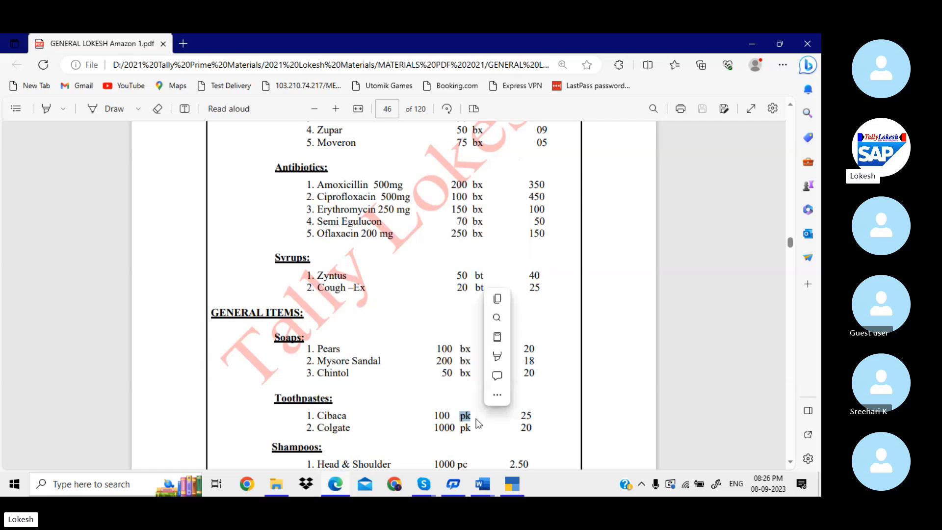
scroll(476, 419, "down", 3)
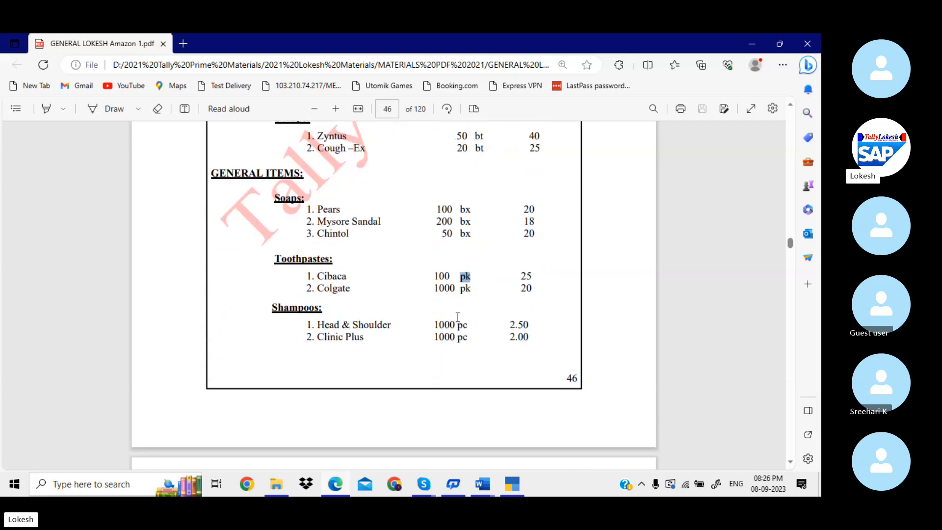
left_click_drag(458, 324, 478, 331)
scroll(480, 336, "up", 1)
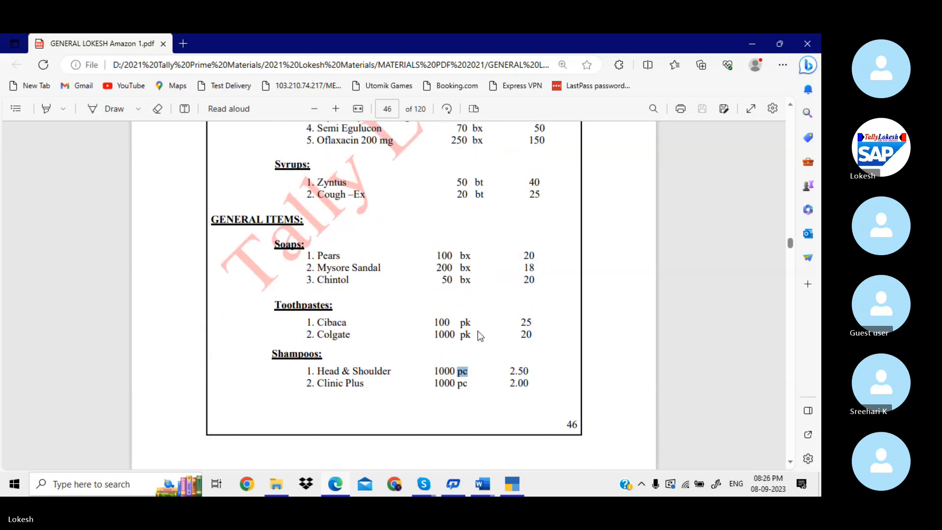
scroll(480, 335, "up", 5)
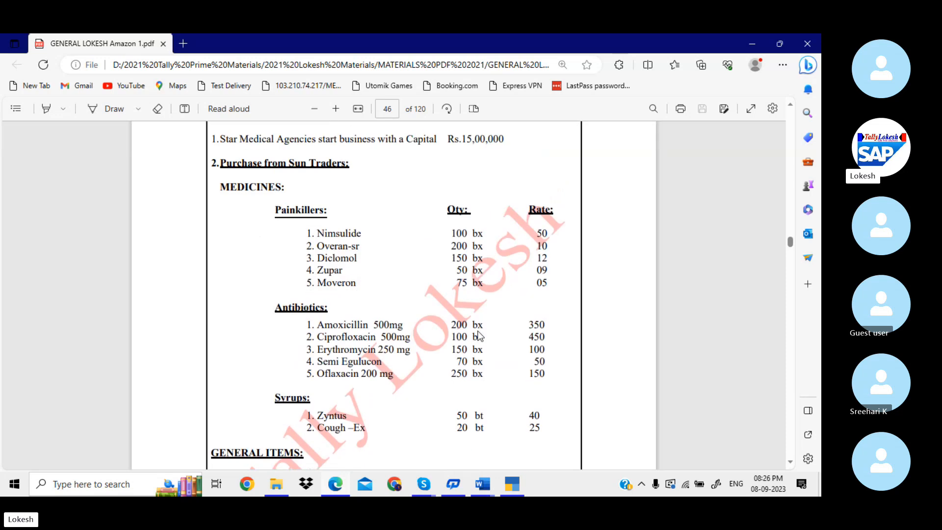
scroll(480, 335, "down", 5)
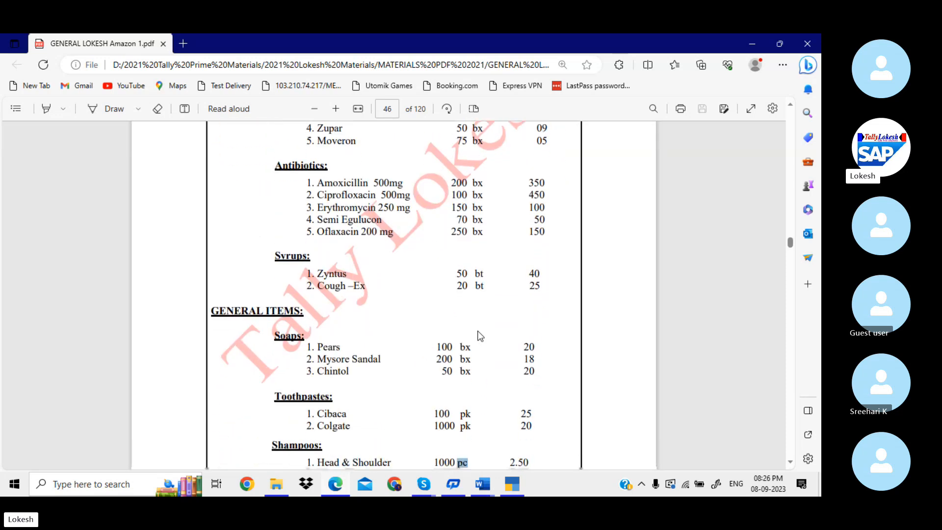
scroll(480, 336, "up", 6)
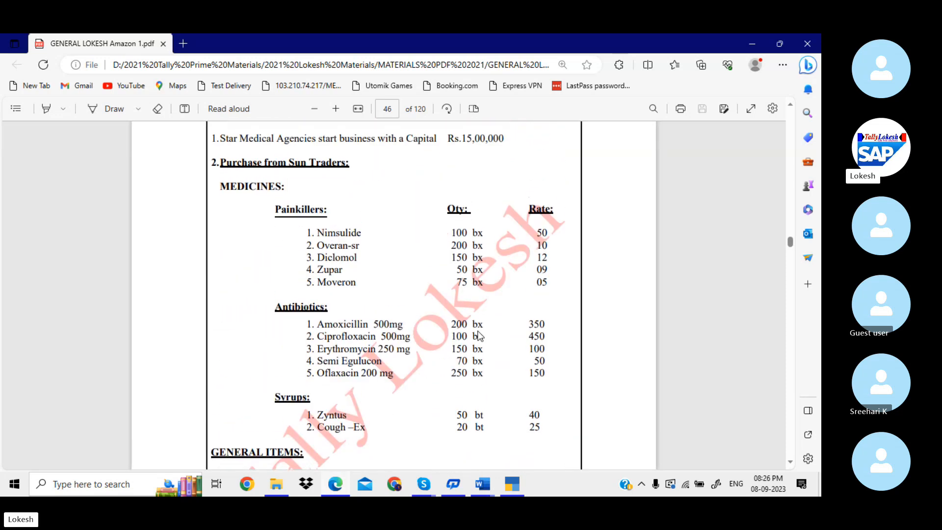
scroll(479, 334, "up", 1)
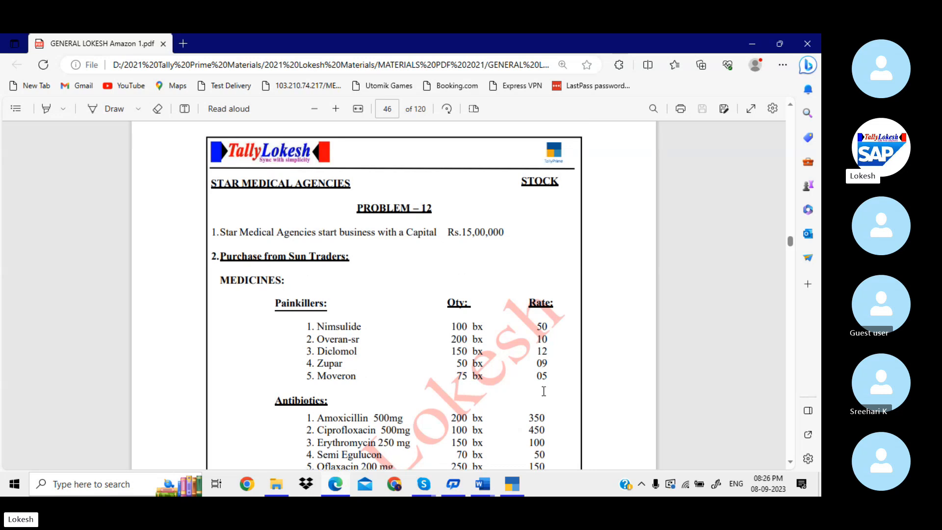
Step: Switch to TallyPrime and open the creation form for a stock group
left_click(512, 484)
key("Down")
key("Down")
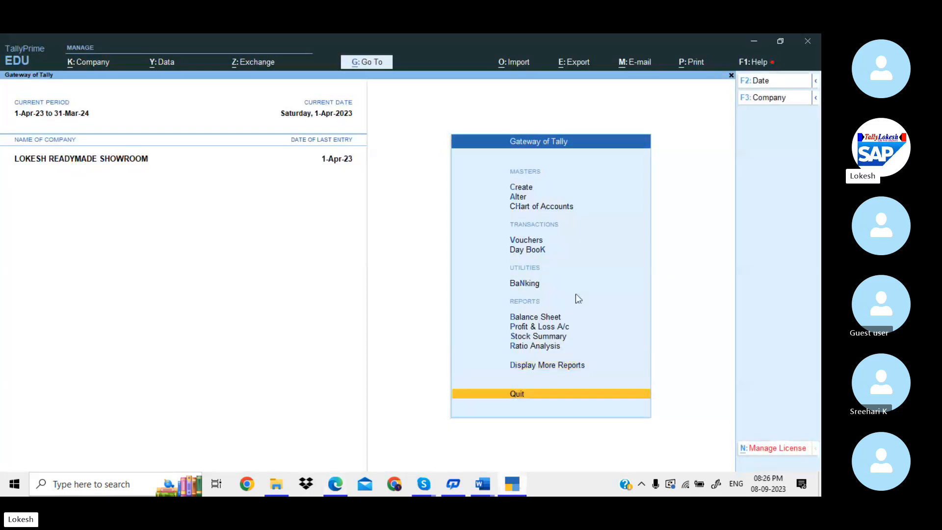
key("Return")
key("Down")
key("Down")
key("Down")
key("Down")
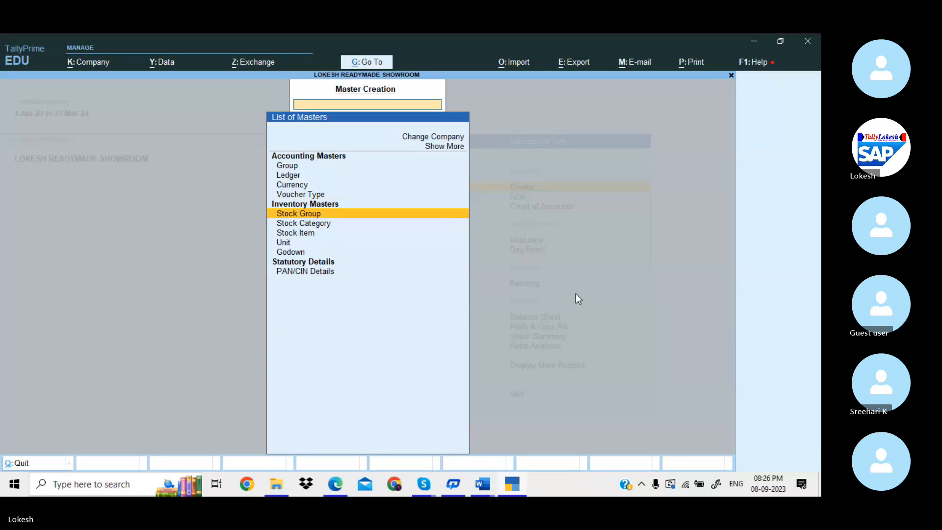
key("Return")
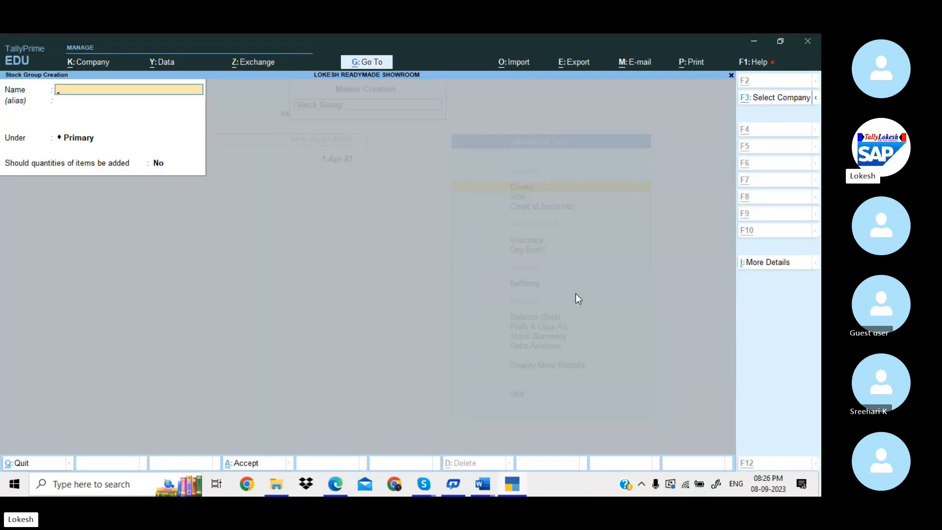
Step: Check the main item headings in the exercise PDF and create the stock group Medicines under Primary
key("alt+Tab")
scroll(575, 293, "down", 3)
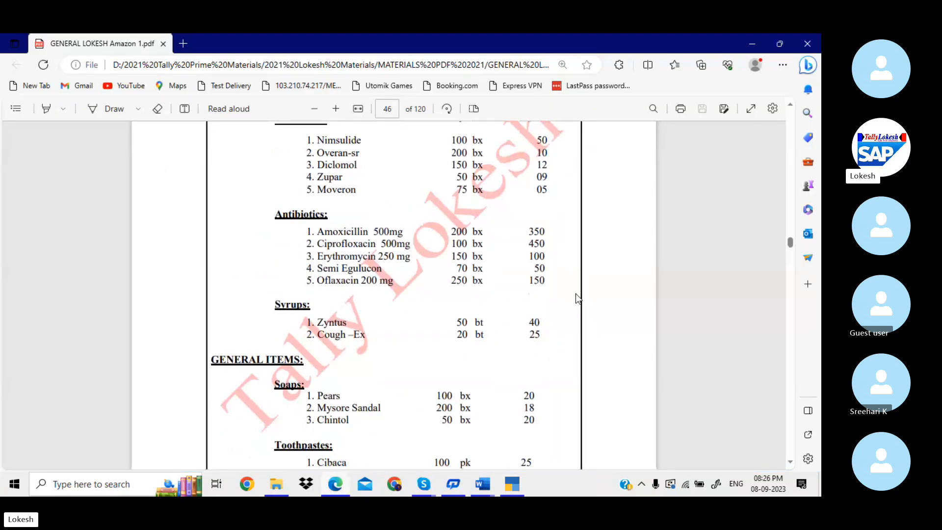
key("alt+Tab")
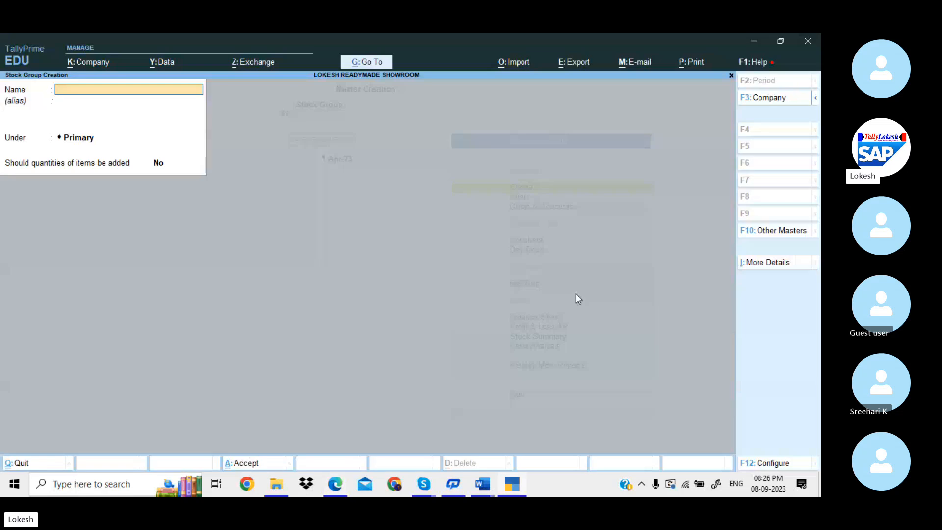
type("Me")
key("Return")
key("Return")
key("Return")
key("Return")
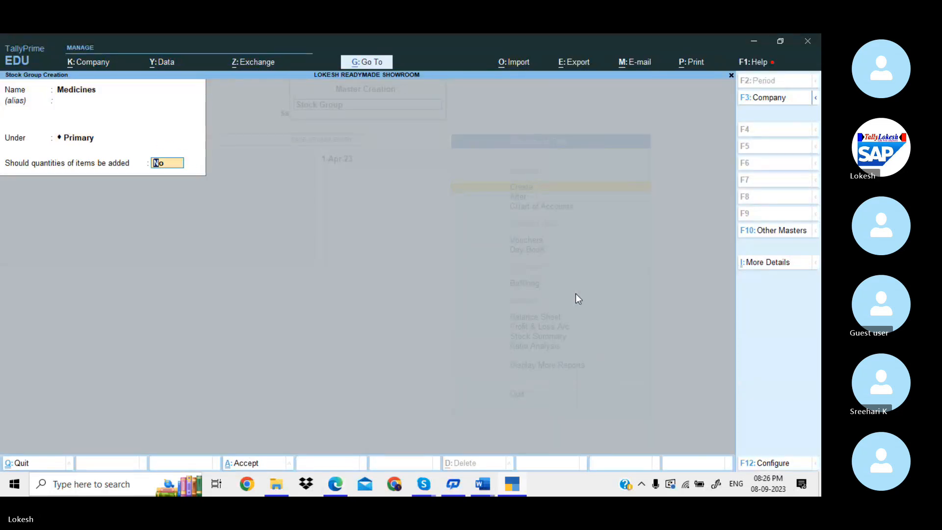
Step: Create a second stock group named General Items under Primary, without adding item quantities
type("Gene")
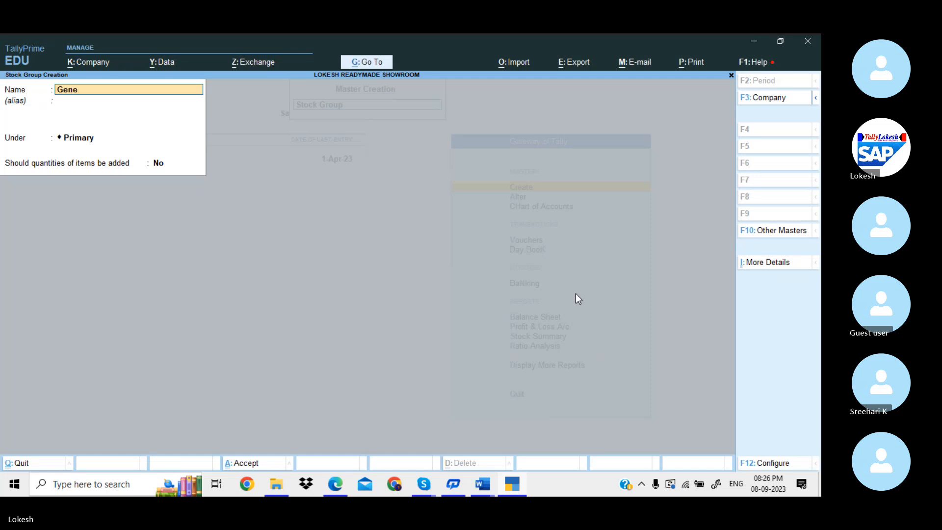
type("ral It")
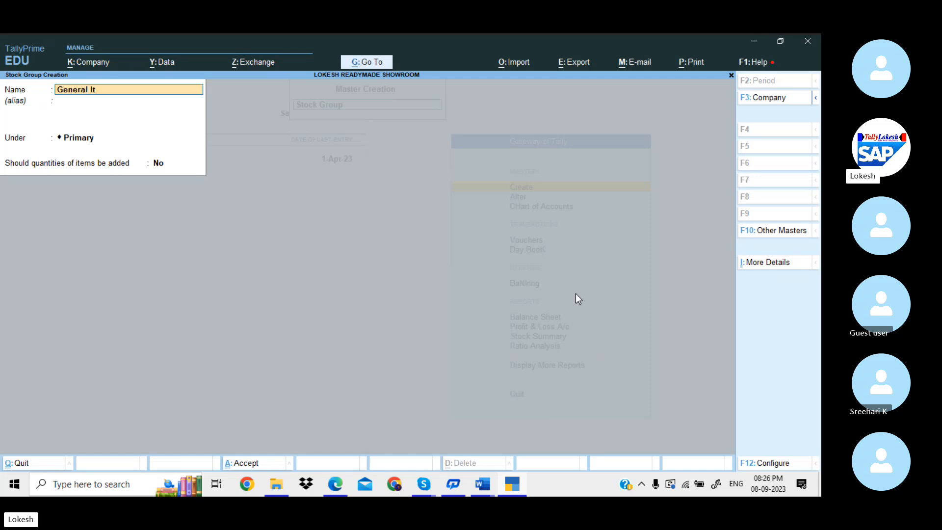
type("em")
key("Return")
key("Return")
key("Return")
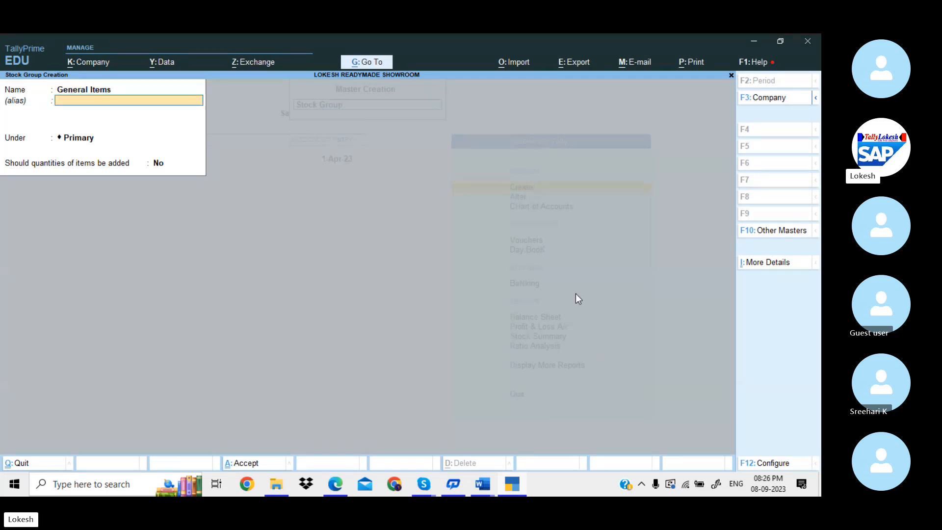
key("Return")
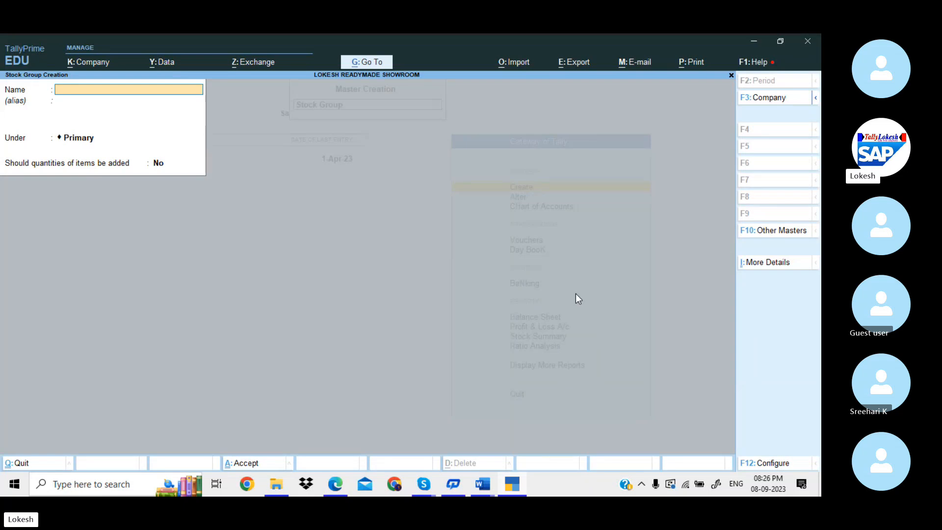
Step: Leave stock group creation and open the creation form for a stock category
key("Escape")
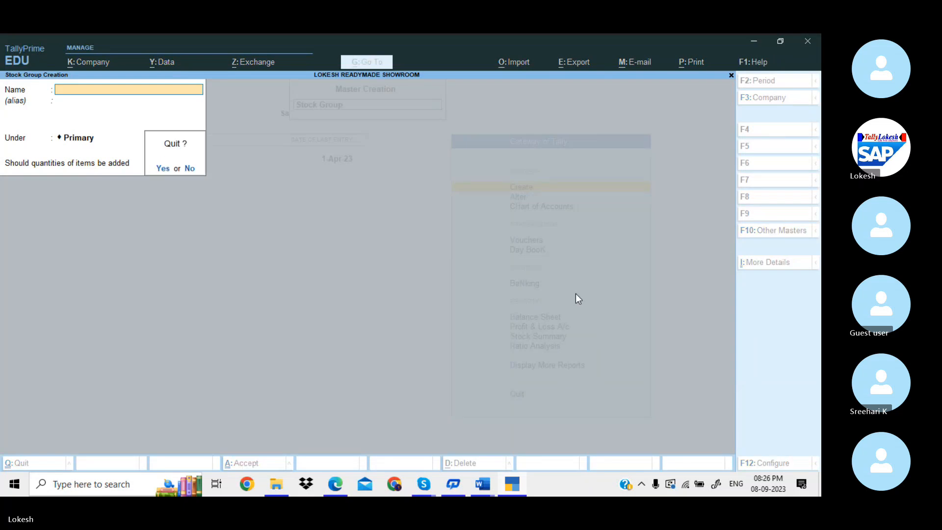
key("Return")
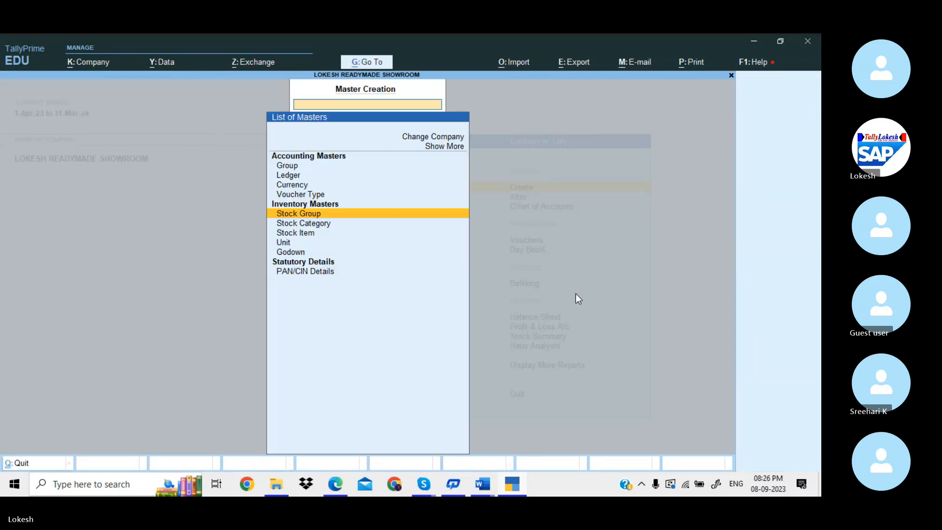
key("Down")
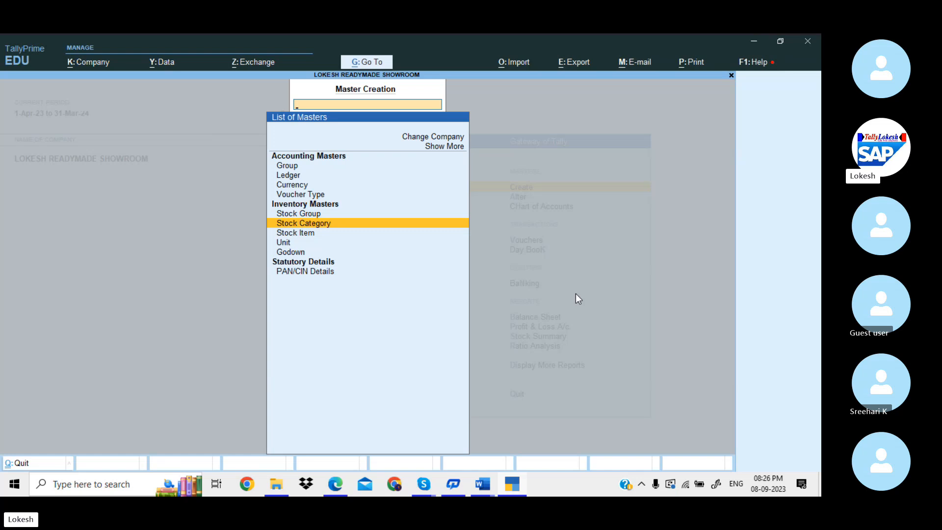
key("Return")
Step: Copy the Painkillers heading from the exercise PDF and create it as a stock category under Primary in TallyPrime
key("alt+Tab")
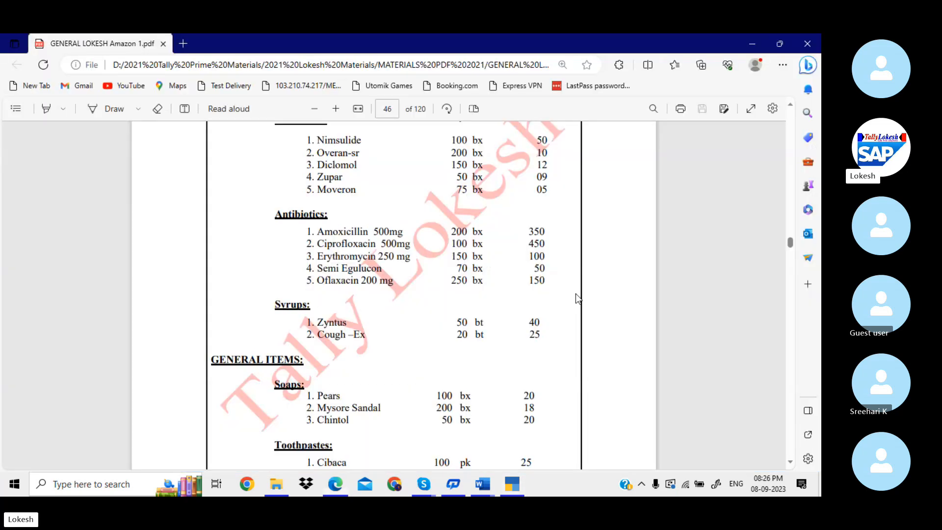
scroll(572, 172, "up", 3)
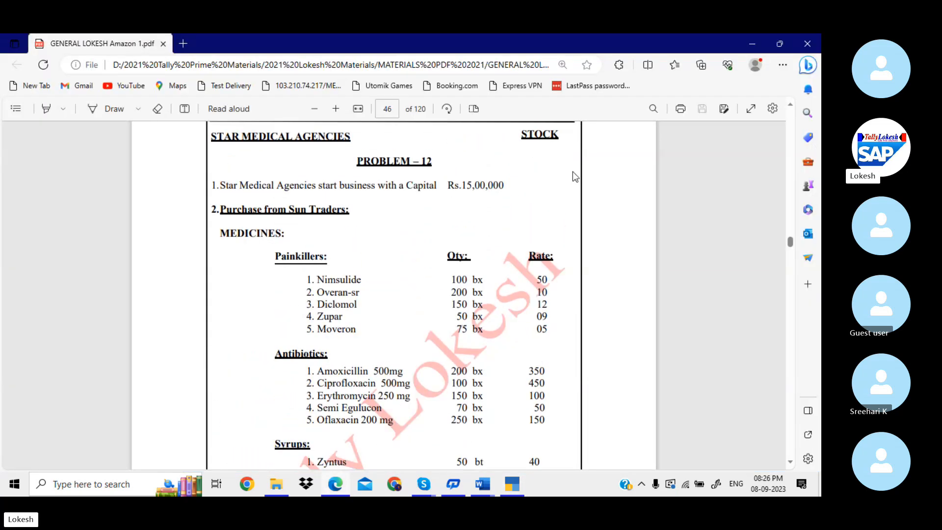
left_click_drag(280, 257, 325, 257)
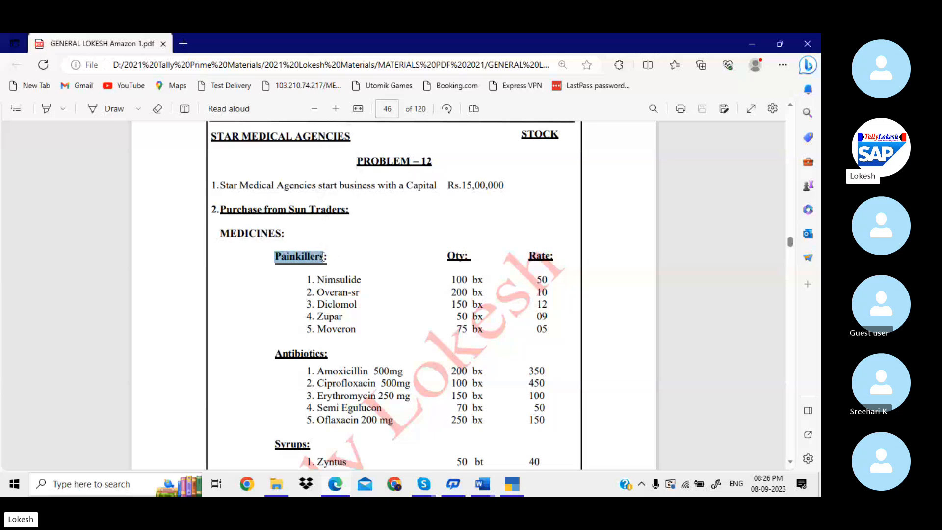
left_click(515, 485)
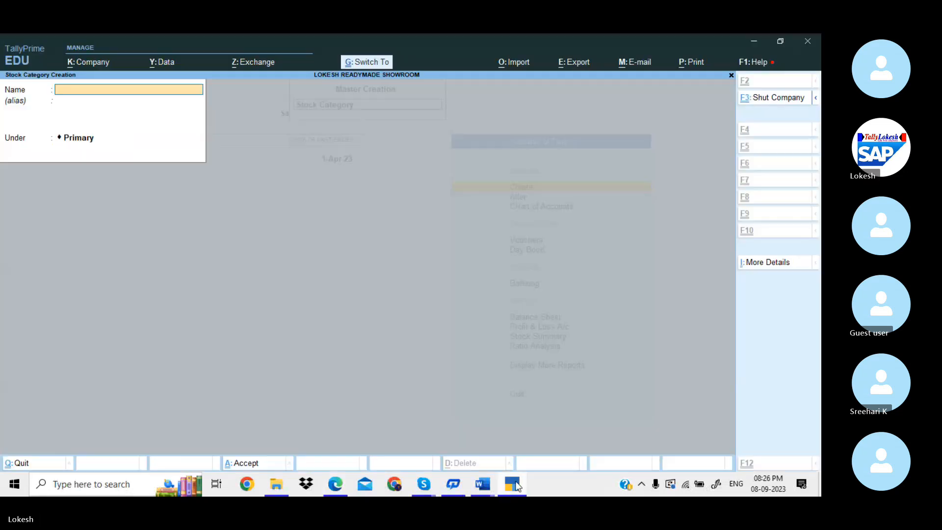
key("Return")
key("Return")
key("Return")
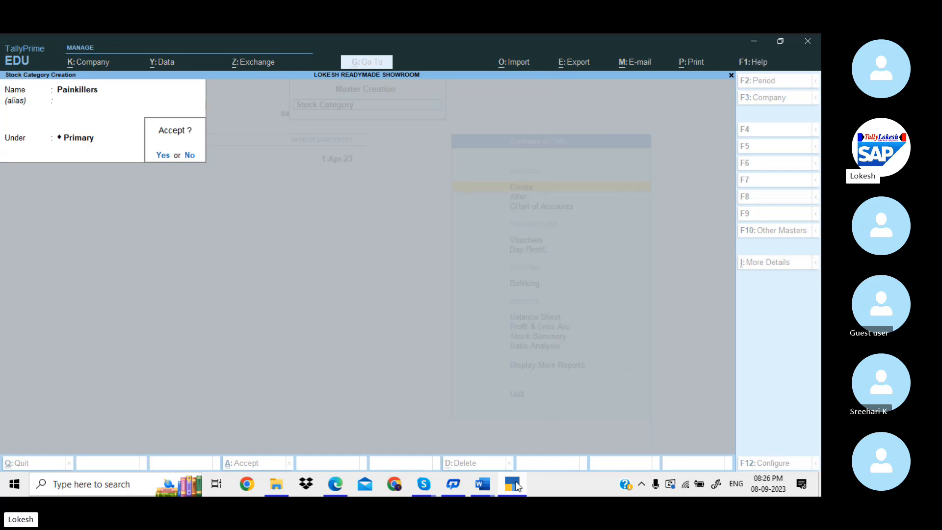
key("Return")
Step: Copy the Antibiotics heading from the PDF and create the stock category Antibiotics under Primary
left_click(516, 485)
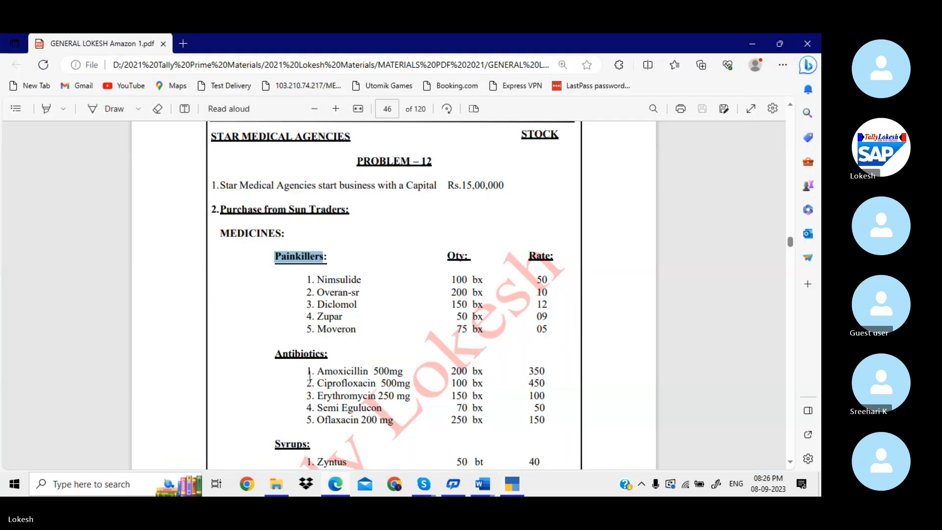
left_click_drag(276, 356, 325, 355)
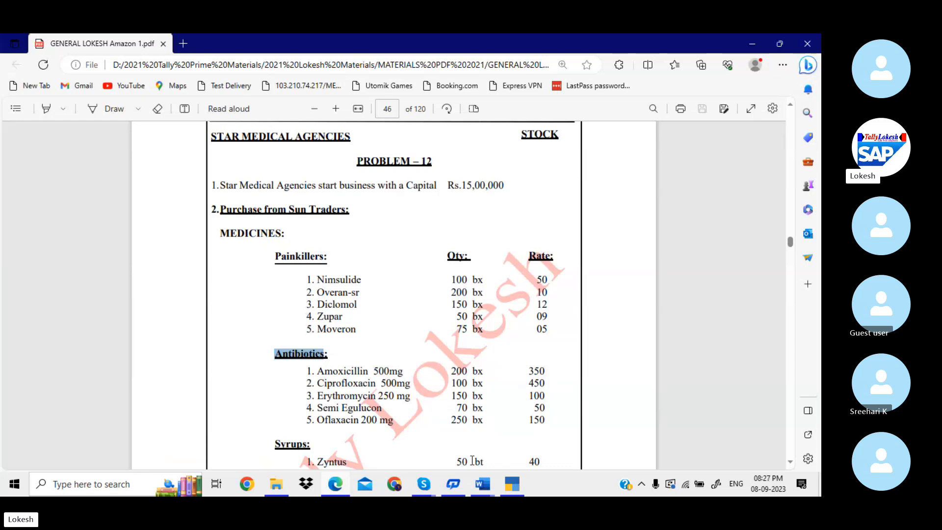
left_click(514, 484)
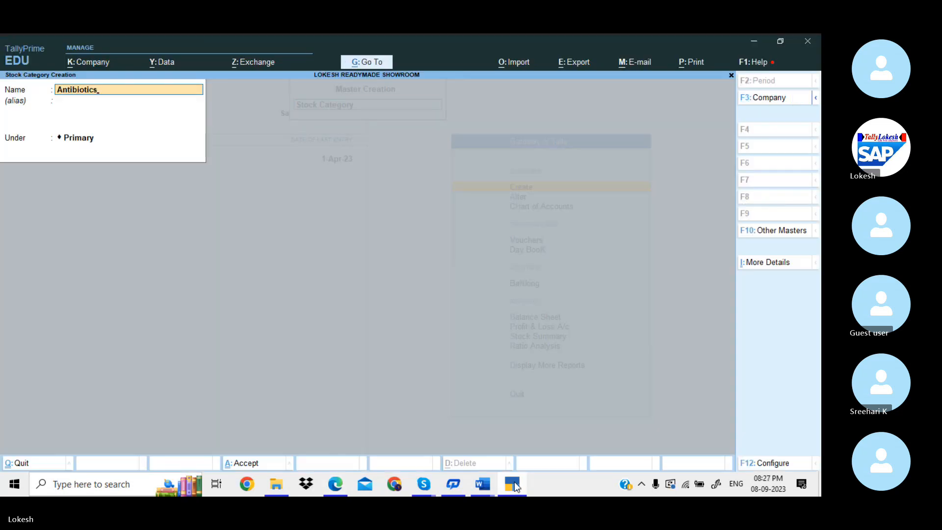
key("Return")
key("Return")
key("Return")
key("Return")
Step: Copy the Syrups heading from the PDF and create the stock category Syrups under Primary
left_click(514, 483)
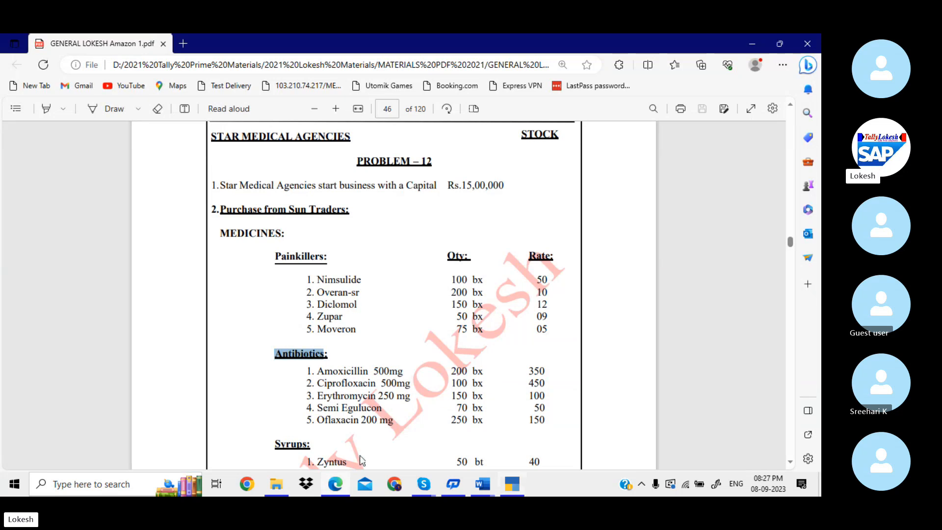
left_click_drag(274, 443, 305, 444)
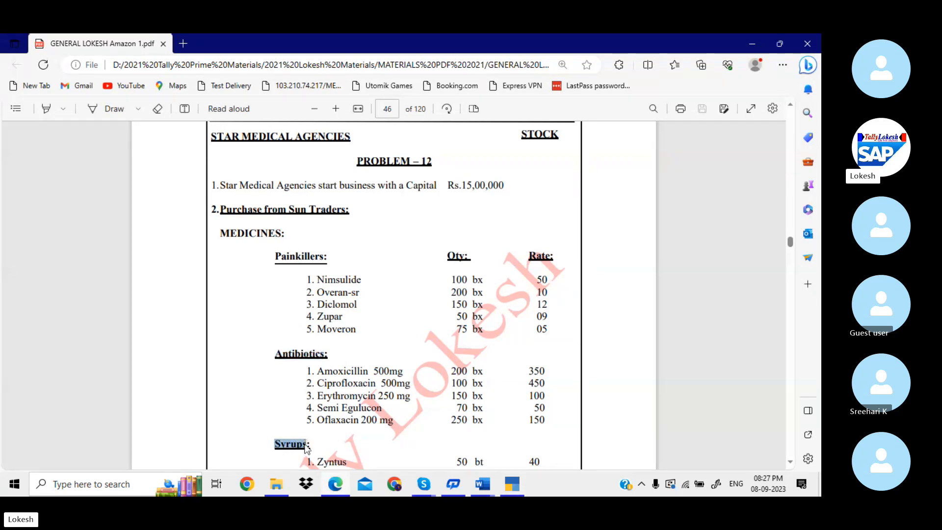
key("ctrl+c")
left_click(514, 485)
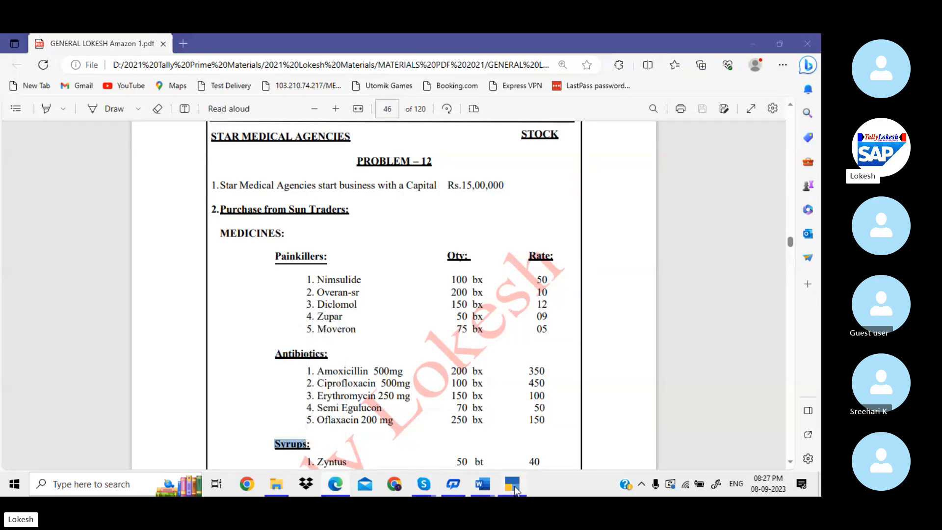
key("ctrl+v")
key("Return")
key("Return")
key("Return")
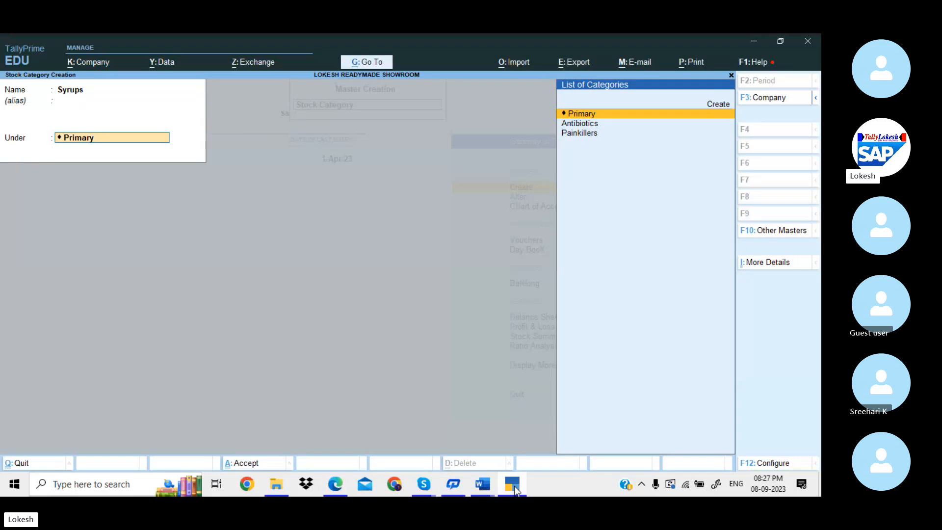
key("Return")
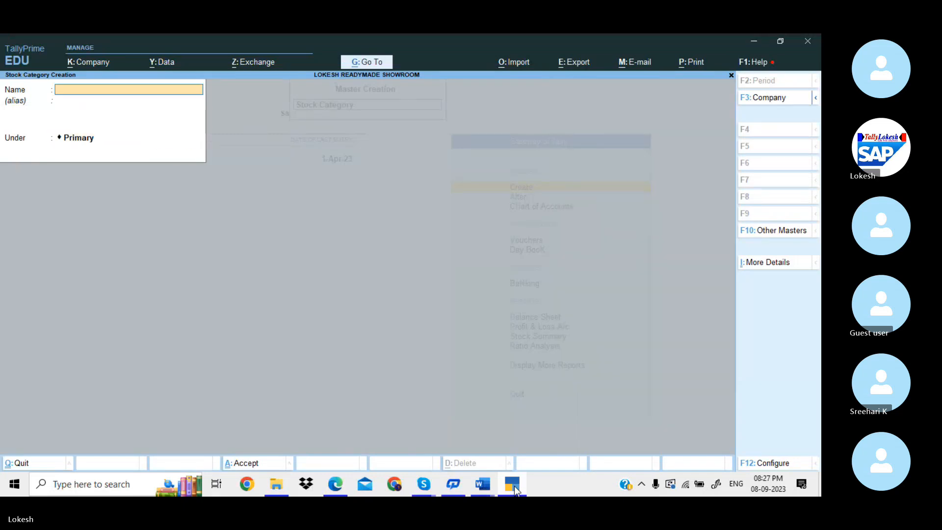
Step: Copy the Soaps heading under General Items in the PDF and create the stock category Soaps under Primary
left_click(514, 485)
key("alt+Tab")
key("Down")
key("Down")
key("Down")
key("Down")
key("Down")
key("Down")
key("Down")
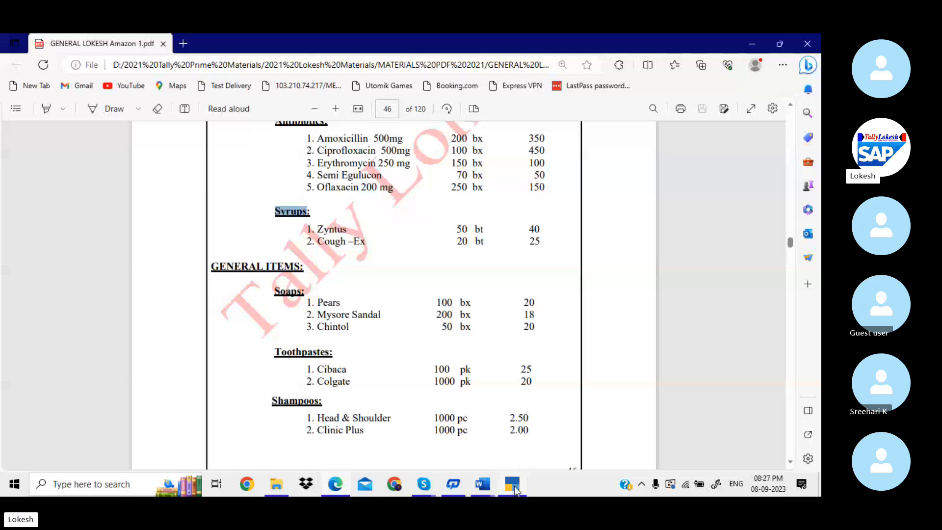
left_click_drag(274, 291, 296, 291)
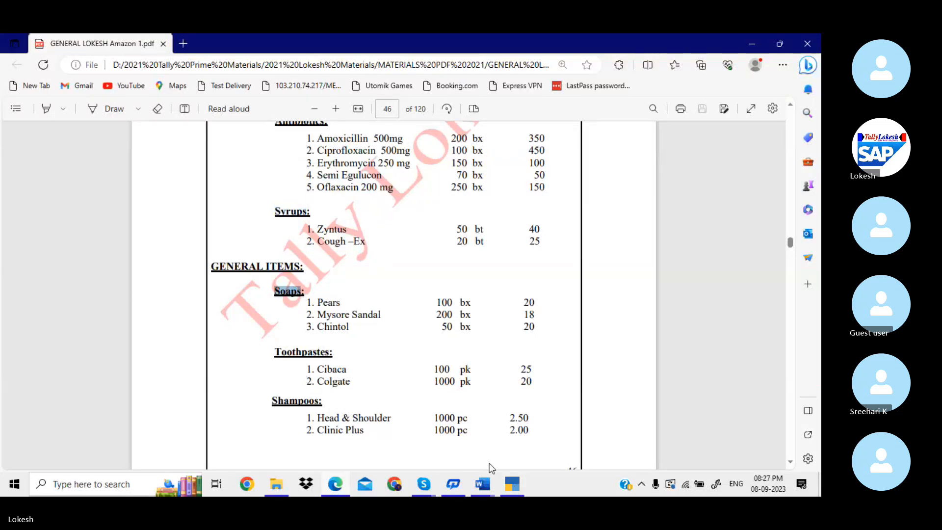
left_click(510, 485)
key("Return")
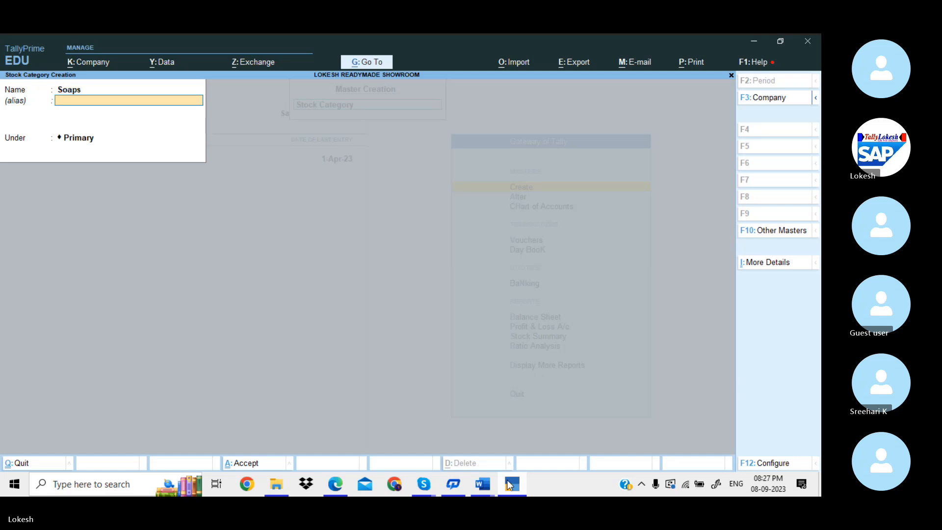
key("Return")
key("Return")
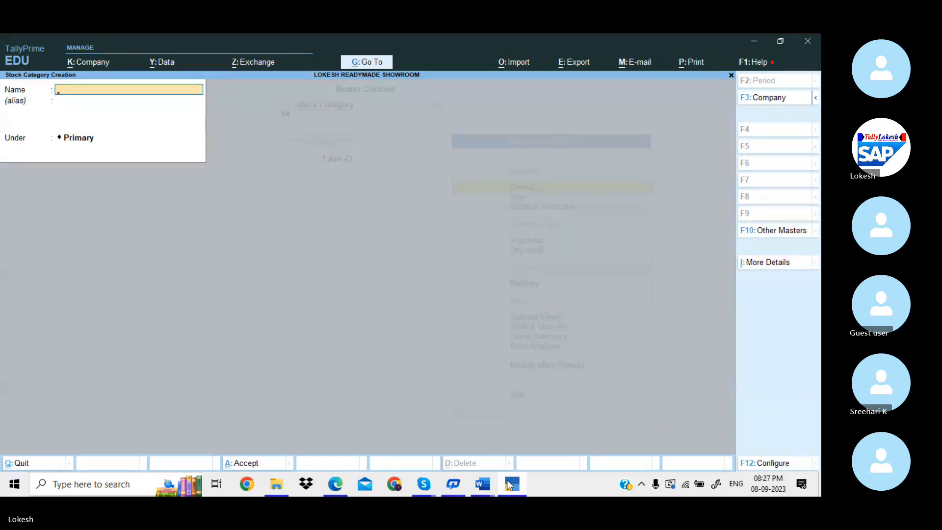
Step: Copy the Toothpastes heading from the PDF and create the stock category Toothpastes under Primary
left_click(509, 484)
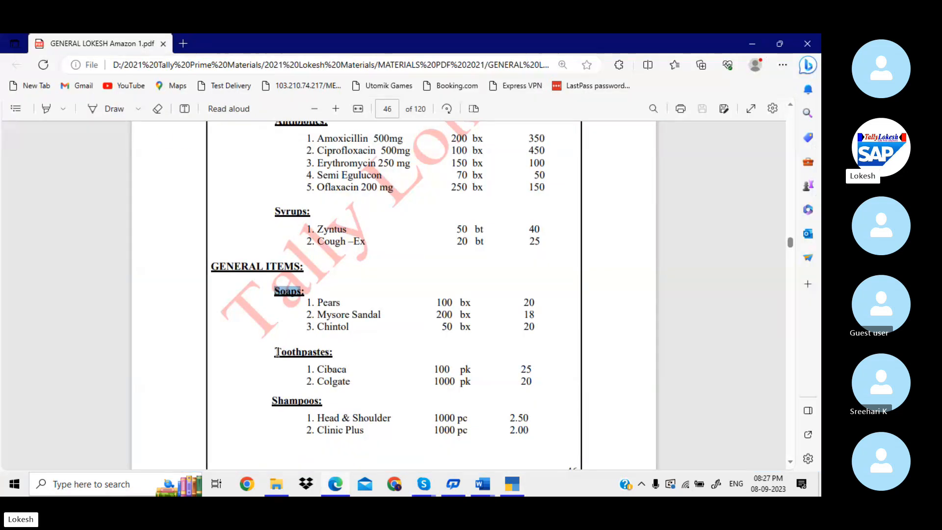
left_click_drag(274, 352, 327, 353)
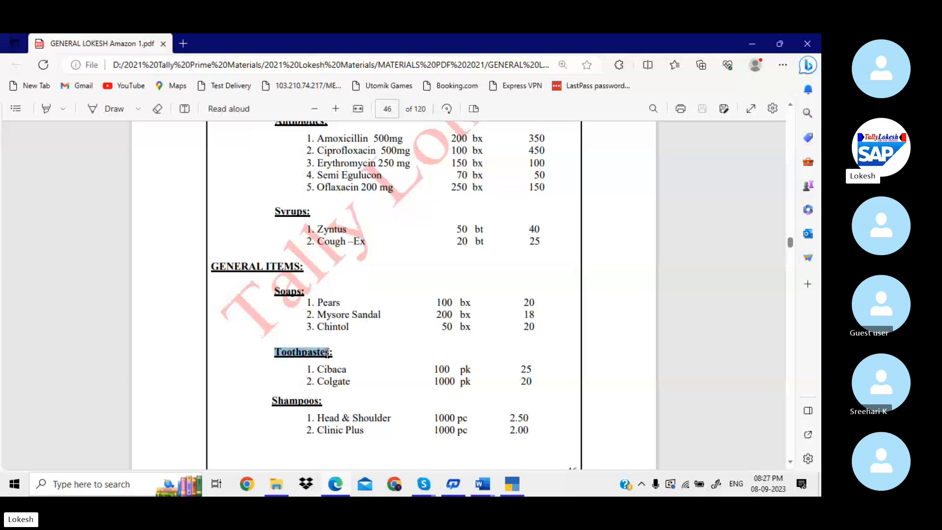
key("ctrl+c")
left_click(512, 483)
key("ctrl+alt+v")
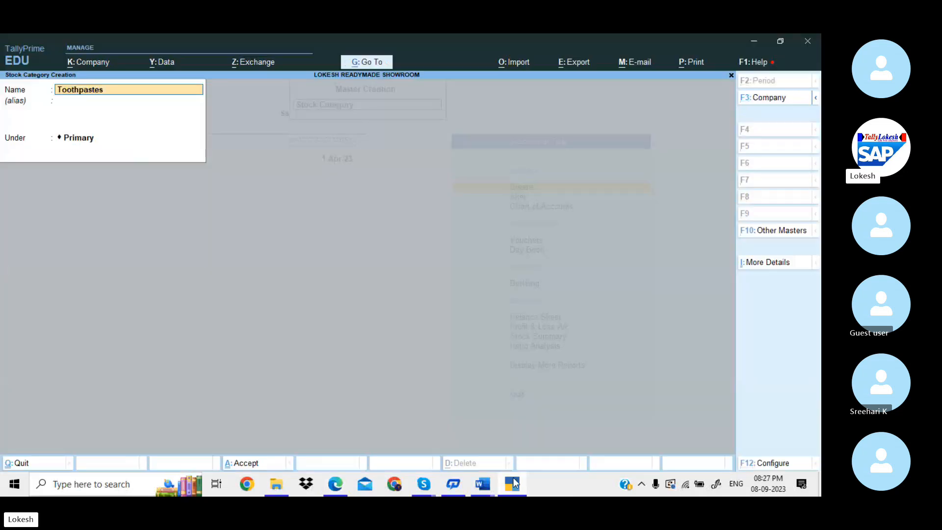
key("Return")
key("Return")
key("Return")
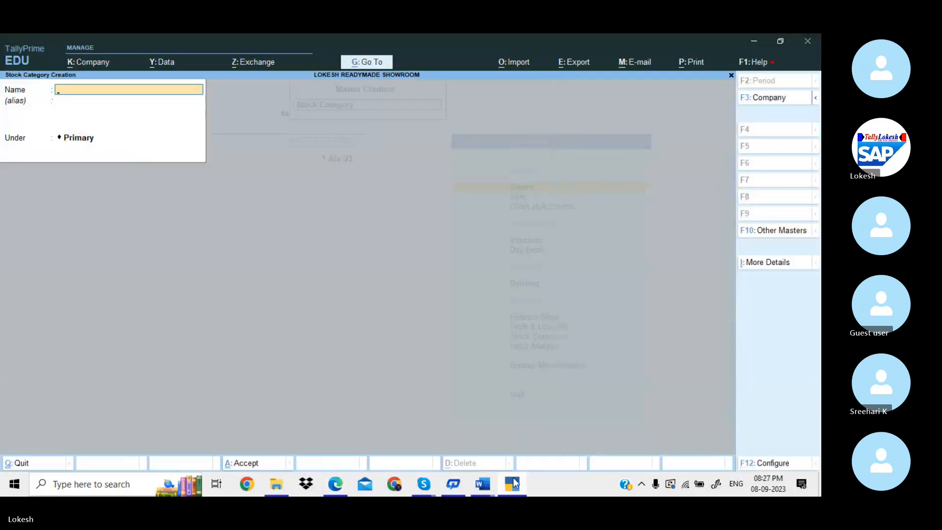
Step: Copy the Shampoos heading from the PDF, create the stock category Shampoos under Primary, and leave category creation
left_click(512, 483)
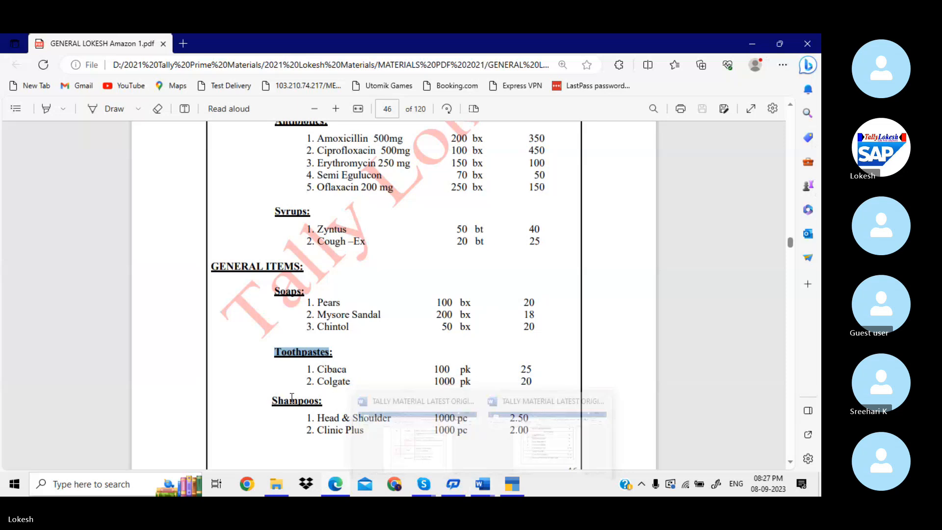
left_click_drag(273, 400, 320, 401)
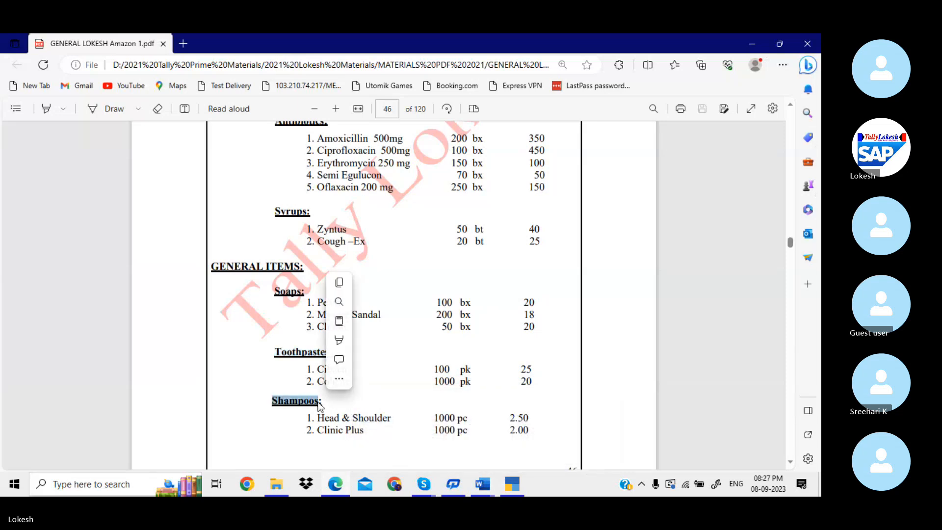
key("ctrl+c")
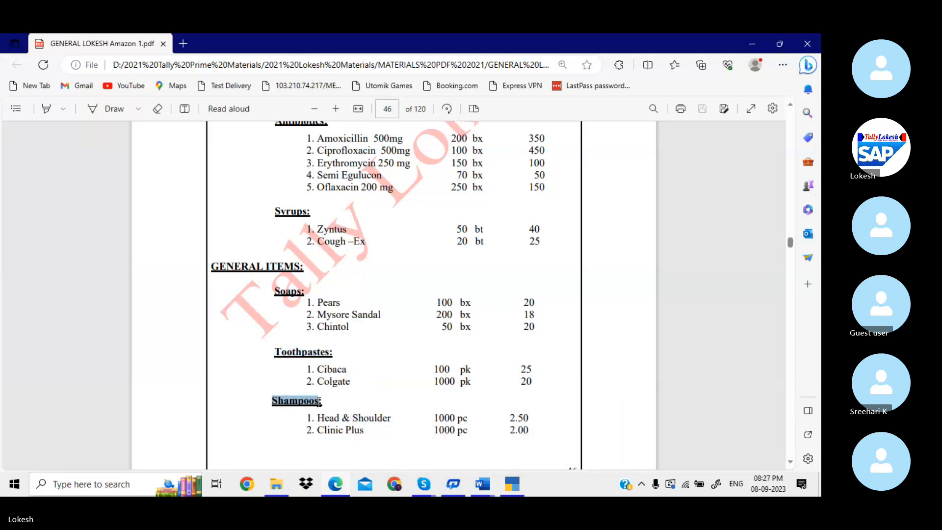
left_click(511, 492)
key("ctrl+v")
key("Return")
key("Return")
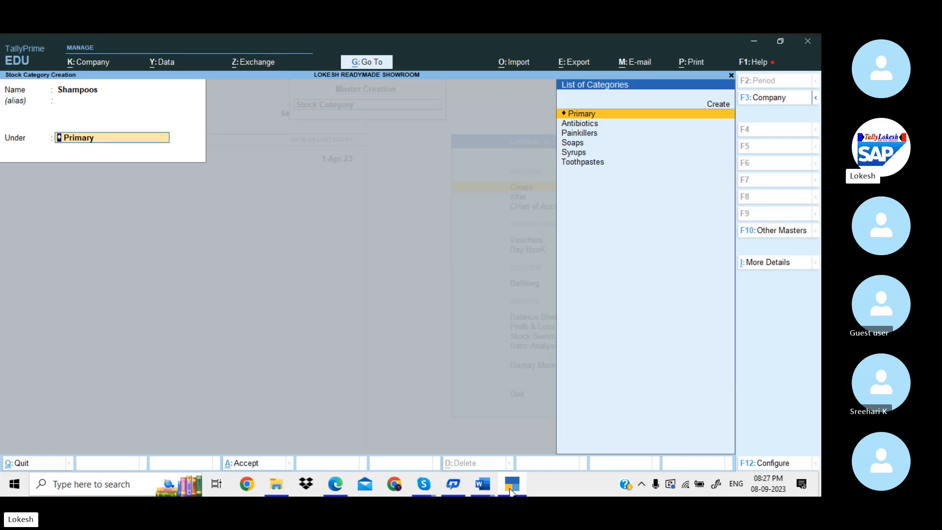
key("Return")
key("Escape")
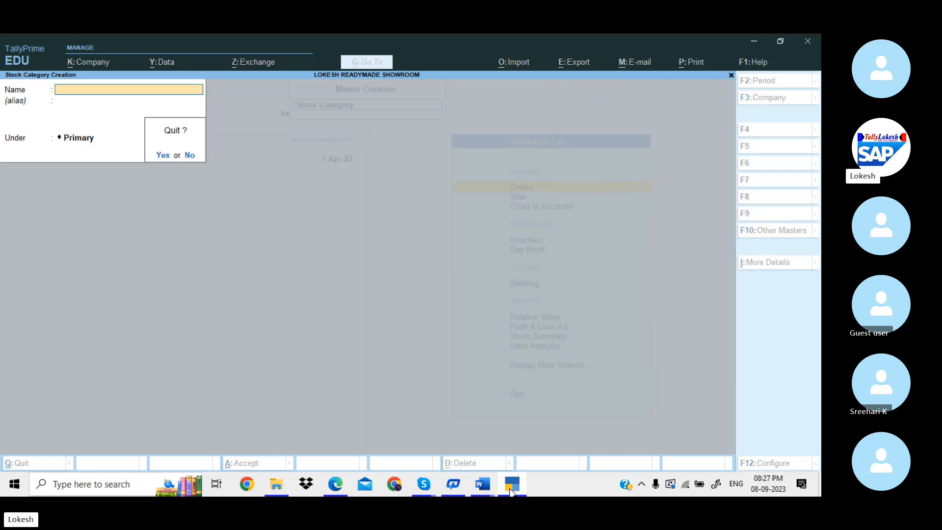
key("Return")
Step: Create a simple unit with symbol bt, formal name Bottel and 0 decimal places, and leave unit creation
key("Down")
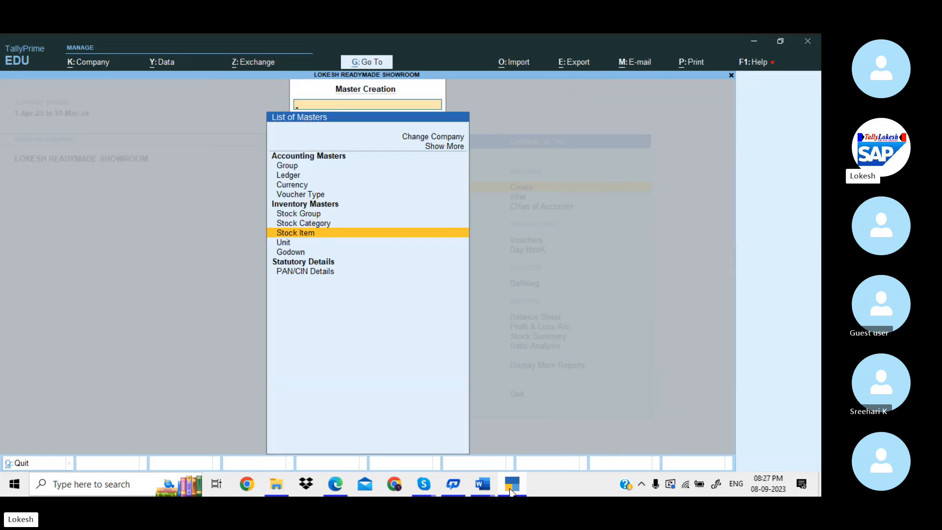
key("Down")
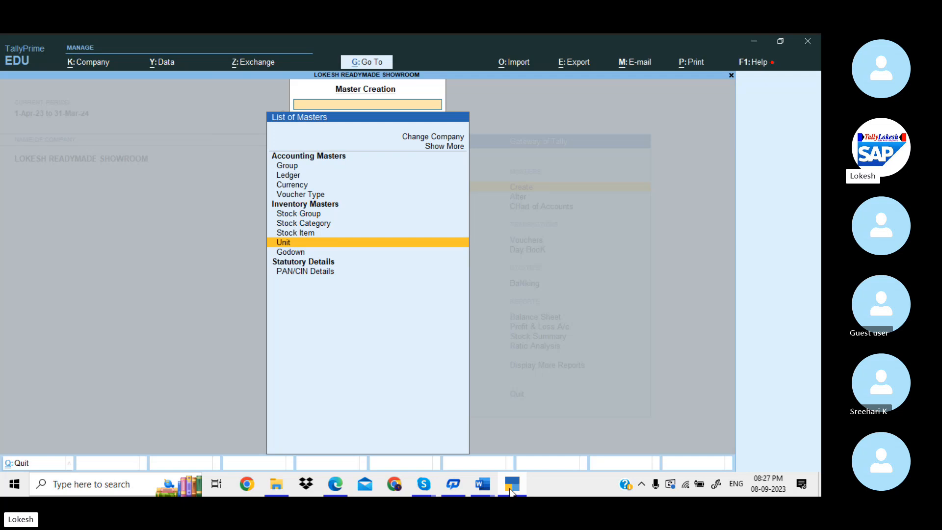
key("Return")
type("b")
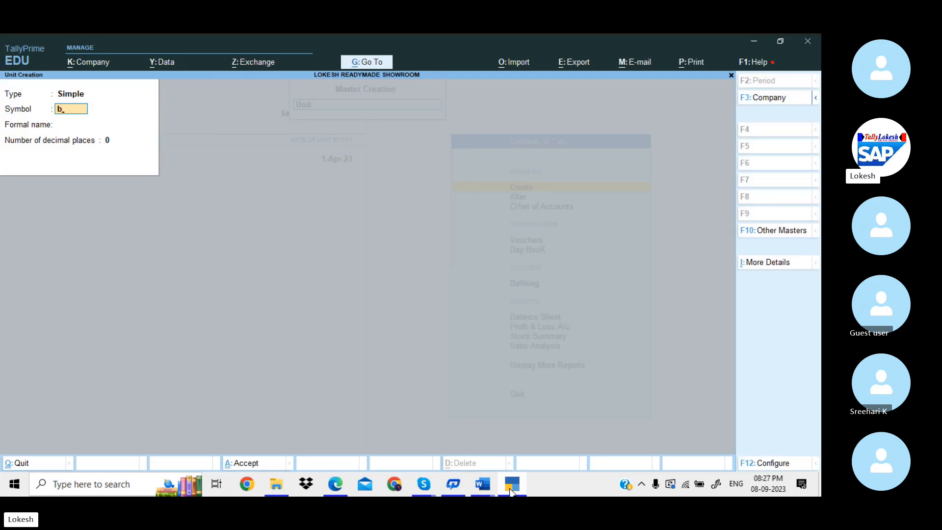
type("t")
key("Return")
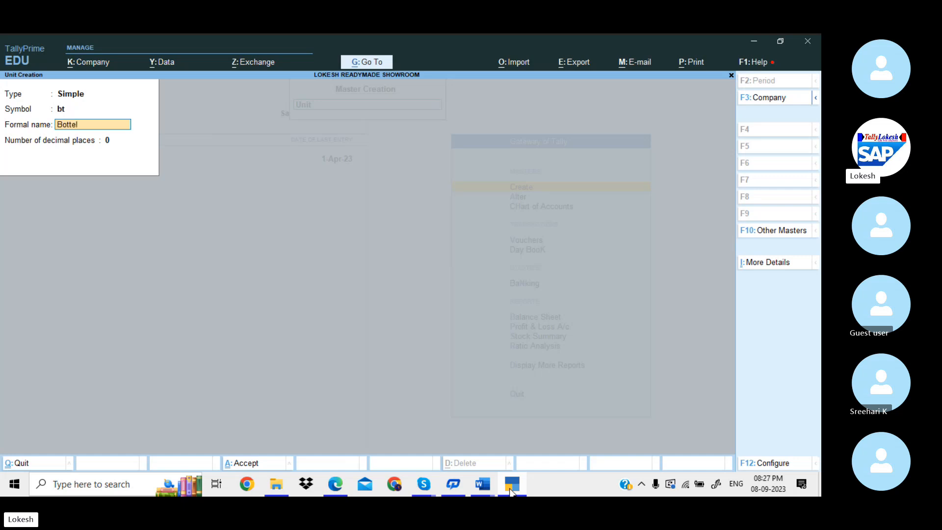
key("Return")
key("Return")
key("Return")
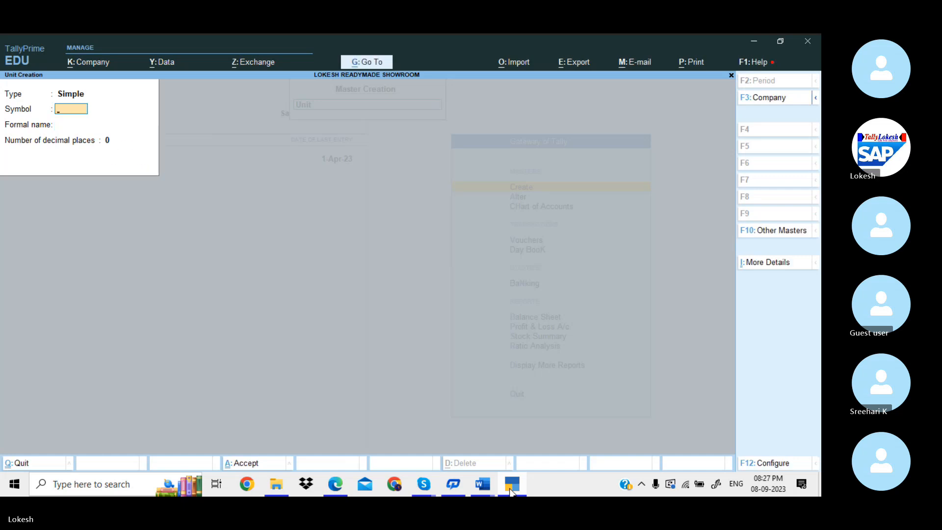
key("Escape")
key("Return")
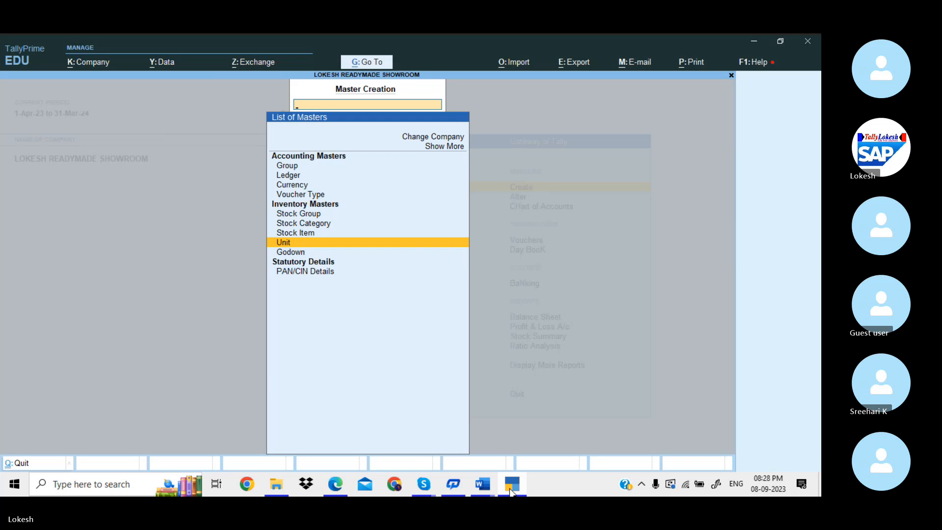
Step: Start a new stock item, copy the name Nimsulide from the PDF into it, and place it under the Medicines group
key("Up")
key("Return")
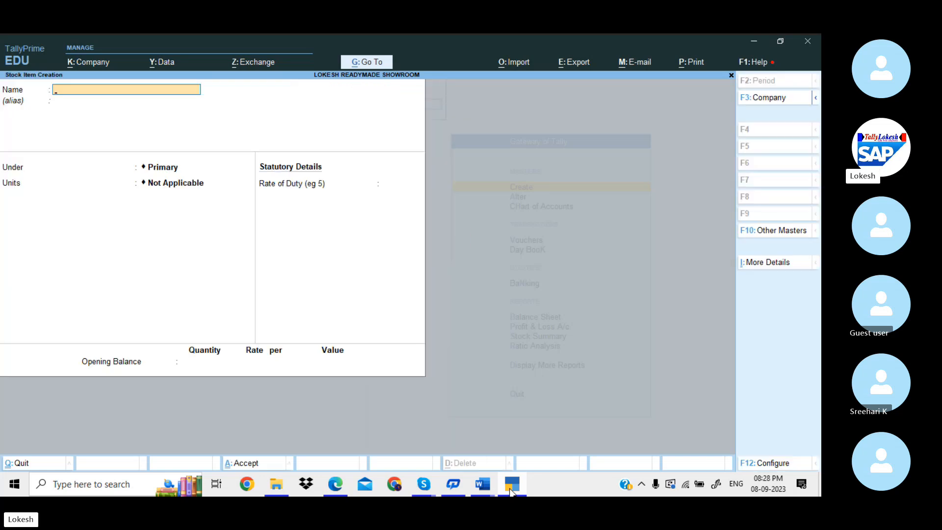
key("alt+Tab")
scroll(487, 405, "up", 5)
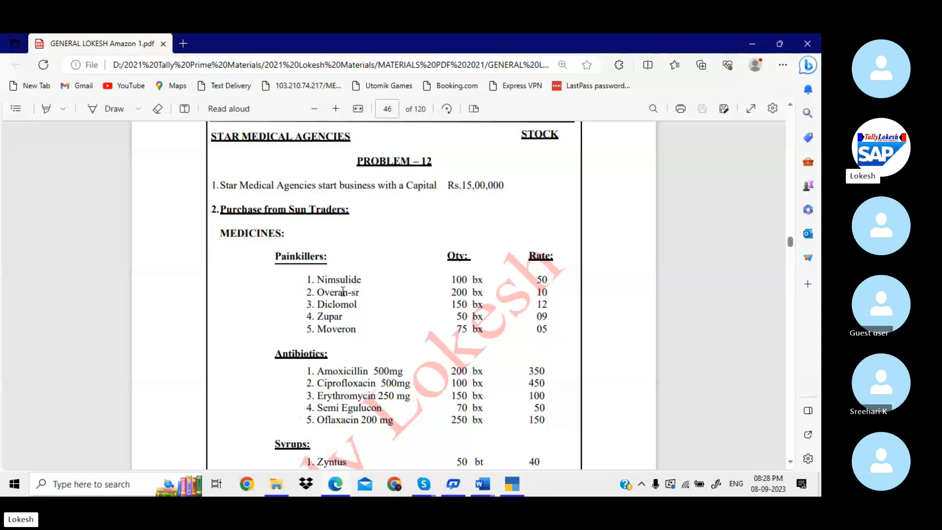
left_click_drag(318, 280, 360, 278)
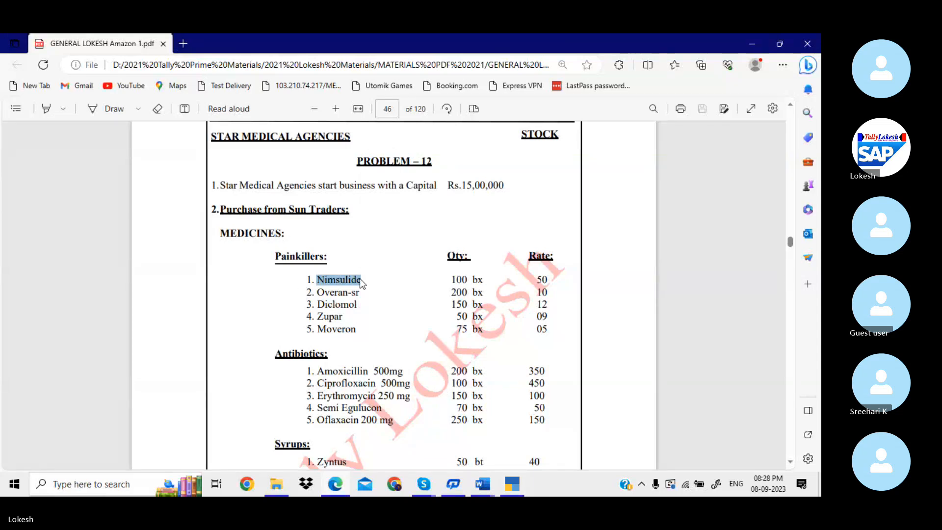
left_click(511, 485)
key("Return")
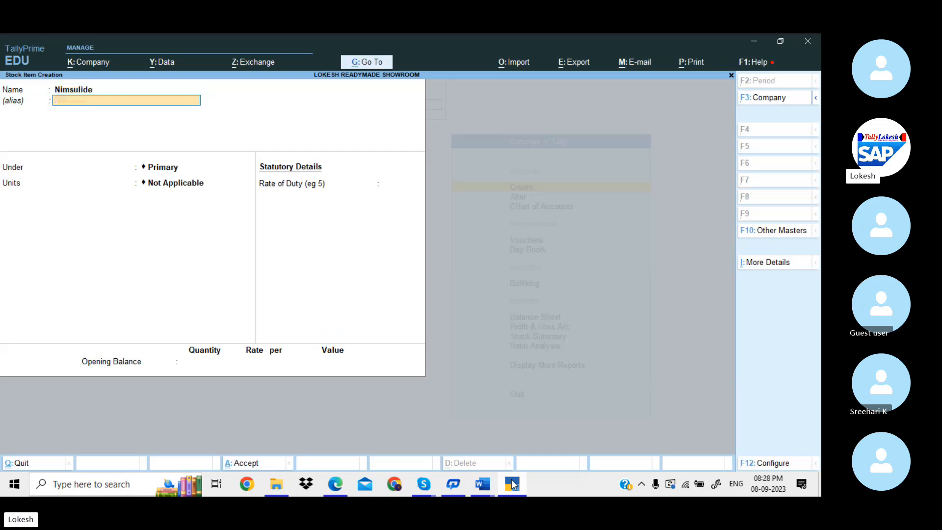
key("Return")
key("Down")
key("Down")
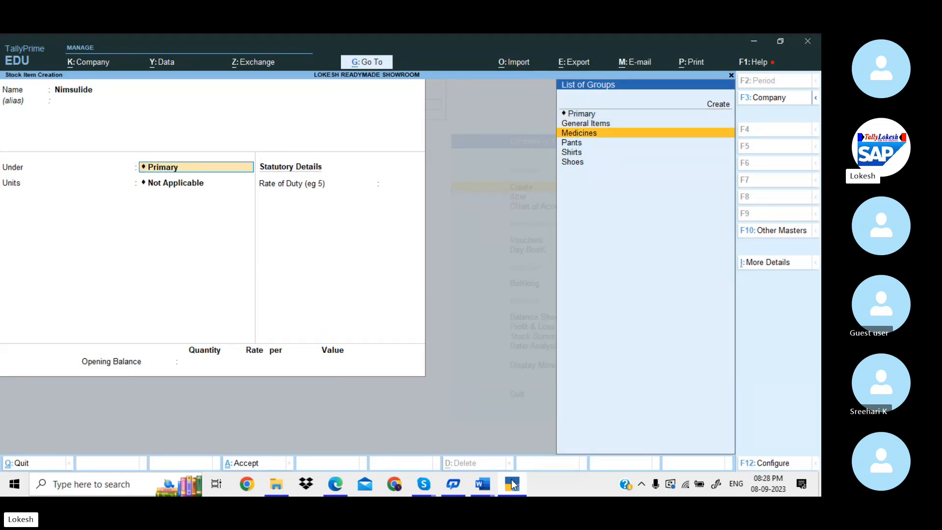
key("Return")
Step: Configure stock item creation to use stock categories by setting Use Stock Category for Stock Items to Yes
key("BackSpace")
left_click(777, 462)
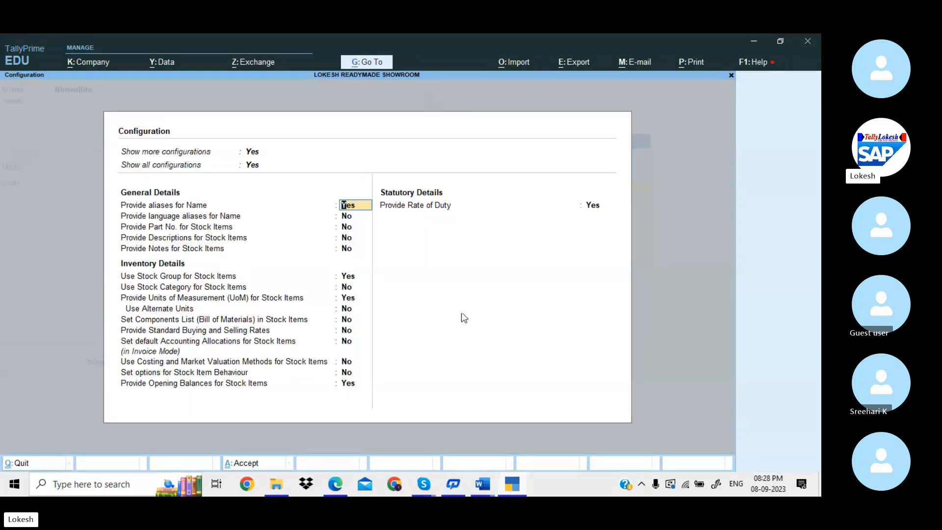
left_click(349, 288)
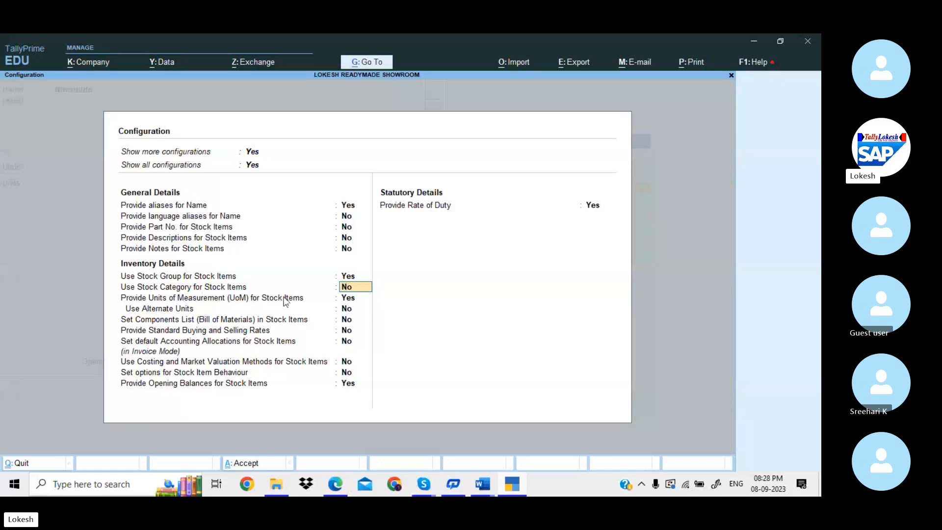
key("Return")
key("Return")
key("Return")
key("Return")
key("Return")
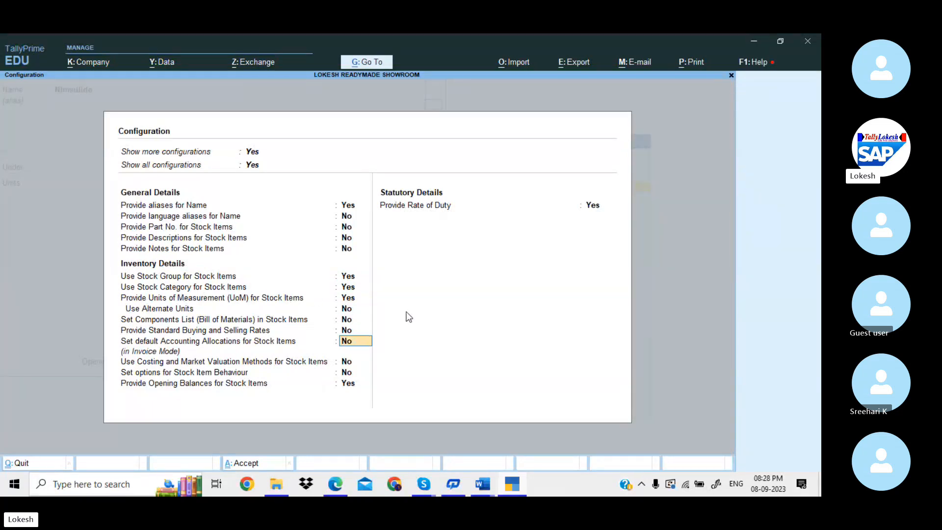
key("ctrl+a")
Step: Keep Nimsulide under Medicines and assign it the stock category Painkillers
key("Return")
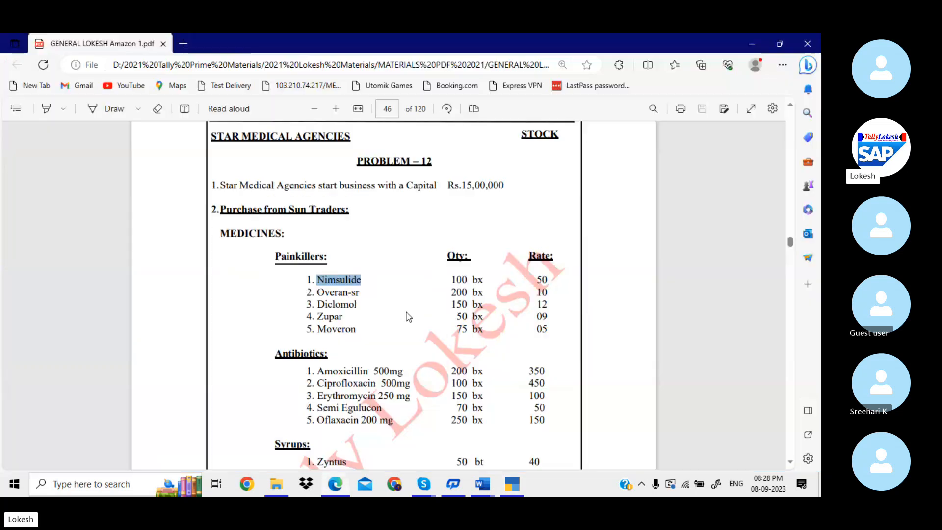
key("alt+Tab")
key("alt+Tab")
key("Down")
key("Down")
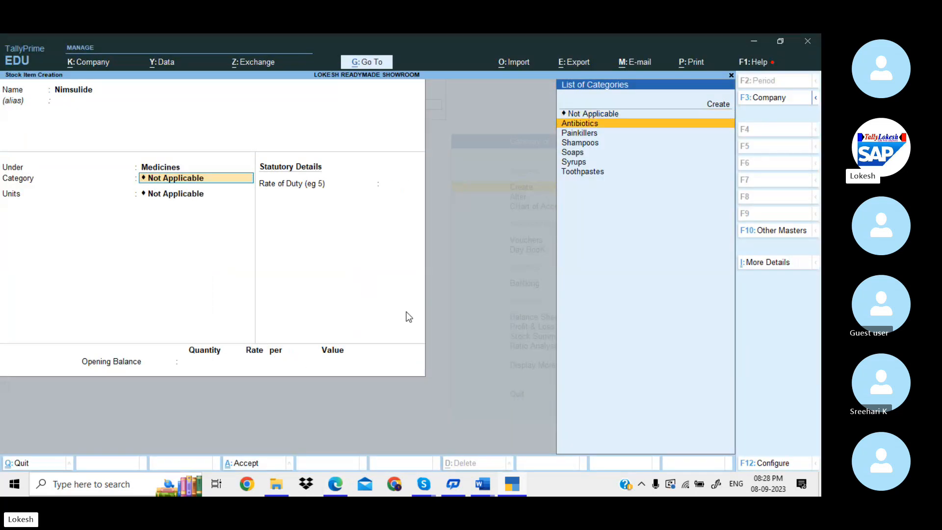
key("Return")
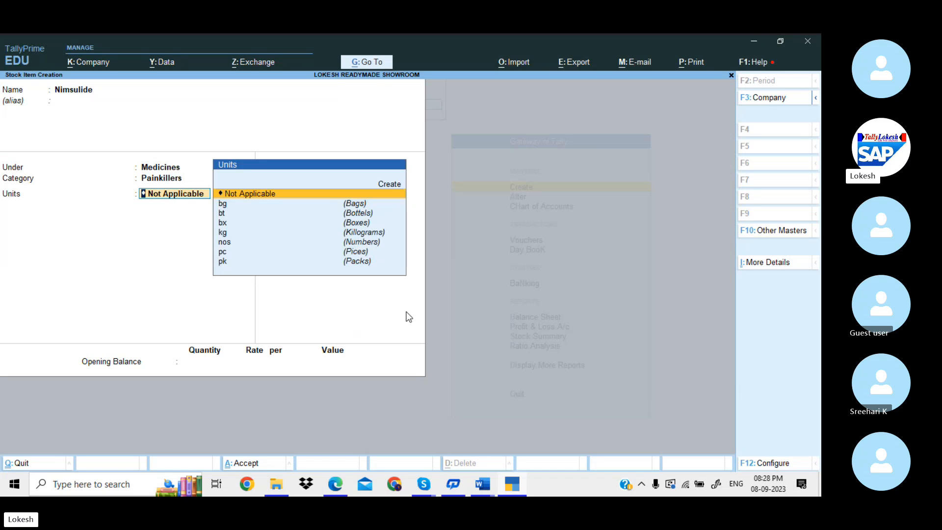
Step: Look up Nimsulide's unit in the PDF, set its unit to bx, and save the item without an opening balance
key("alt+Tab")
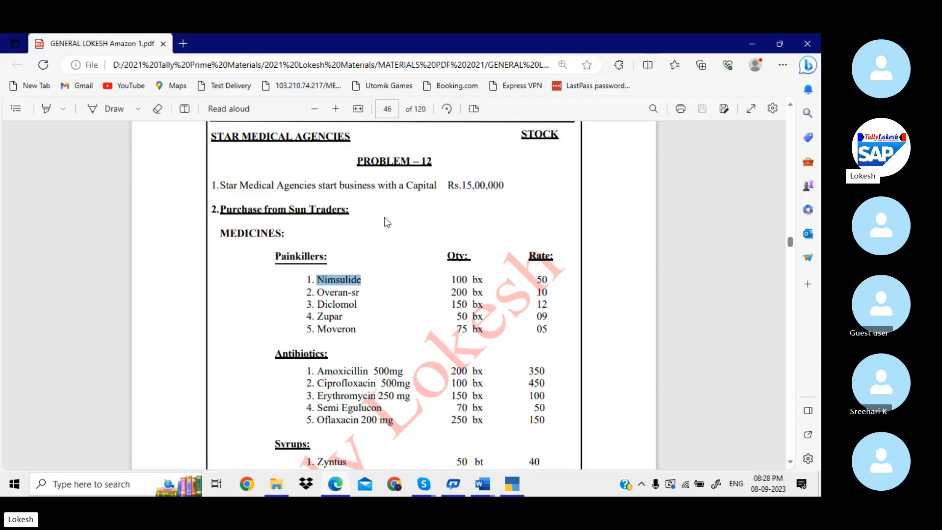
left_click_drag(471, 280, 486, 283)
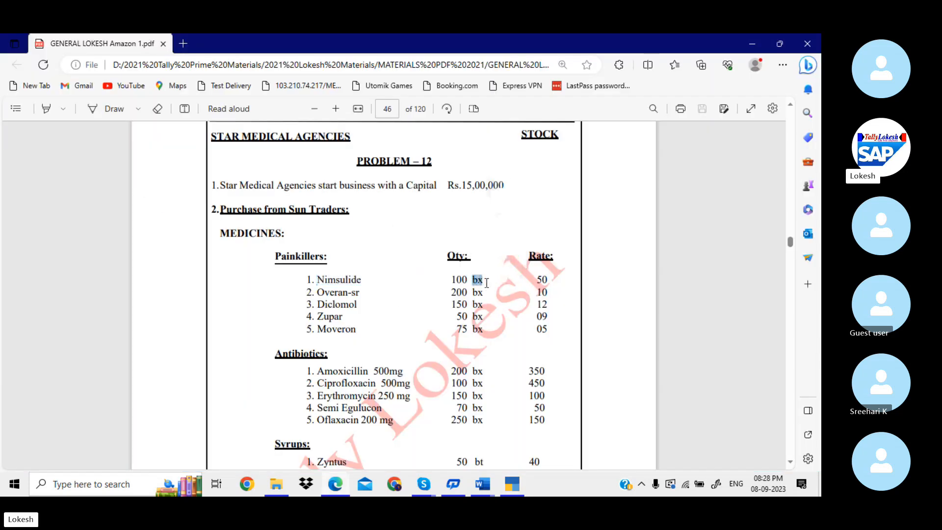
key("alt+Tab")
key("Down")
key("Down")
key("Down")
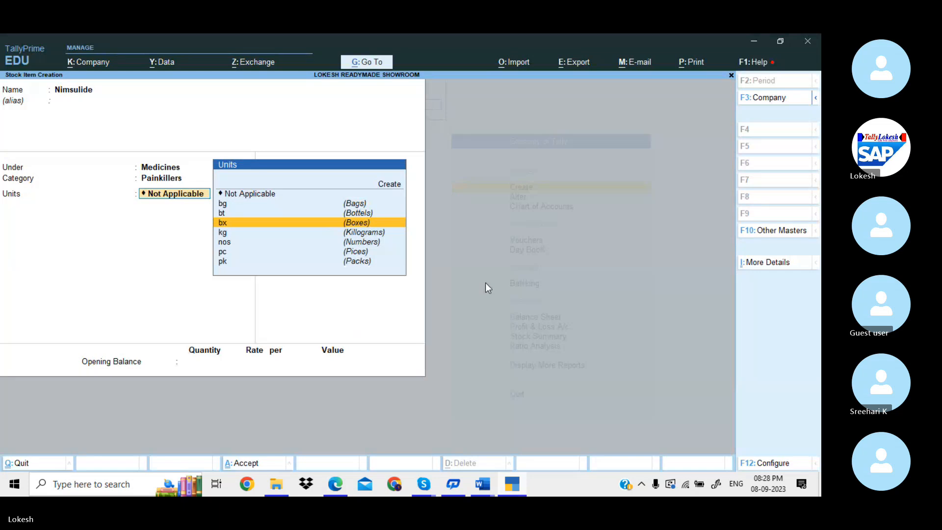
key("Return")
key("Return")
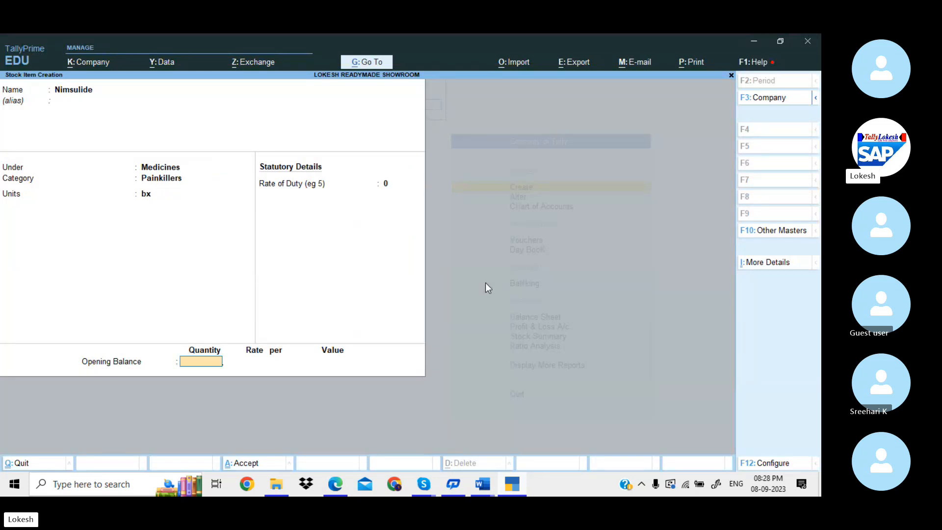
key("Return")
key("Return")
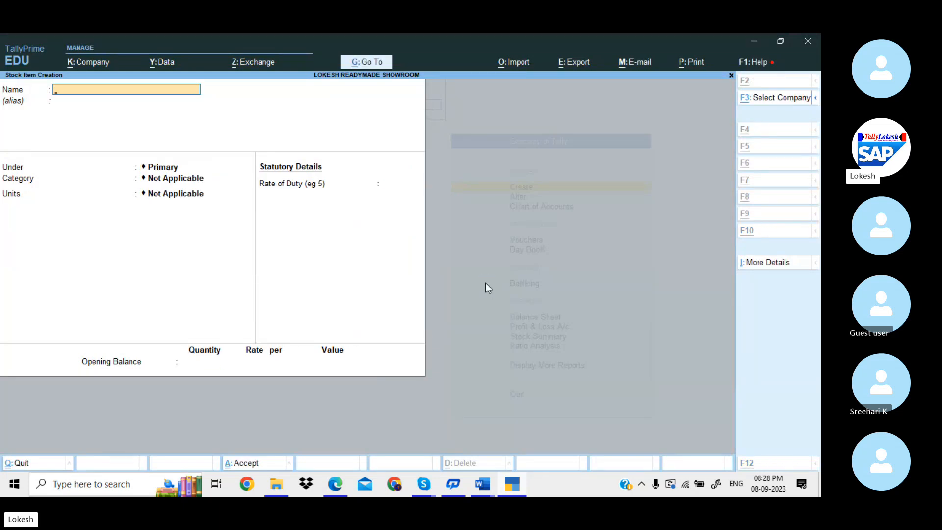
Step: Copy Overan-sr from the PDF as the name of a new stock item and place it under Medicines
key("alt+Tab")
left_click_drag(317, 292, 362, 294)
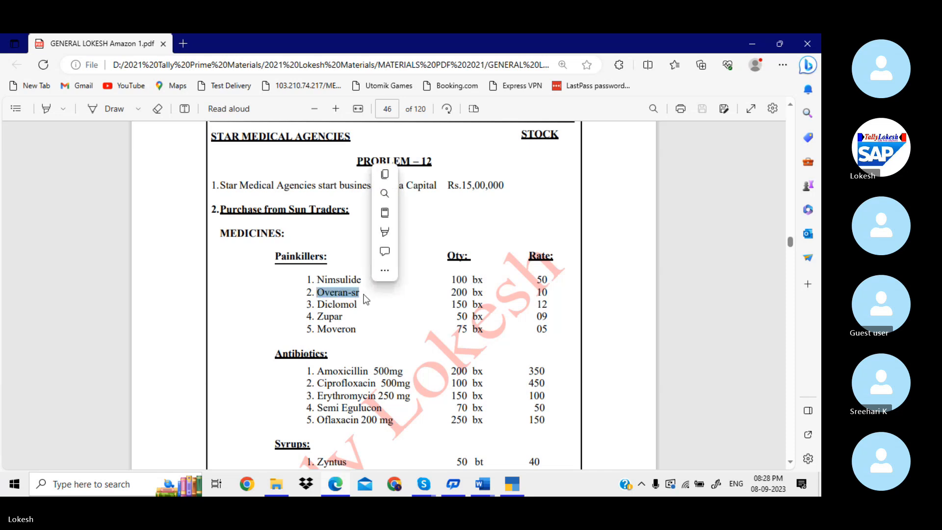
left_click(513, 484)
key("ctrl+alt+v")
key("Return")
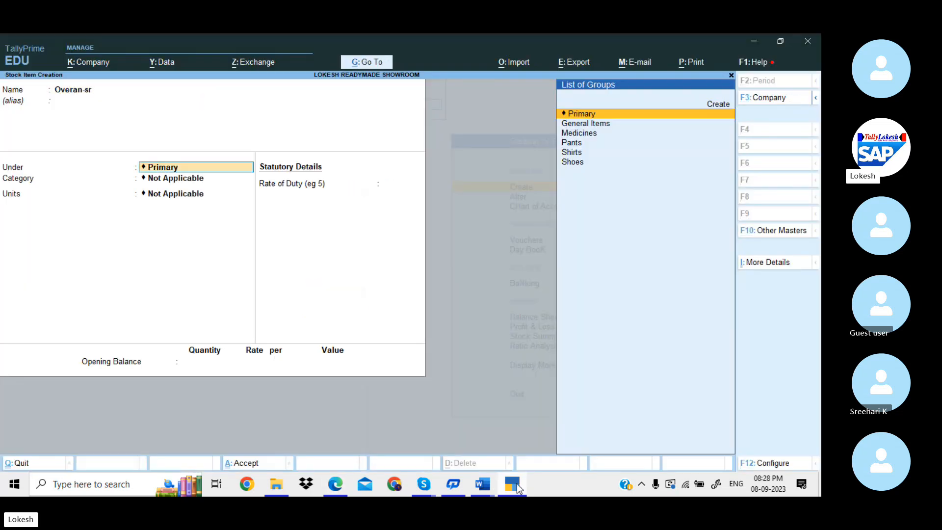
key("Down")
key("Down")
key("Return")
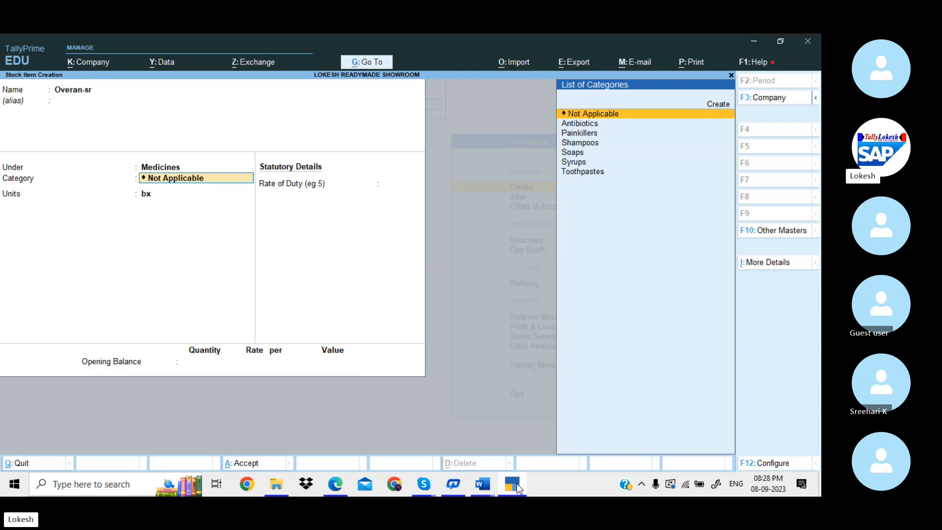
Step: Assign Overan-sr the category Painkillers, keep bx as its unit, and save the item without an opening balance
key("Down")
key("Down")
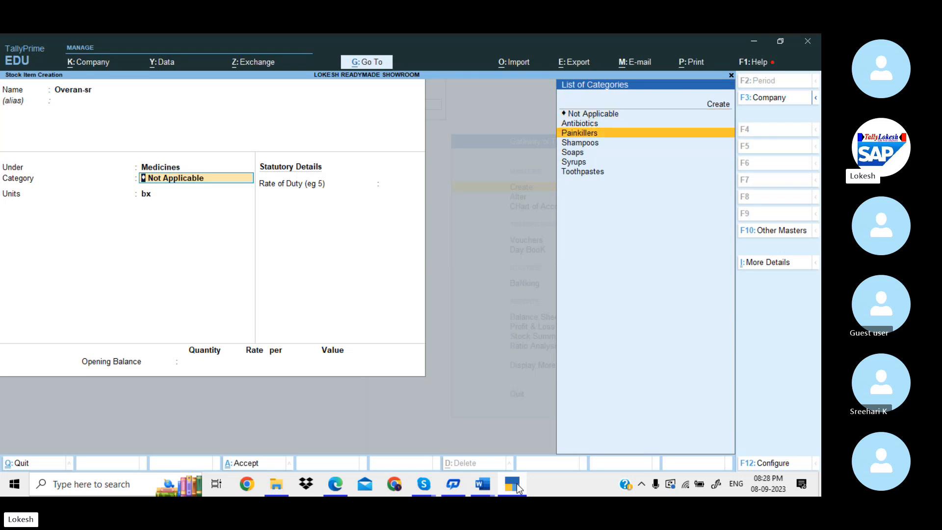
key("alt")
key("alt+Tab")
key("alt+Tab")
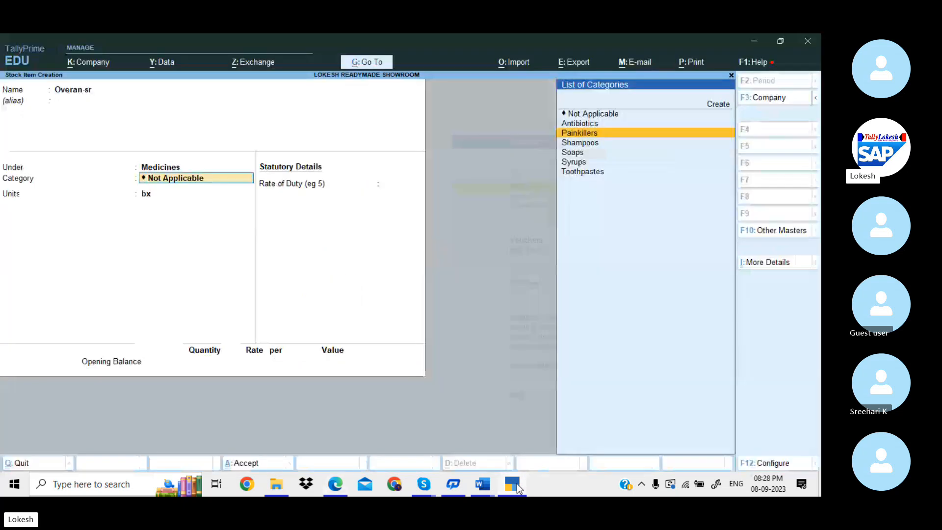
key("Return")
key("alt+Tab")
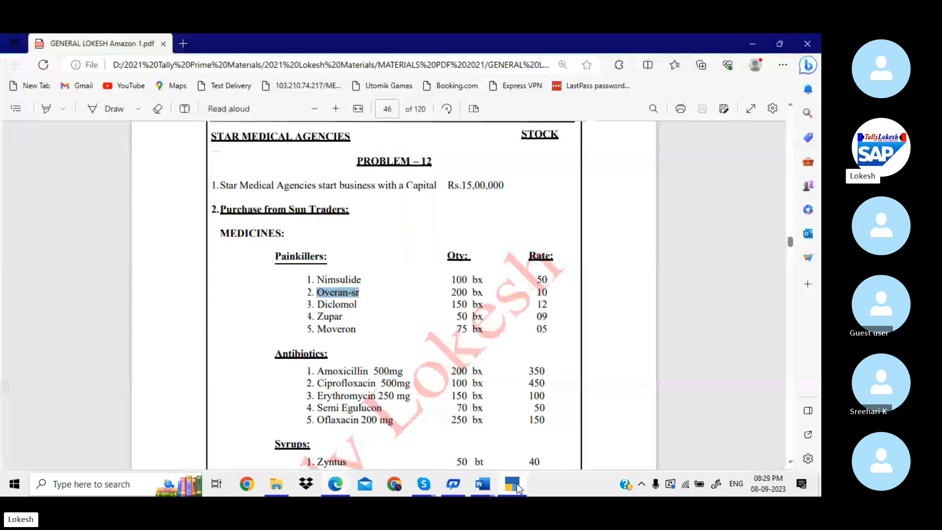
key("alt+Tab")
key("Return")
key("Return")
key("Return")
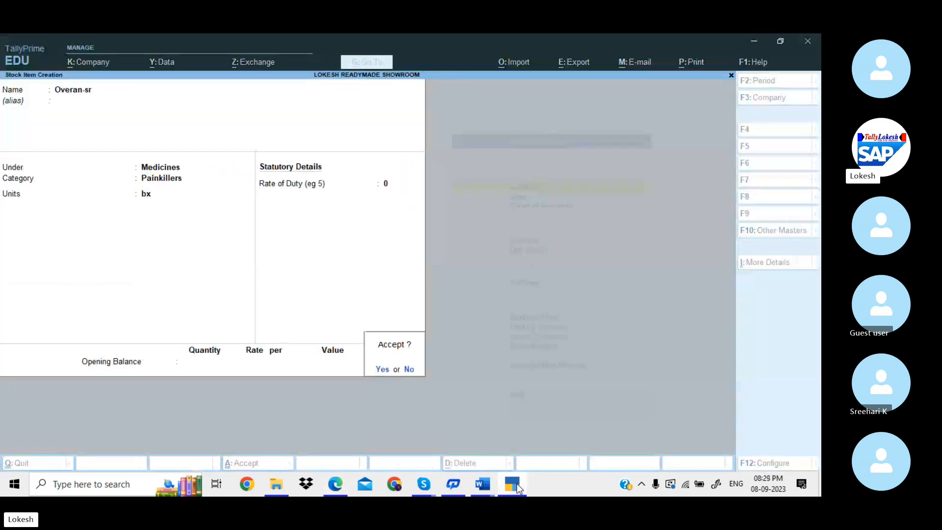
key("Return")
Step: Copy Amoxicillin 500mg from the PDF's Antibiotics list as a new stock item's name and place it under Medicines
key("alt")
key("alt+Tab")
scroll(386, 280, "down", 3)
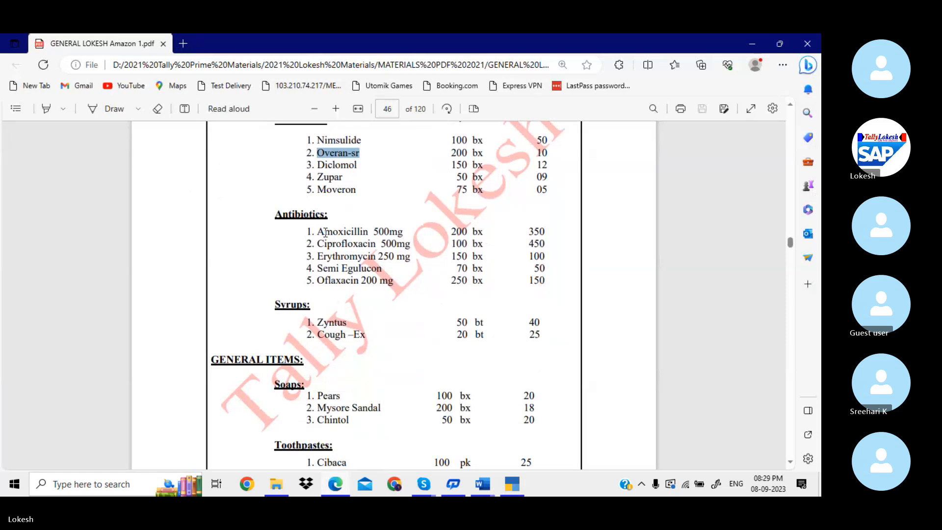
left_click_drag(320, 231, 401, 237)
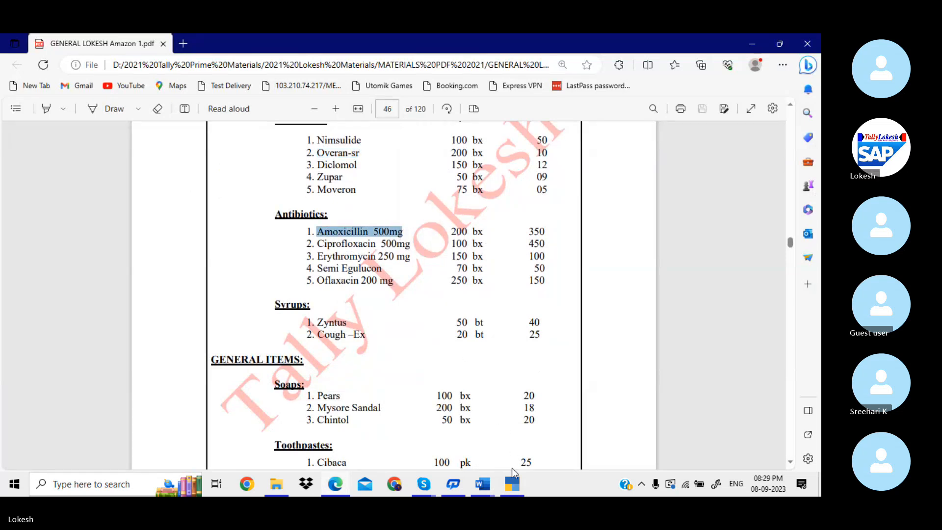
left_click(514, 485)
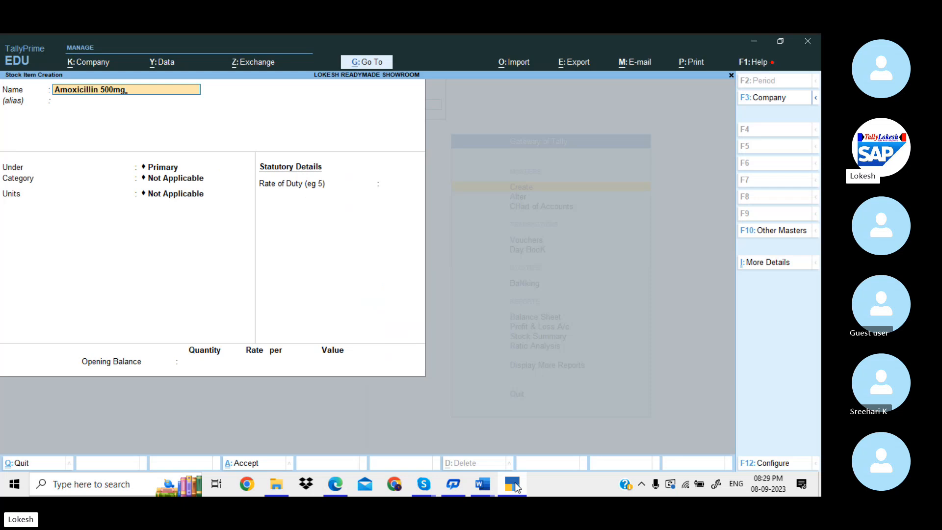
key("Return")
key("Return")
key("Down")
key("Down")
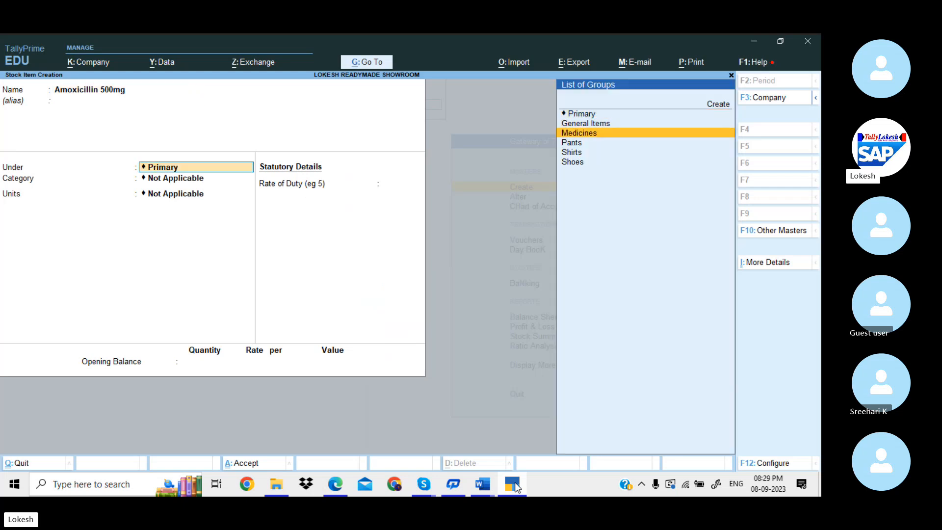
key("Return")
Step: Assign Amoxicillin 500mg the category Antibiotics, keep bx as its unit, and save the item without an opening balance
key("Down")
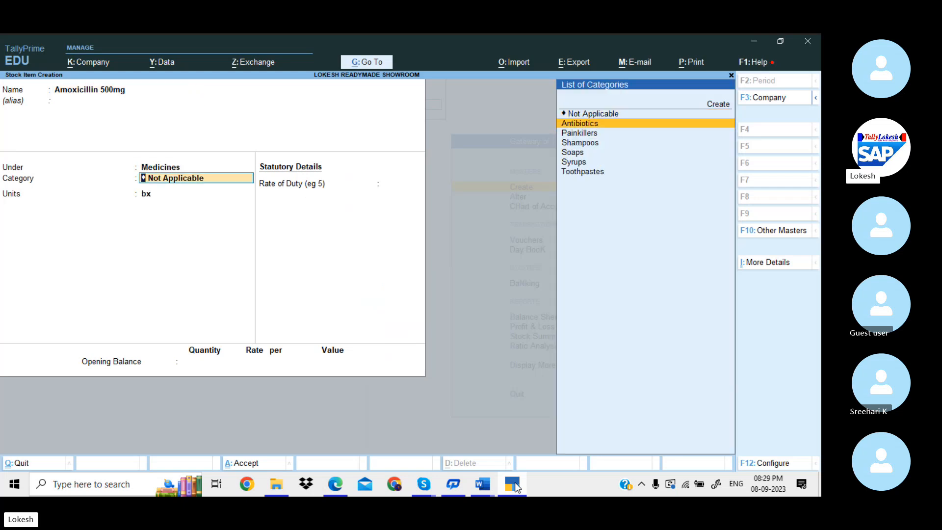
key("Return")
key("alt")
key("alt")
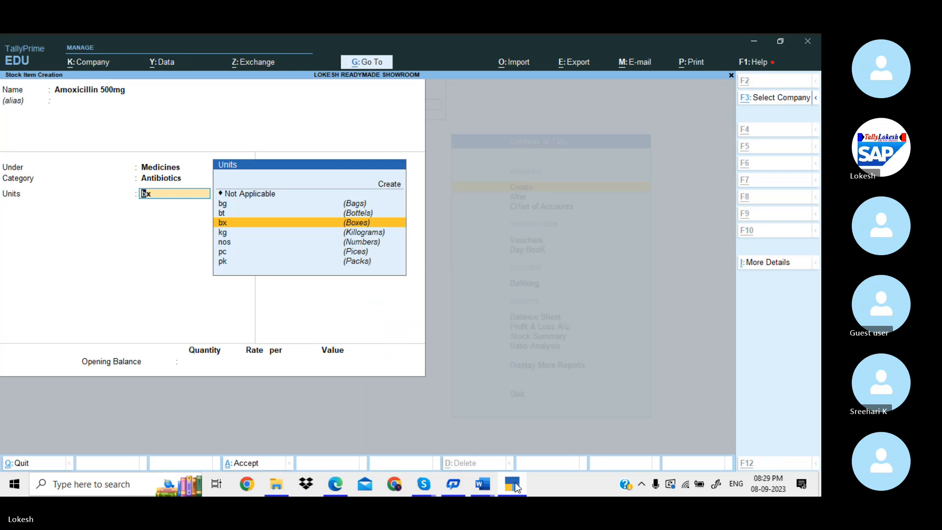
key("alt+Tab")
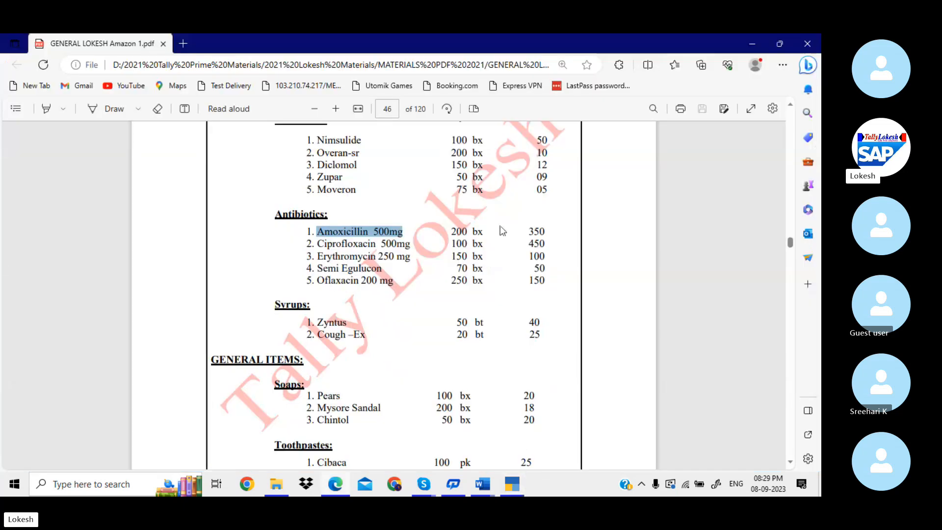
key("alt+Tab")
key("Down")
key("Up")
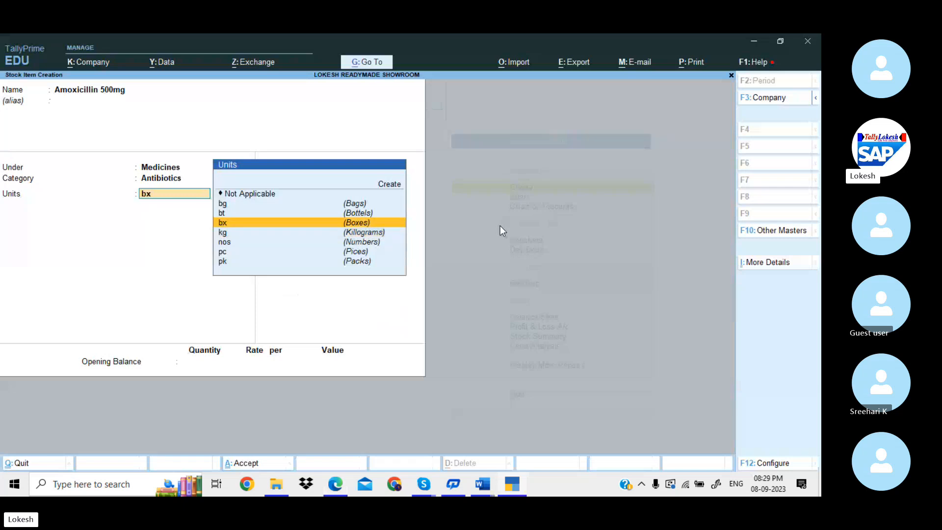
key("Return")
key("Return")
key("Return")
key("Return")
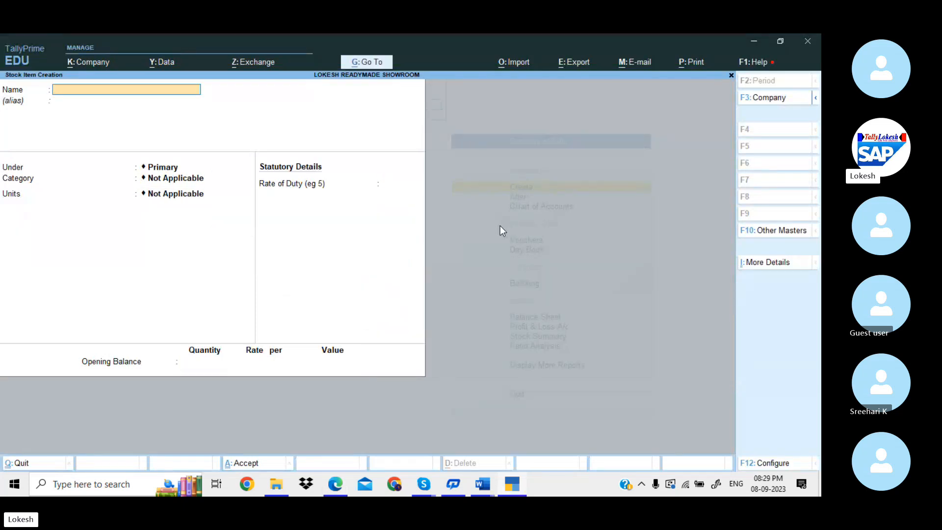
Step: Copy Ciprofloxacin 500mg from the PDF's Antibiotics list as a new stock item's name and place it under Medicines
key("alt+Tab")
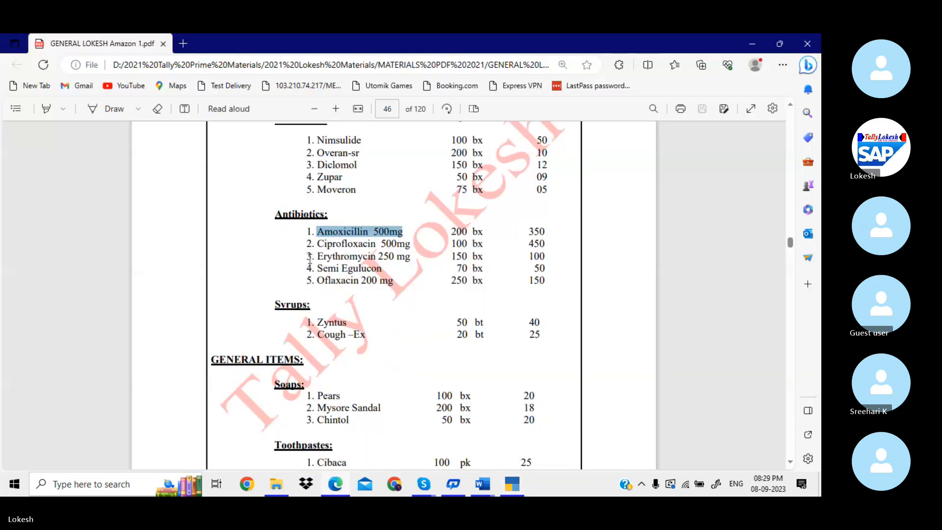
left_click_drag(318, 241, 406, 244)
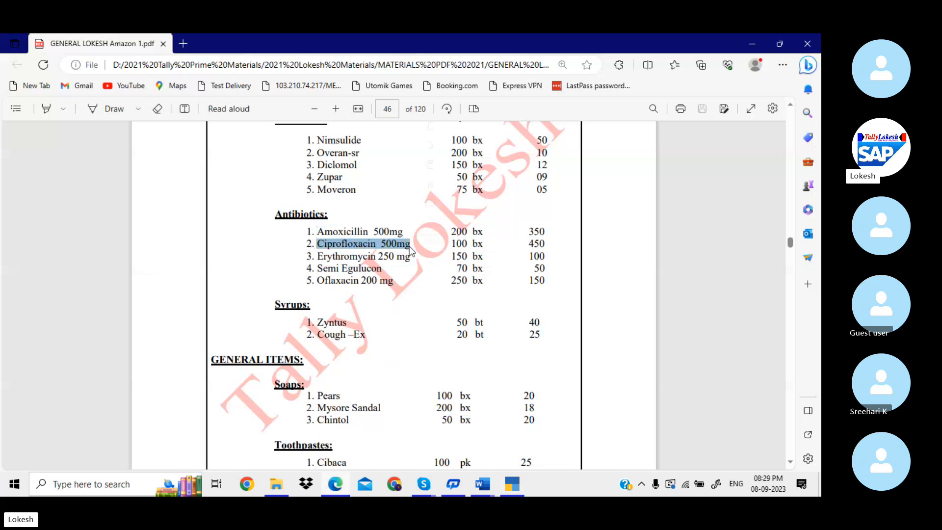
key("ctrl+c")
key("alt+Tab")
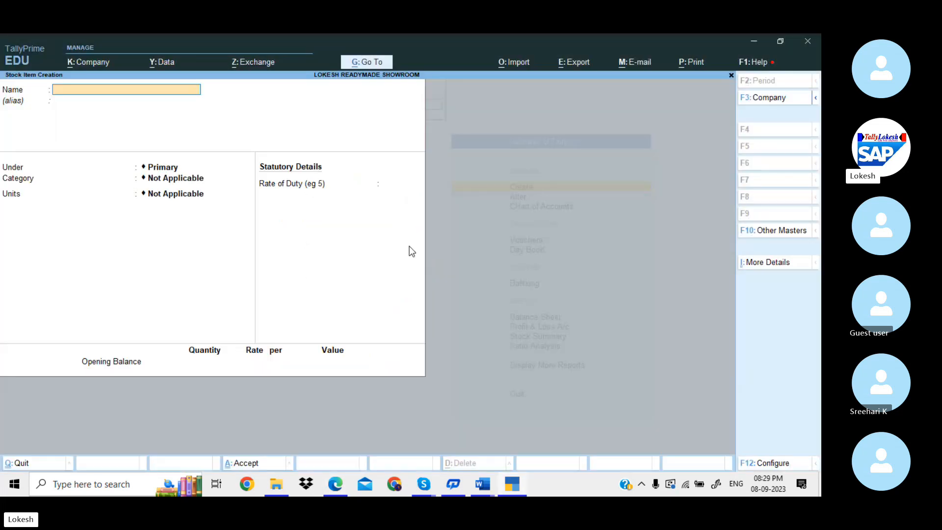
key("ctrl+v")
key("Return")
key("Return")
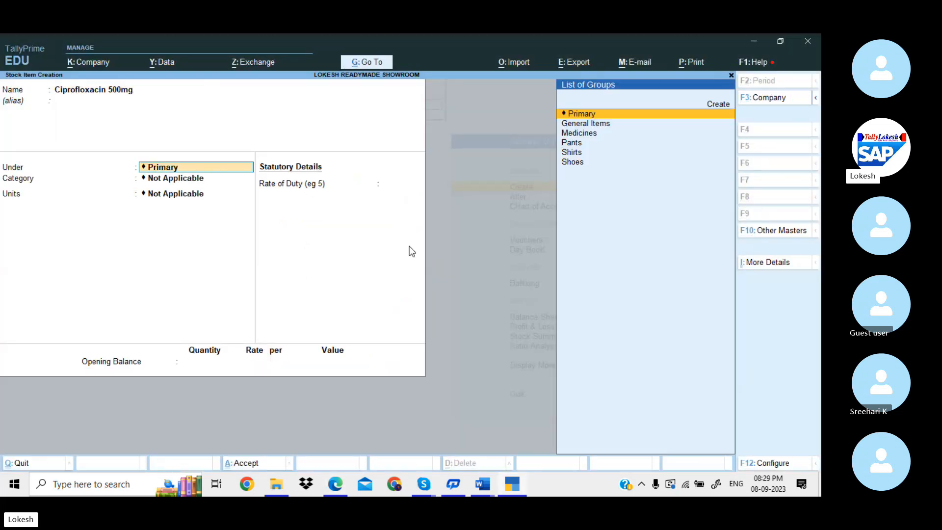
key("Down")
key("Down")
key("Return")
Step: Assign Ciprofloxacin 500mg the category Antibiotics, keep bx as its unit, and save the item without an opening balance
key("Down")
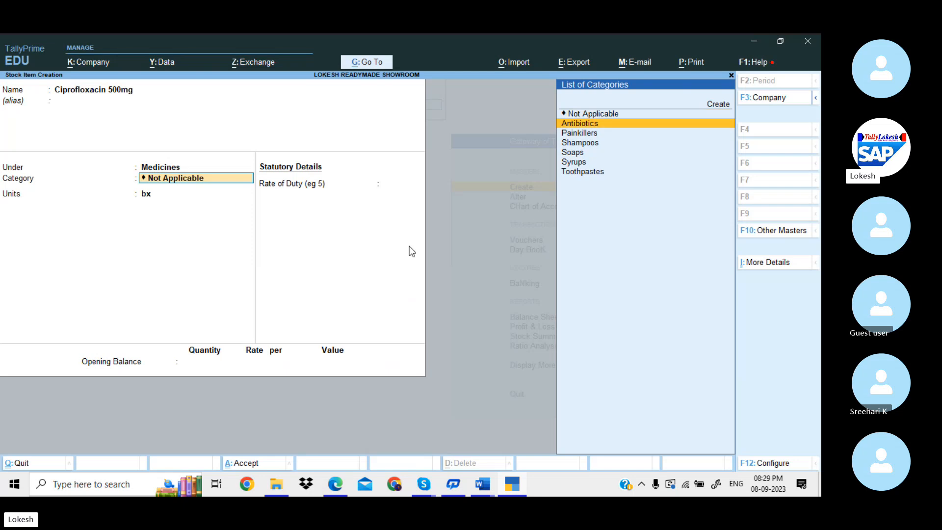
key("Return")
key("Return")
key("Return")
key("Return")
key("y")
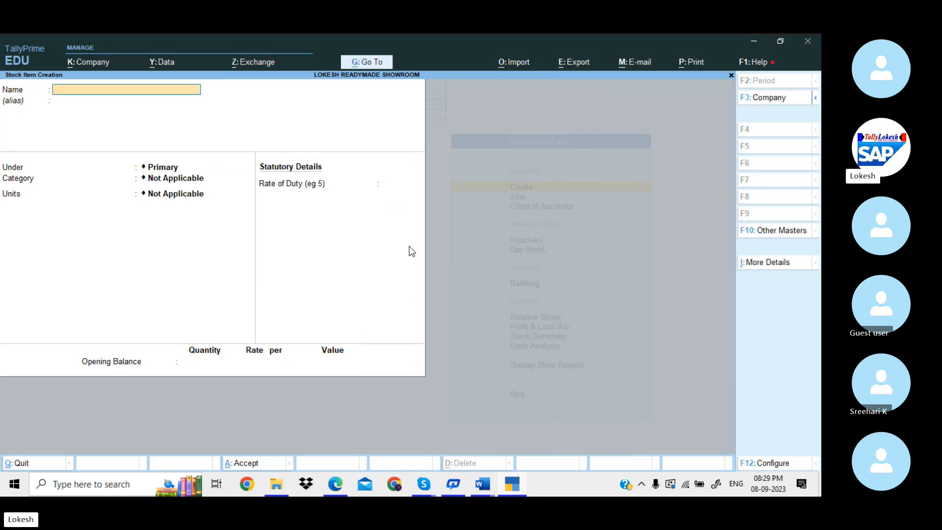
Step: Copy Zyntus from the PDF's Syrups list as a new stock item's name and place it under Medicines
key("alt+Tab")
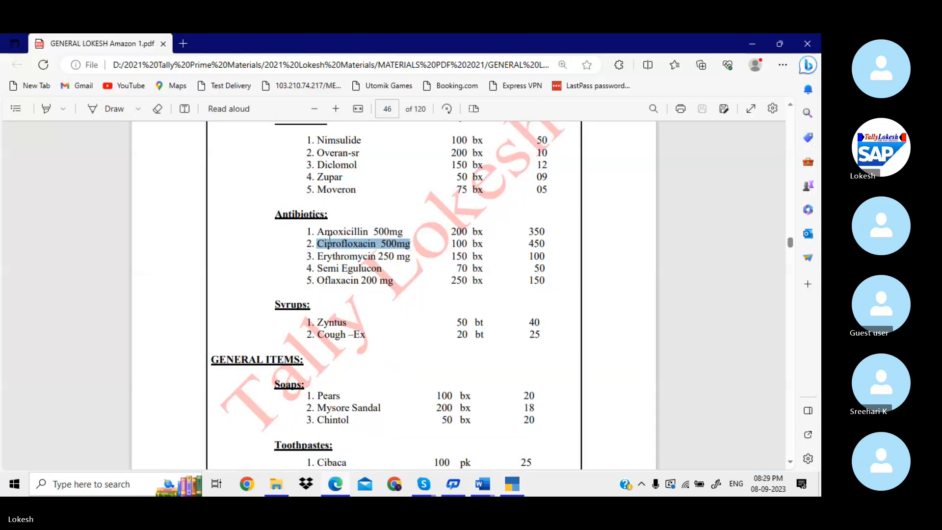
left_click_drag(317, 321, 347, 322)
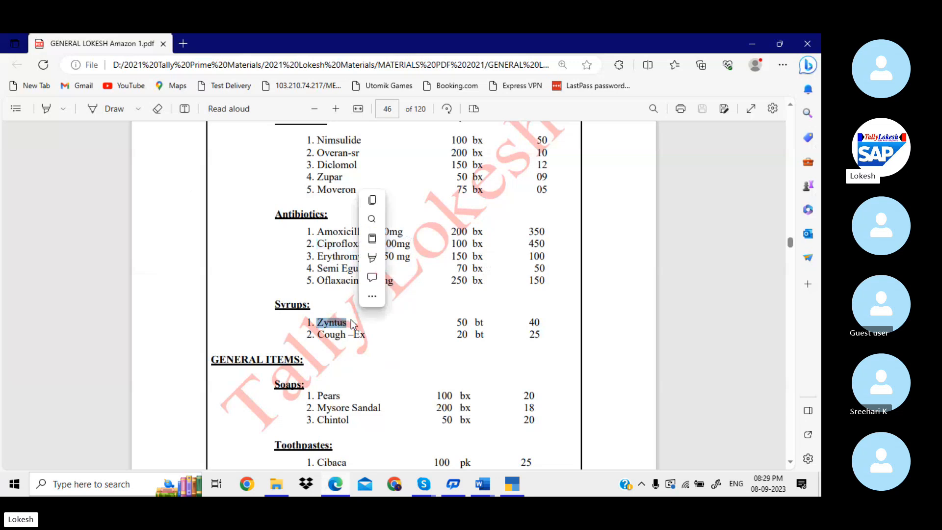
key("ctrl+c")
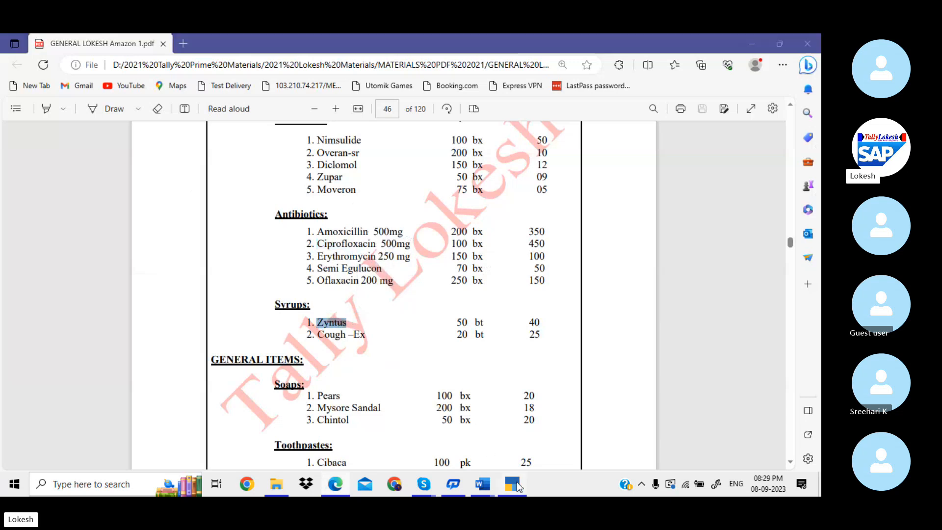
left_click(511, 484)
key("ctrl+alt+v")
key("Return")
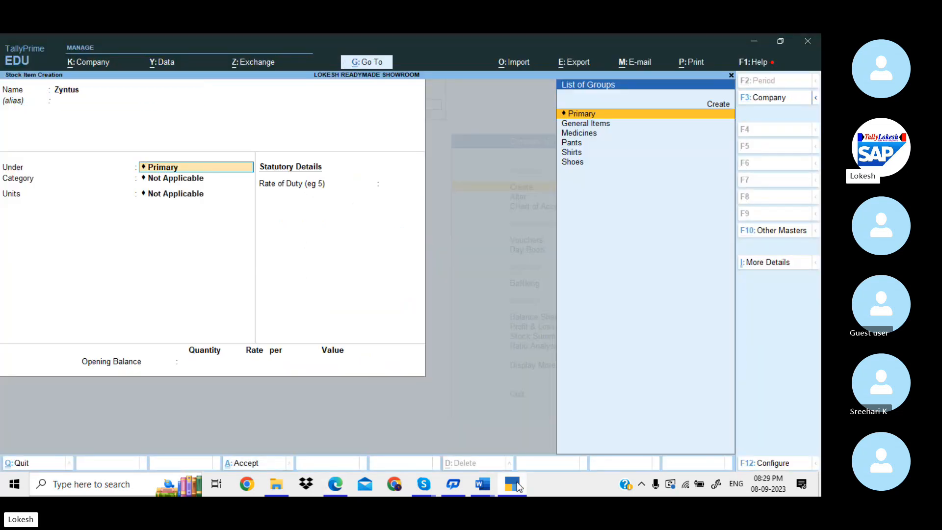
key("Down")
key("Down")
key("Return")
Step: Assign Zyntus the category Syrups and change its unit to bt (Bottels)
key("Down")
key("Down")
key("Down")
key("Down")
key("Down")
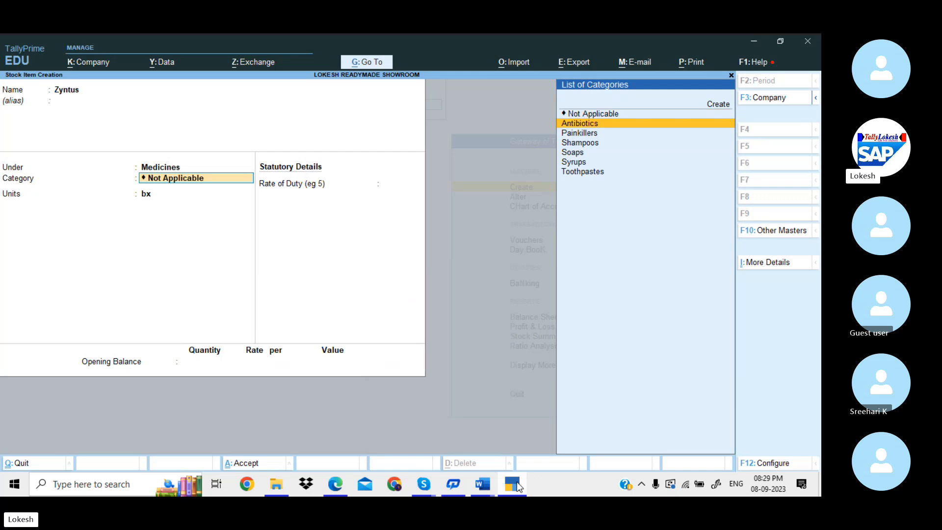
key("Return")
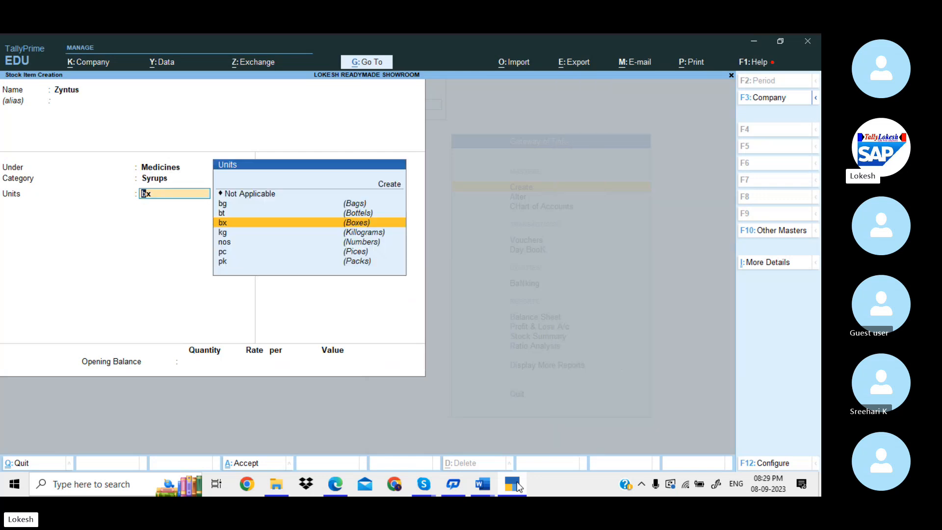
key("Down")
key("Down")
key("Up")
key("Up")
key("Up")
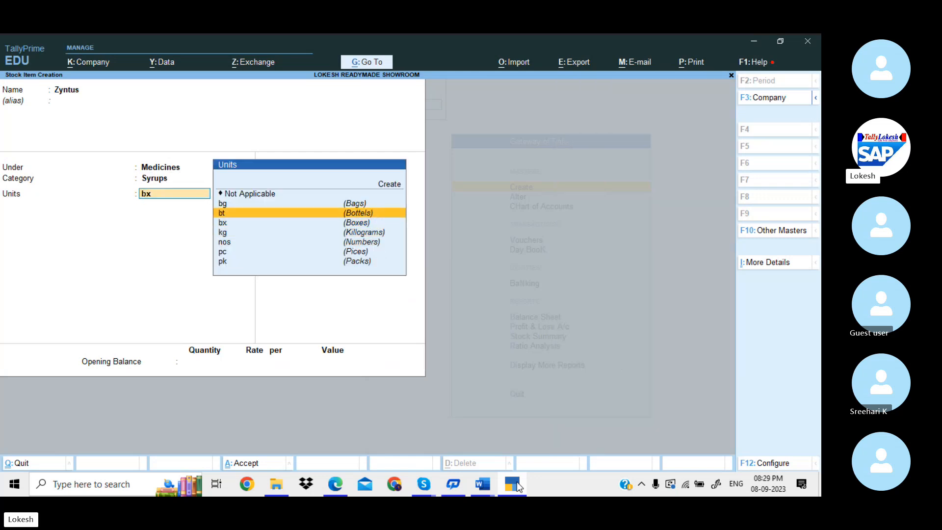
key("Return")
Step: Check the quantity and unit of Zyntus in the PDF and save the stock item without an opening balance
left_click(516, 482)
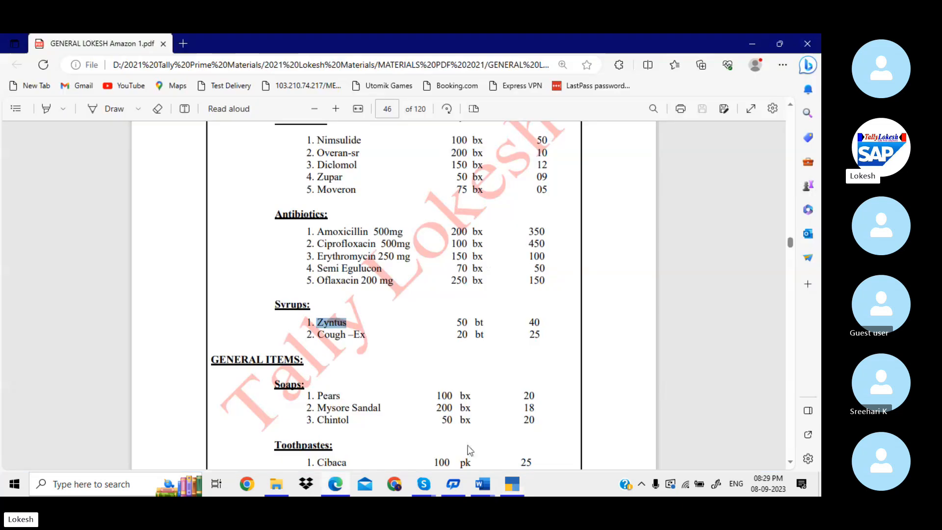
left_click_drag(457, 322, 482, 322)
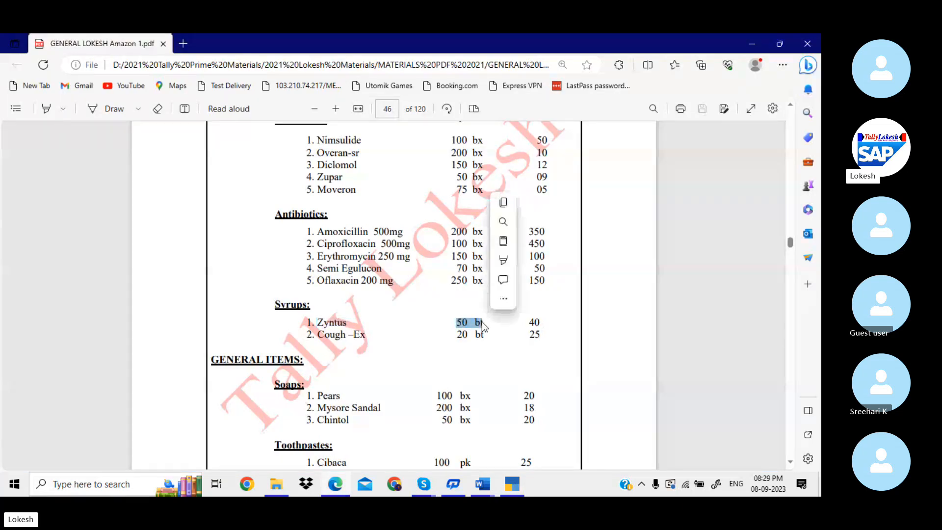
key("alt+Tab")
key("Return")
key("Return")
key("Return")
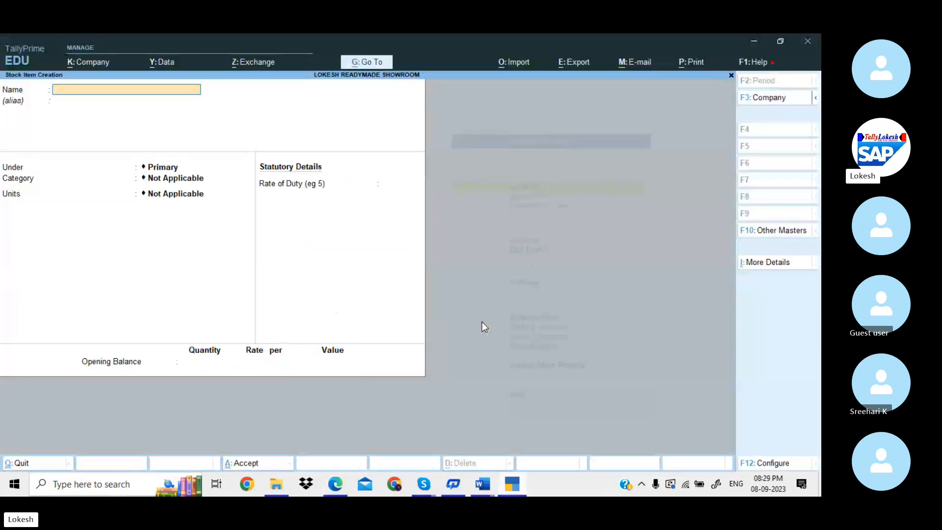
Step: Copy Pears from the PDF's Soaps list as a new stock item's name and place it under General Items
key("alt+Tab")
scroll(482, 322, "down", 1)
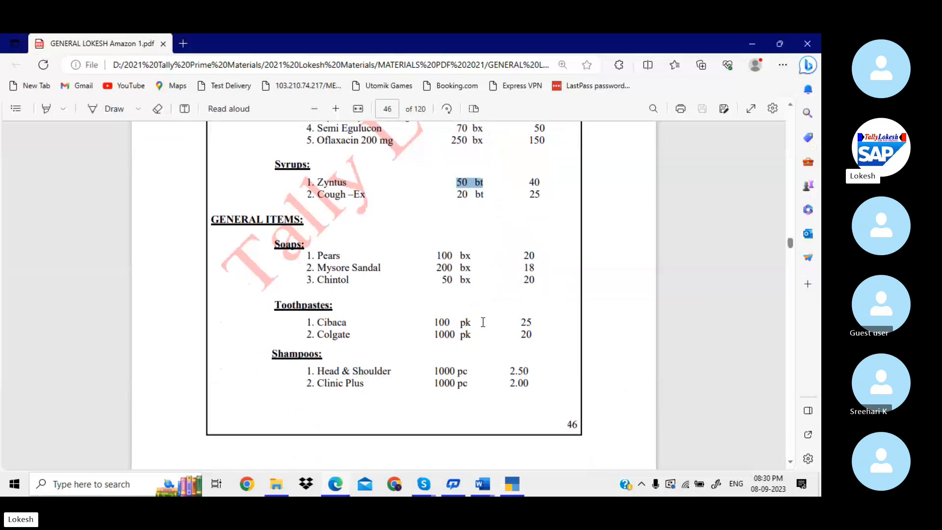
double_click(321, 254)
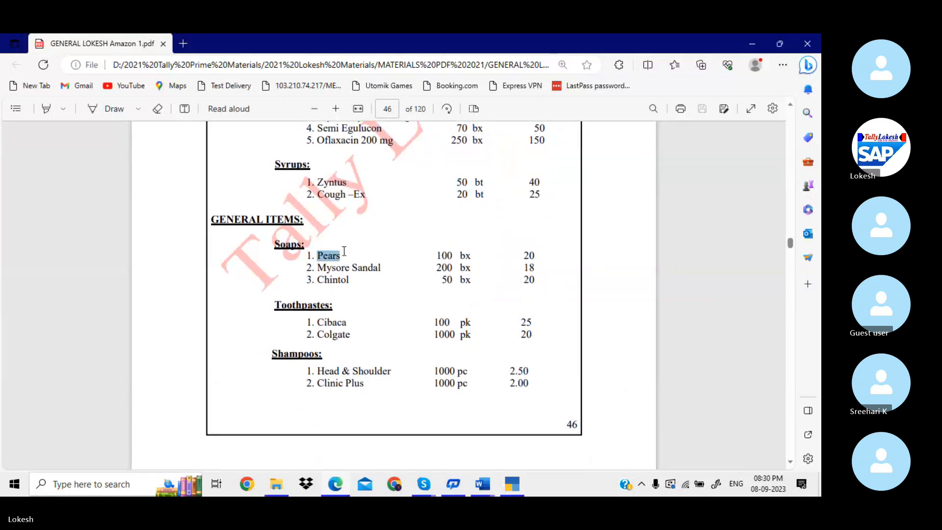
key("ctrl+c")
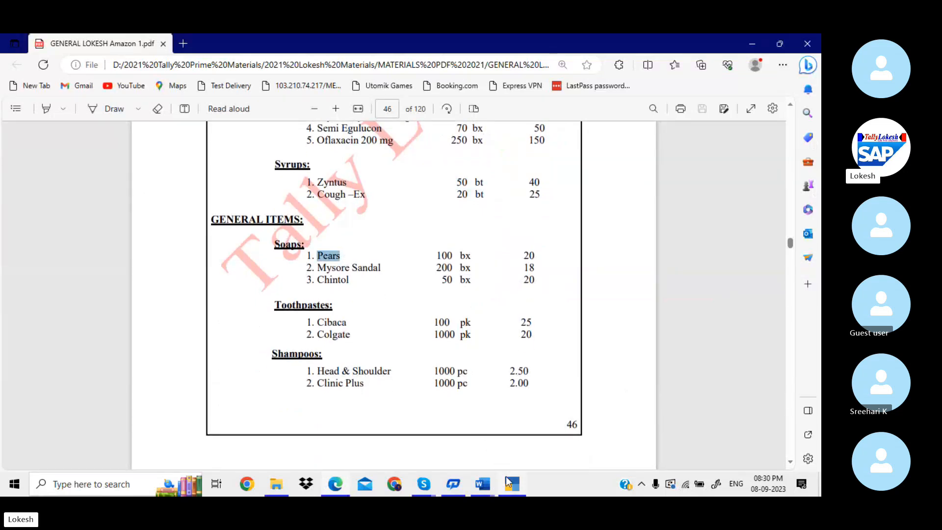
left_click(512, 484)
key("ctrl+alt+v")
key("Return")
key("Return")
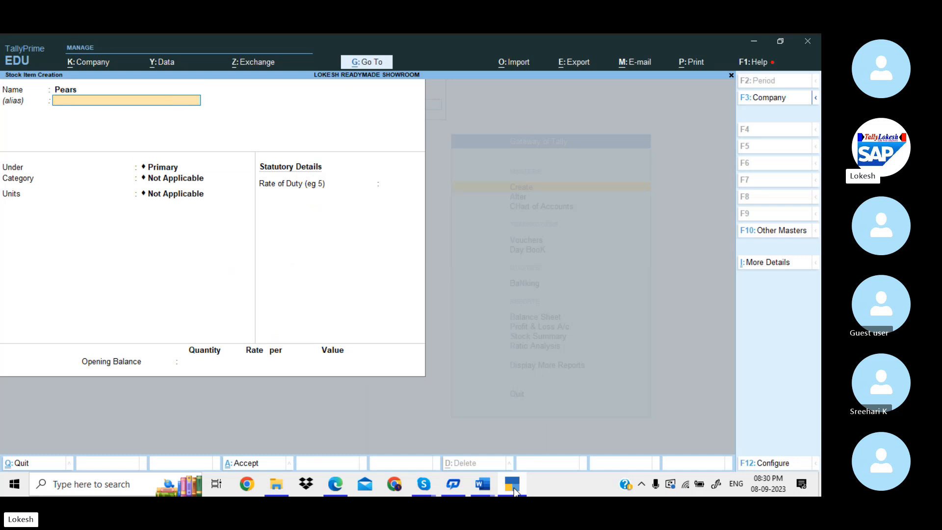
key("Down")
key("Down")
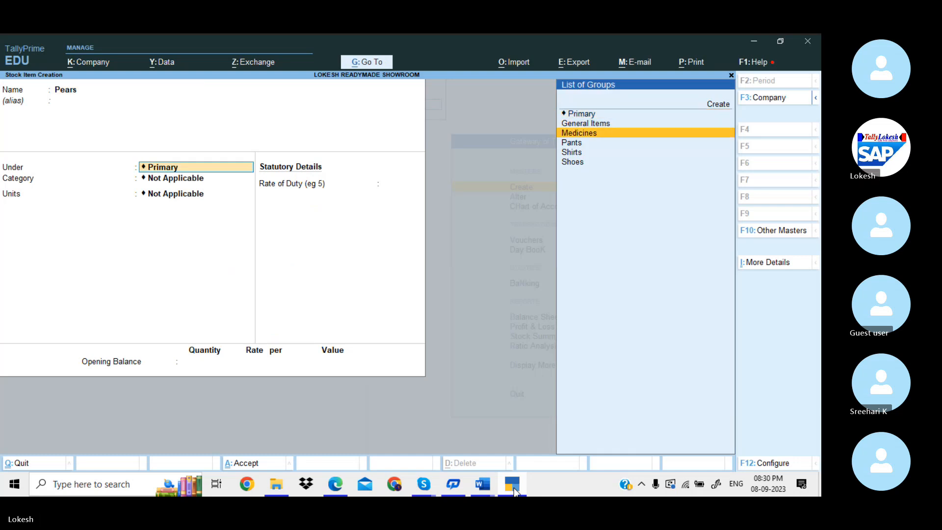
key("Up")
key("Return")
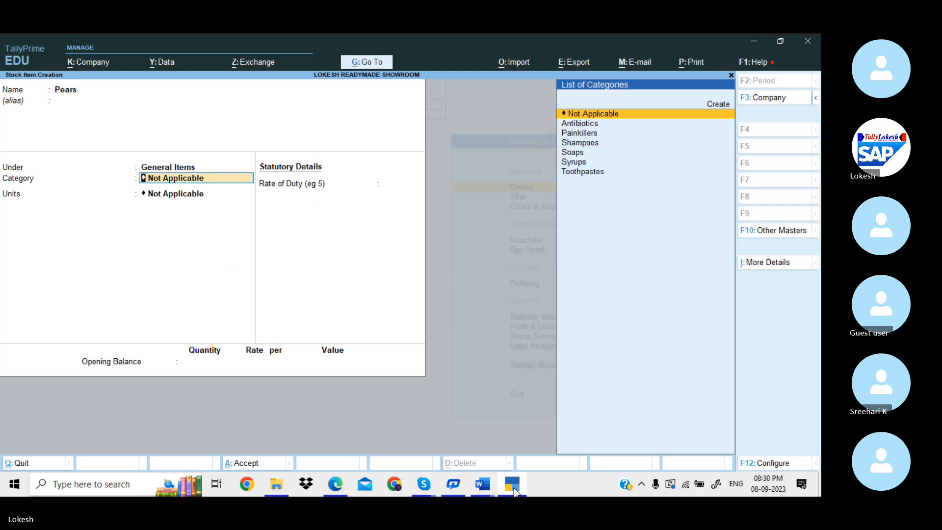
Step: Check the category heading of Pears in the PDF and assign the item the category Soaps
left_click(514, 490)
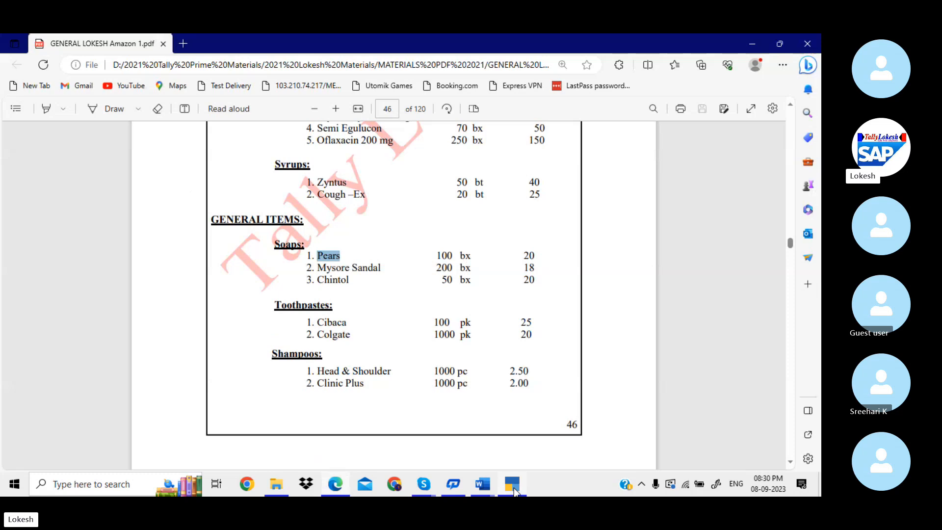
left_click(513, 491)
key("Down")
left_click(514, 491)
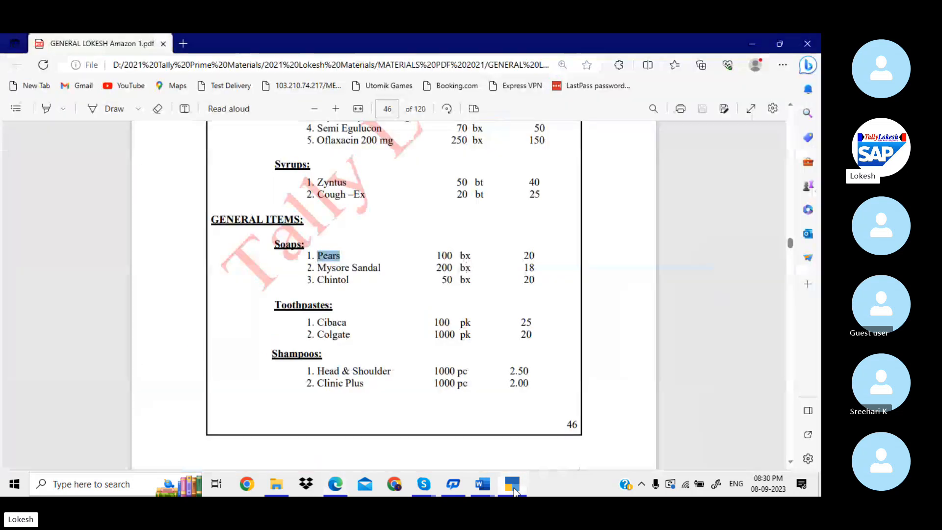
left_click(513, 491)
key("Down")
key("Down")
key("Down")
key("Return")
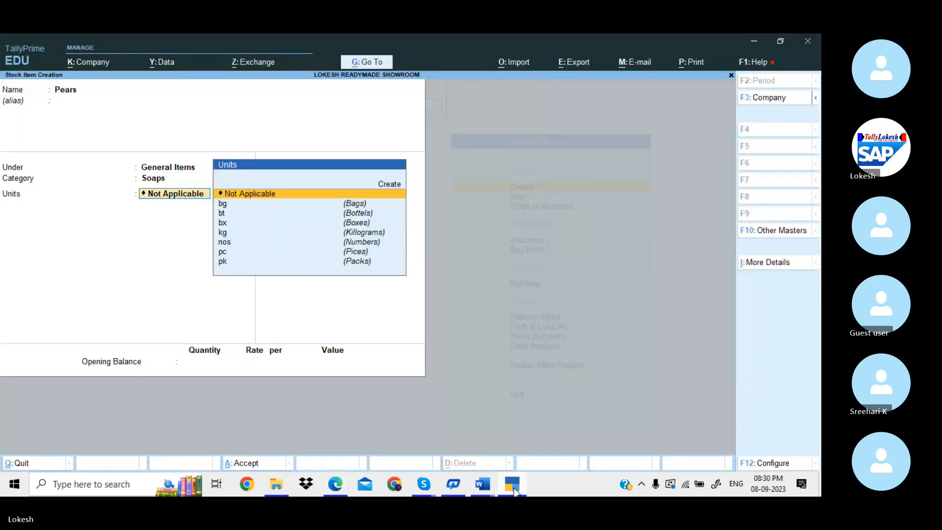
Step: Check the unit of Pears in the PDF, set it to bx (Boxes), and save the item without an opening balance
left_click(514, 491)
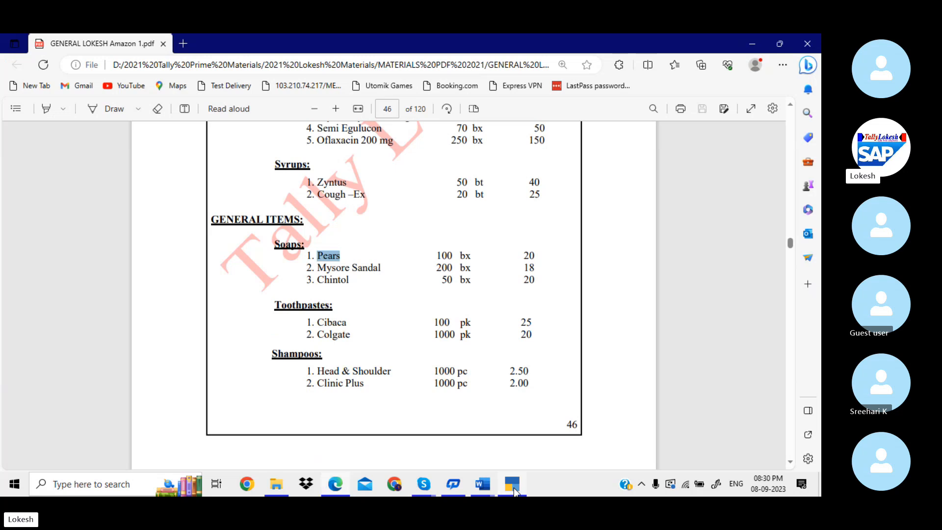
key("alt+Tab")
key("Down")
key("Down")
key("Down")
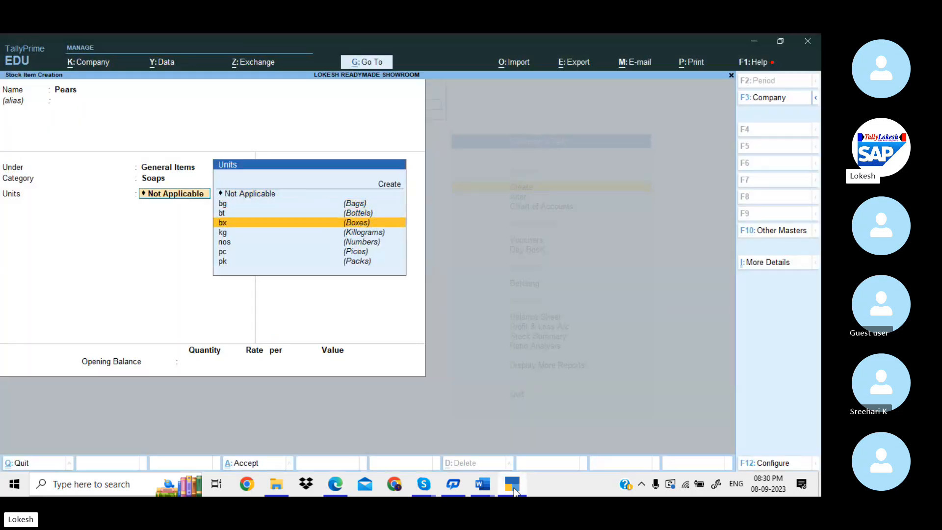
key("Return")
key("Return")
key("Return")
key("Return")
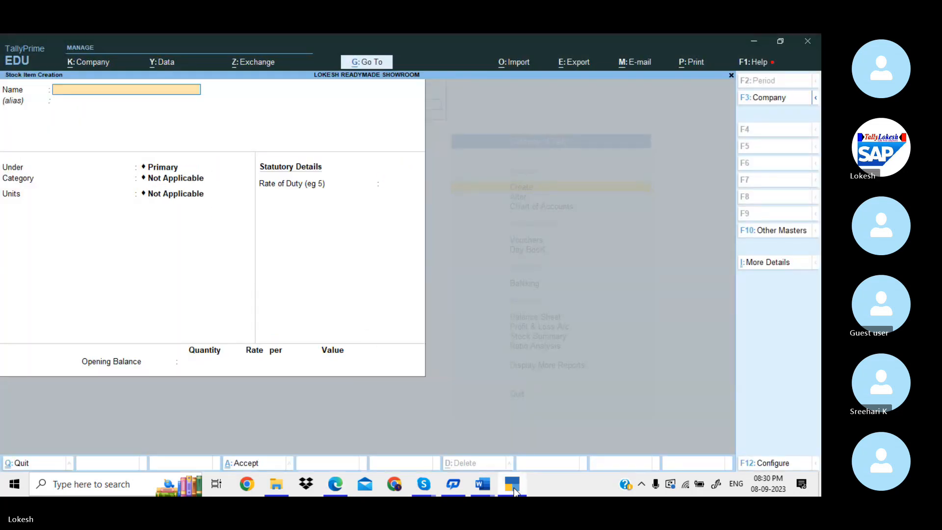
Step: Copy Cibaca from the PDF's Toothpastes list as a new stock item's name and place it under General Items
key("alt+Tab")
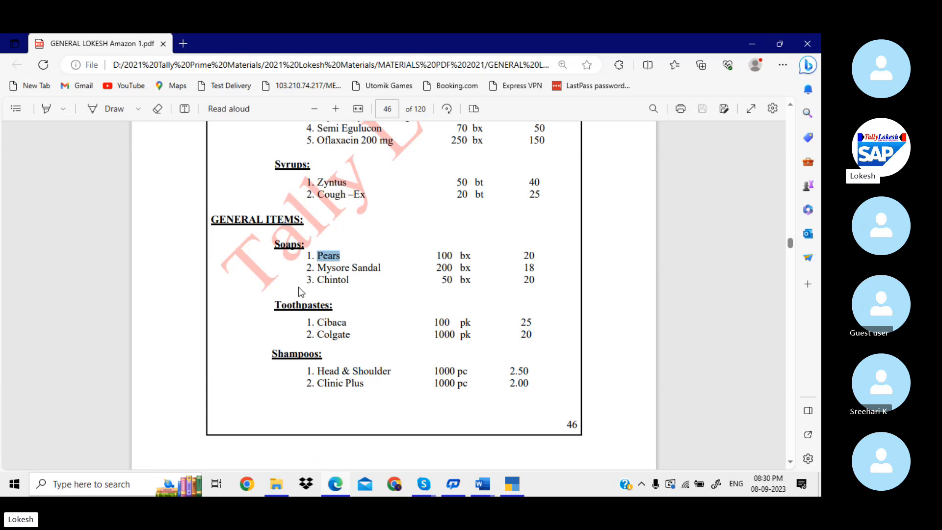
left_click_drag(318, 320, 349, 324)
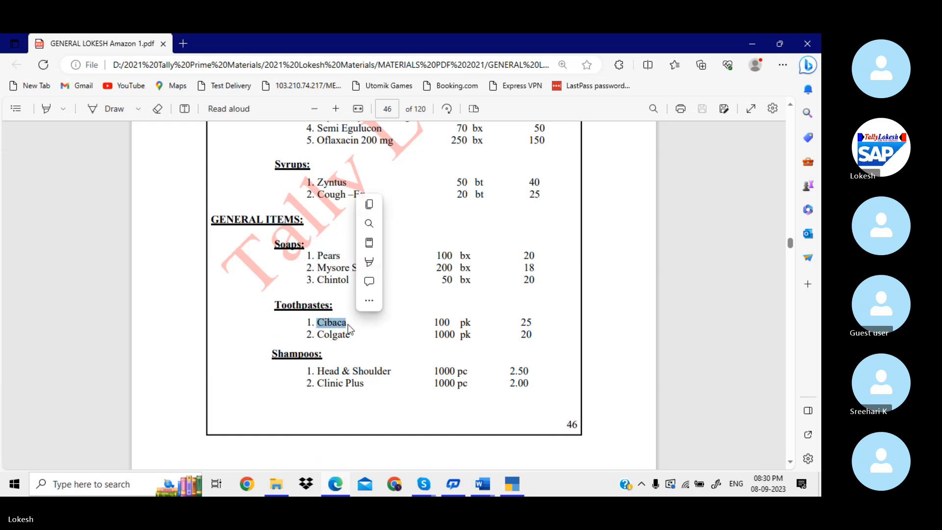
key("ctrl+c")
left_click(519, 487)
key("ctrl+alt+v")
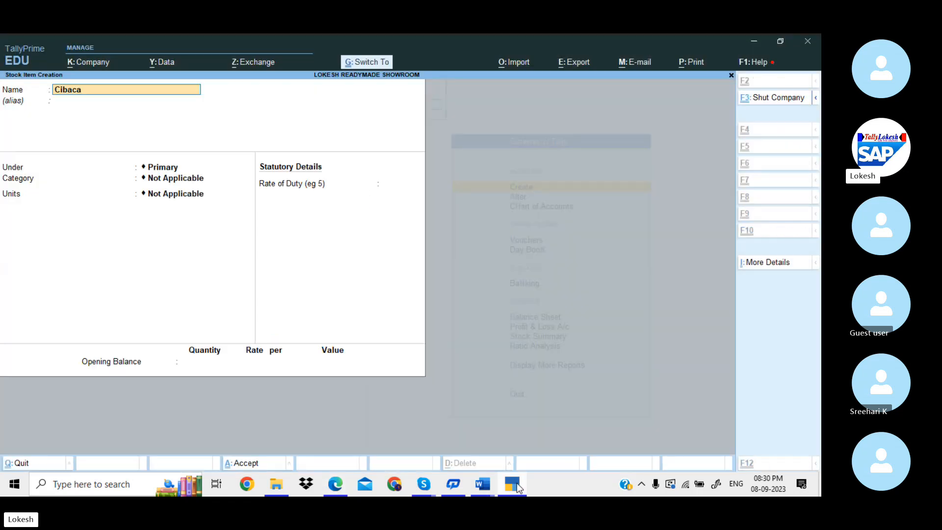
key("Return")
key("Down")
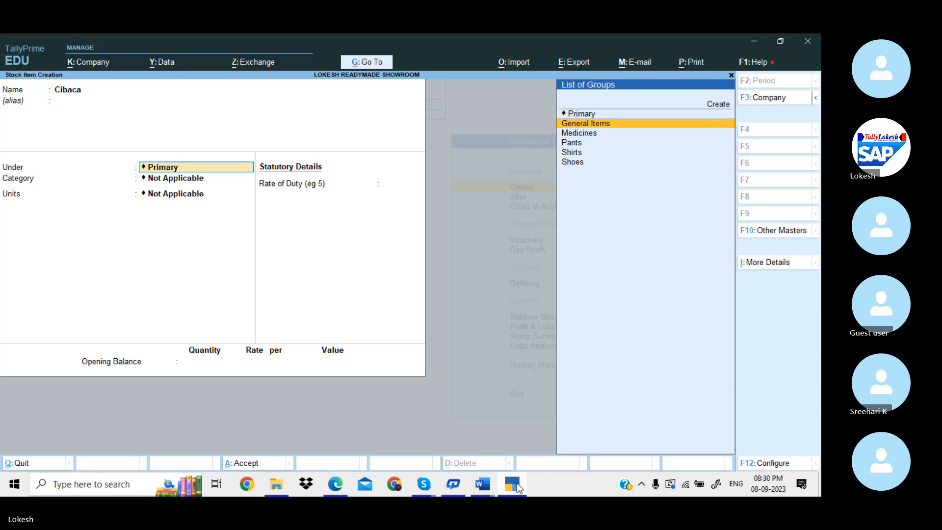
key("Return")
Step: Check the category heading of Cibaca in the PDF and assign the item the category Toothpastes
key("Down")
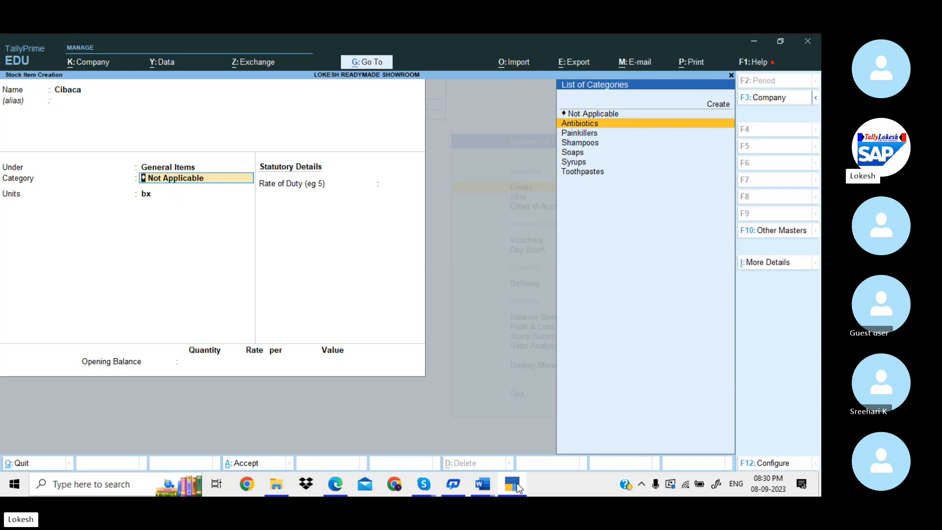
left_click(517, 486)
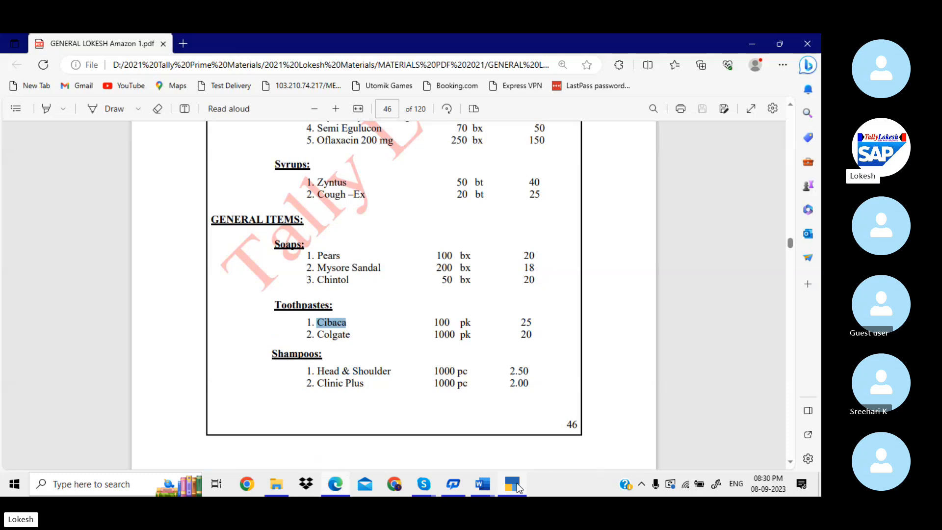
left_click(517, 486)
key("Down")
key("Down")
key("Down")
key("Down")
key("Down")
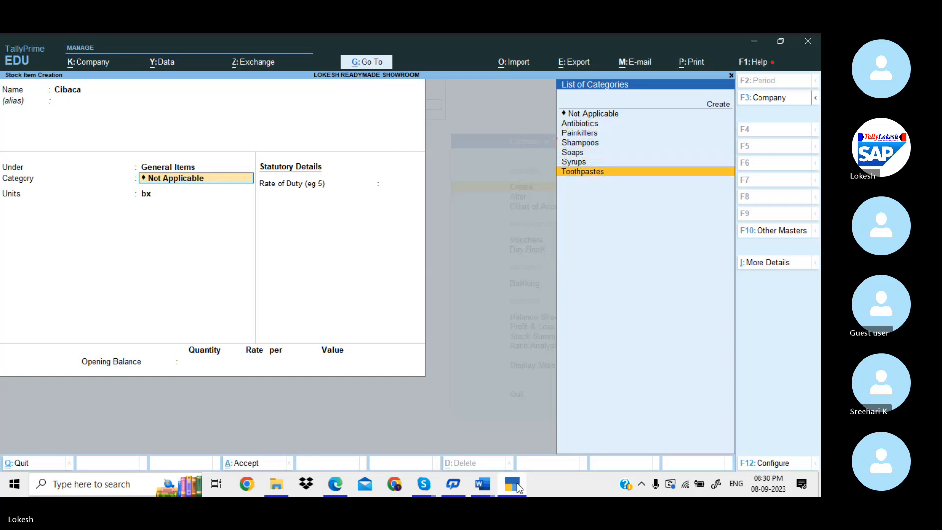
key("Return")
Step: Check the unit of Cibaca in the PDF, set it to pk (Packs), and save the item without an opening balance
left_click(516, 482)
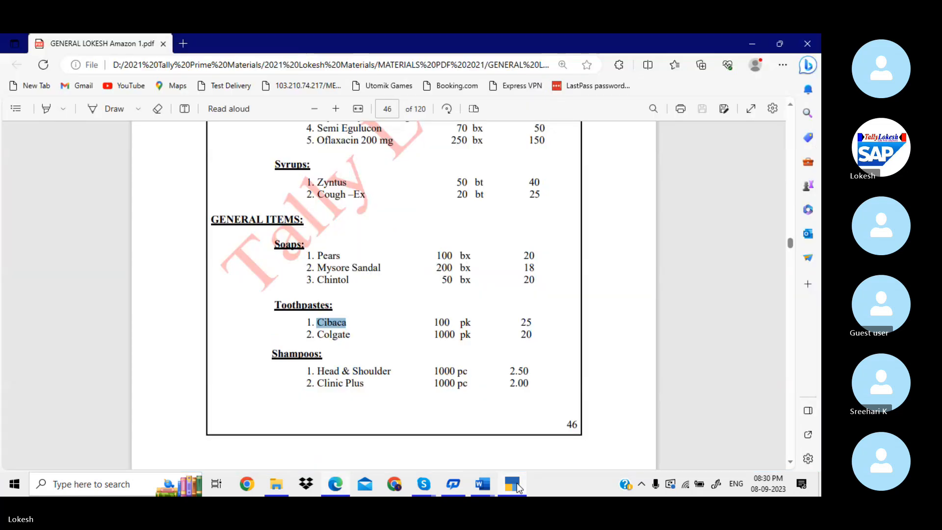
key("alt+Tab")
key("Down")
key("Down")
key("Down")
key("Down")
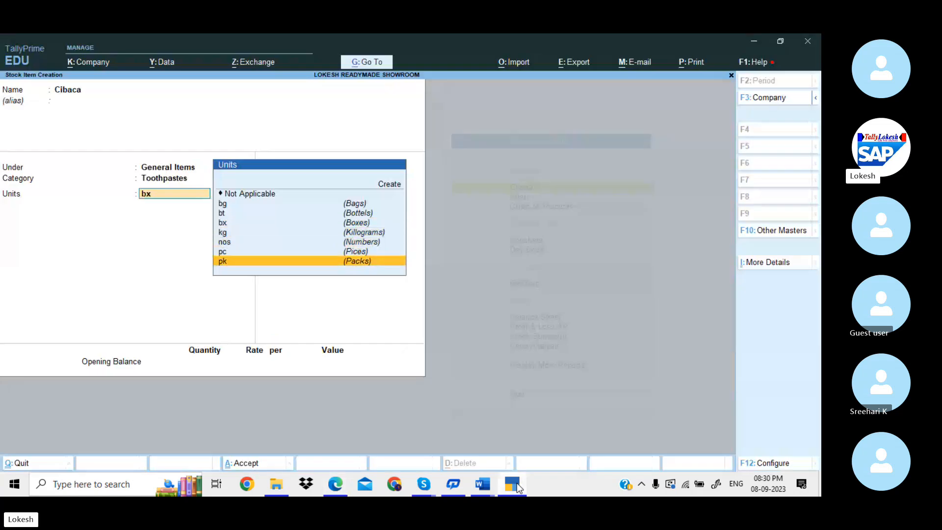
key("Return")
key("Return")
key("Return")
key("Return")
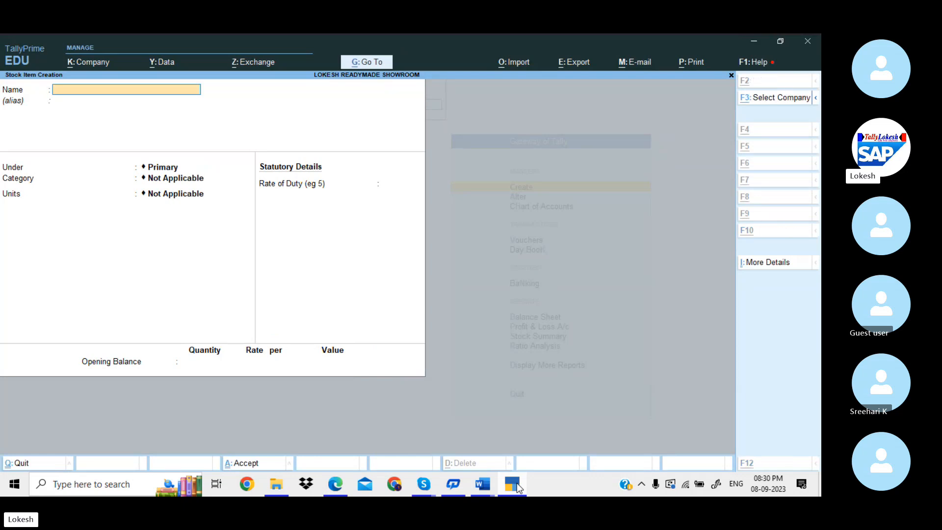
Step: Review the remaining Problem 12 transactions in the PDF: sales to Universal and Moon Traders, the receipt, the payment and the expenses list
left_click(517, 483)
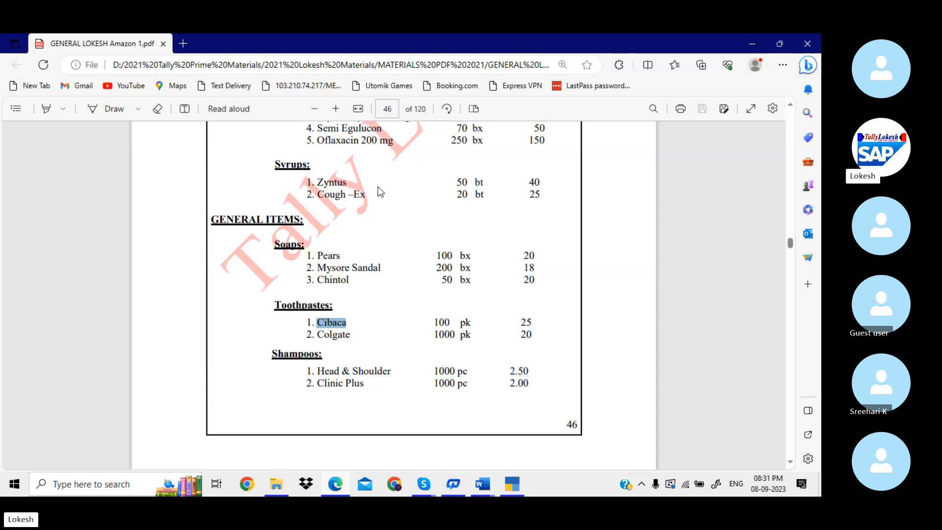
scroll(378, 191, "down", 6)
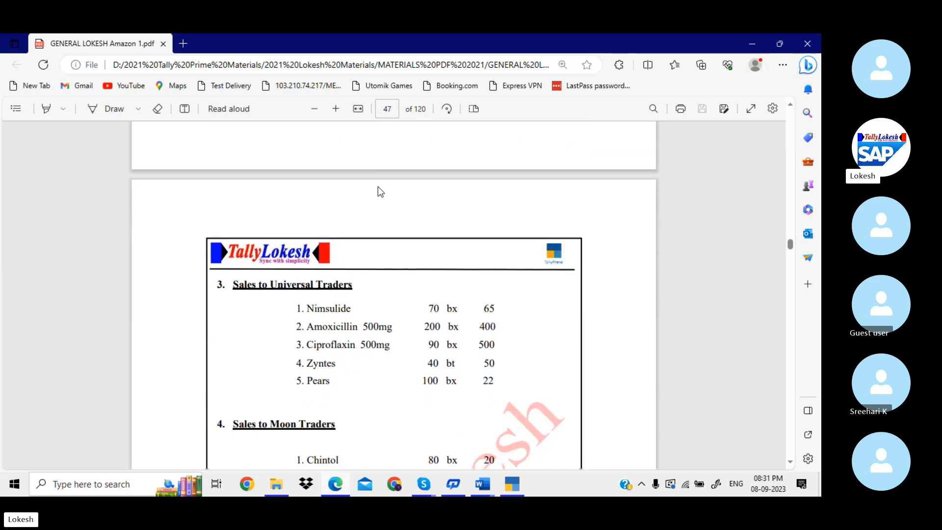
scroll(378, 191, "down", 2)
scroll(378, 192, "down", 2)
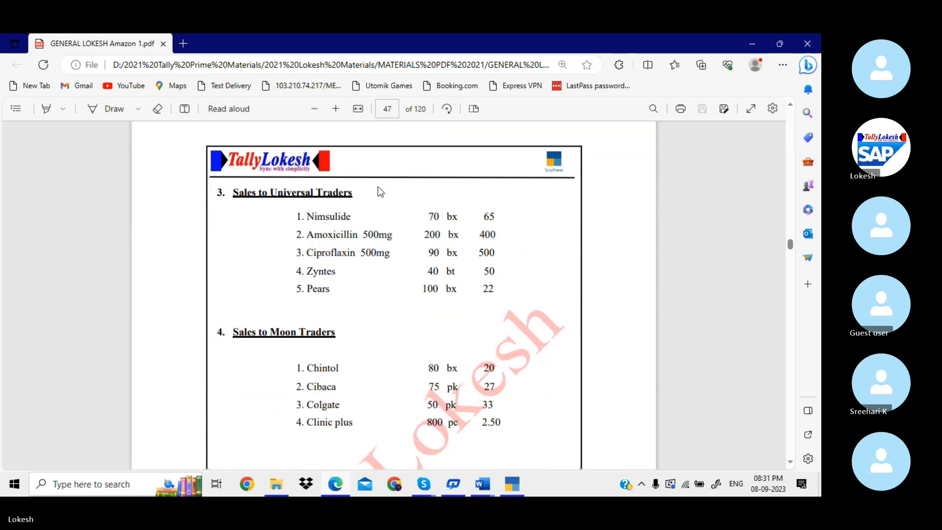
scroll(380, 191, "down", 9)
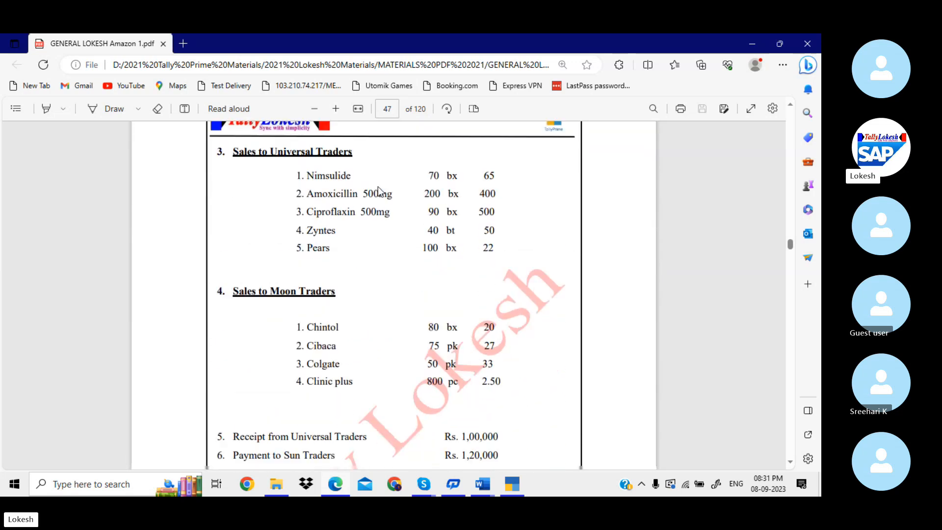
scroll(378, 192, "down", 2)
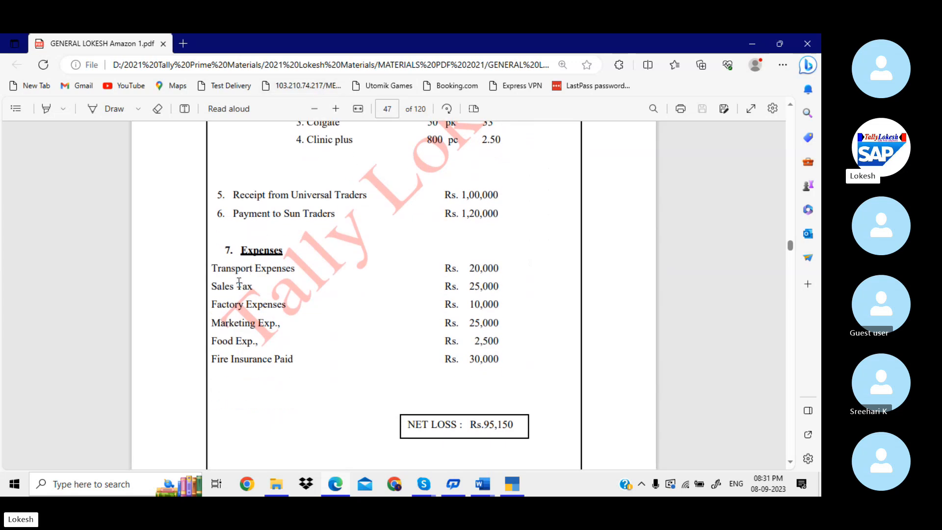
left_click_drag(237, 284, 290, 322)
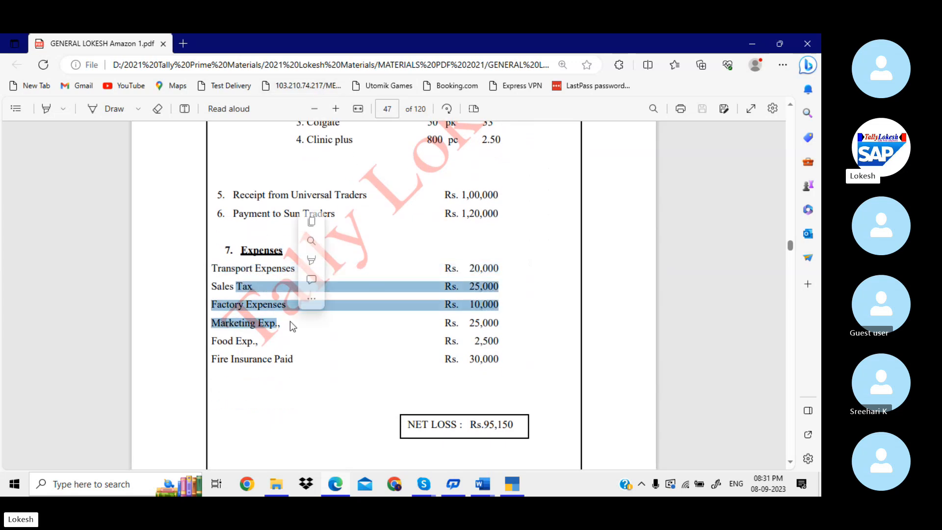
left_click(239, 273)
left_click_drag(214, 287, 277, 326)
left_click_drag(223, 342, 284, 365)
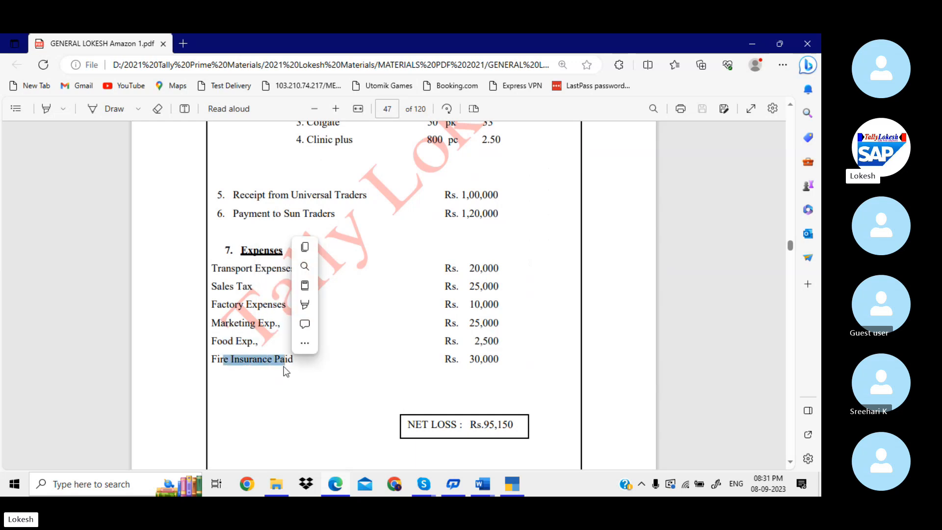
left_click_drag(218, 270, 270, 364)
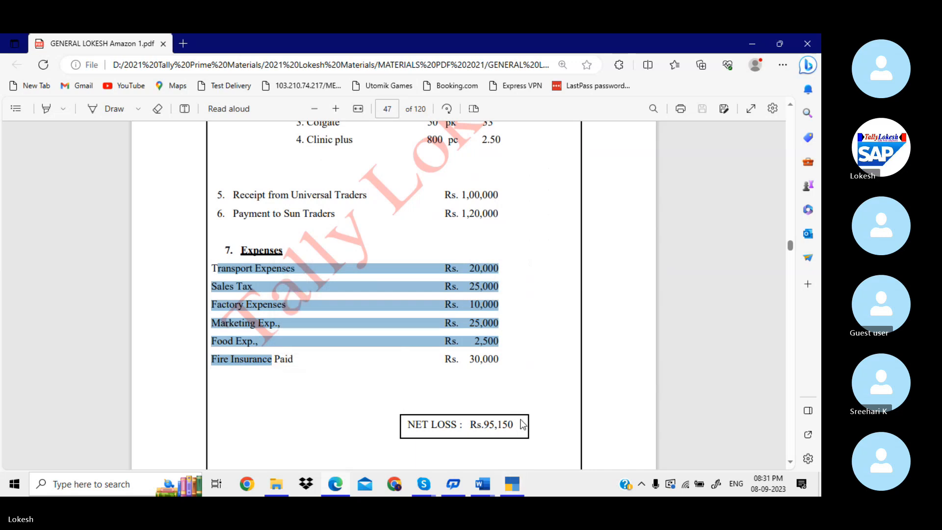
scroll(523, 424, "up", 4)
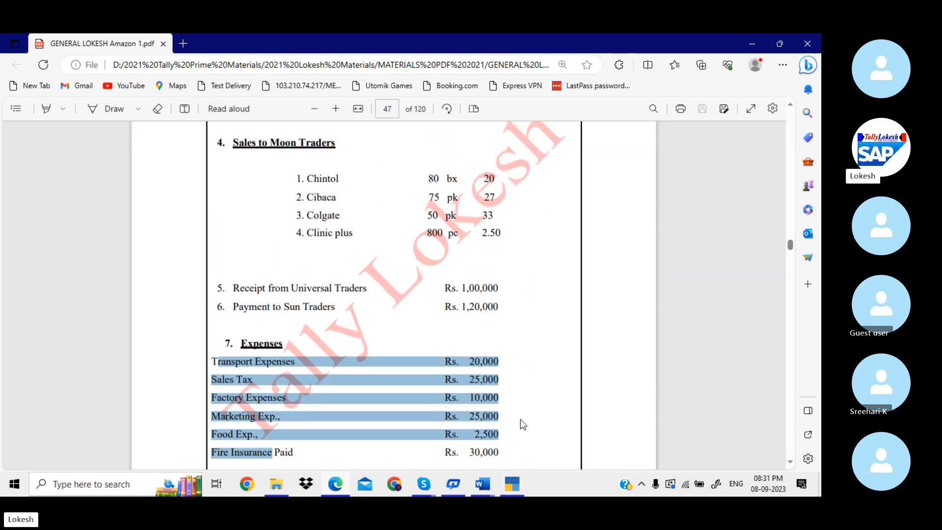
scroll(523, 425, "up", 7)
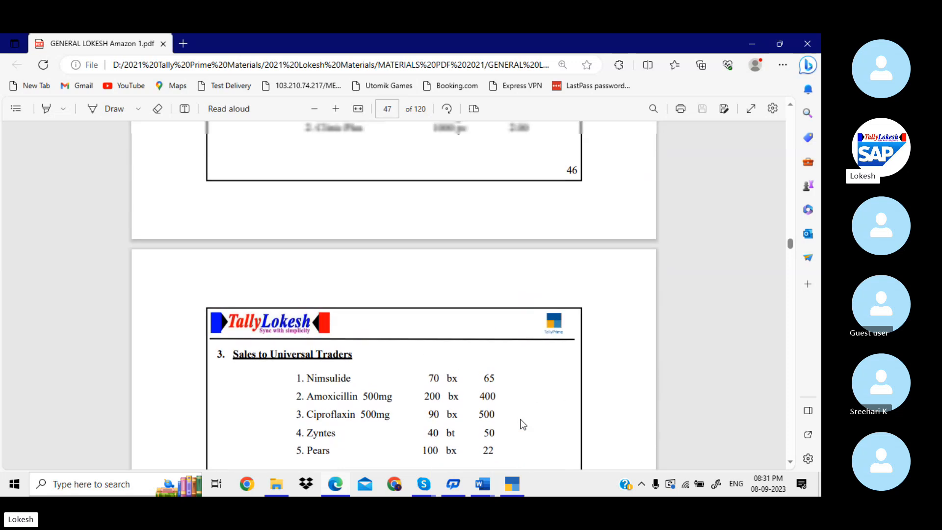
scroll(523, 425, "up", 5)
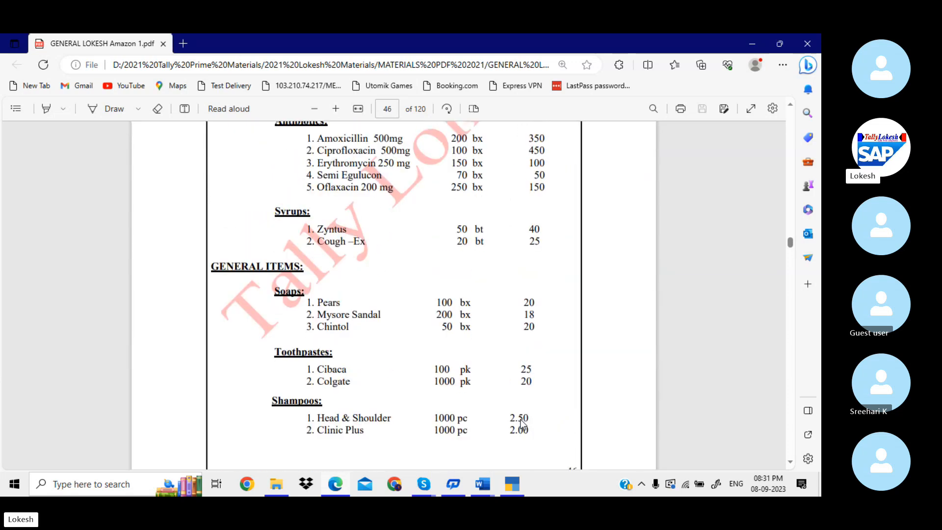
scroll(523, 425, "up", 3)
scroll(523, 425, "up", 4)
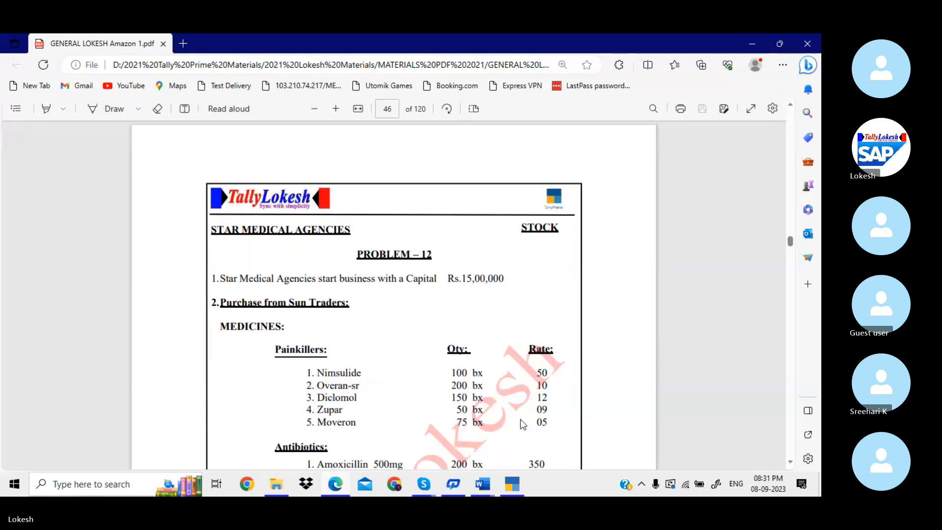
Step: Switch to the Skype group call window to view the call participants
left_click(423, 484)
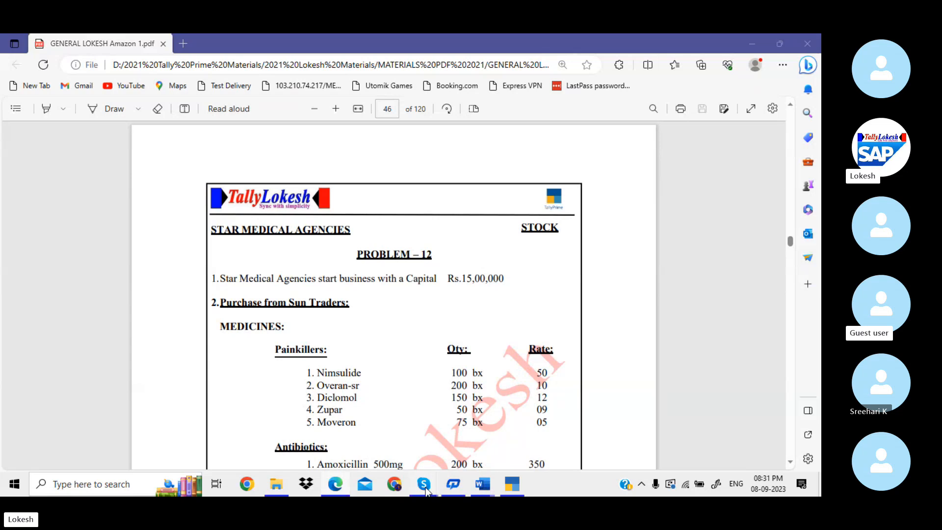
left_click(419, 435)
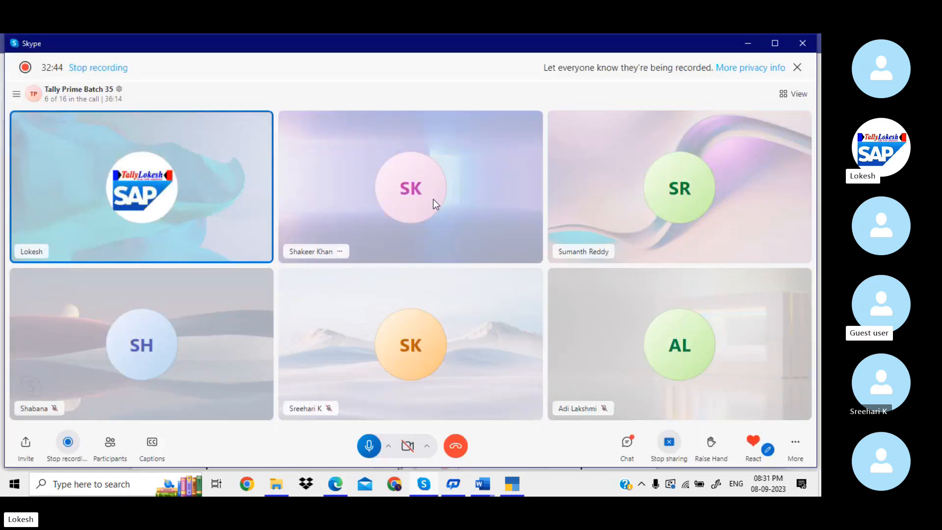